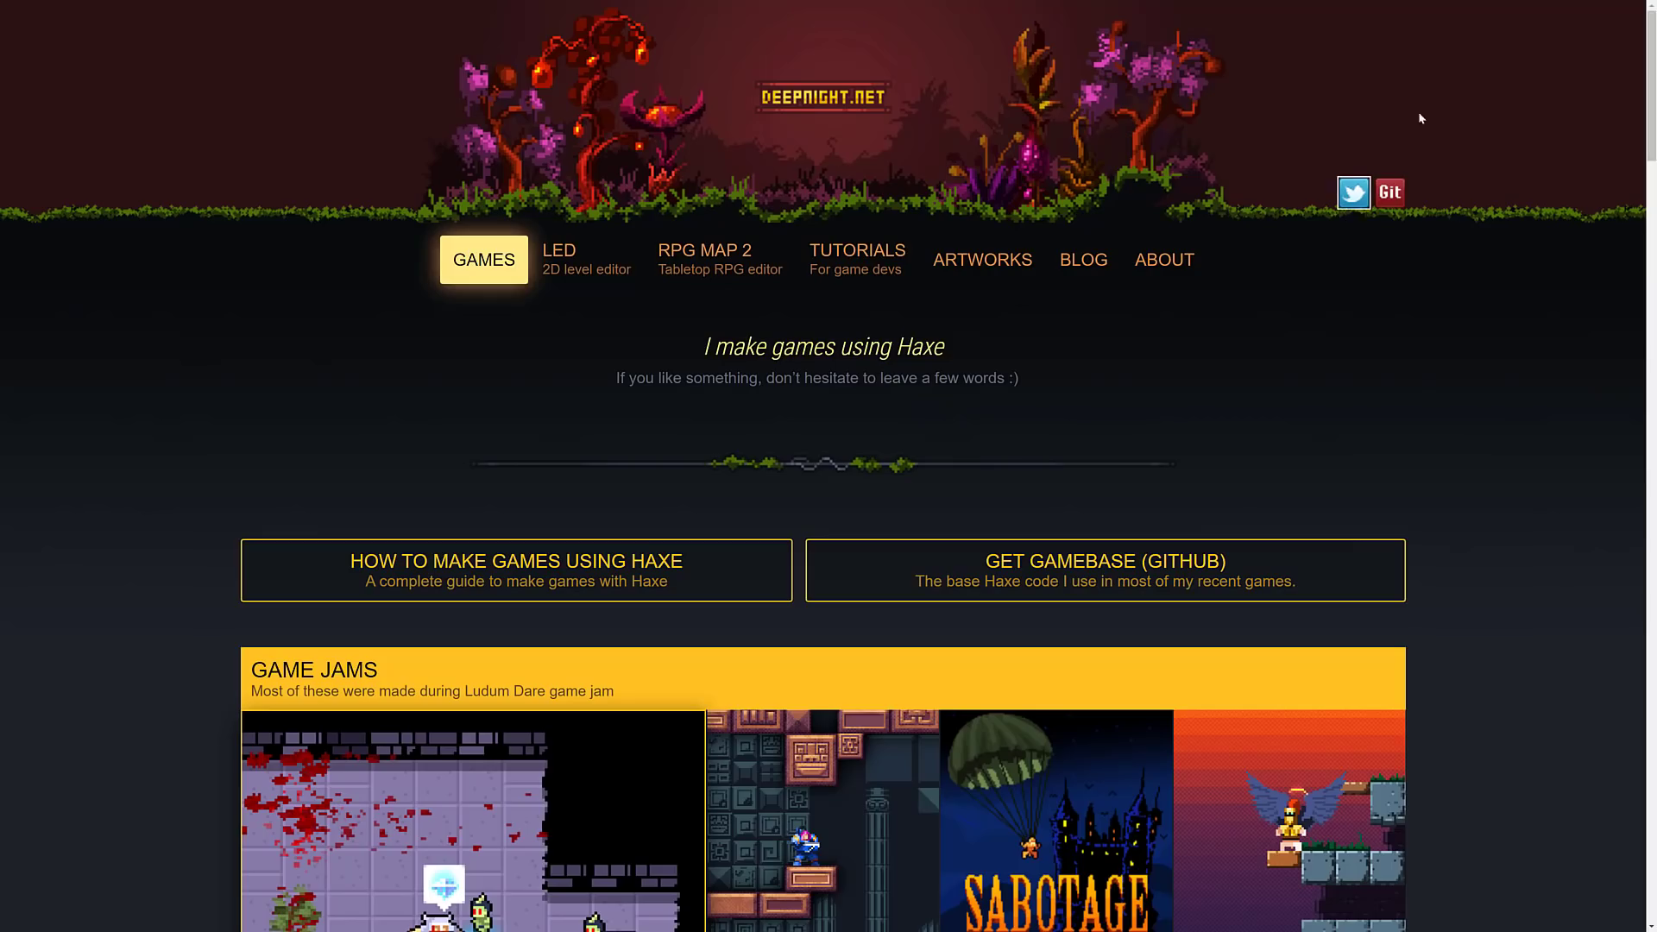
Step: Browse the developer's Game Jams and Motion Twin game collections on the deepnight.net games page
scroll(1330, 423, "down", 5)
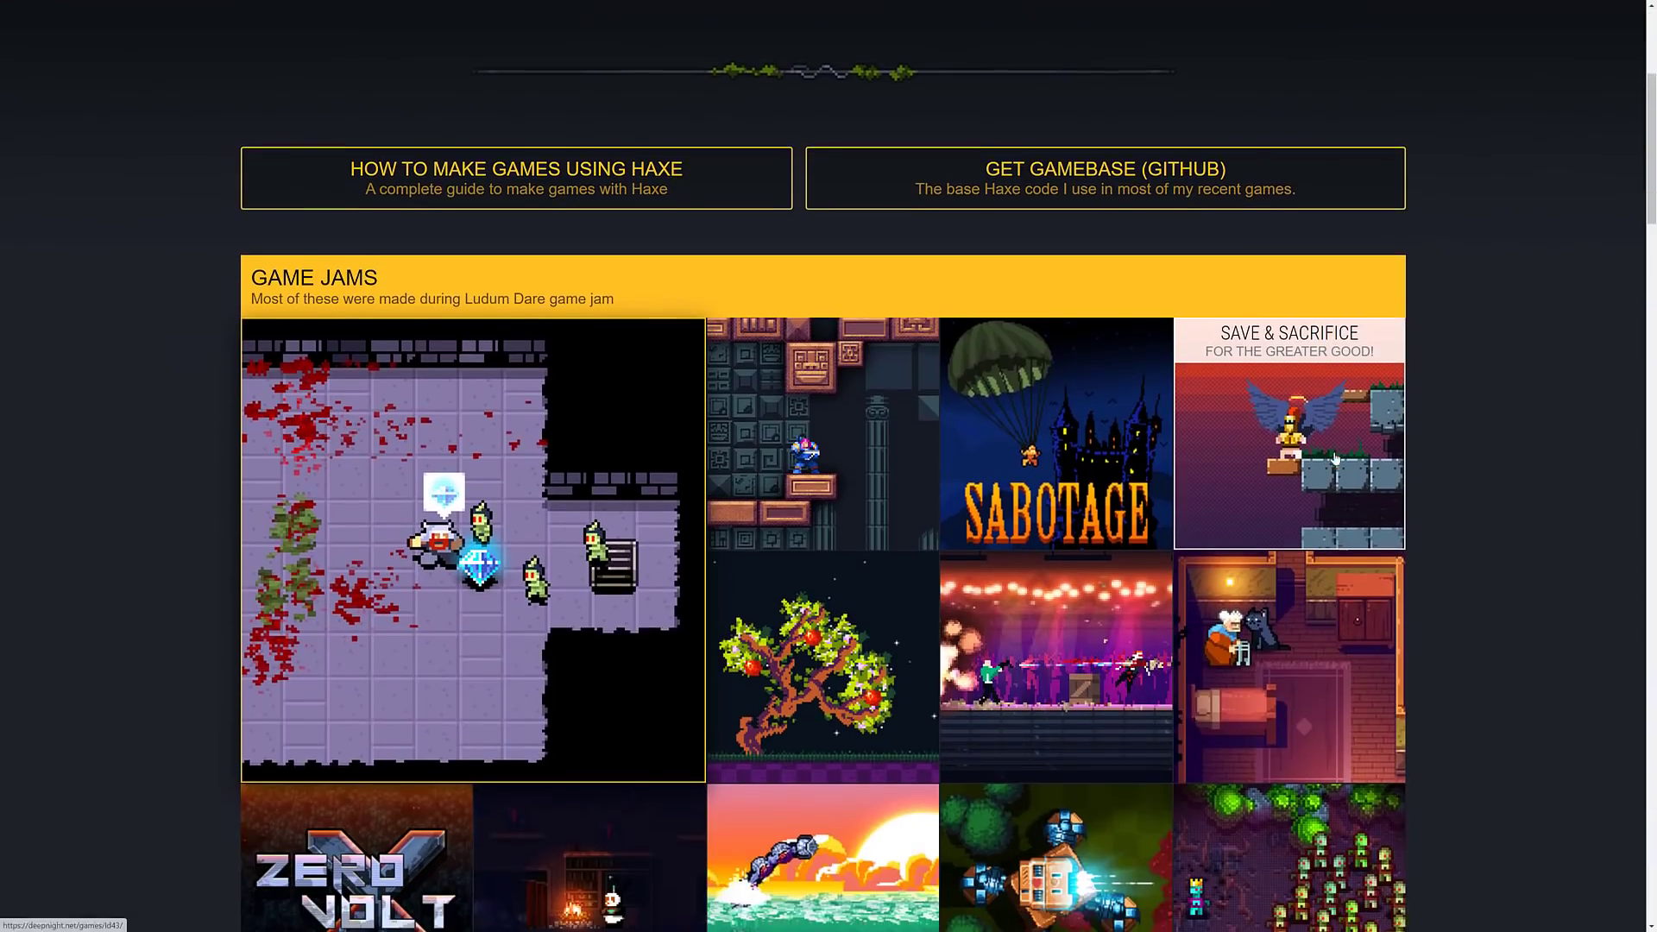
scroll(1347, 470, "down", 2)
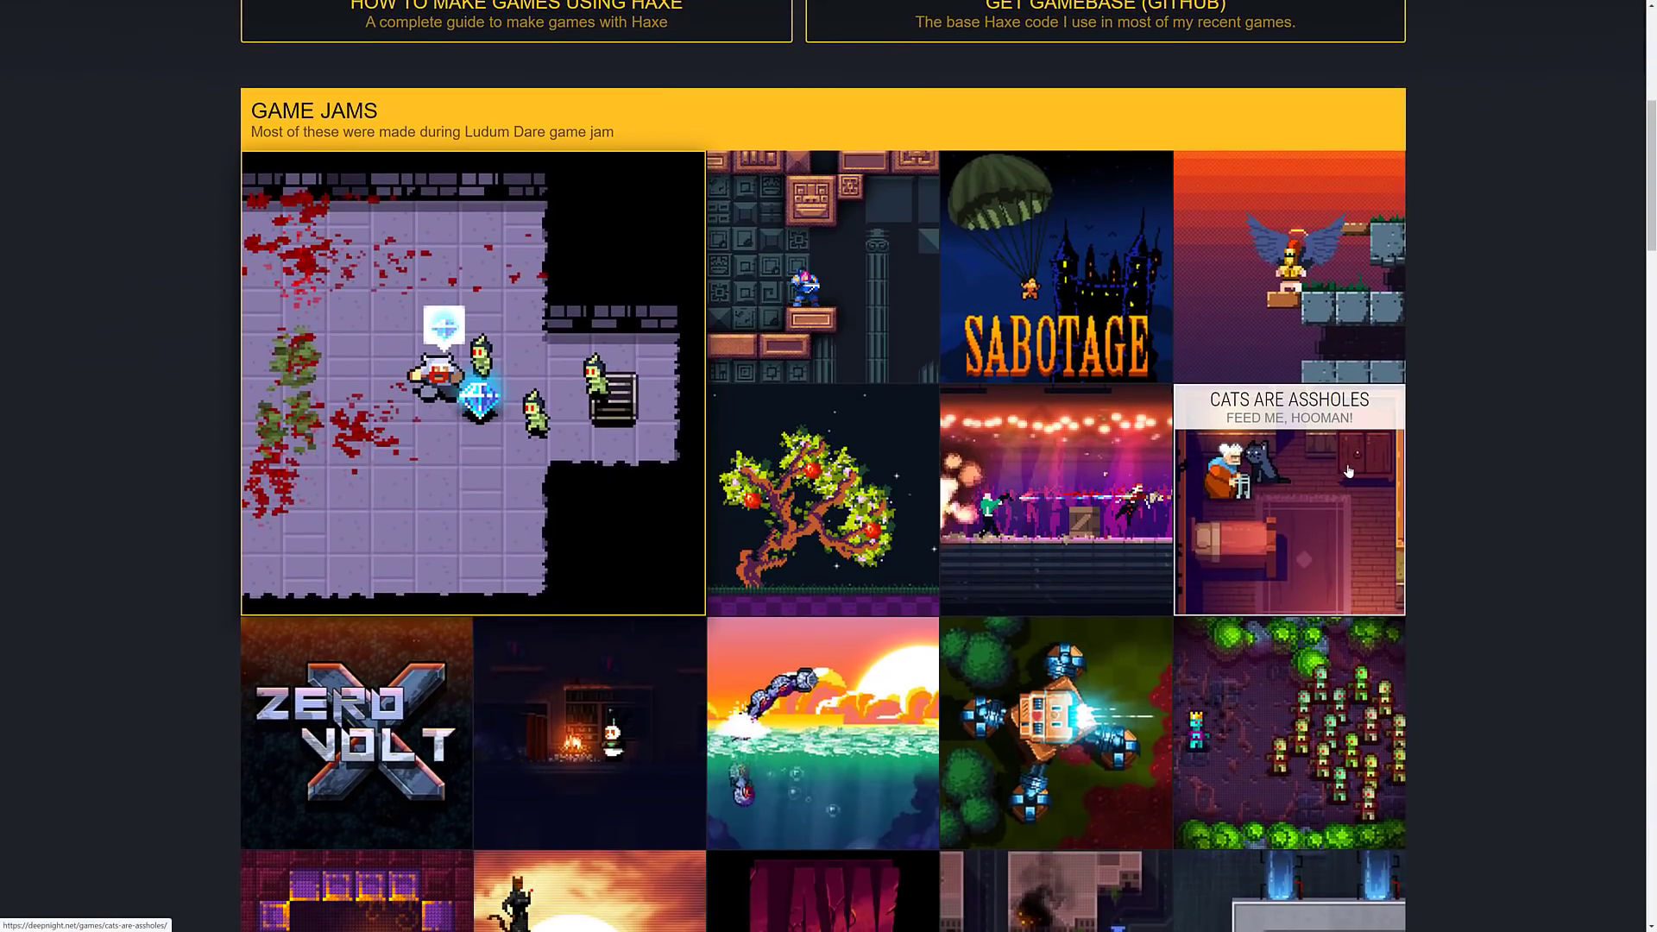
scroll(1349, 471, "down", 10)
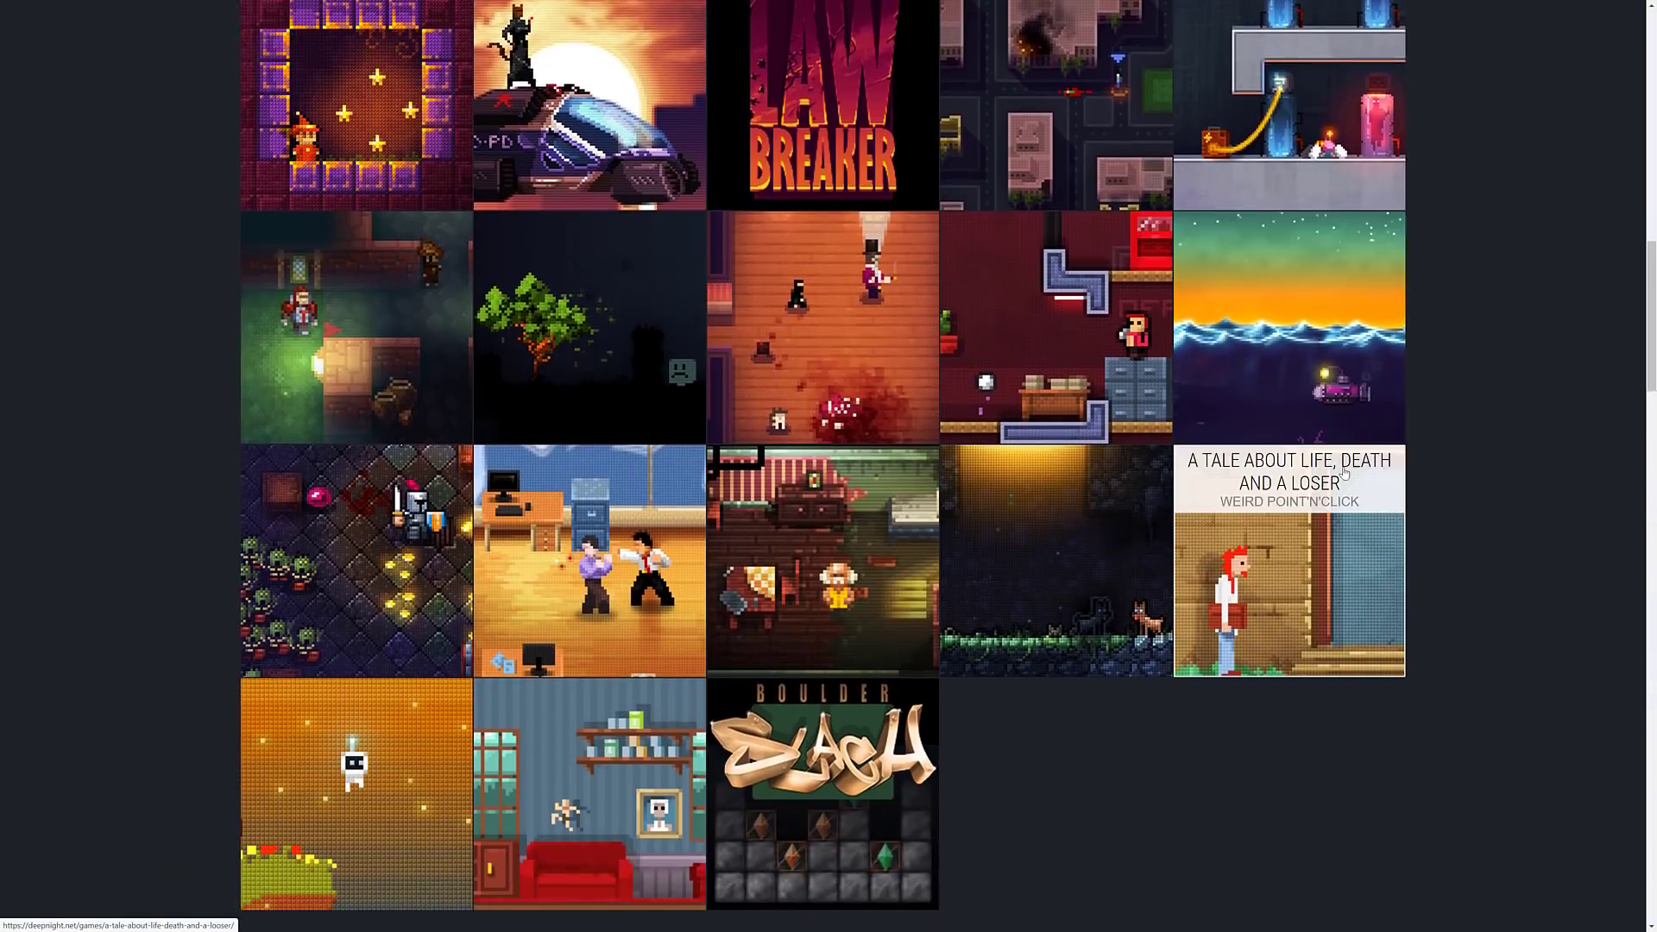
scroll(1343, 470, "down", 9)
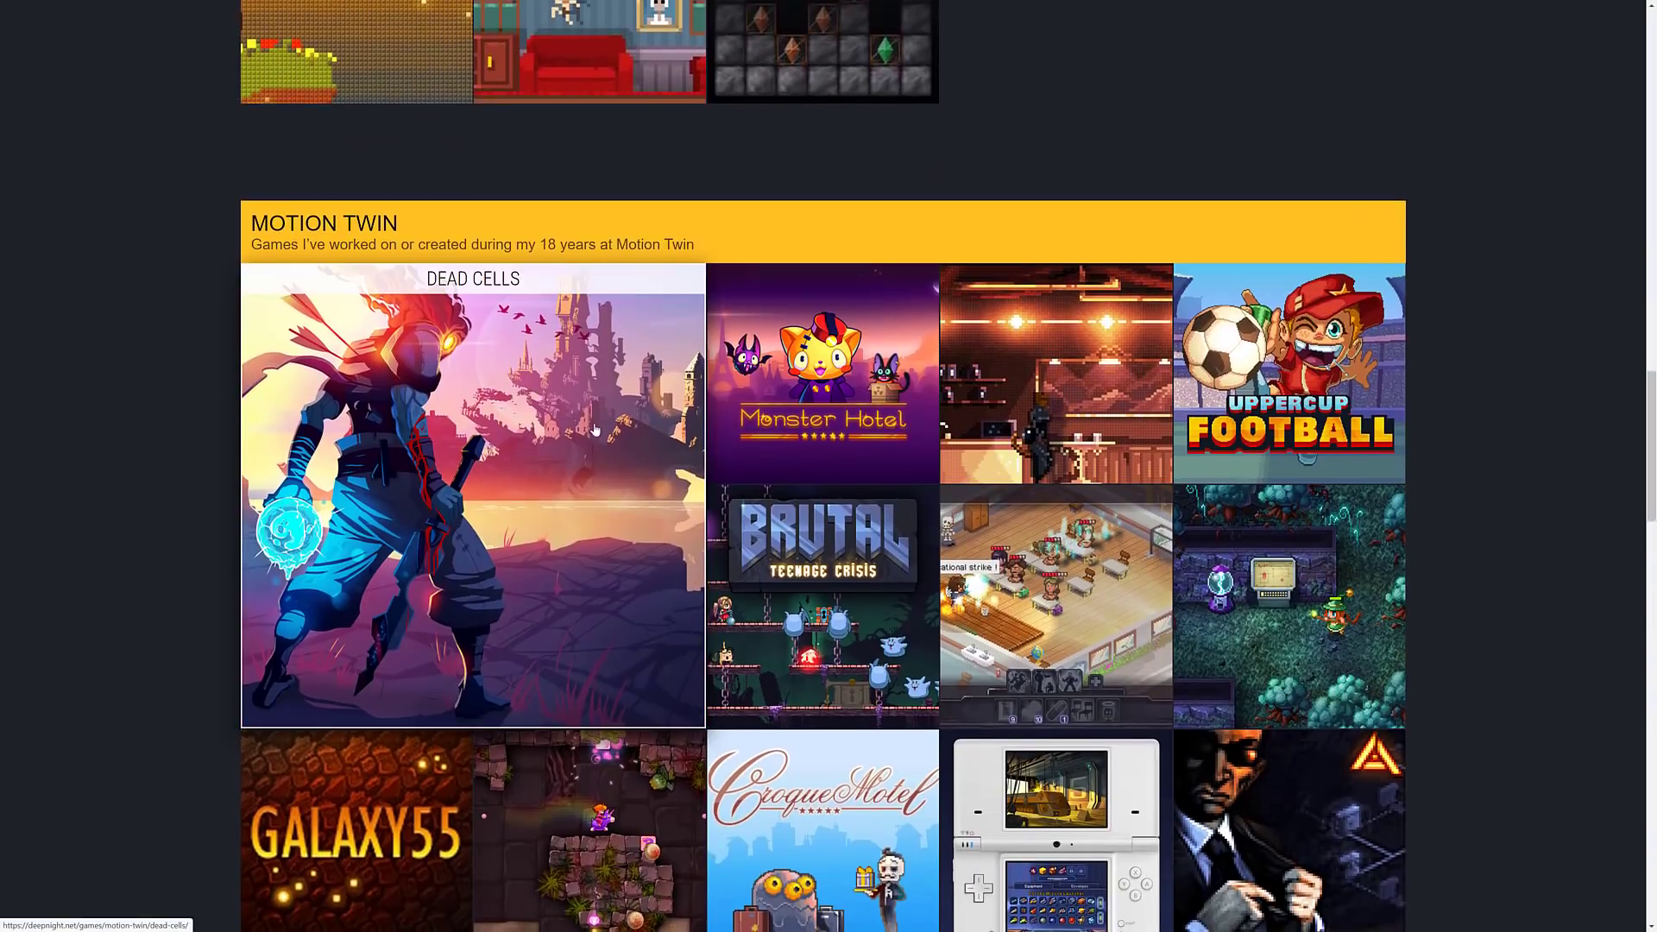
scroll(594, 429, "down", 2)
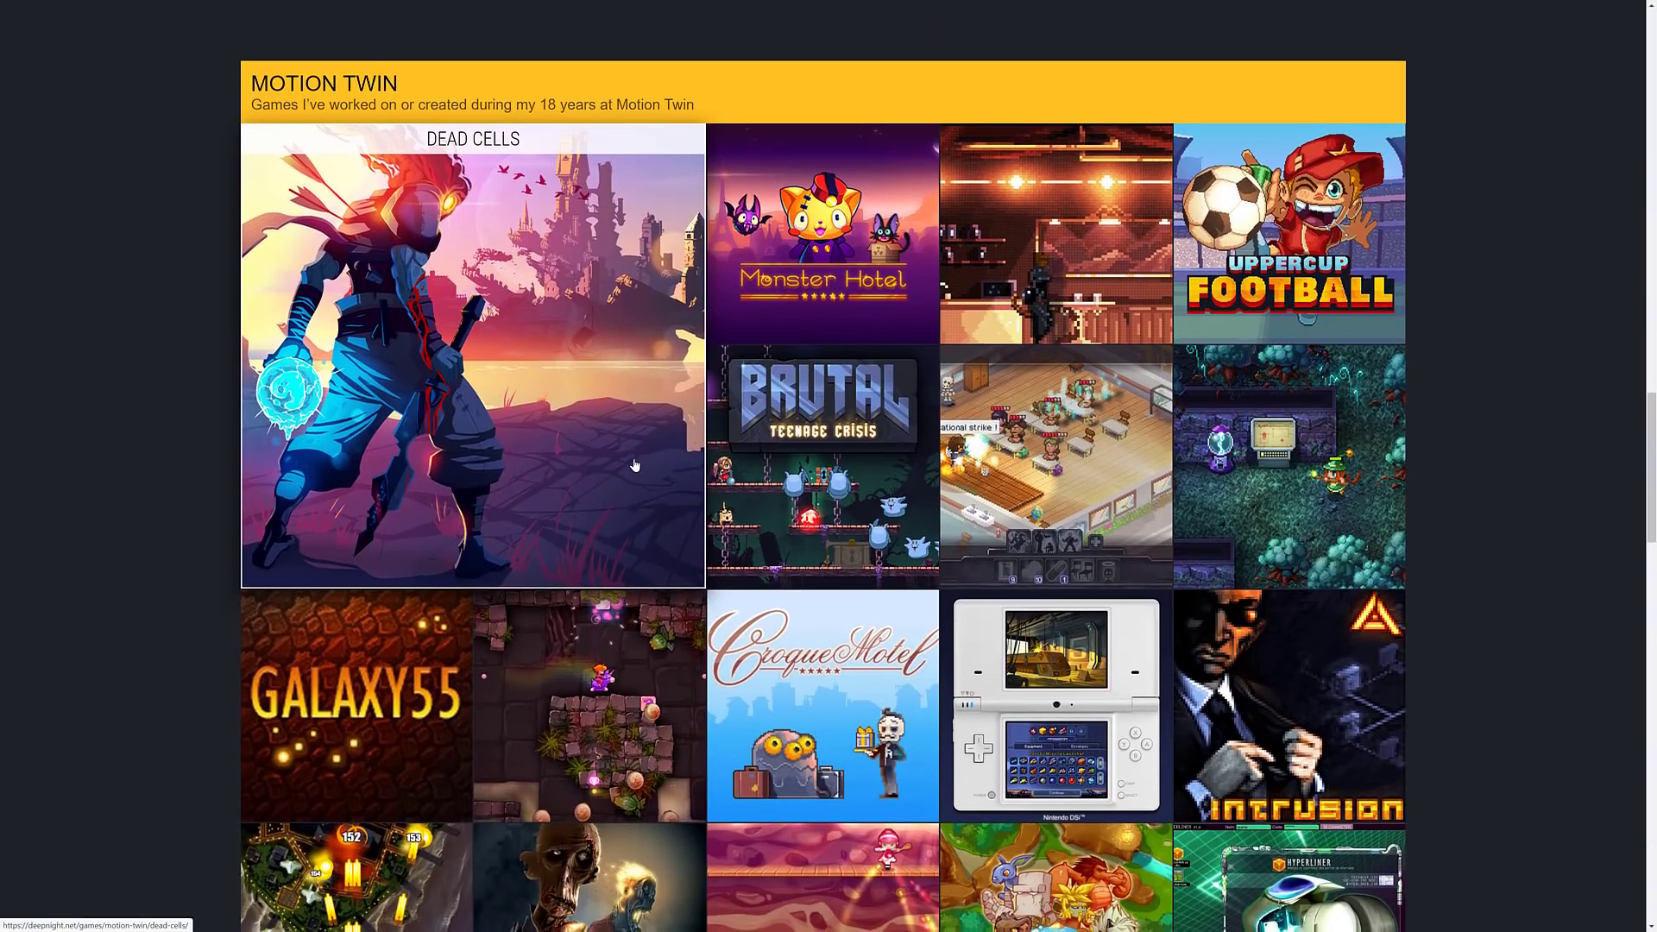
scroll(634, 465, "down", 13)
scroll(634, 457, "up", 1)
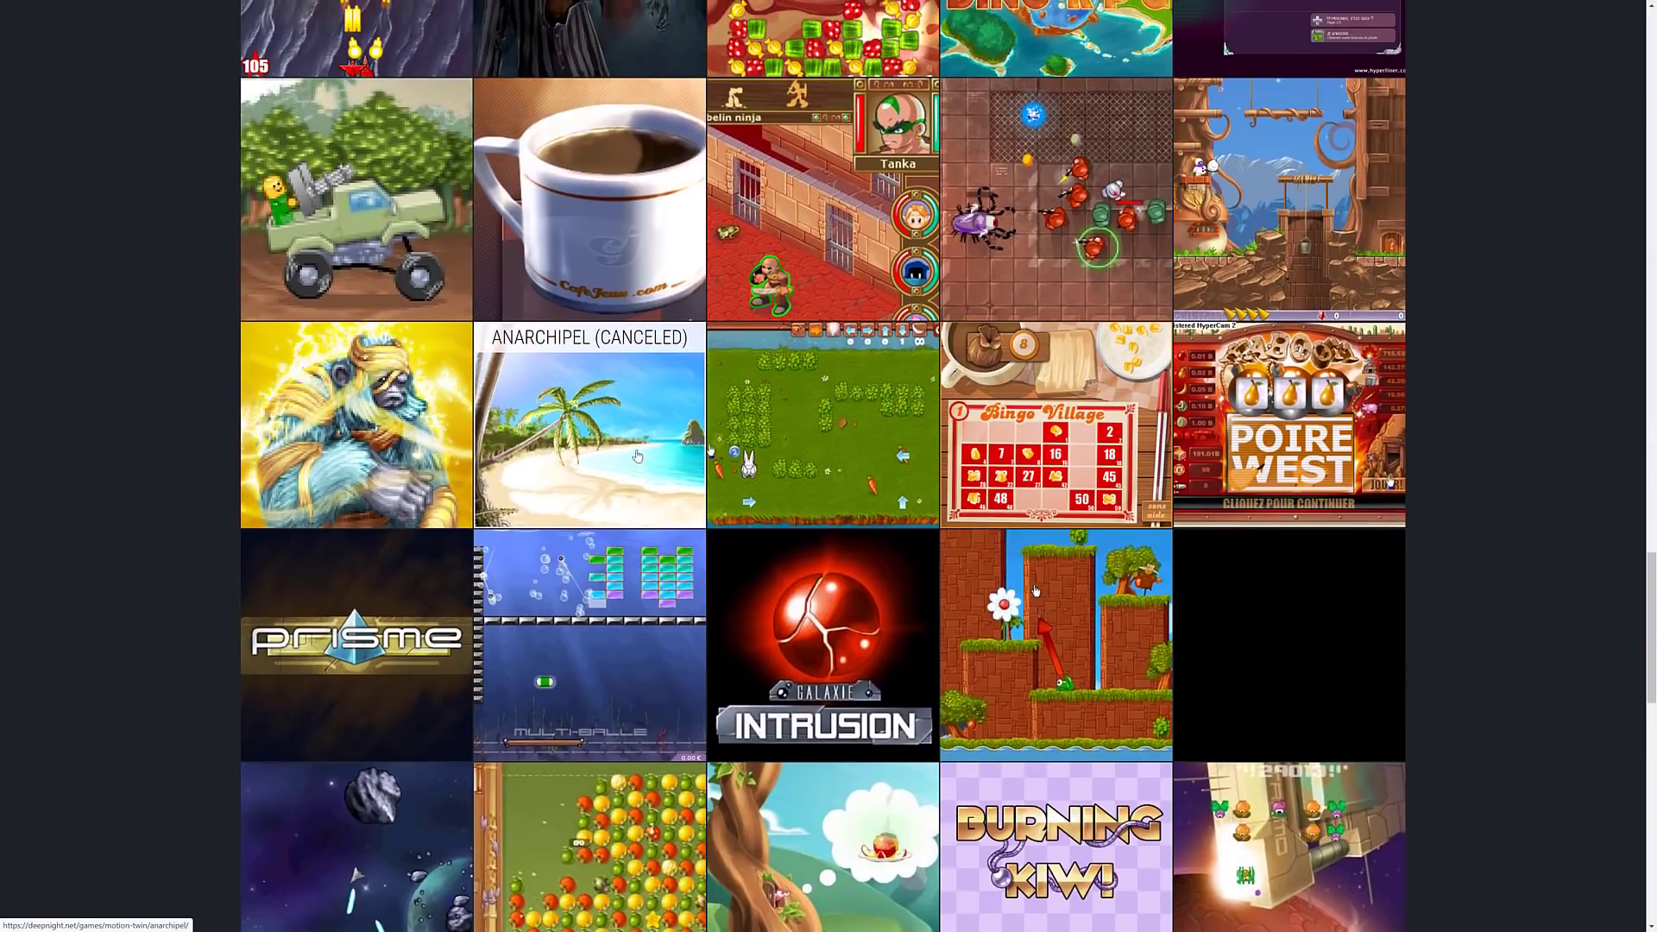
scroll(776, 492, "down", 4)
scroll(899, 528, "up", 3)
scroll(899, 529, "up", 9)
scroll(679, 474, "up", 3)
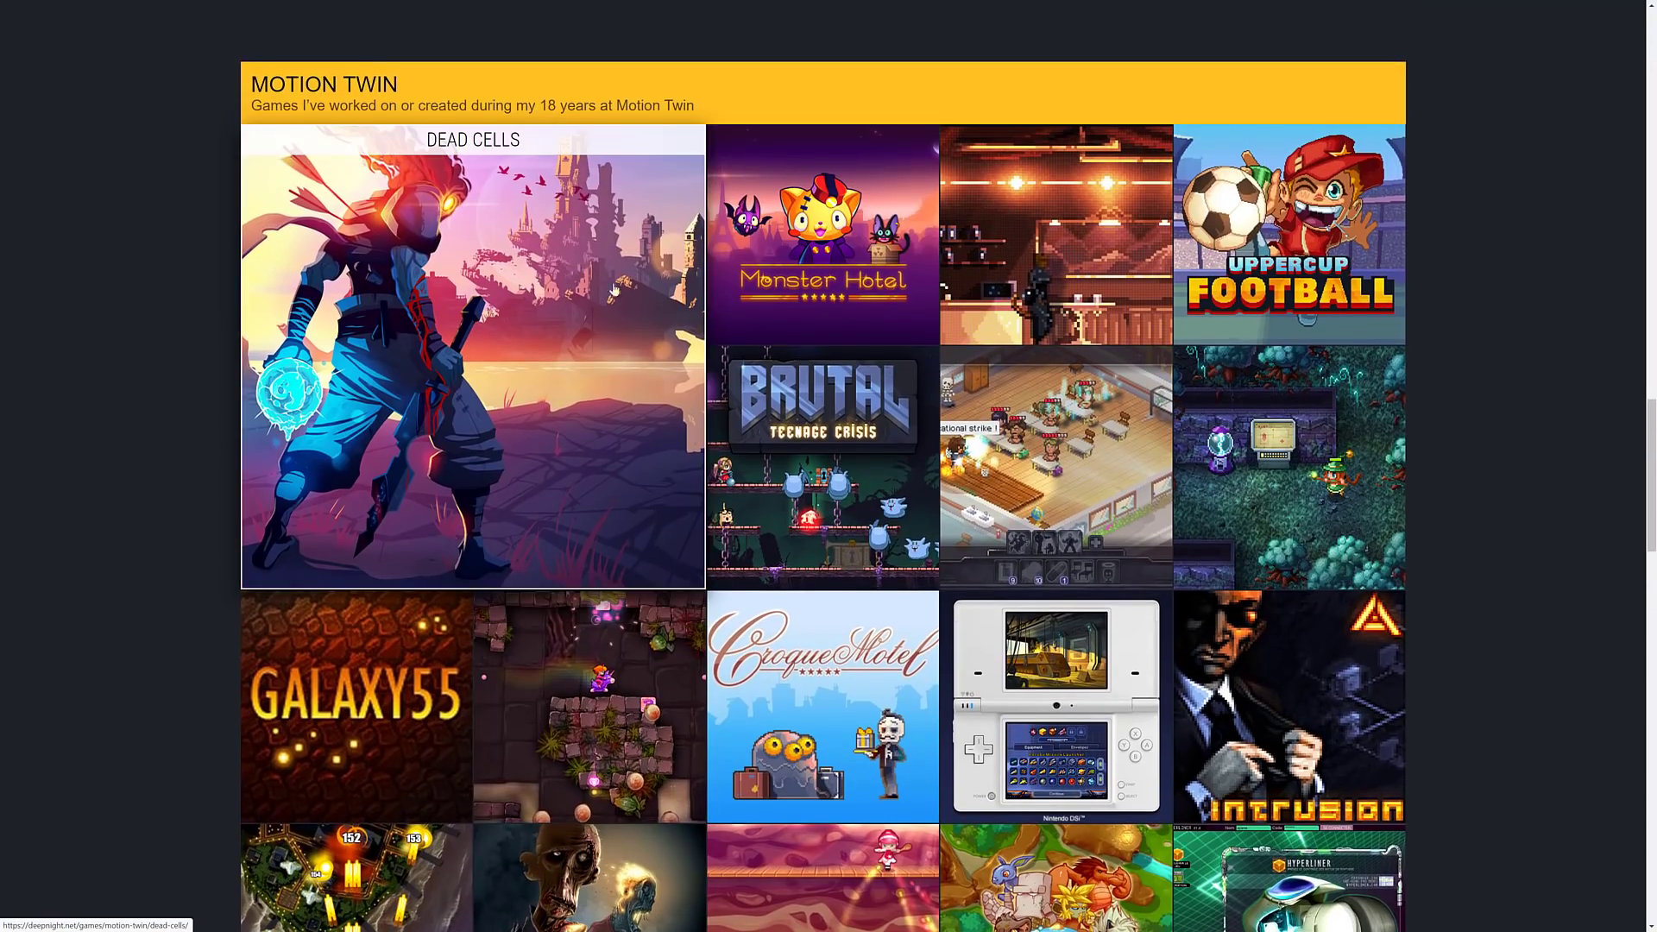
scroll(622, 301, "up", 3)
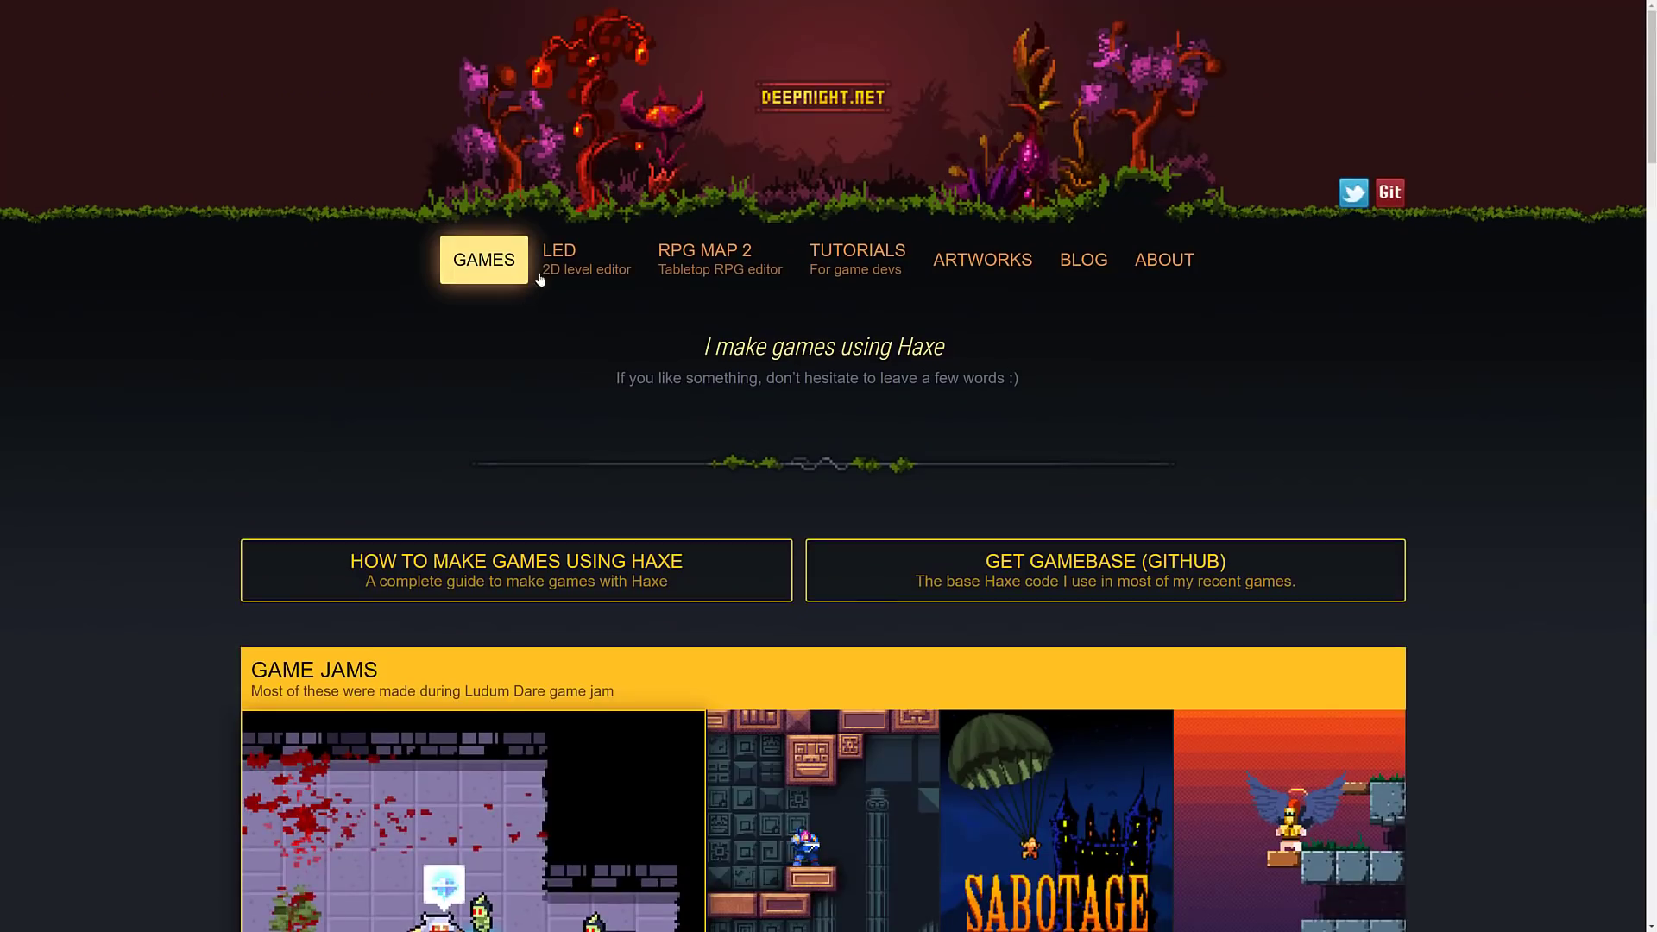
Step: Go from the LEd level editor page to its GitHub repository and read through the file list and README
left_click(553, 270)
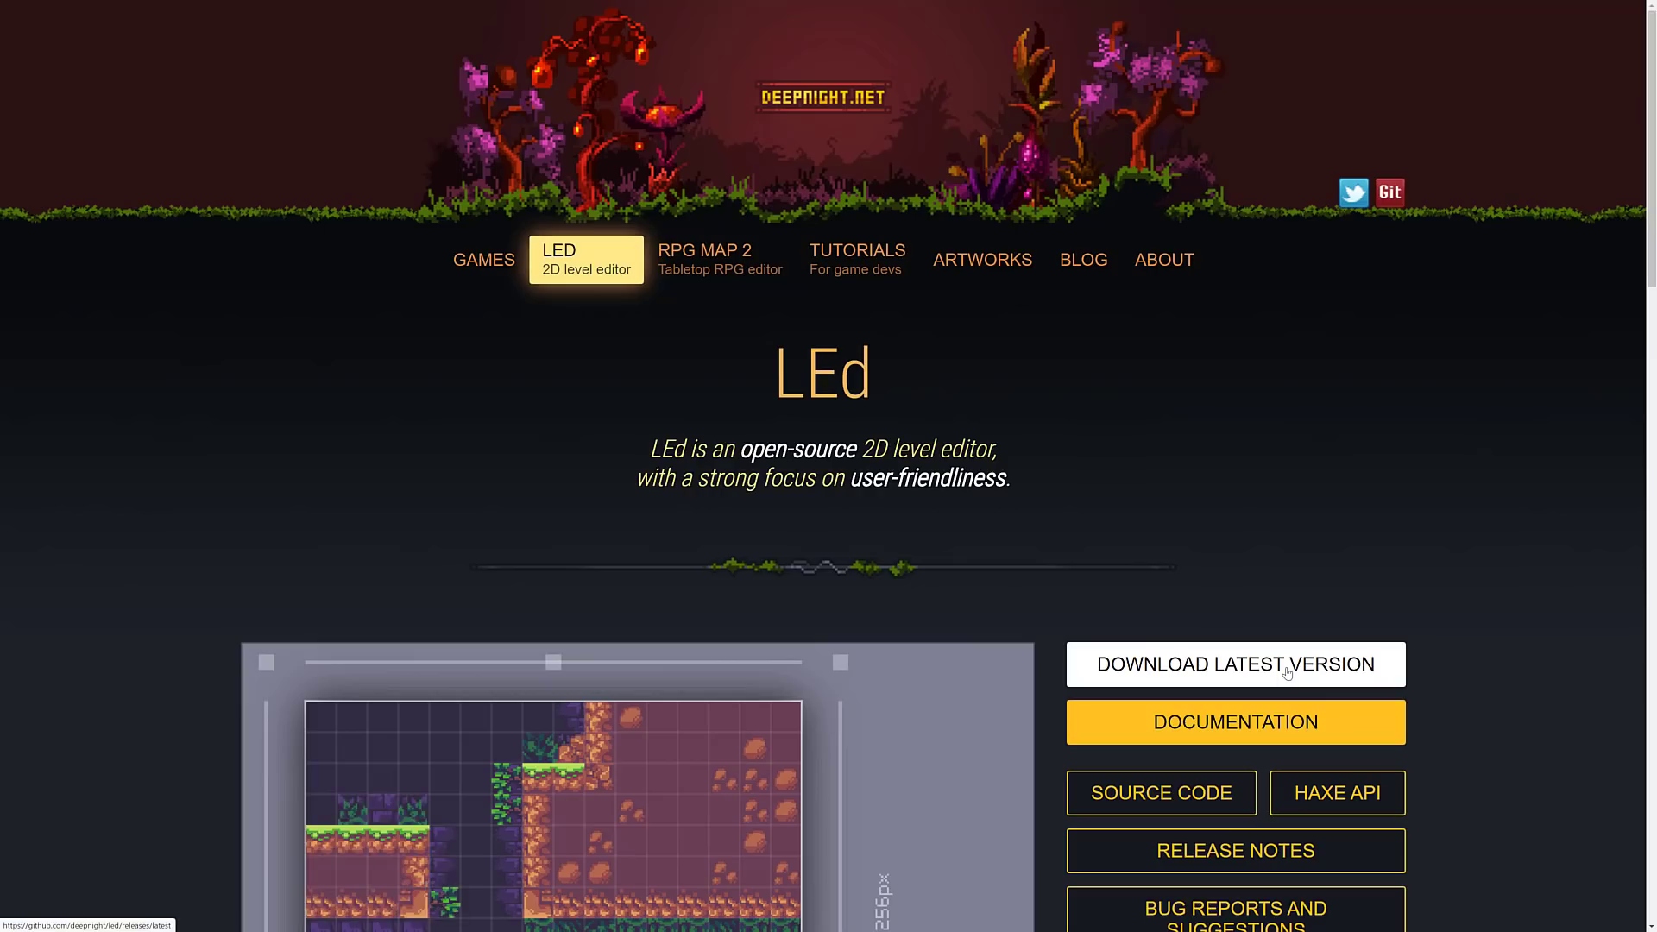
left_click(1287, 672)
scroll(1360, 666, "down", 2)
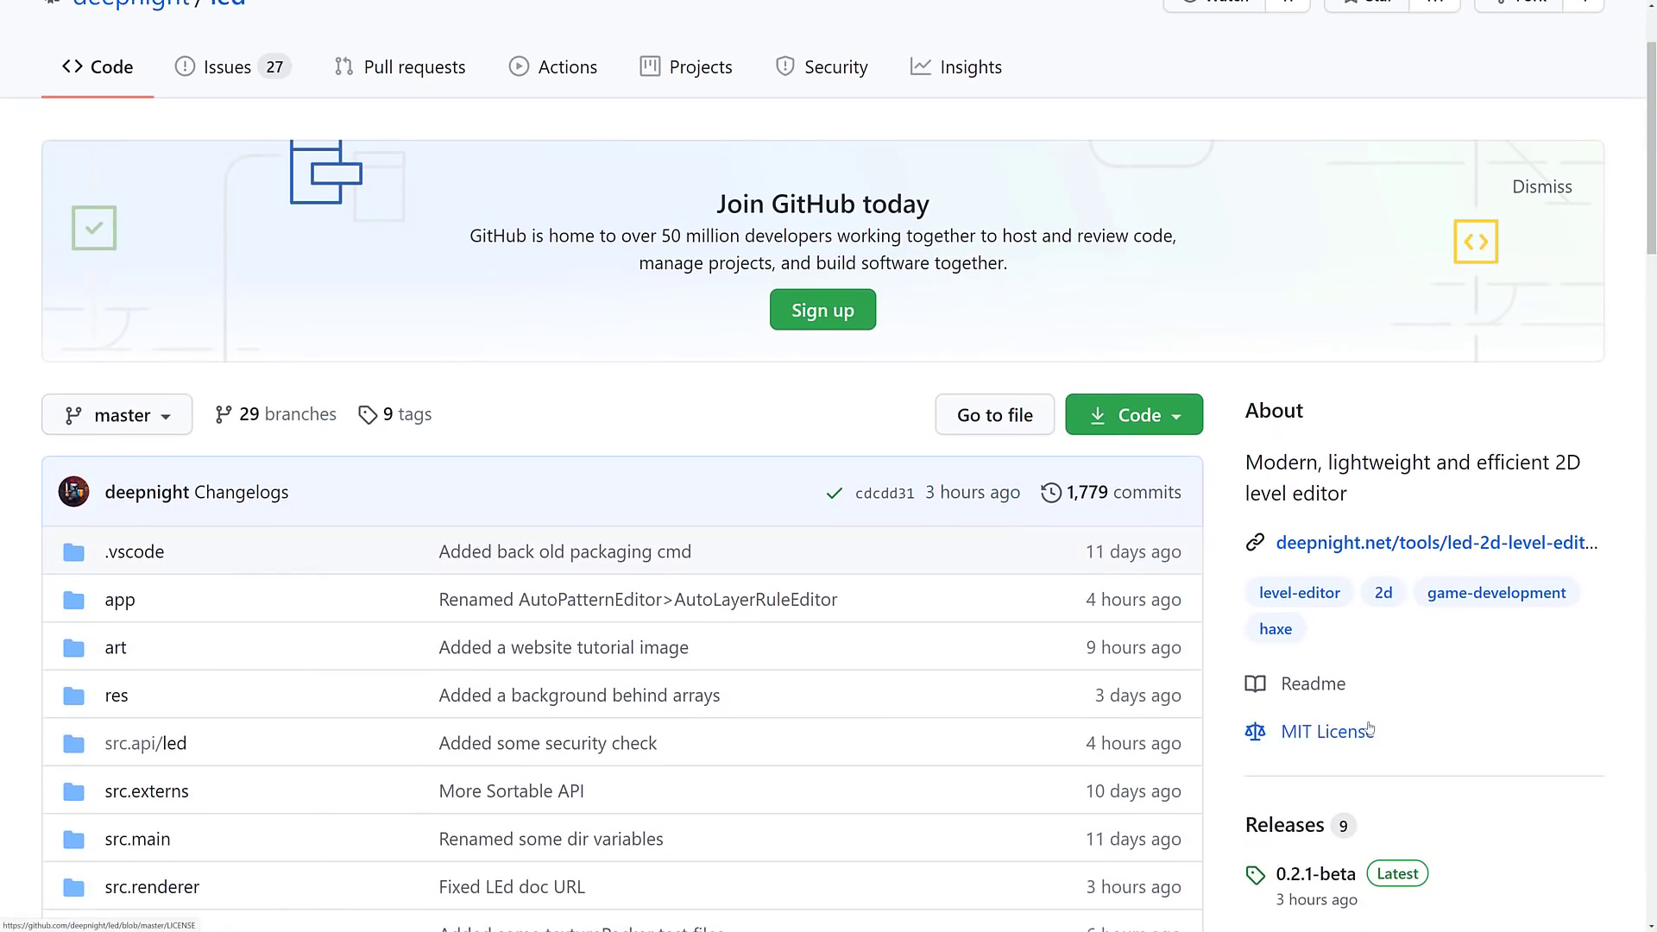
scroll(955, 529, "down", 6)
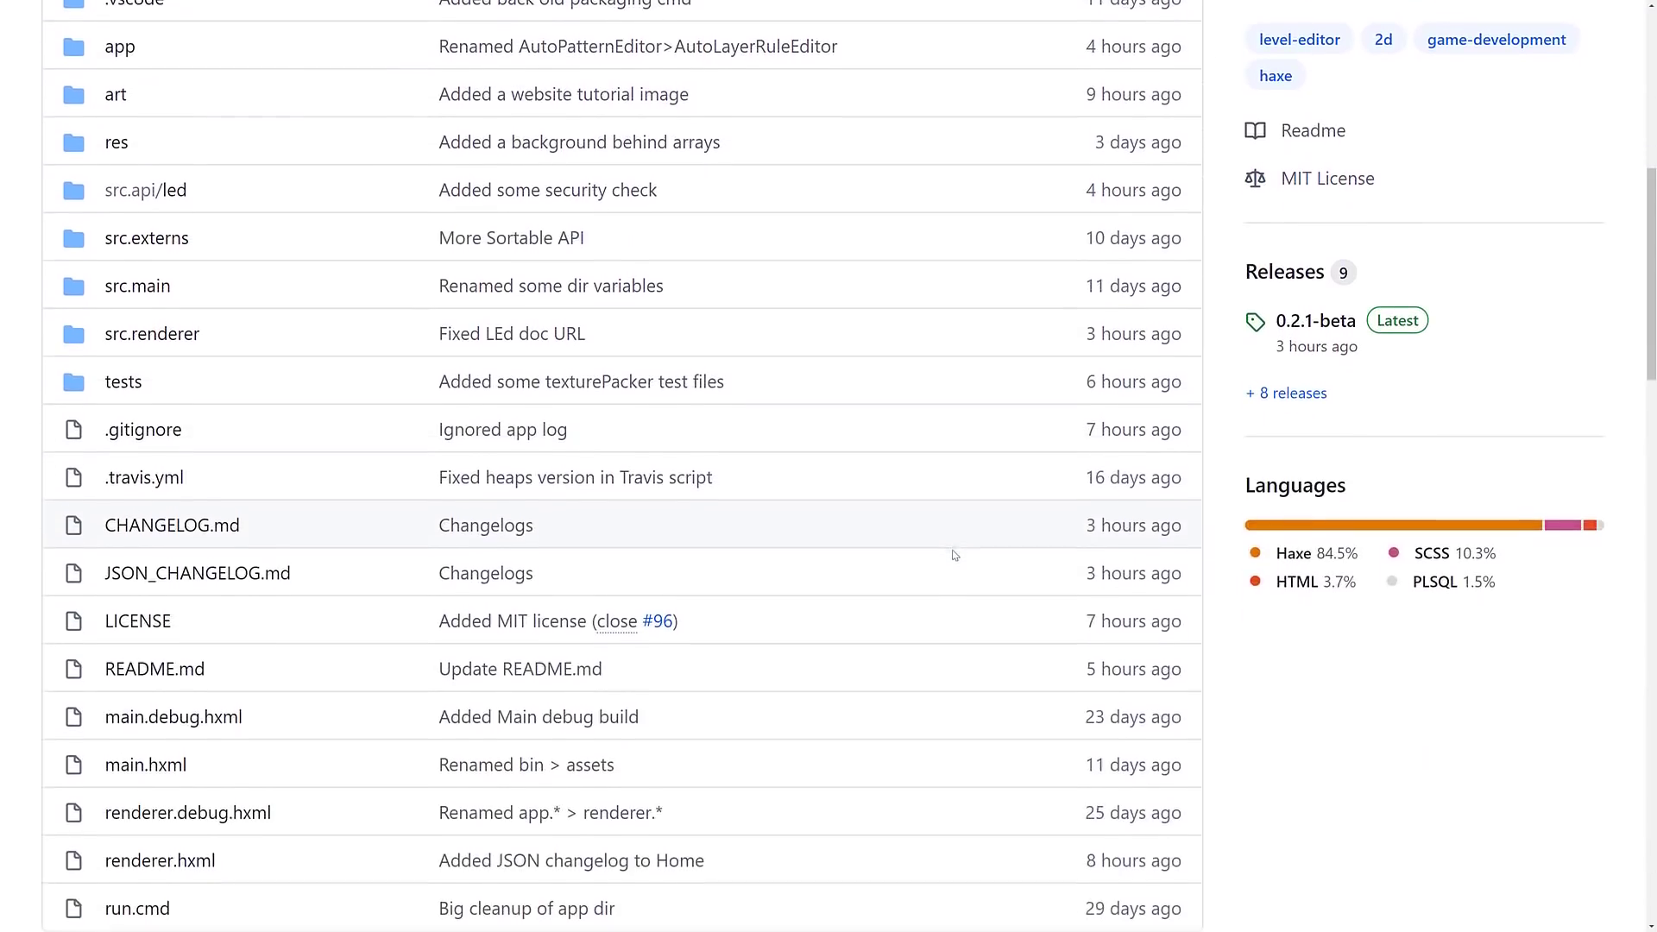
scroll(955, 555, "down", 8)
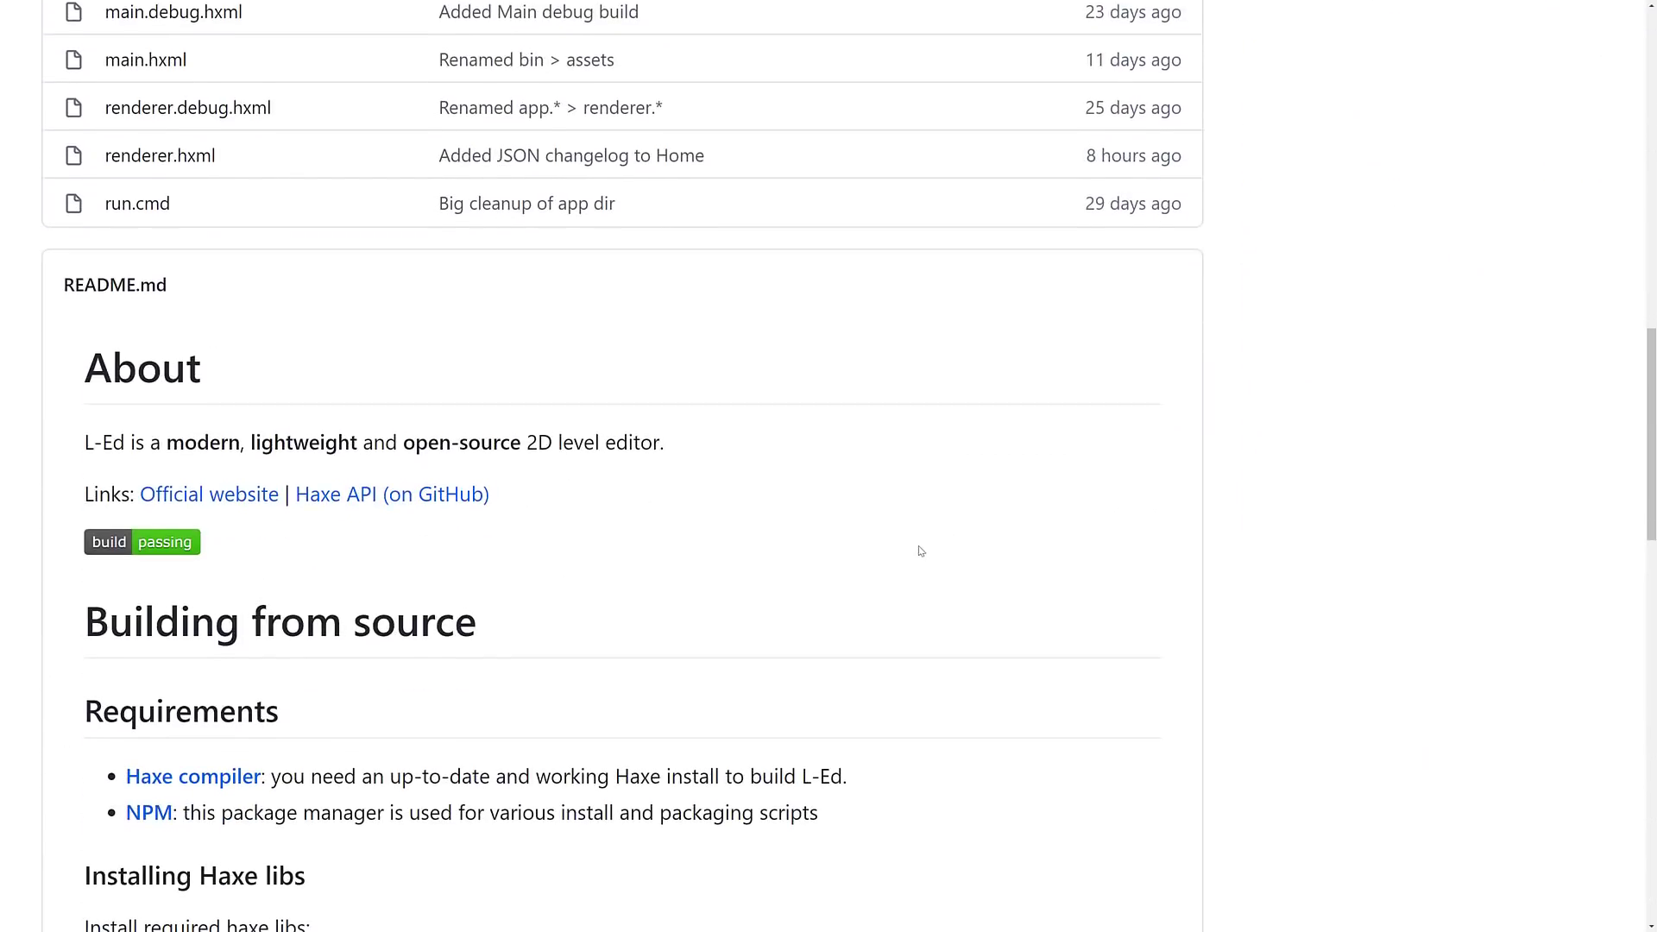
scroll(921, 550, "down", 5)
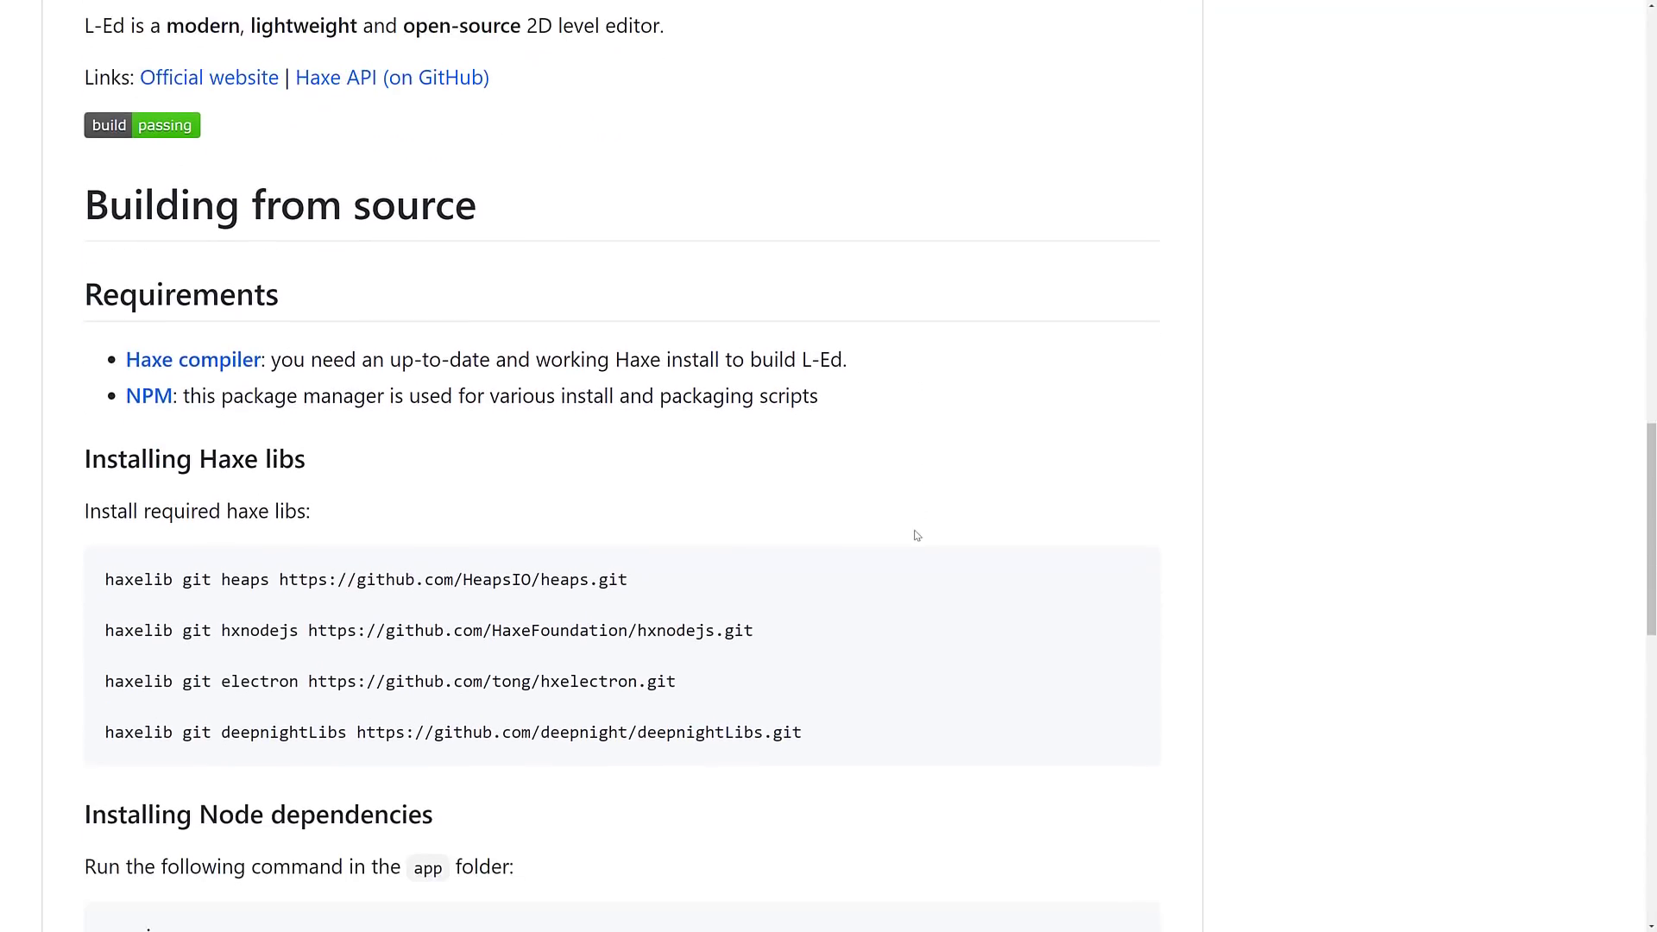
scroll(917, 535, "down", 8)
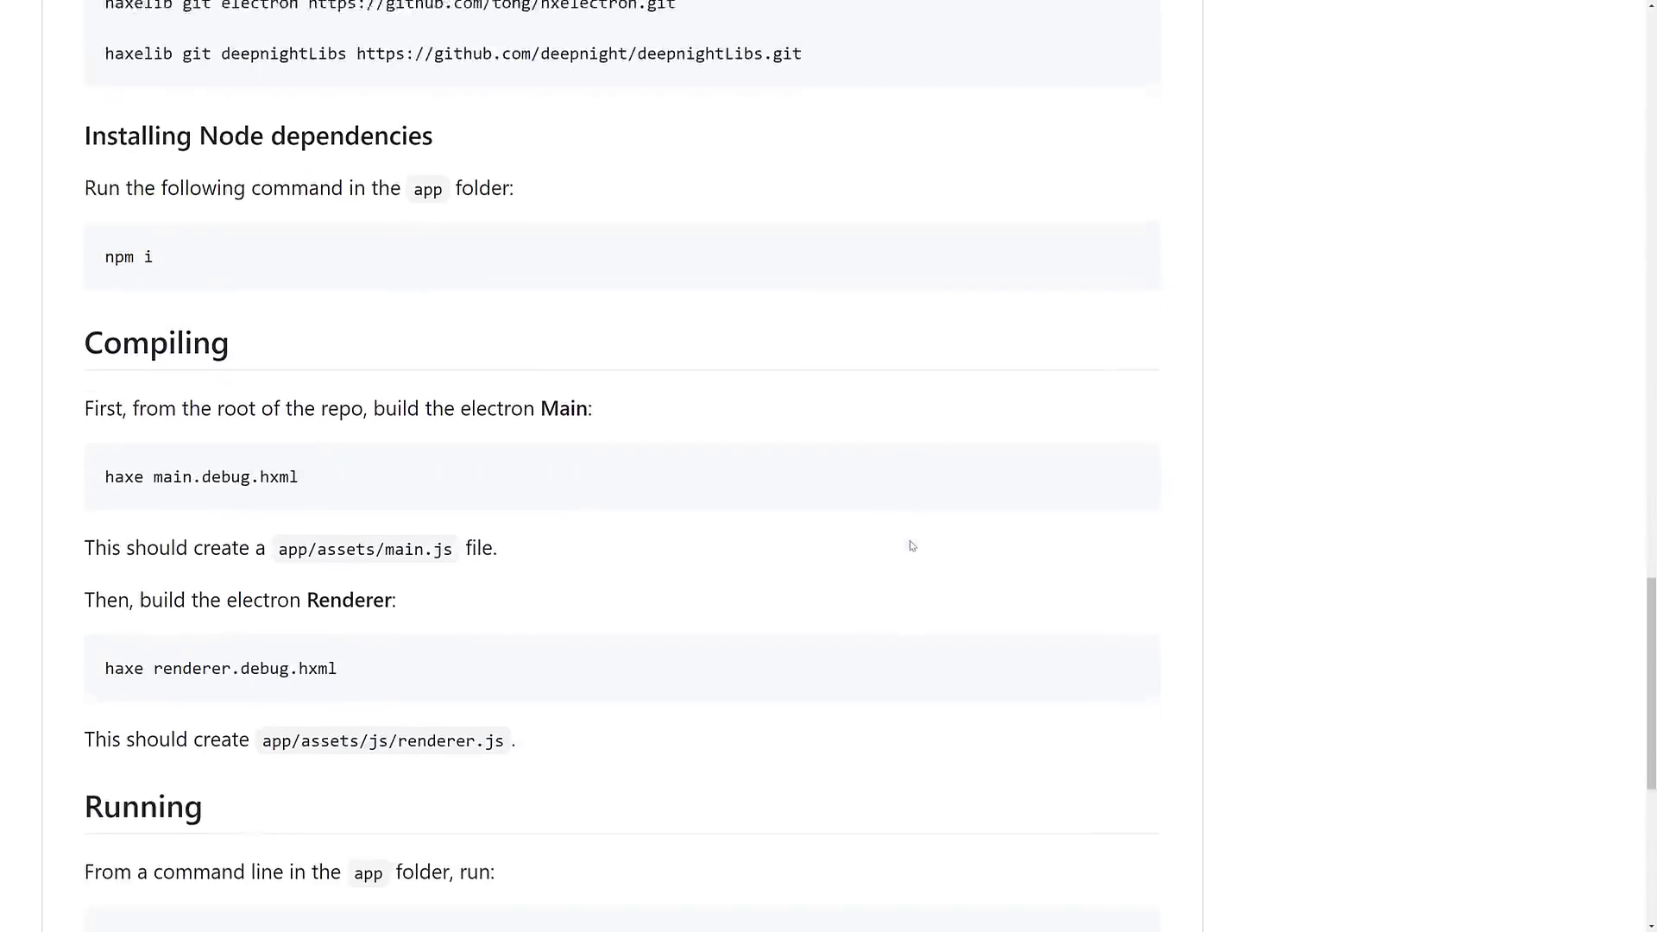
scroll(911, 545, "down", 4)
scroll(625, 473, "down", 3)
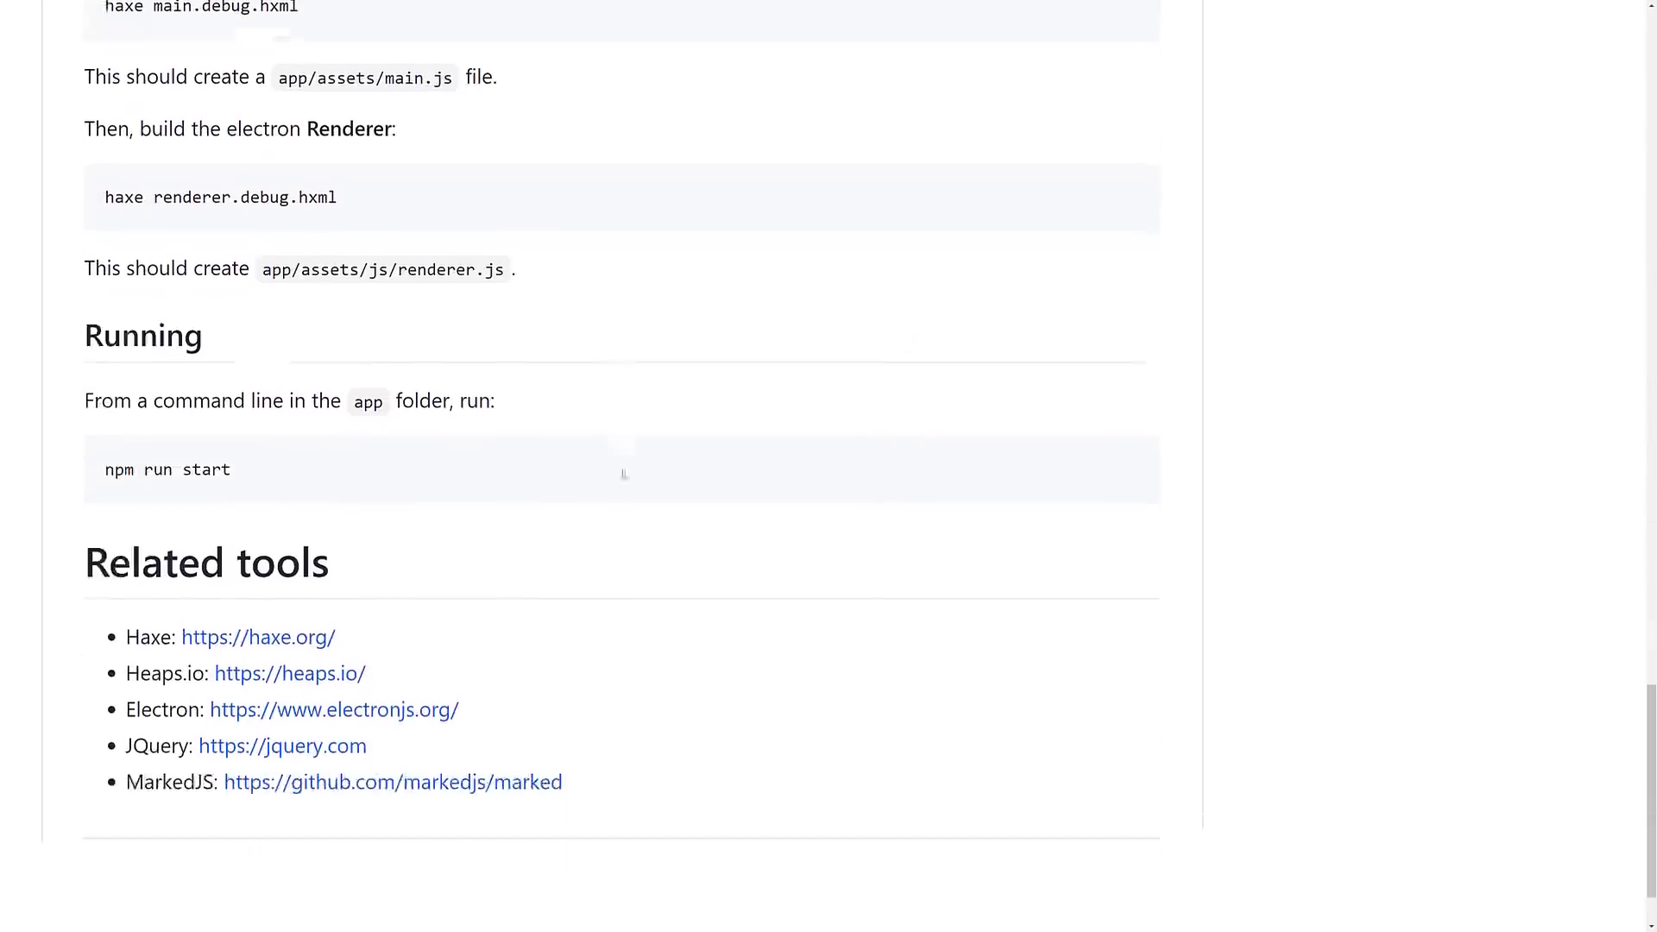
Step: Examine the 0.2.1-beta release assets on the repository's Releases page and return to the repository
scroll(625, 473, "up", 20)
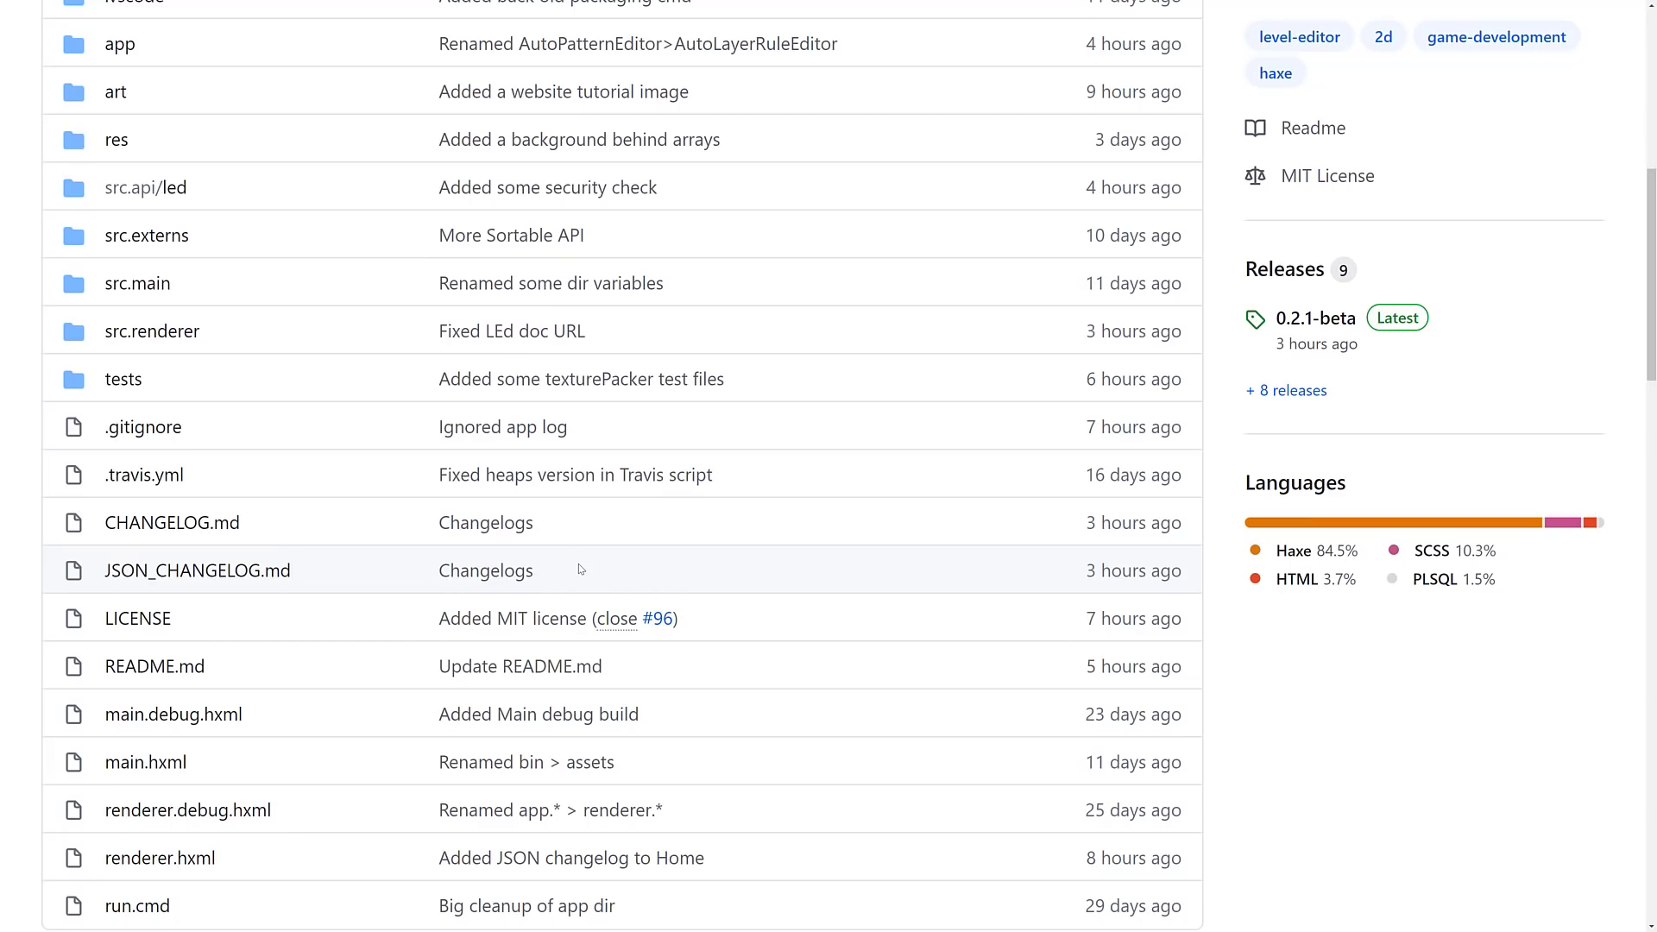
scroll(580, 570, "up", 7)
scroll(1346, 617, "down", 2)
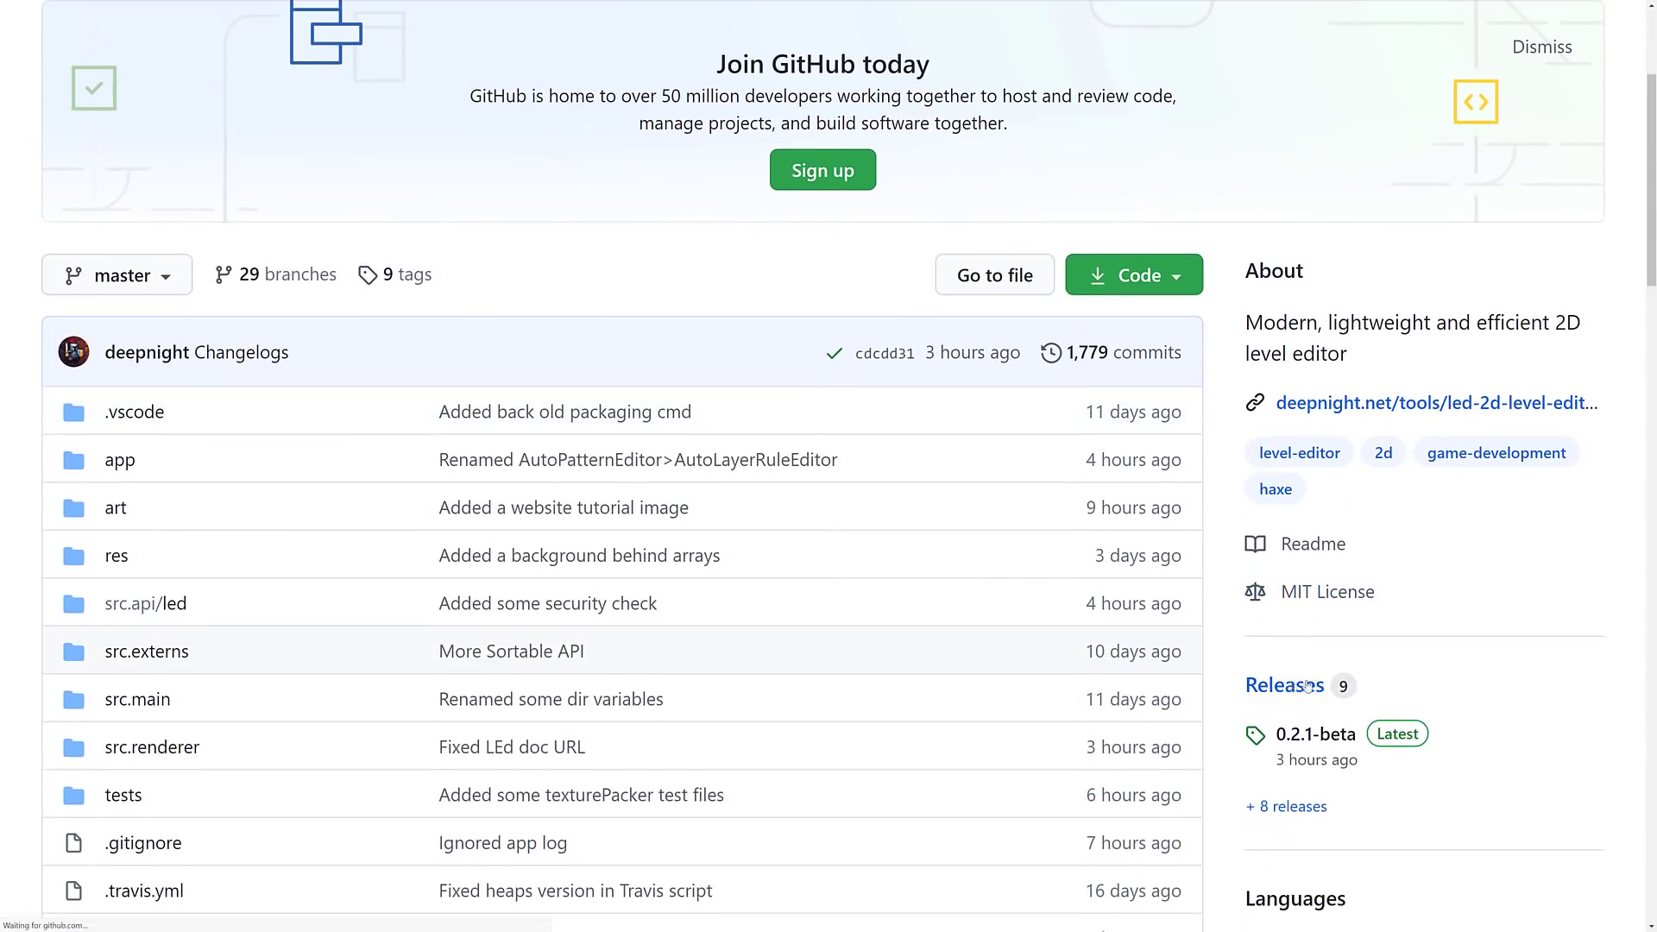
scroll(615, 678, "down", 10)
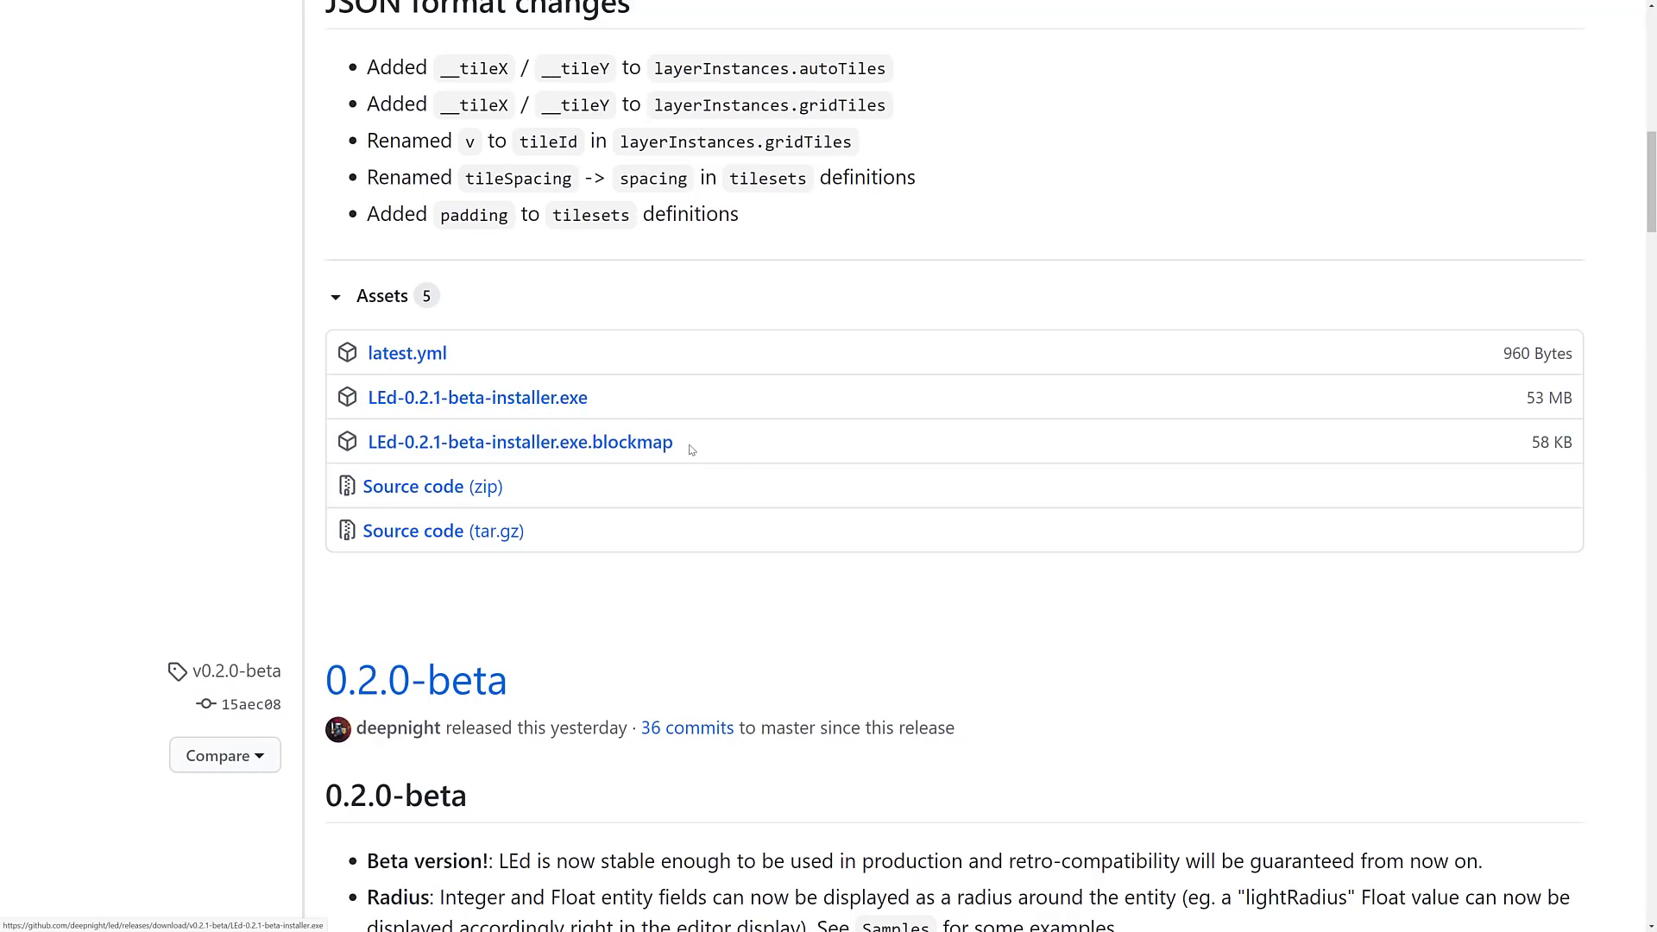
key("alt+Left")
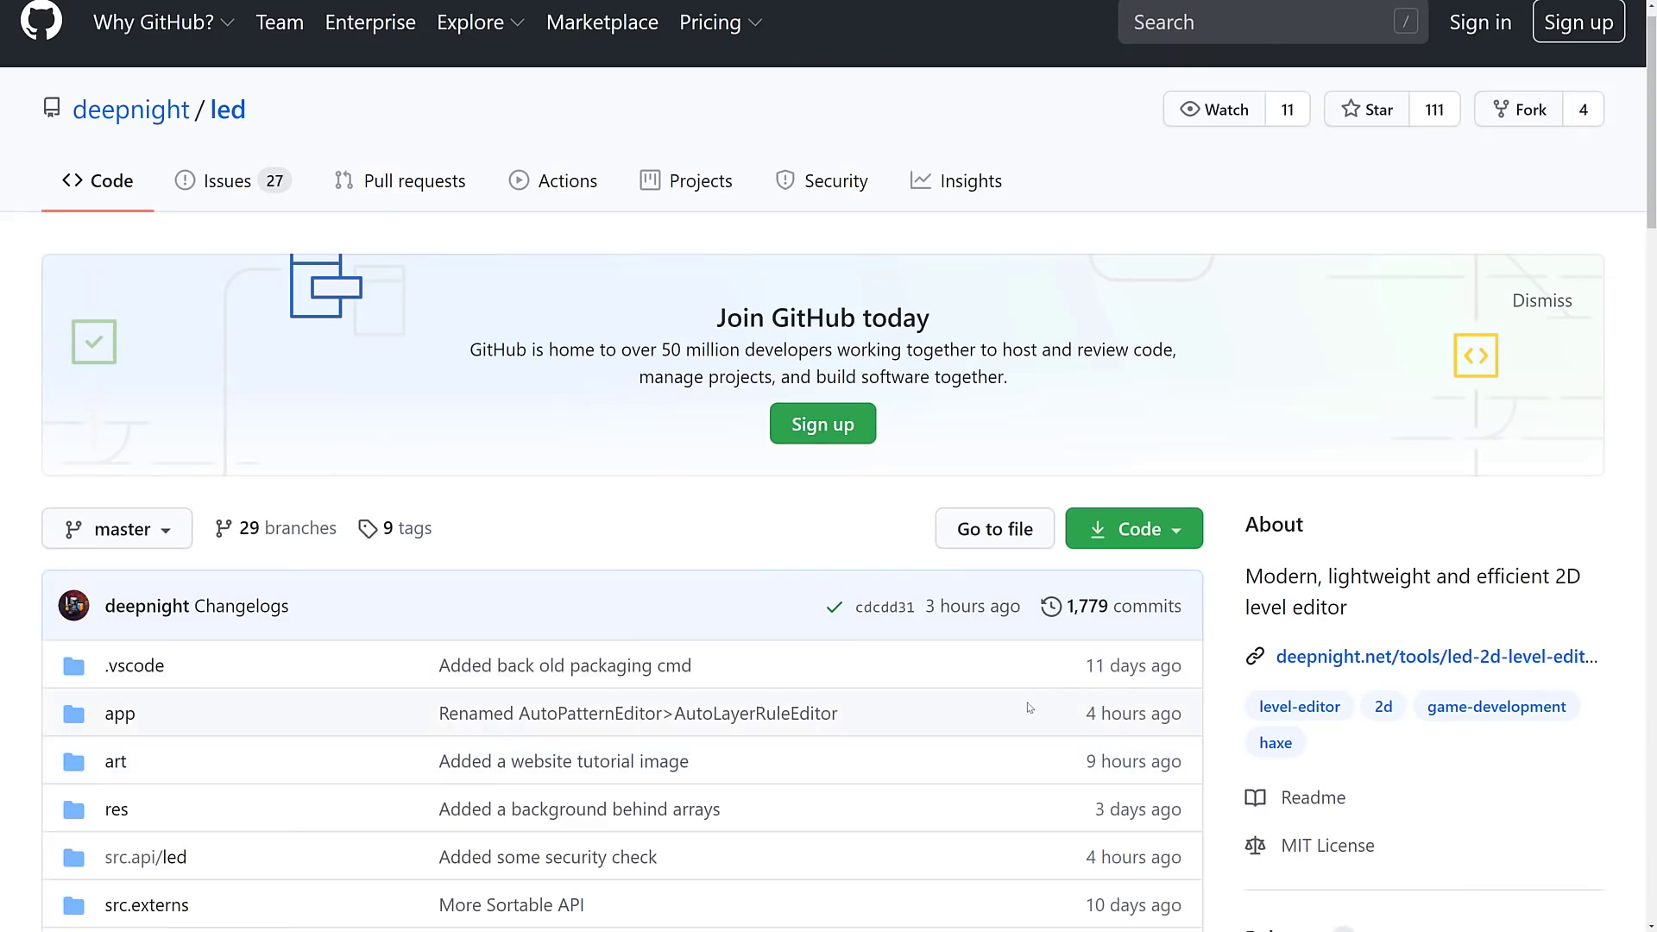
Step: Open the repository's MIT License and review its permissions, limitations and conditions
scroll(1032, 710, "down", 3)
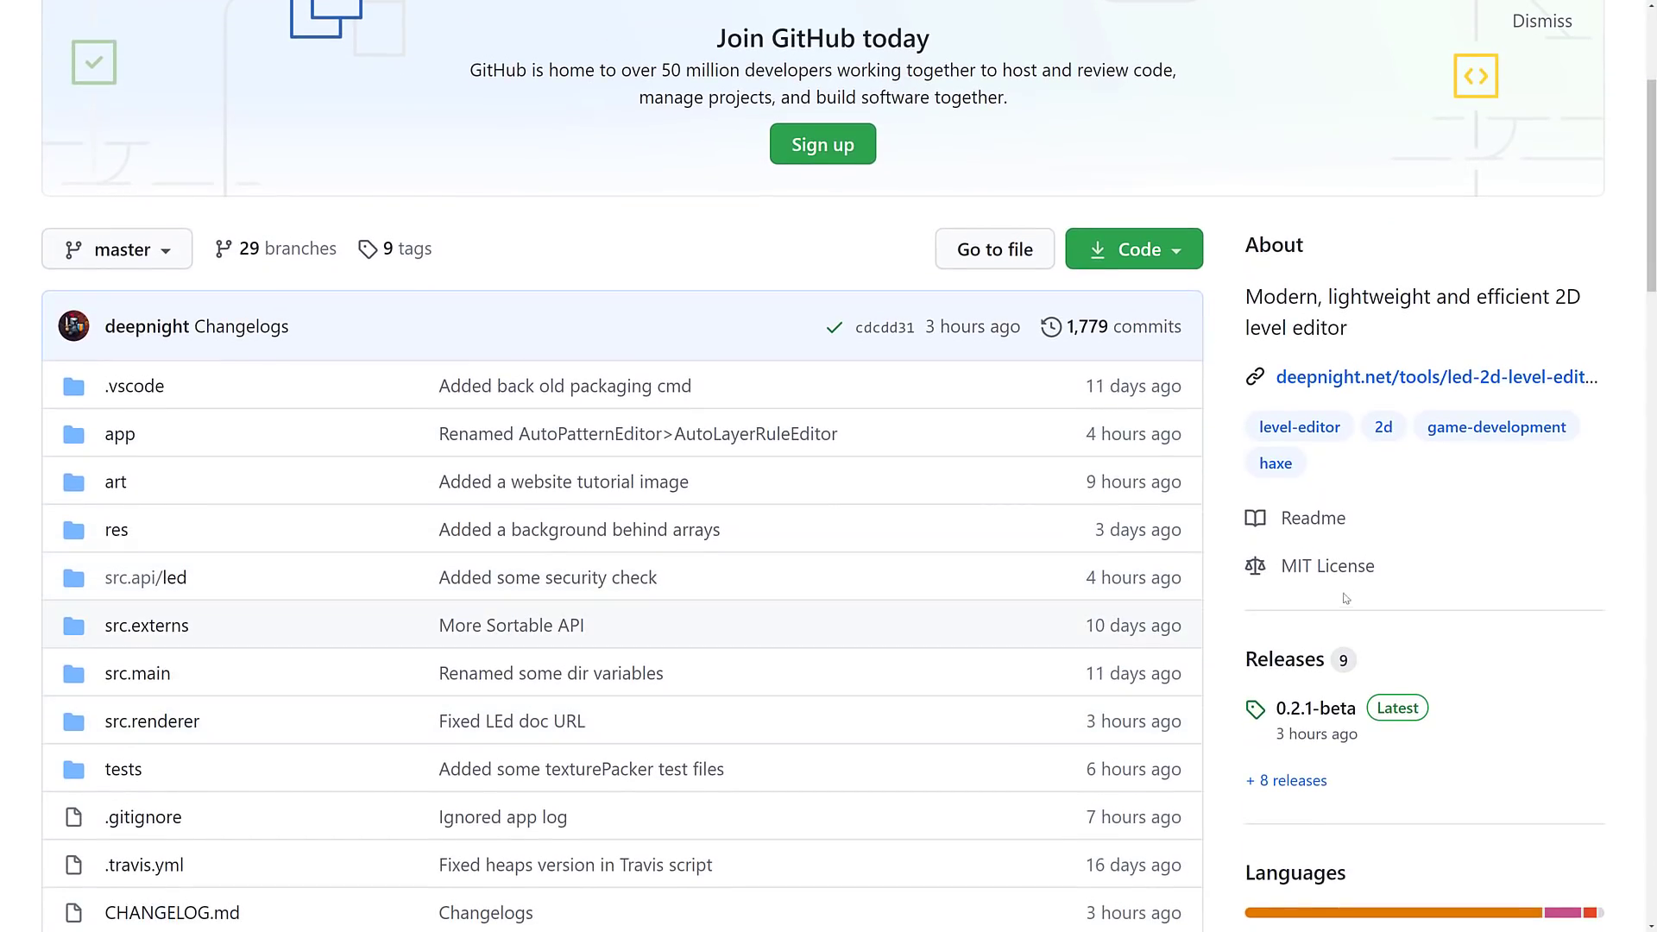
left_click(1351, 577)
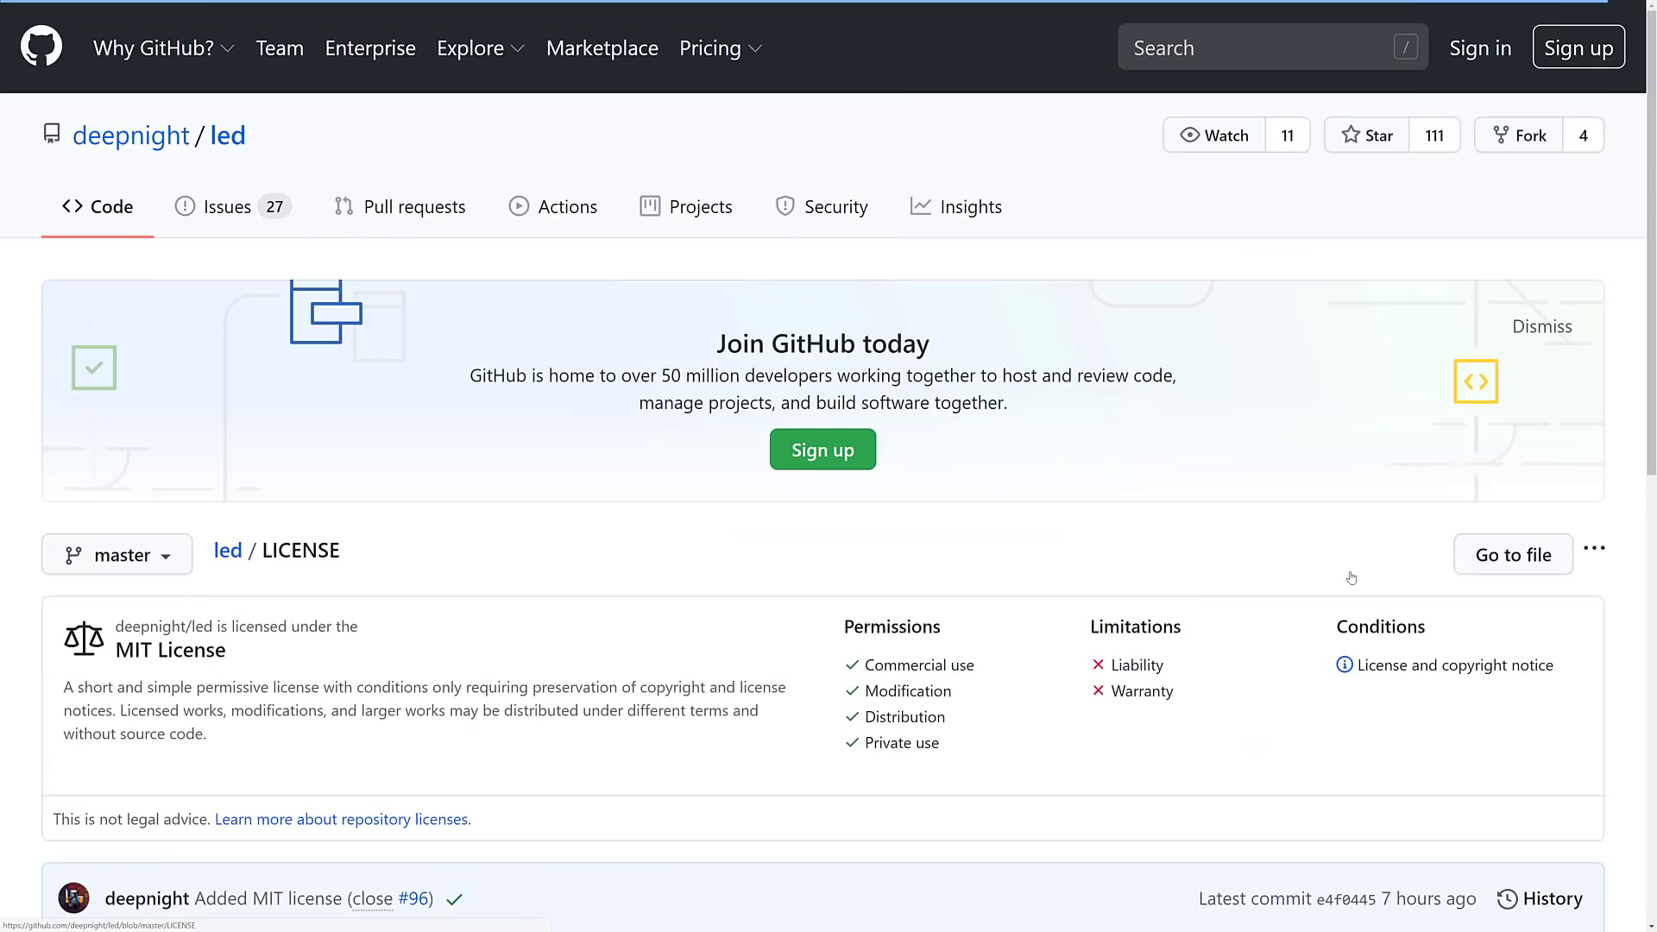
scroll(768, 542, "down", 4)
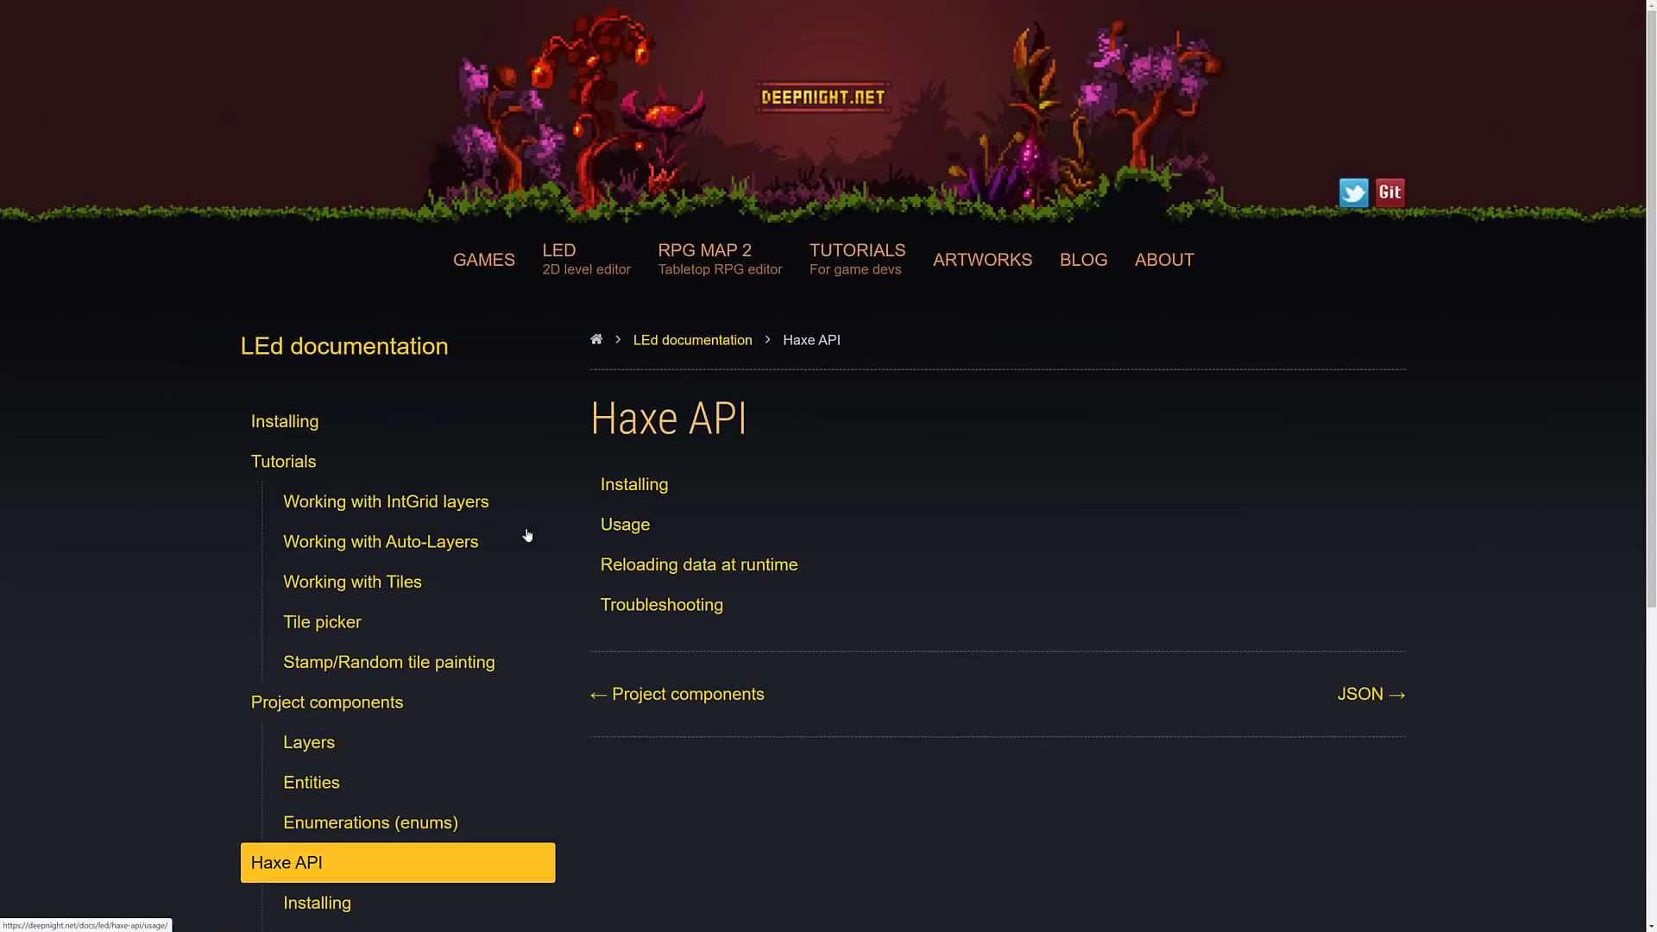
Step: Open the Haxe API Usage page in the LEd documentation and examine its code examples
scroll(431, 570, "down", 2)
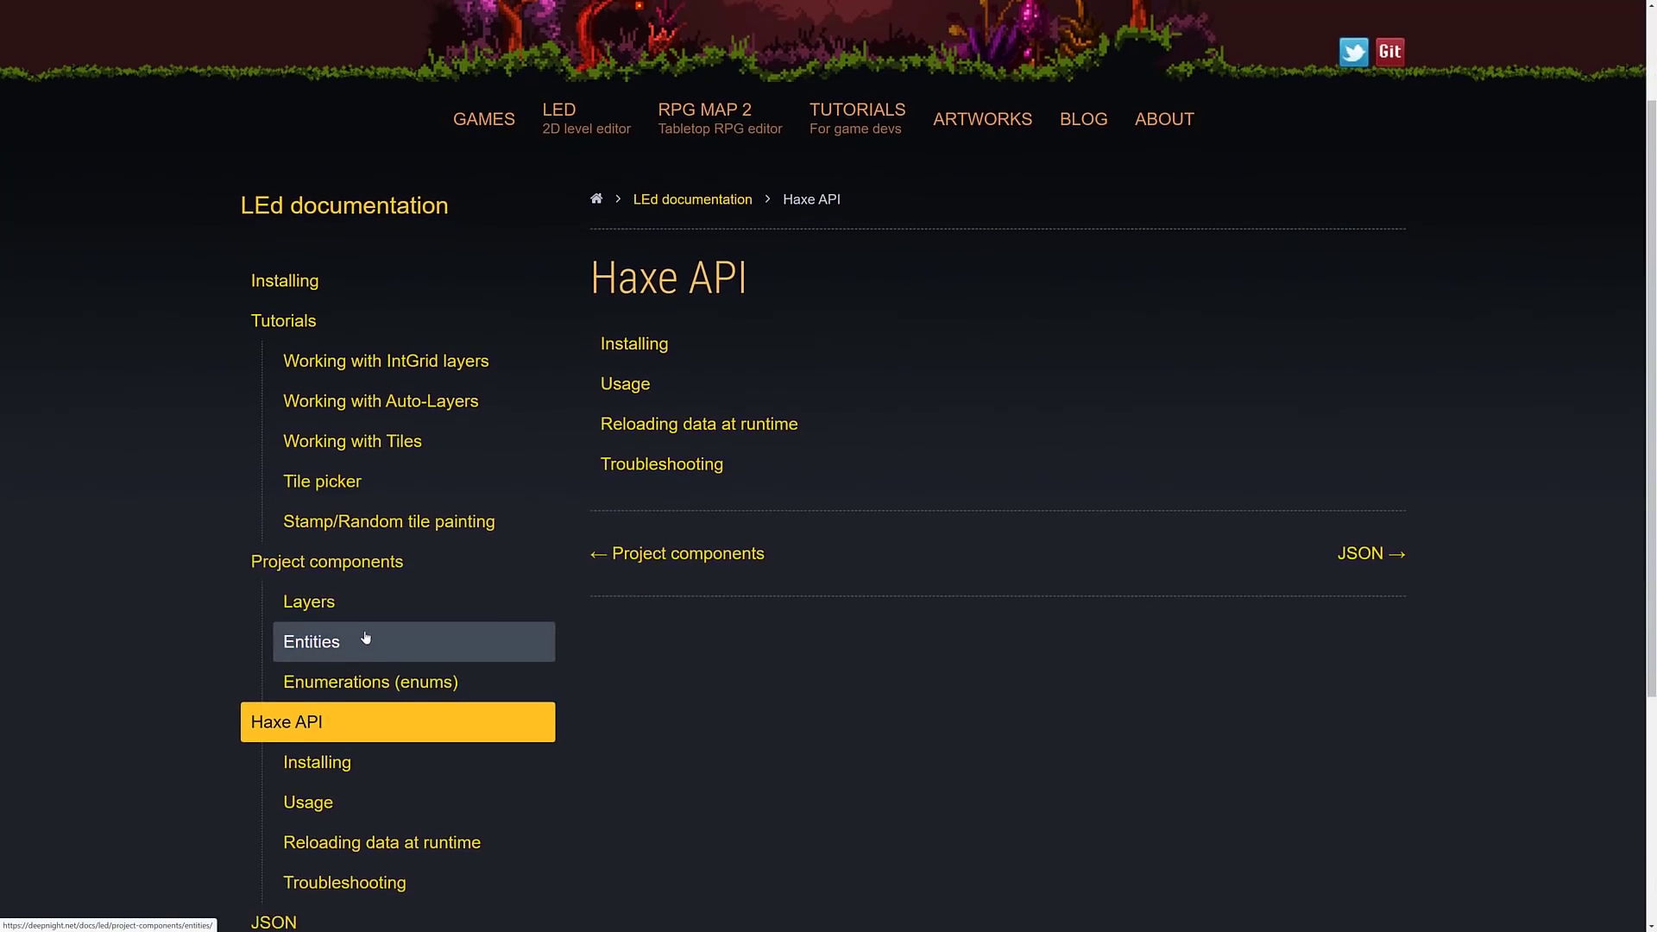
scroll(363, 643, "down", 2)
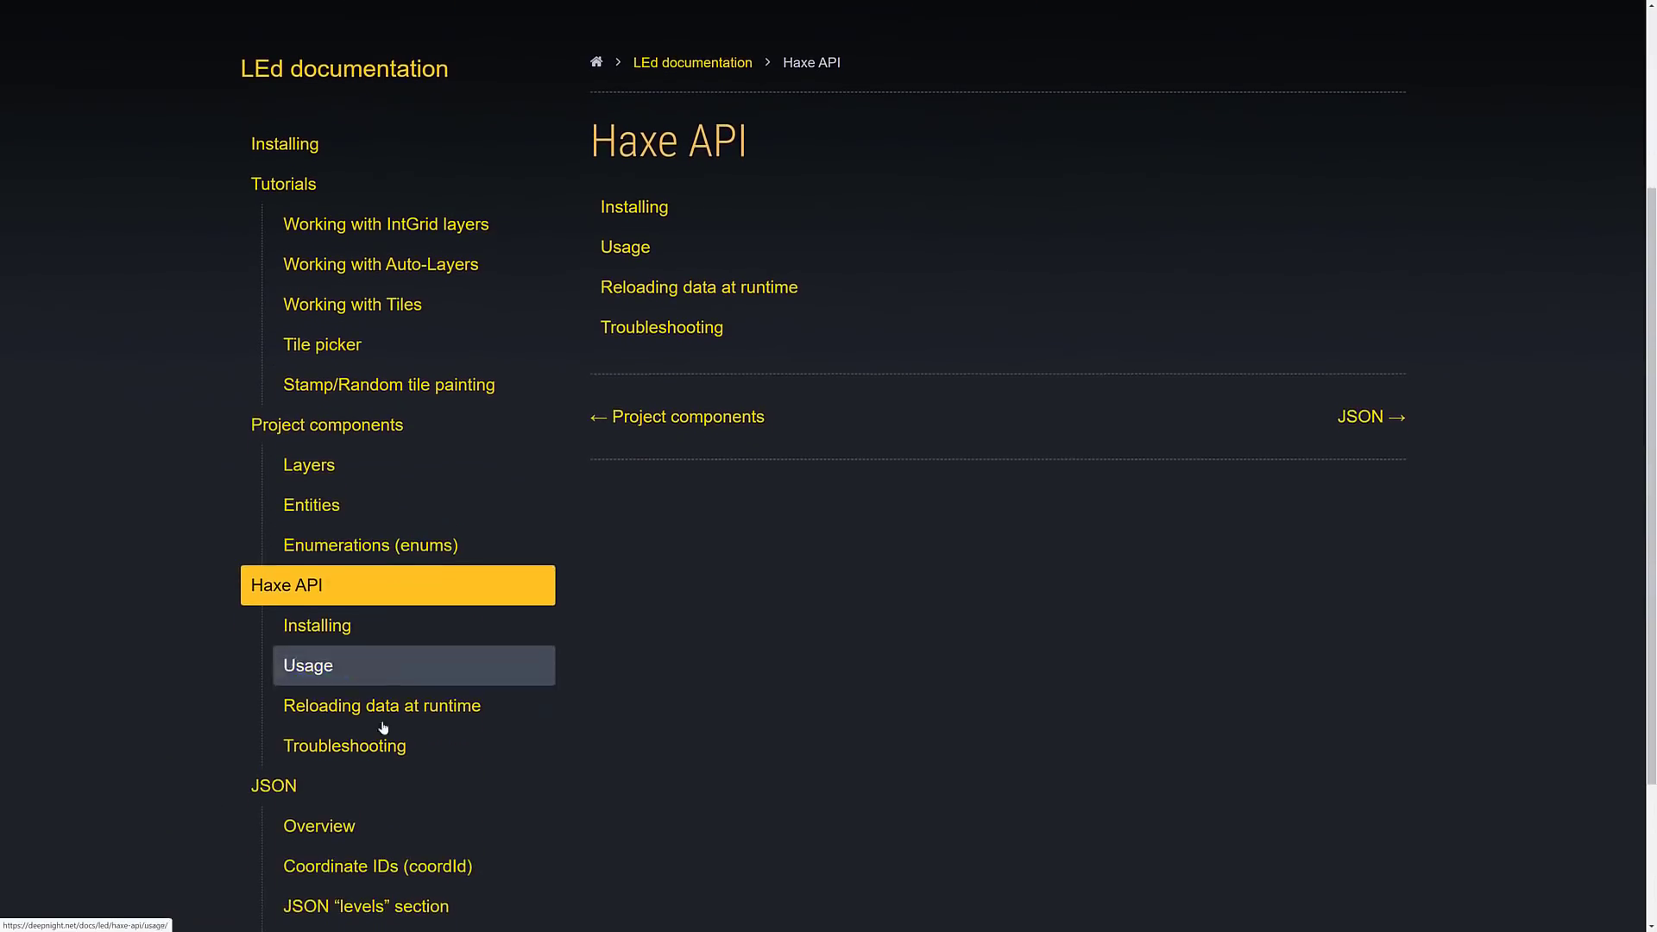
left_click(326, 662)
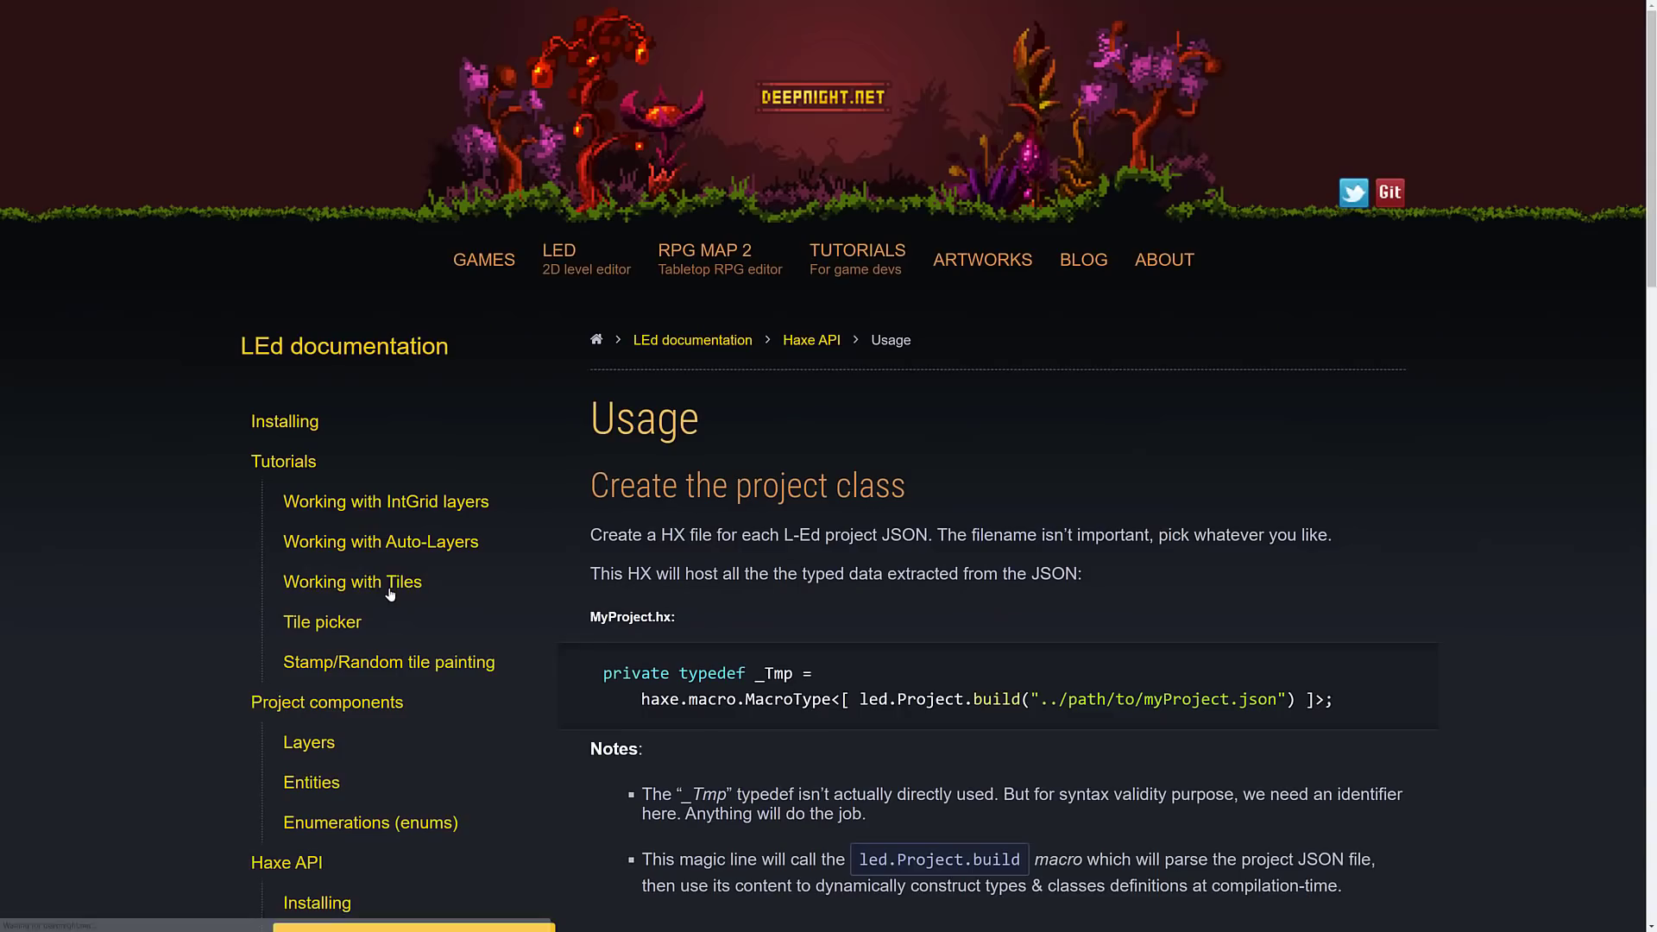
scroll(1014, 305, "down", 8)
scroll(1014, 305, "down", 8)
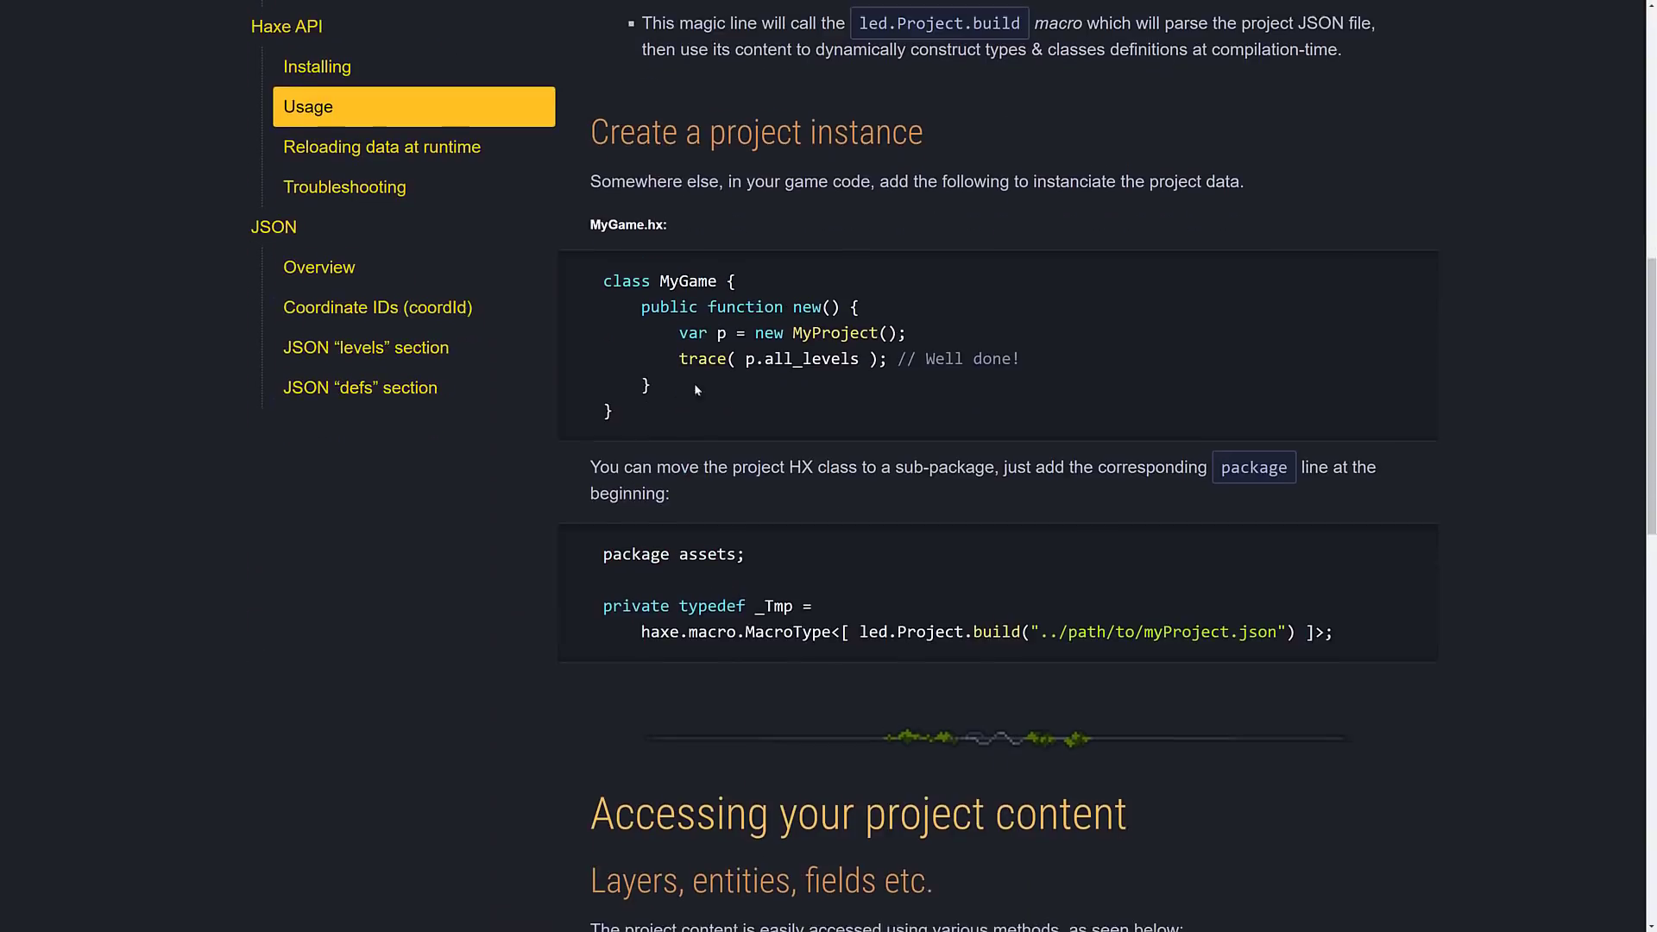
scroll(942, 537, "down", 4)
left_click_drag(660, 470, 1077, 470)
scroll(937, 502, "down", 7)
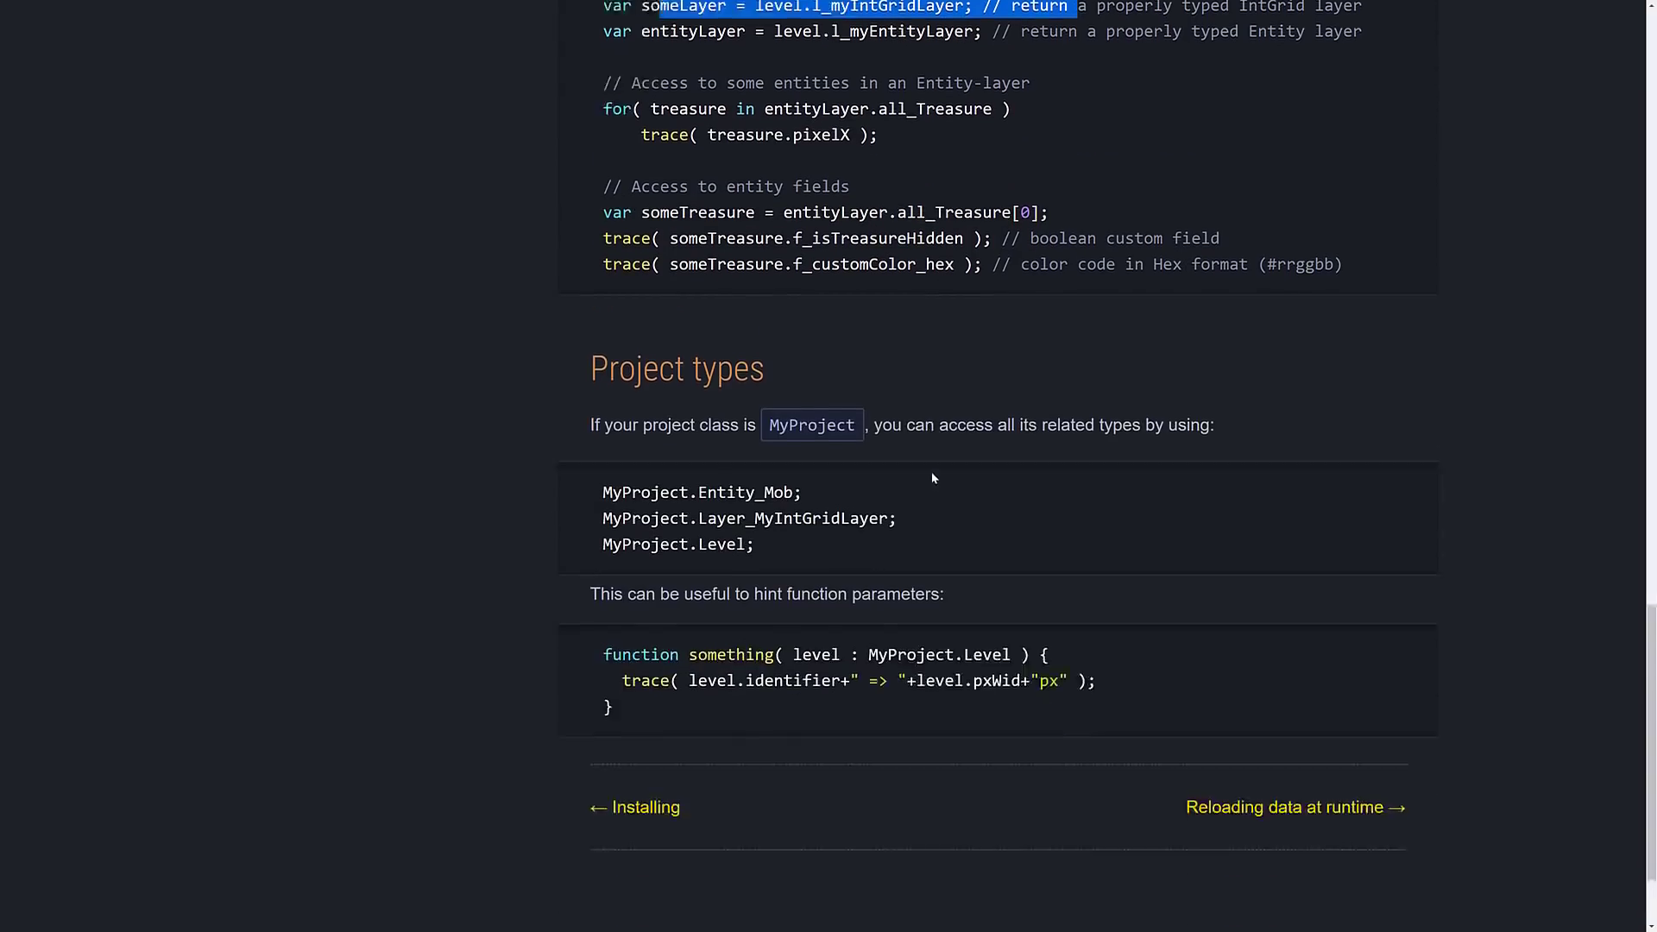
scroll(949, 501, "up", 1)
scroll(956, 514, "up", 15)
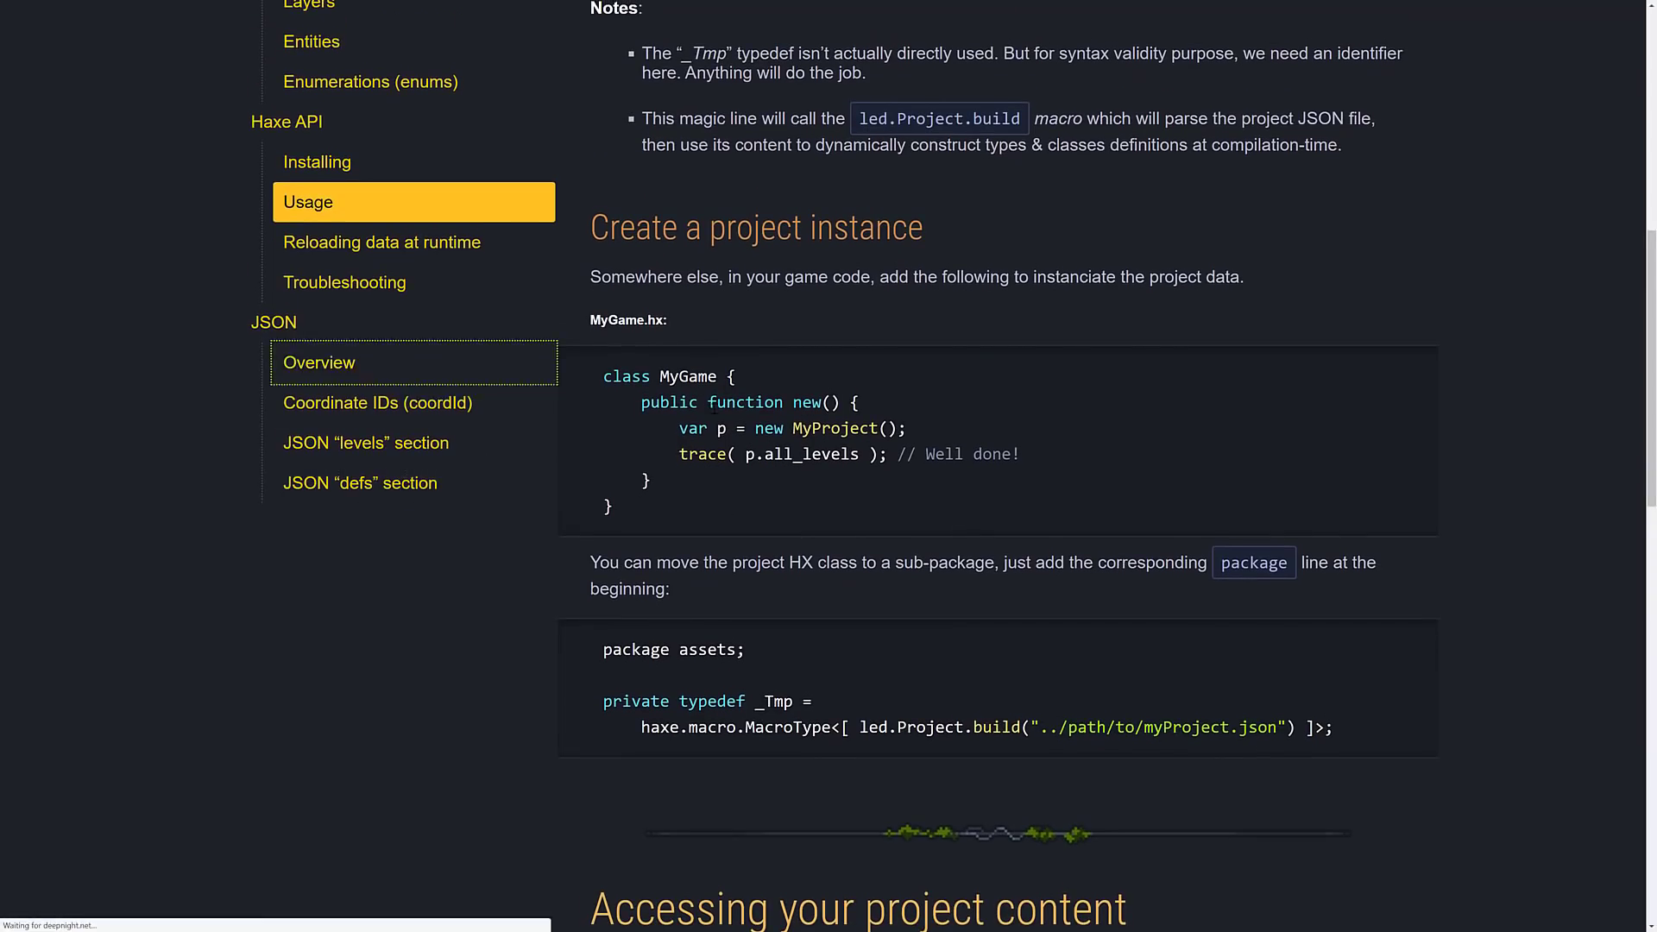
Step: Open the JSON Overview documentation and examine the example of an empty project file
left_click(406, 363)
scroll(919, 556, "down", 3)
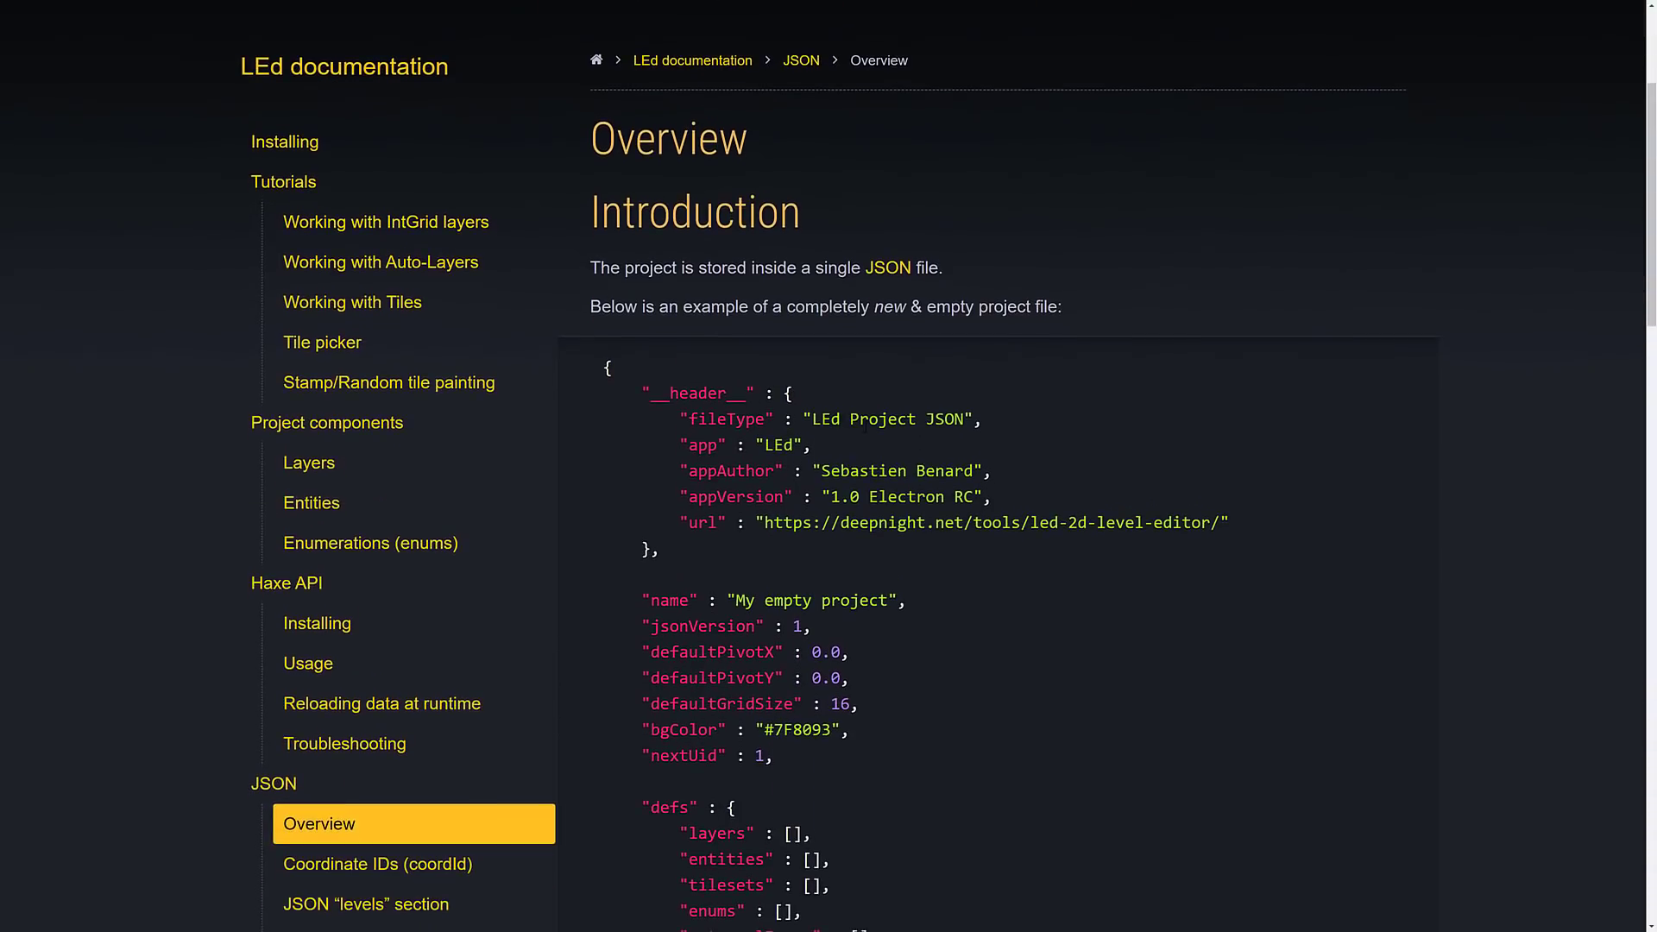
scroll(1018, 516, "down", 3)
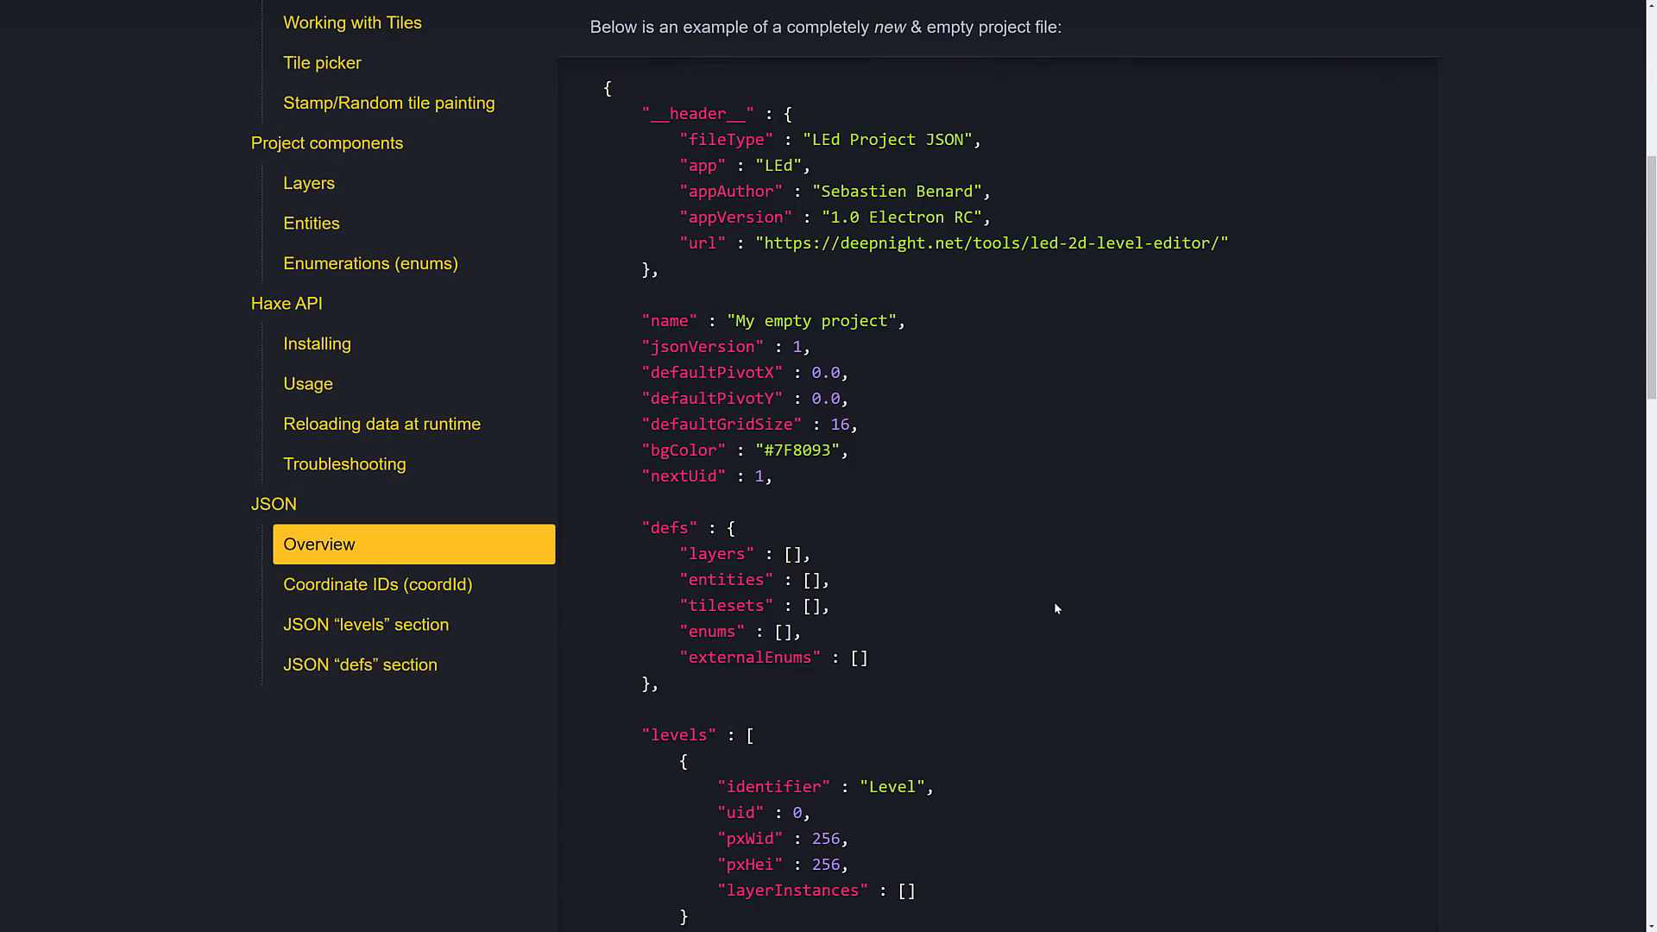
Step: Switch to LEd and open the AutoLayers_advanced_demo.json project
key("alt+Tab")
key("alt+Tab")
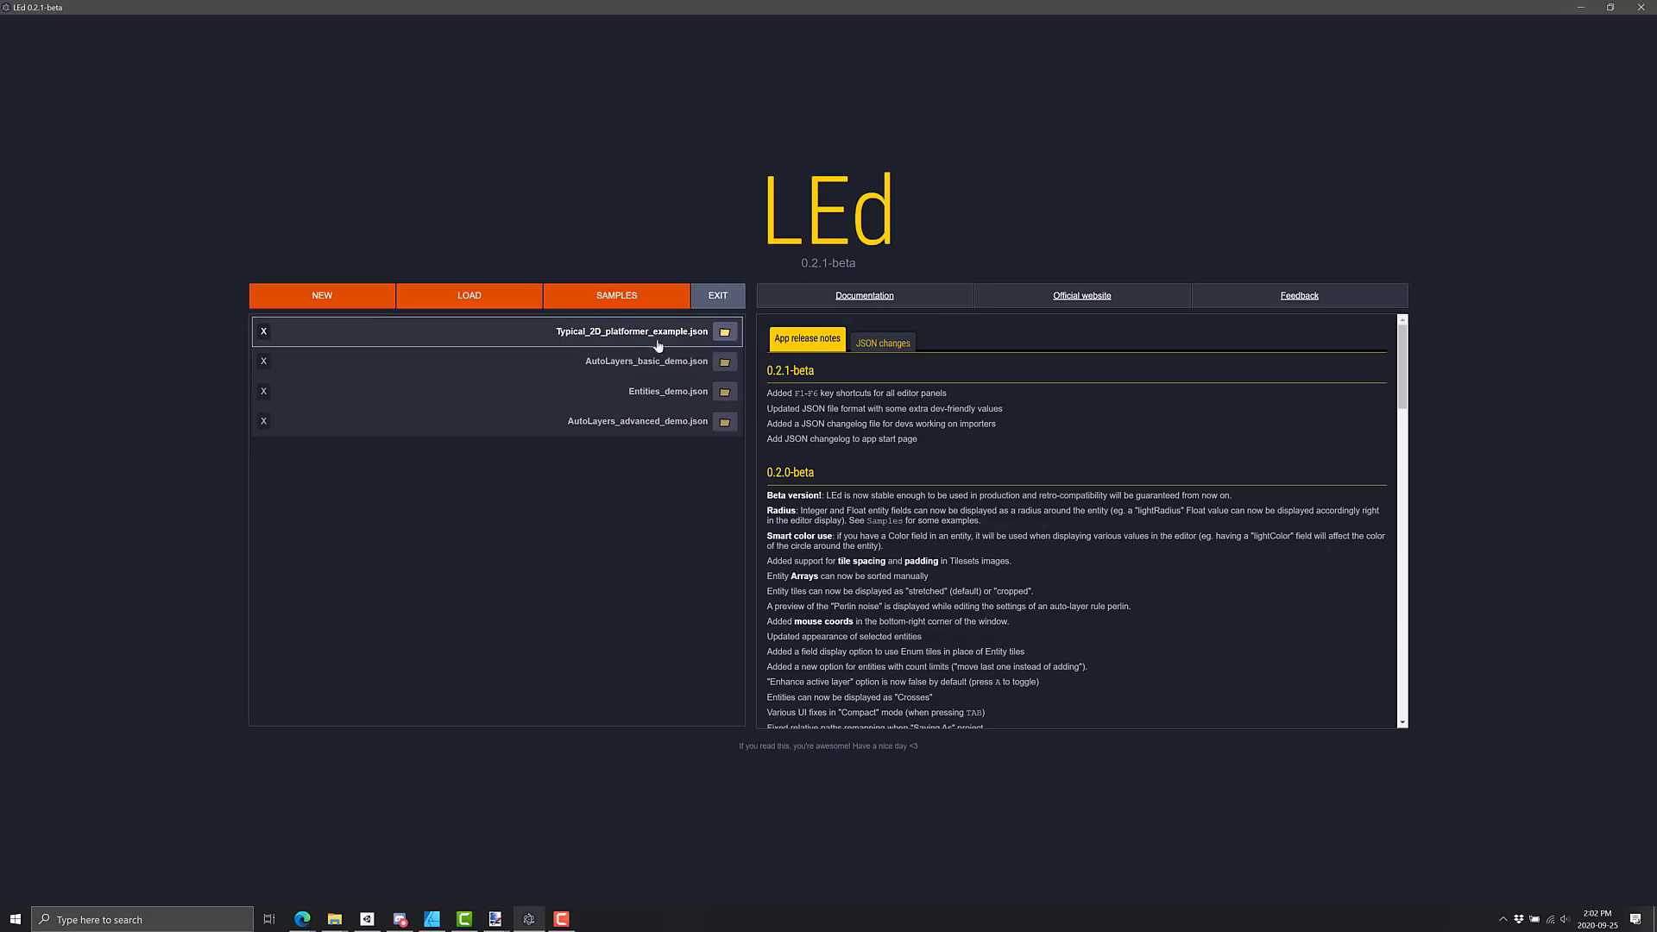
left_click(630, 298)
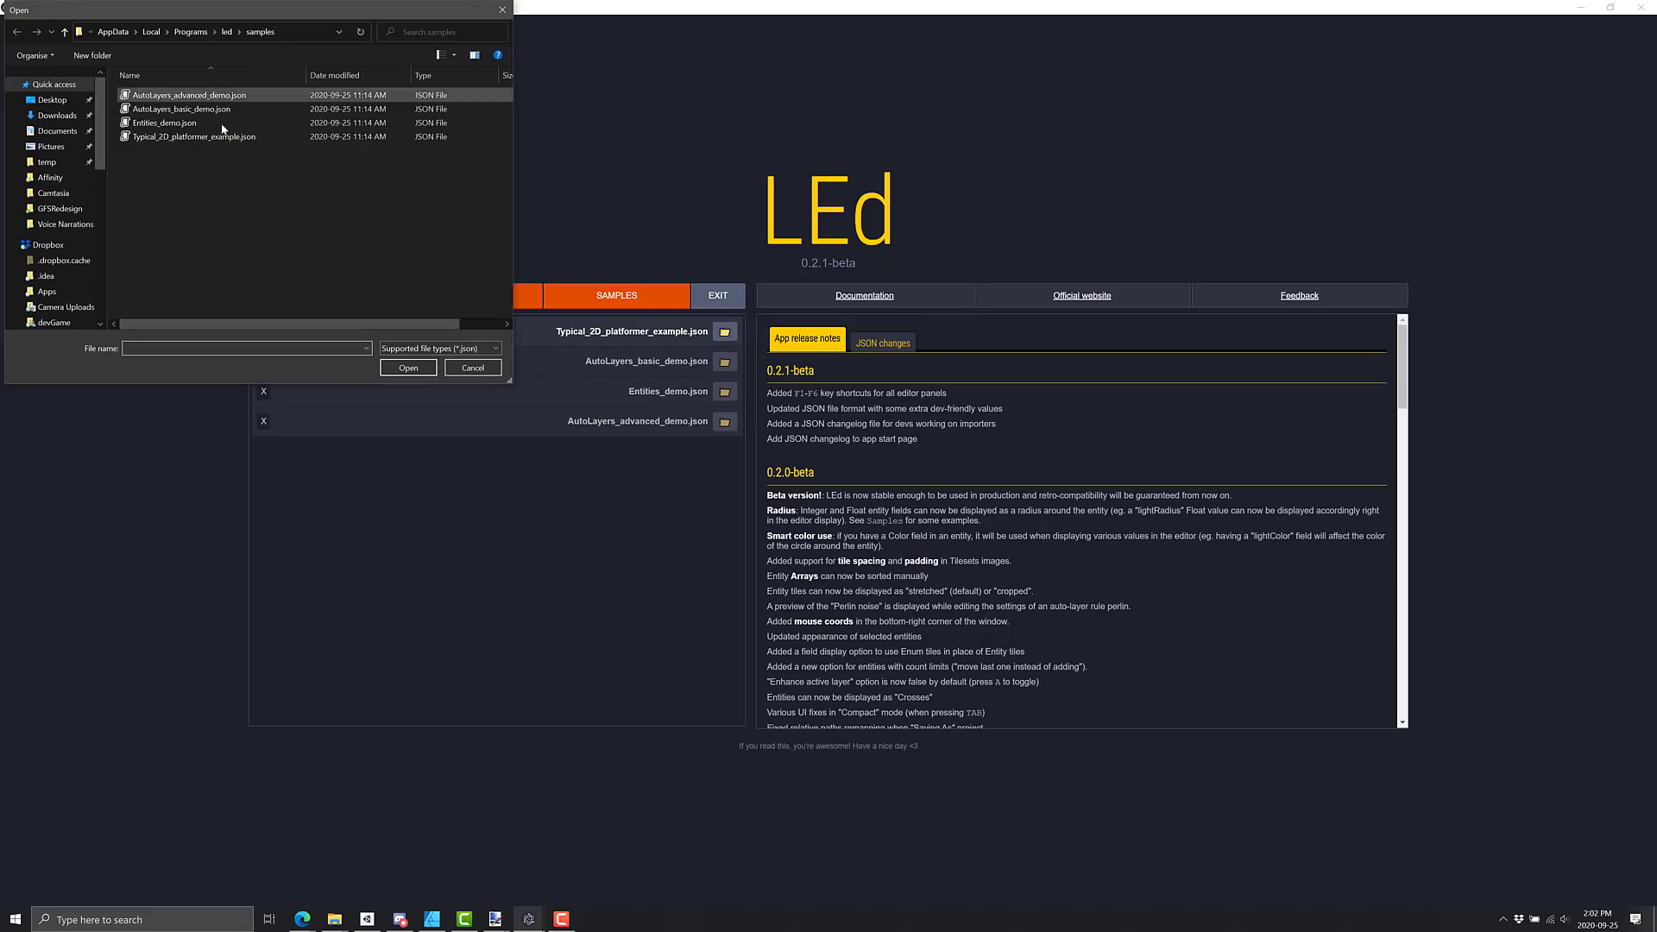
left_click(473, 368)
left_click(641, 423)
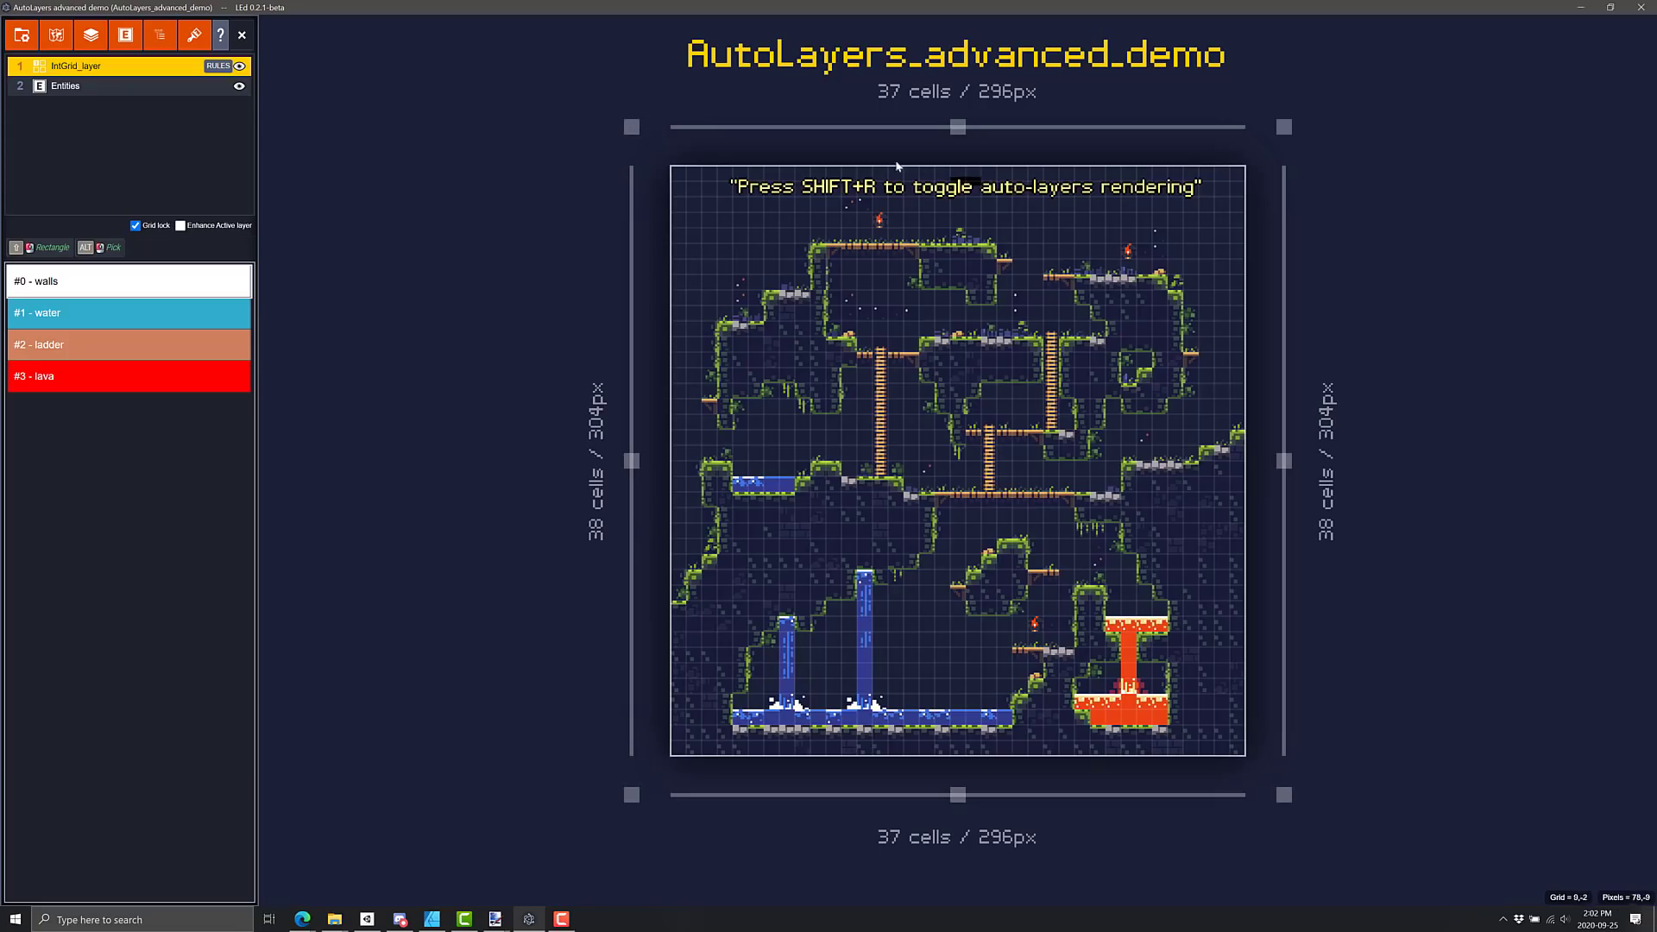
Step: Extend the level's left edge to make it 55 cells wide, and turn off auto-layers rendering with the walls value selected
left_click_drag(627, 467, 354, 470)
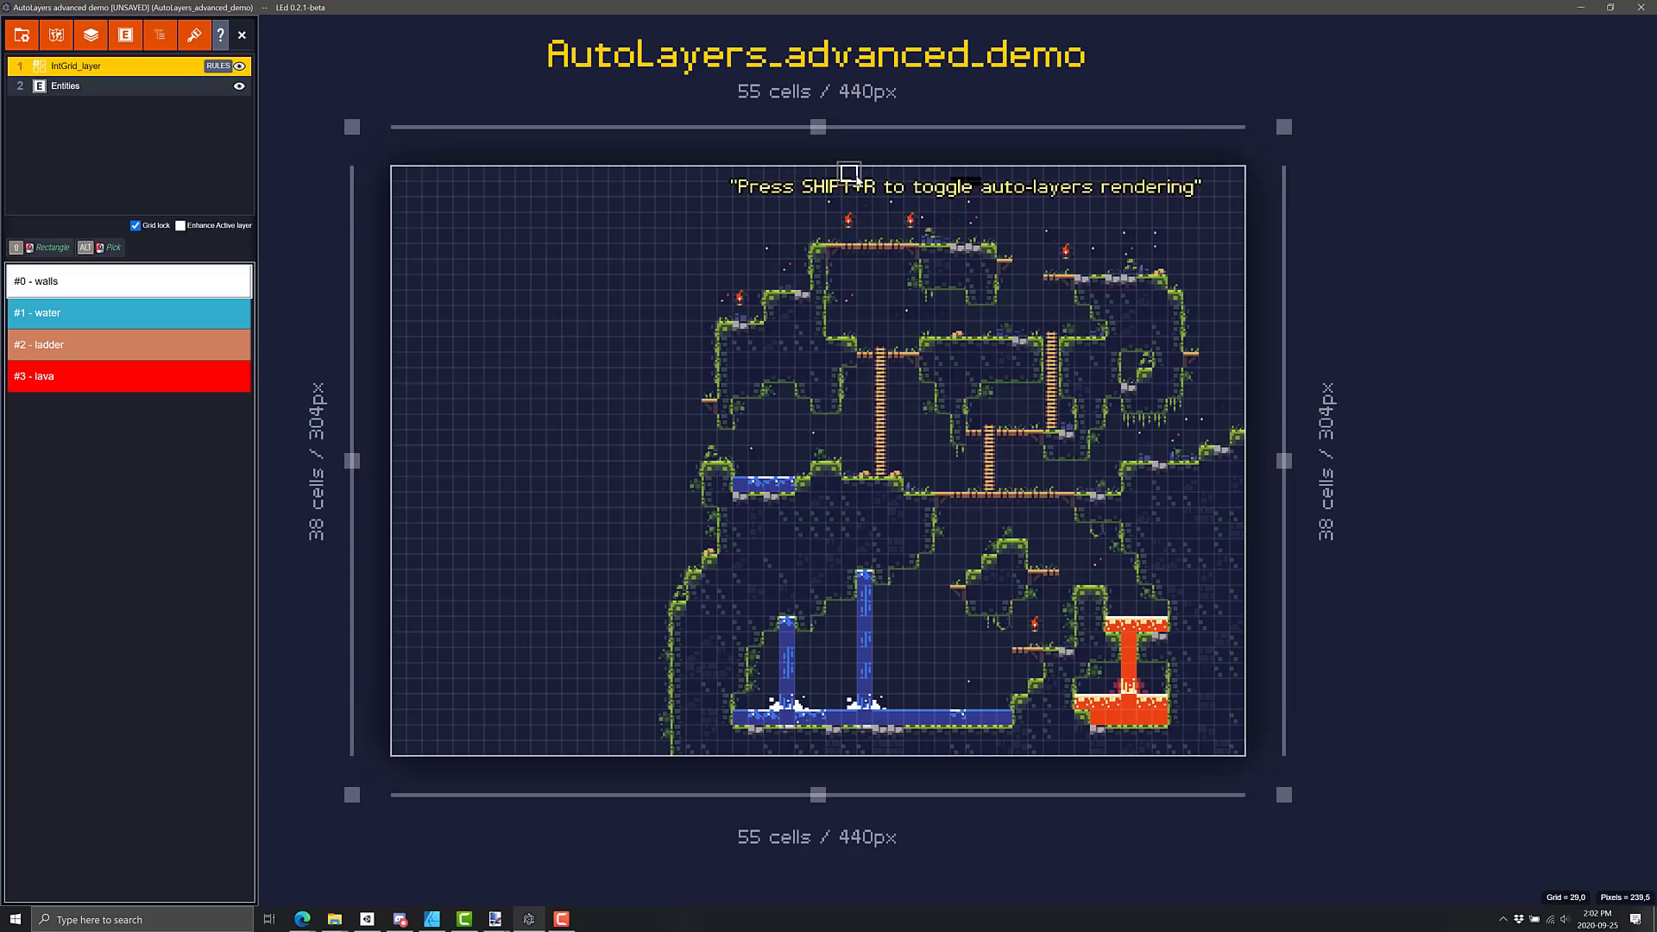
left_click(121, 283)
key("shift+r")
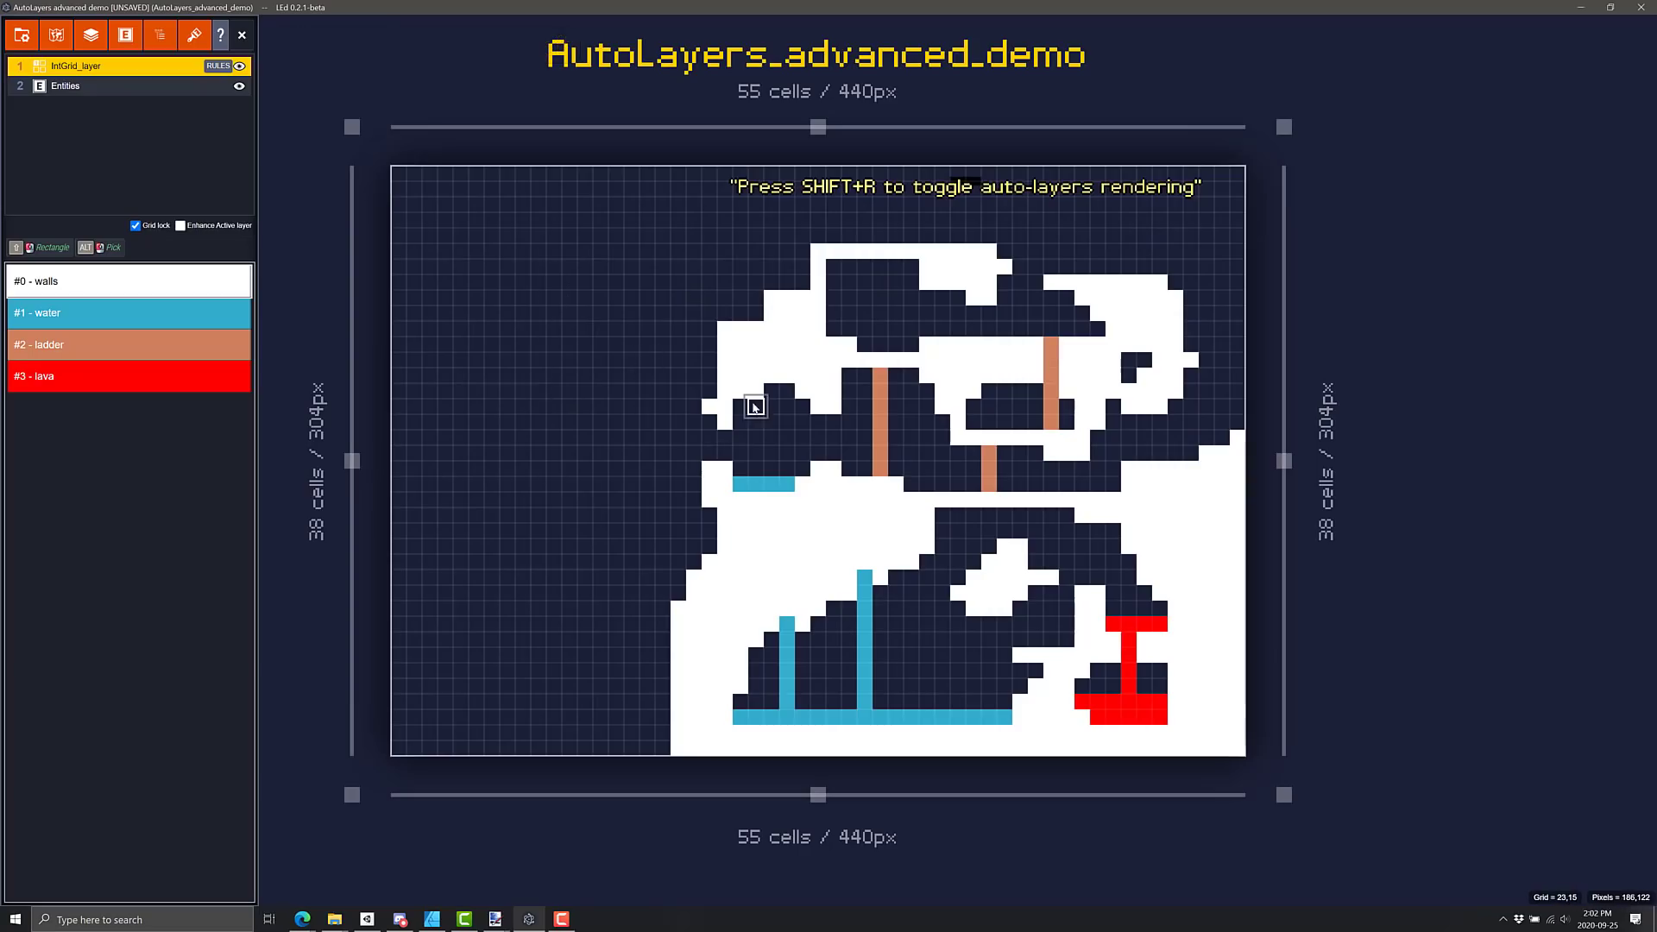
Step: Paint a block of walls in the empty area at the level's left side, and turn on auto-layers rendering
left_click(153, 276)
mouse_move(552, 325)
left_mouse_down()
mouse_move(548, 380)
mouse_move(536, 341)
mouse_move(581, 385)
mouse_move(553, 379)
mouse_move(505, 440)
mouse_move(515, 347)
mouse_move(488, 412)
mouse_move(511, 438)
mouse_move(569, 423)
mouse_move(572, 347)
mouse_move(587, 414)
left_mouse_up()
key("shift+r")
Step: Paint water inside and just below the new wall block, and extend the block's left side with more walls
left_click(57, 315)
mouse_move(566, 469)
left_mouse_down()
mouse_move(526, 392)
mouse_move(544, 468)
left_mouse_up()
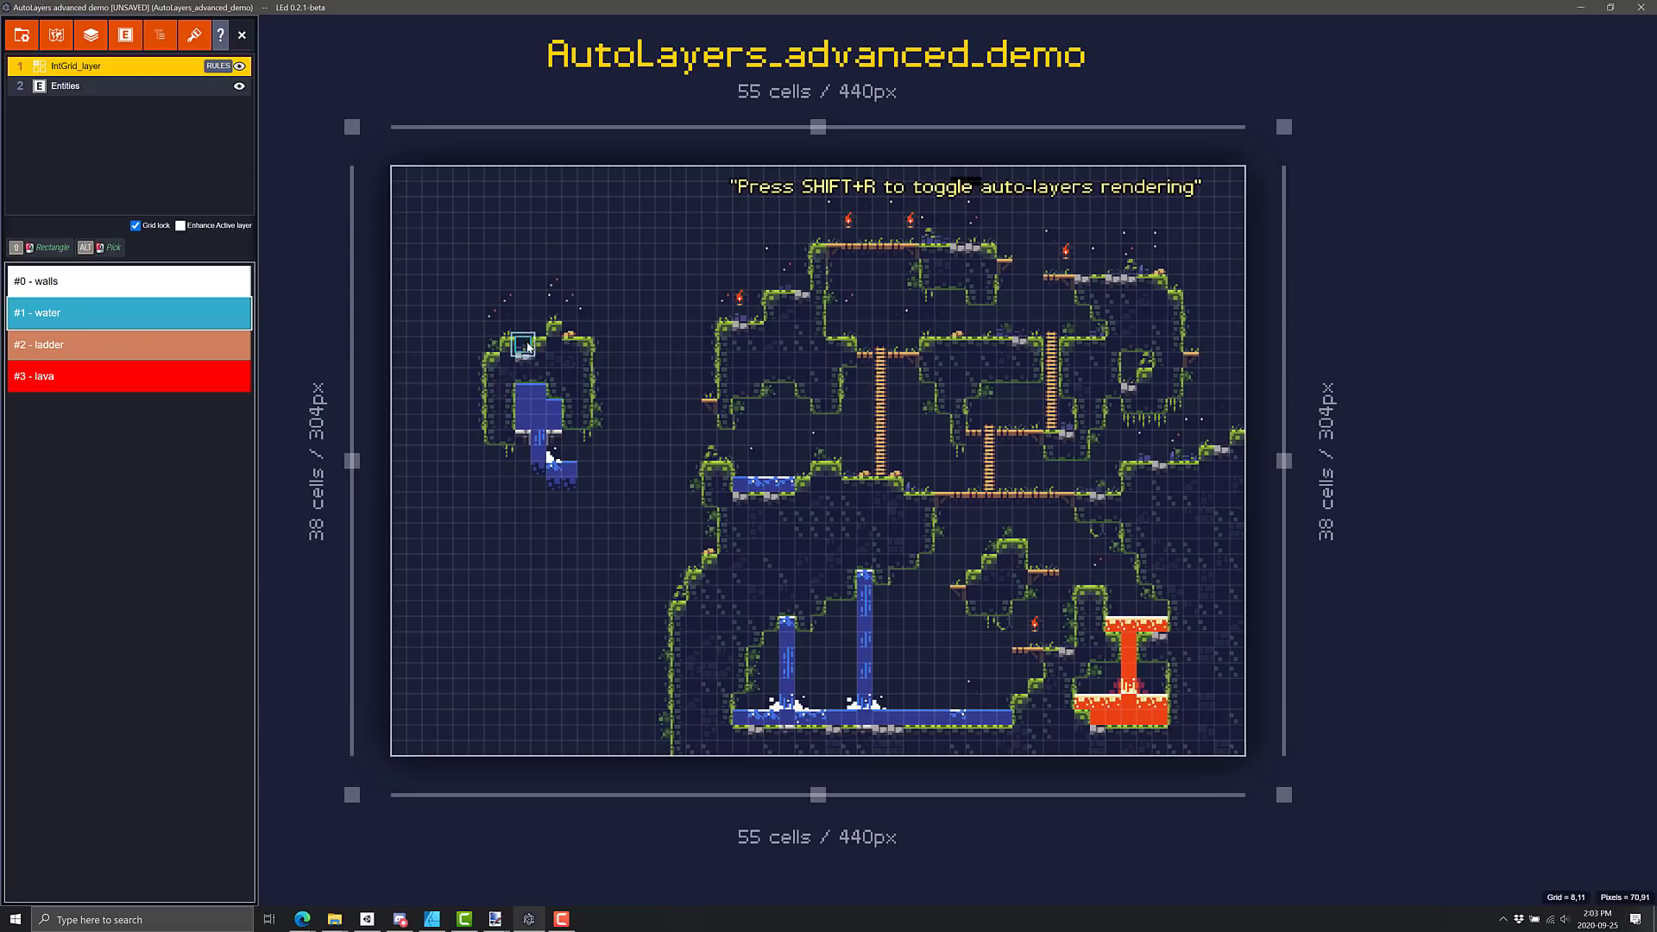
left_click(226, 282)
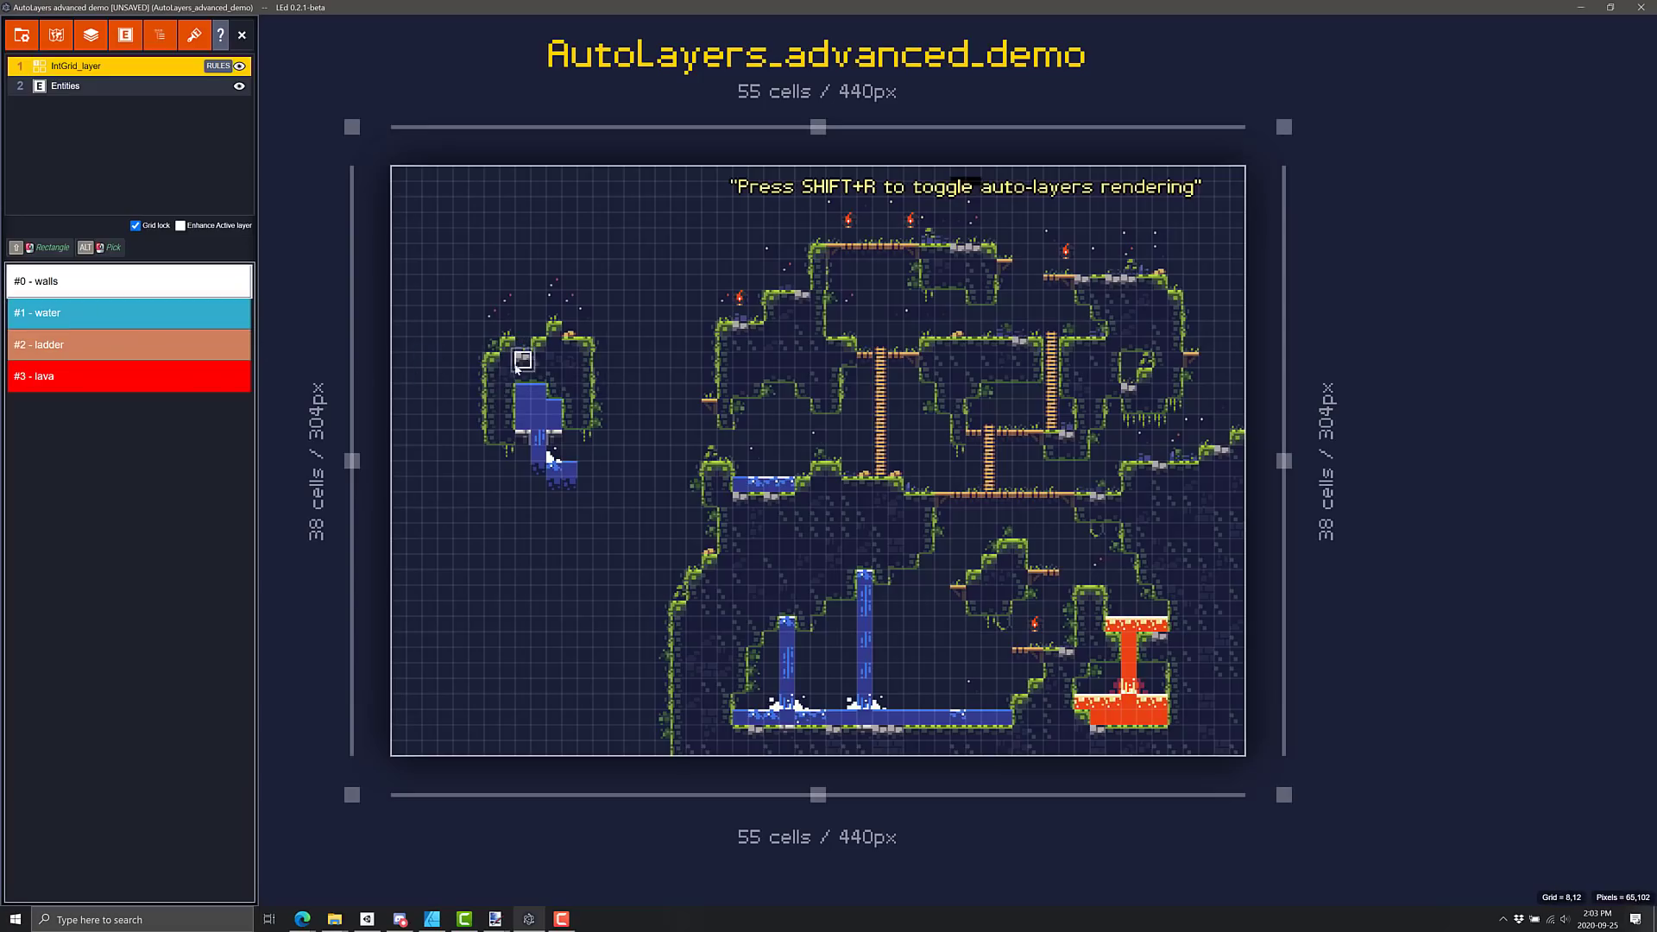
left_click_drag(472, 380, 483, 411)
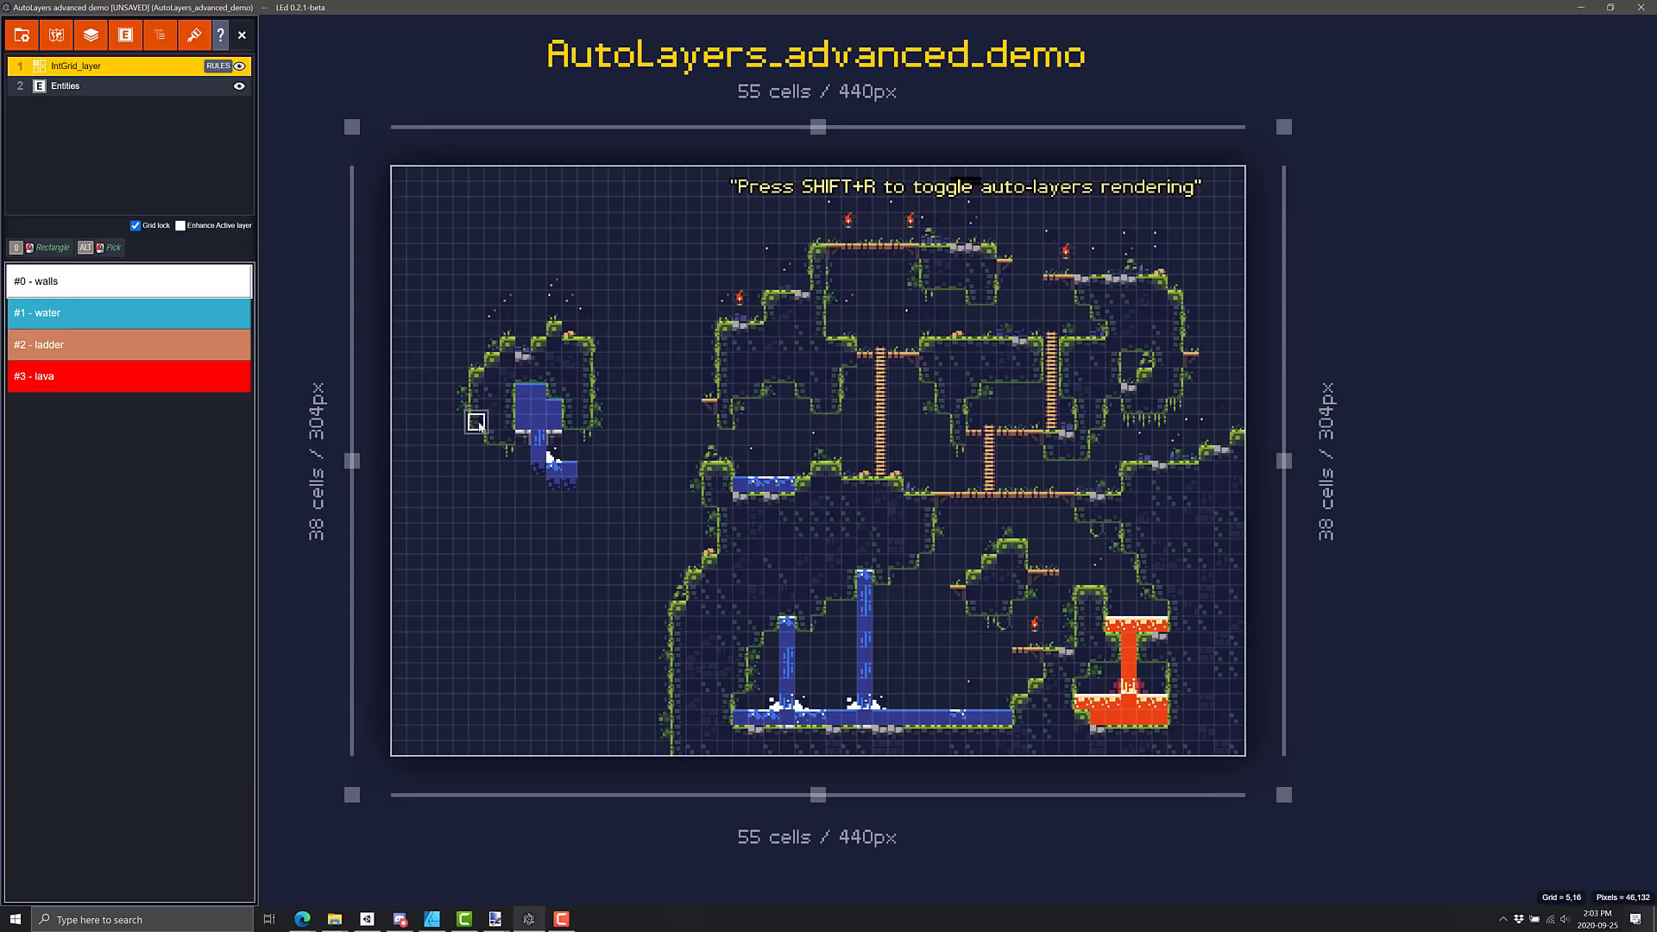
mouse_move(476, 423)
left_mouse_down()
mouse_move(454, 399)
mouse_move(463, 374)
mouse_move(507, 376)
left_mouse_up()
Step: Paint a long vertical ladder down from the wall block's left side, and a wide horizontal strip of lava across it
left_click(79, 345)
left_click_drag(470, 381, 463, 718)
left_click(89, 389)
mouse_move(411, 592)
left_mouse_down()
mouse_move(623, 594)
mouse_move(501, 621)
mouse_move(412, 609)
mouse_move(600, 609)
left_mouse_up()
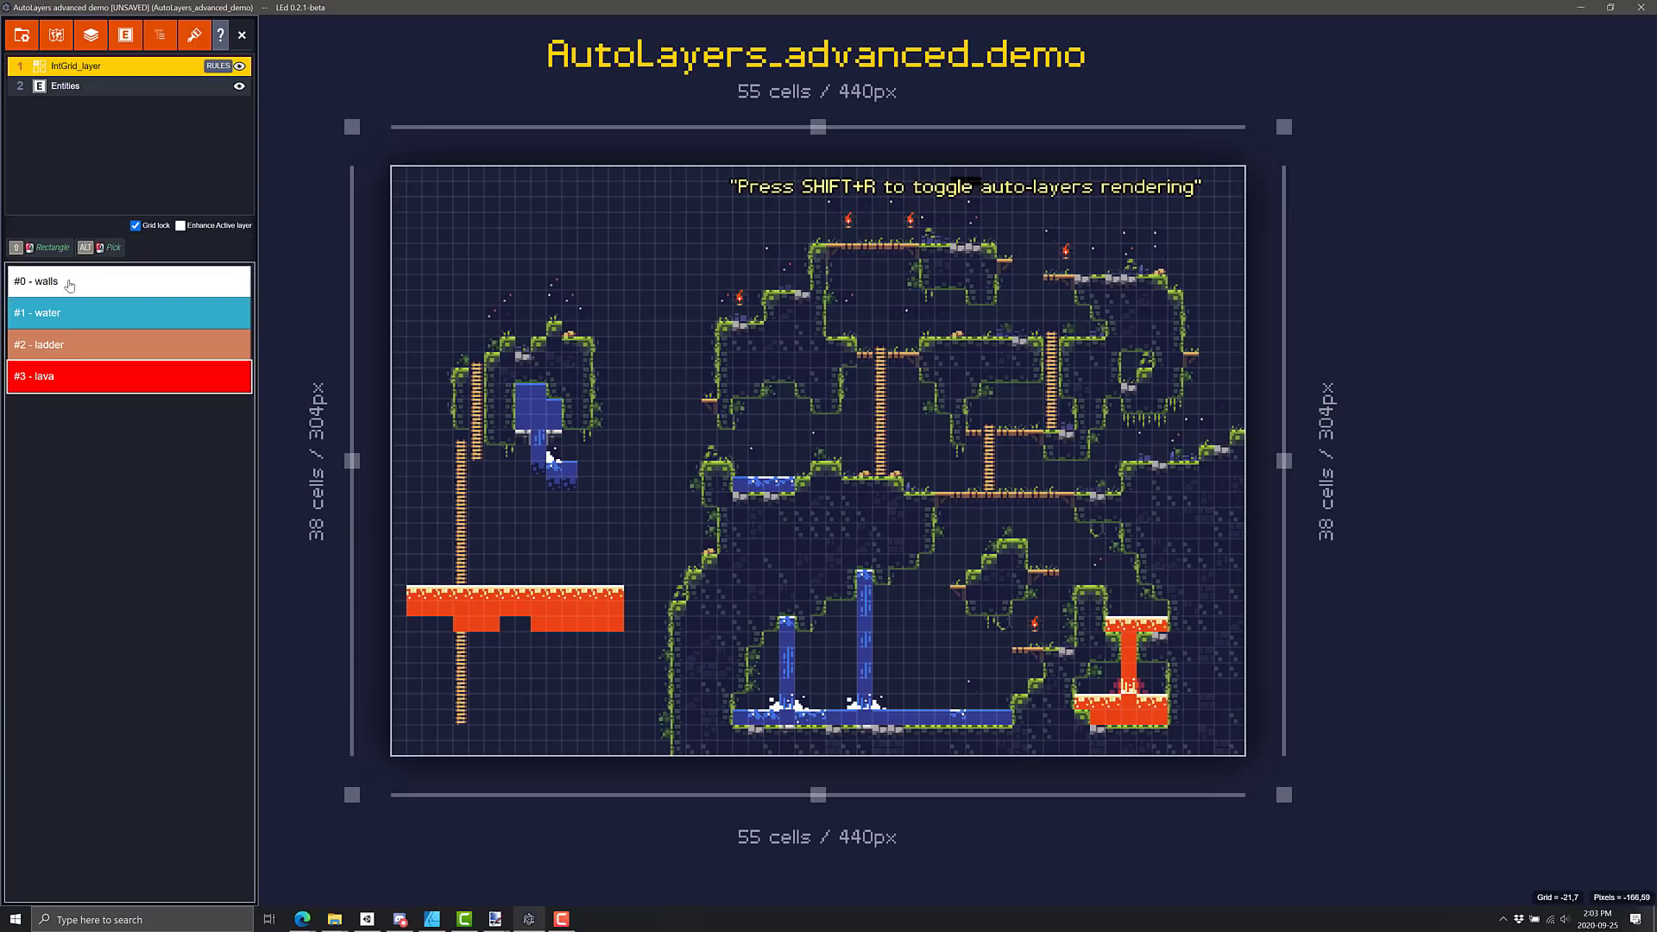
Step: Draw a filled wall rectangle about 15 by 6 cells in the level's upper-left area, and extend the right edge to make the level 75 cells wide
left_click(153, 292)
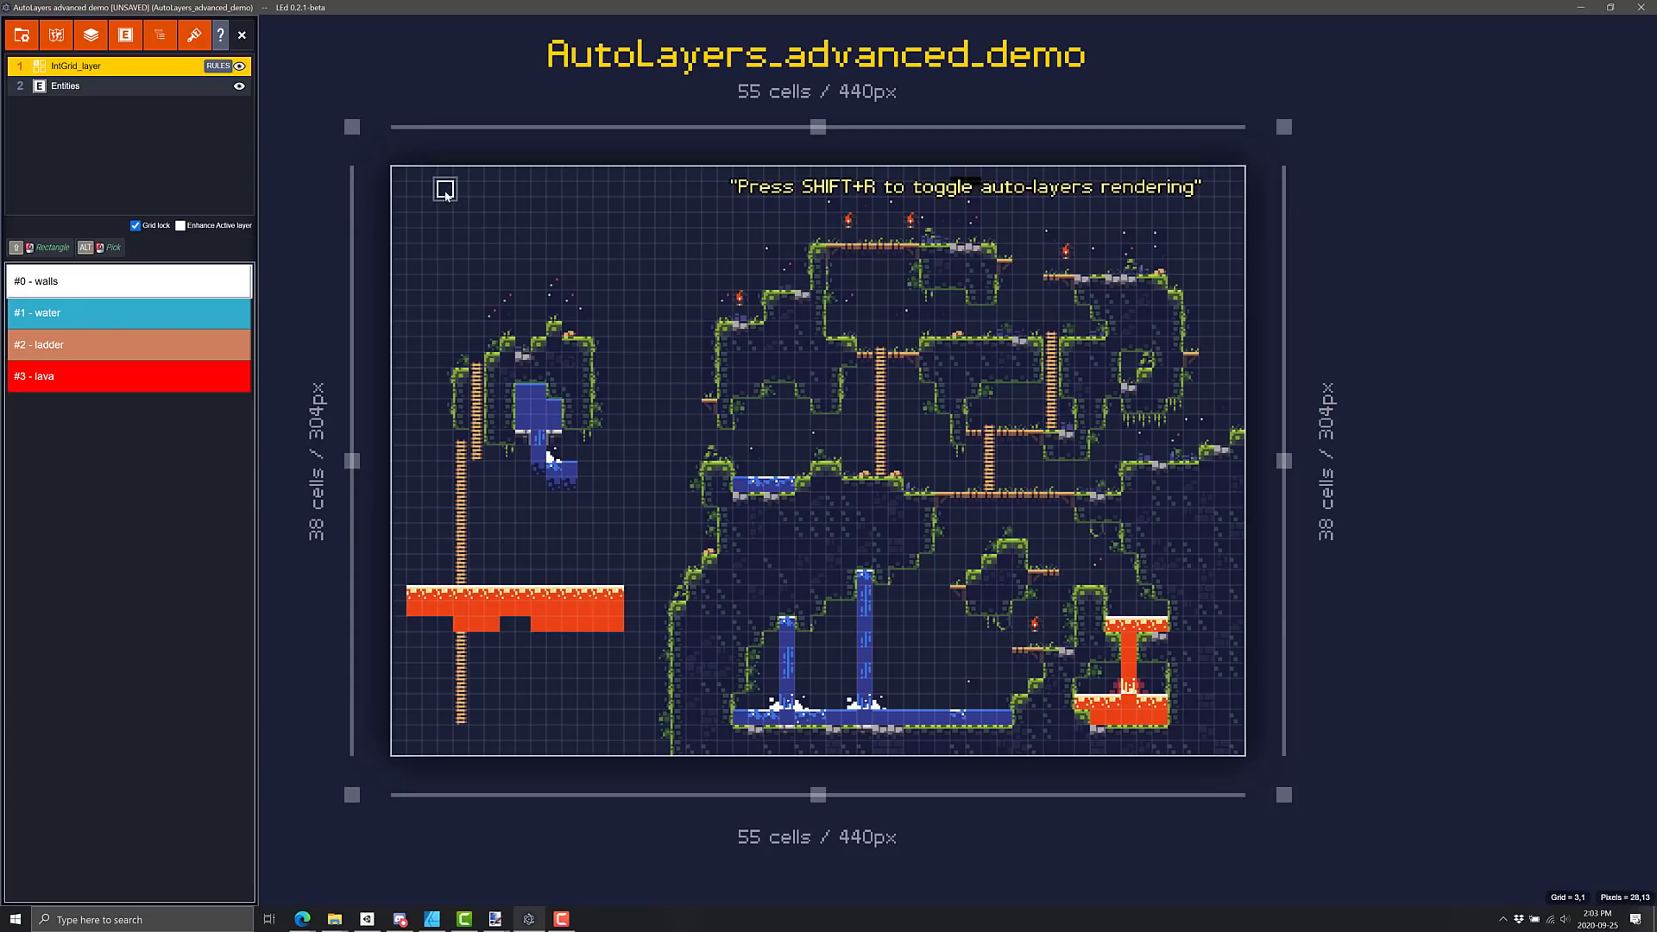
left_click_drag(445, 192, 666, 275, "shift")
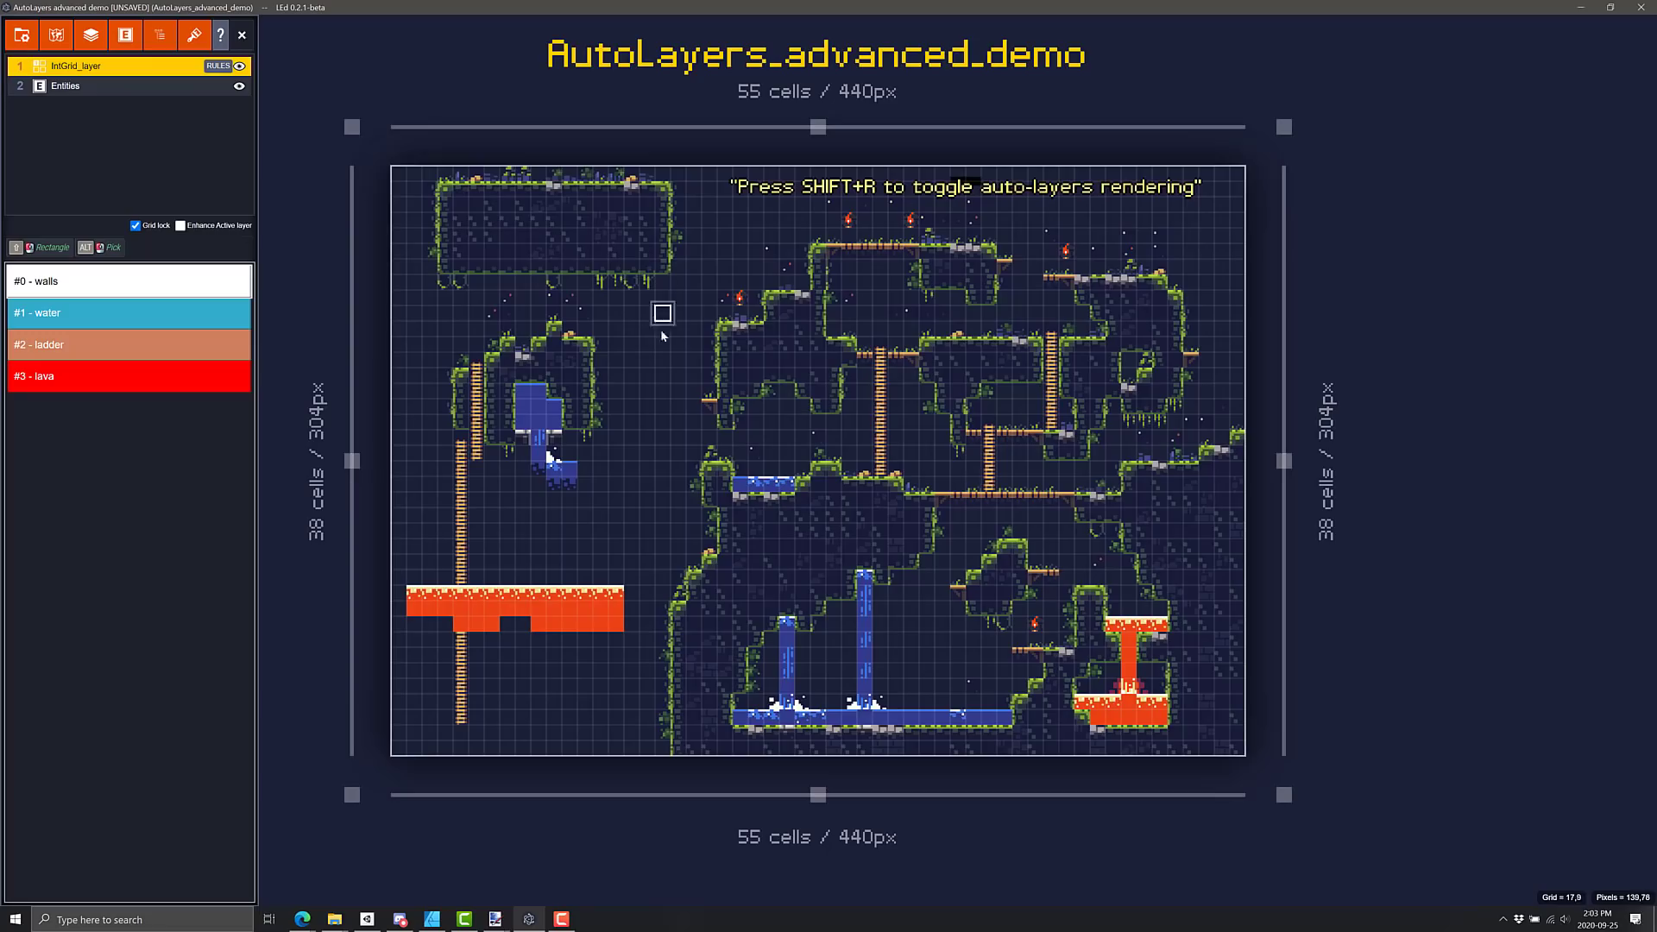
scroll(661, 332, "down", 1)
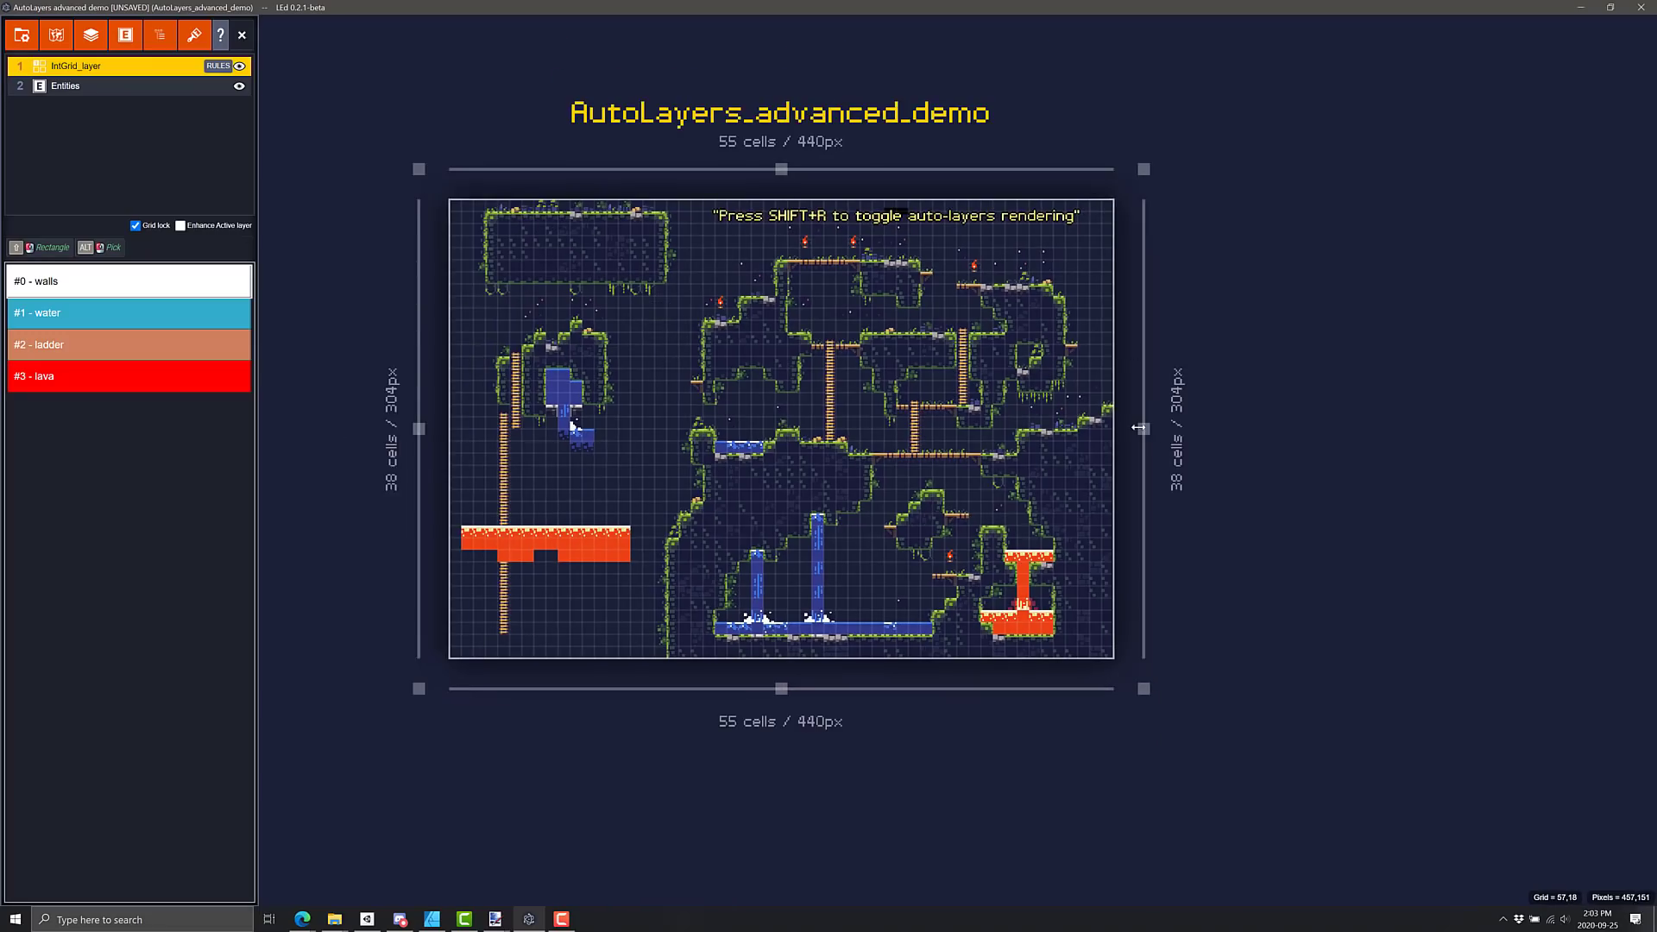
left_click_drag(1143, 429, 1385, 432)
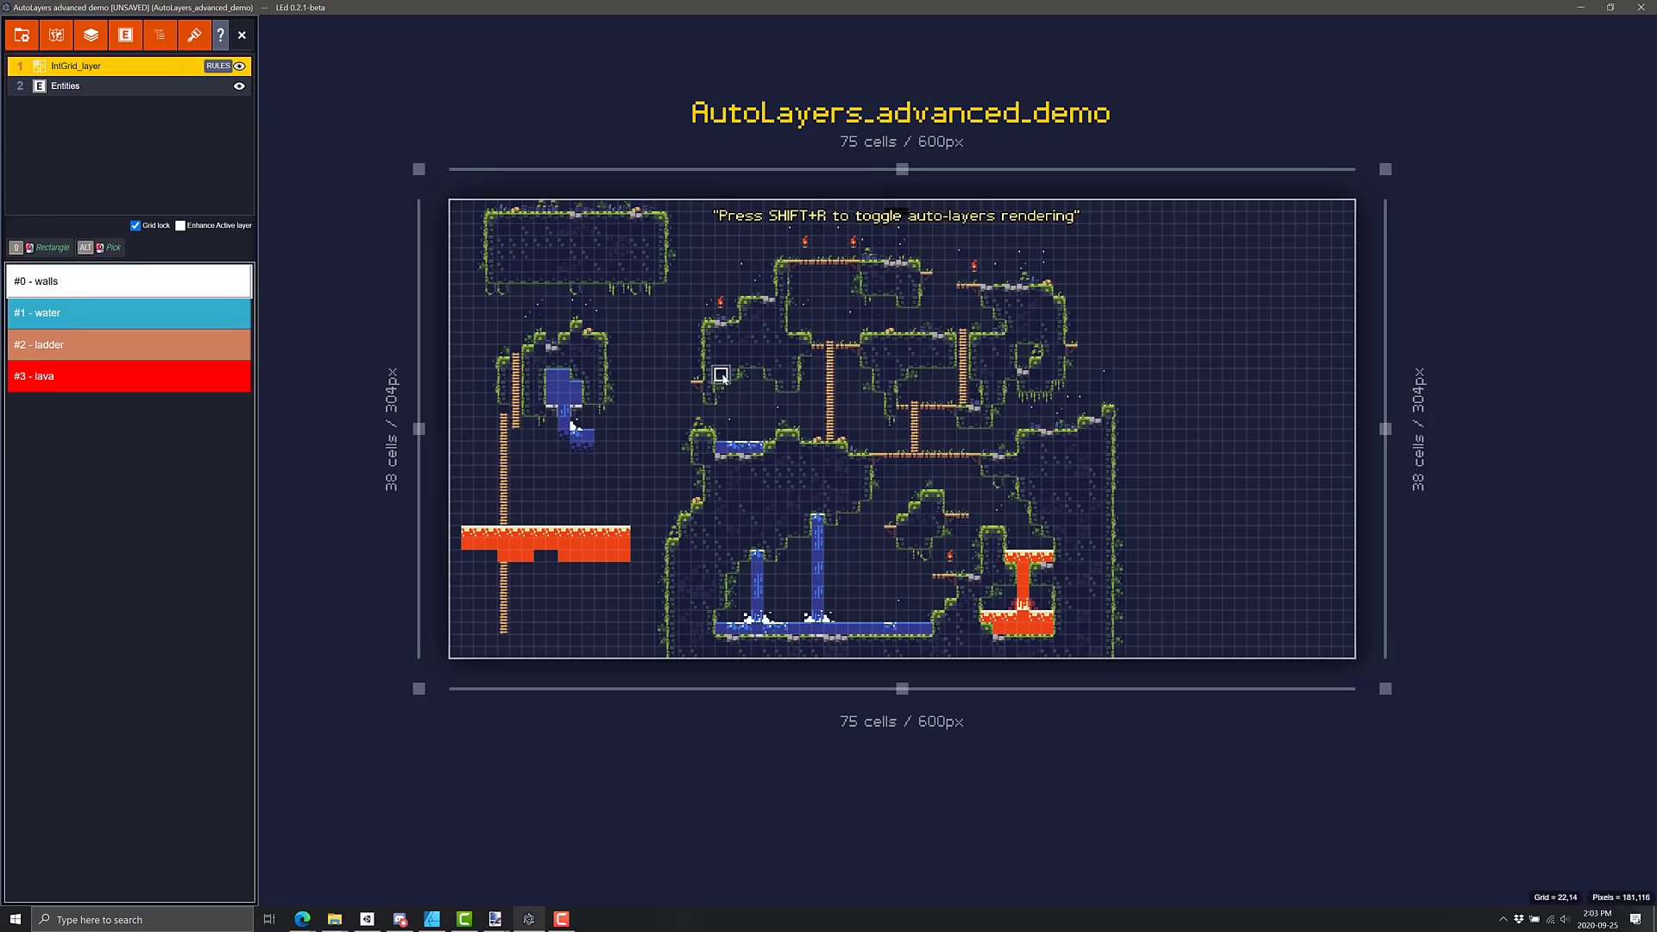
Step: Place a Tutorial entity on the Entities layer in the empty area right of the cave, and set its text to "All Your Base"
left_click(57, 88)
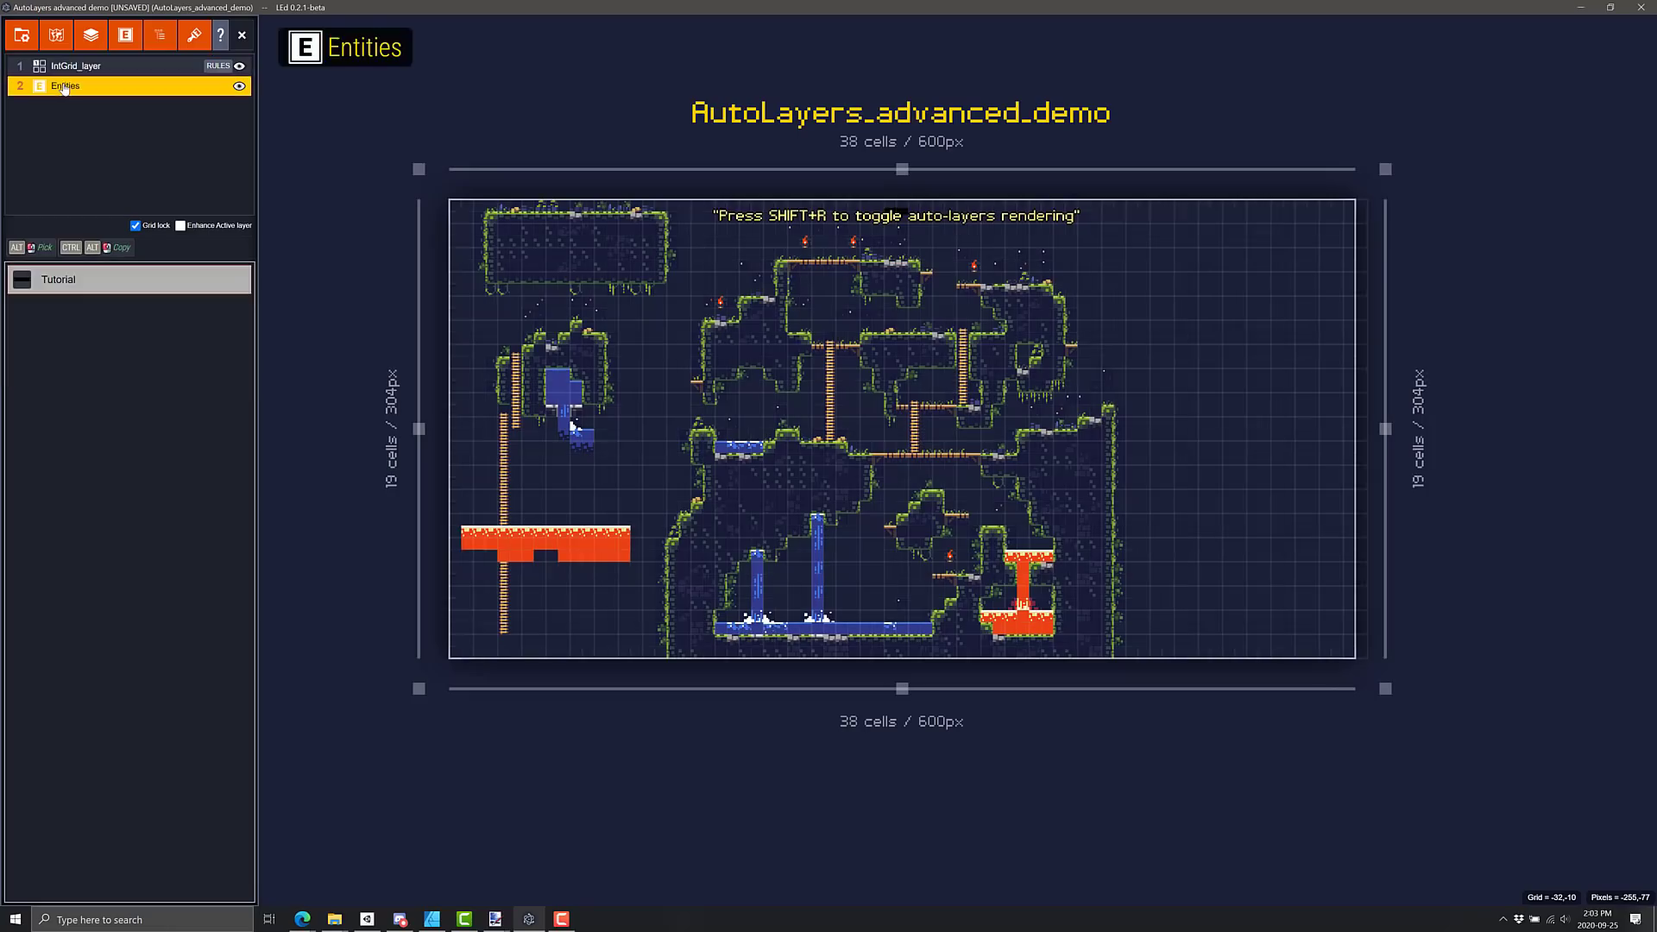
left_click(68, 72)
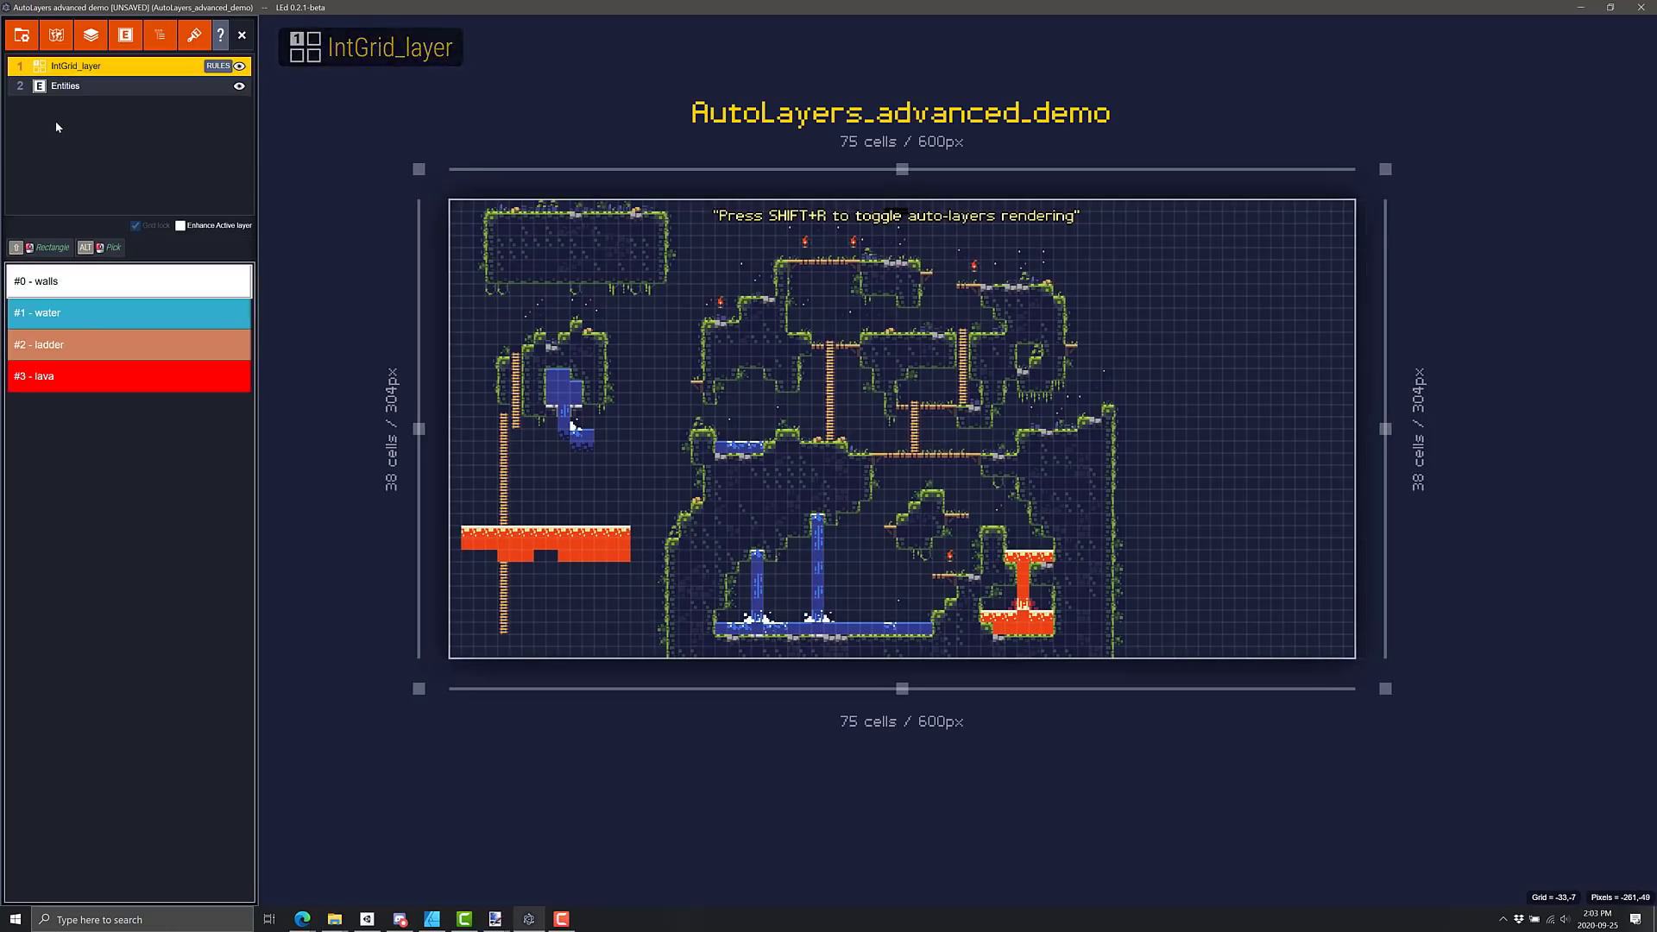
left_click(60, 86)
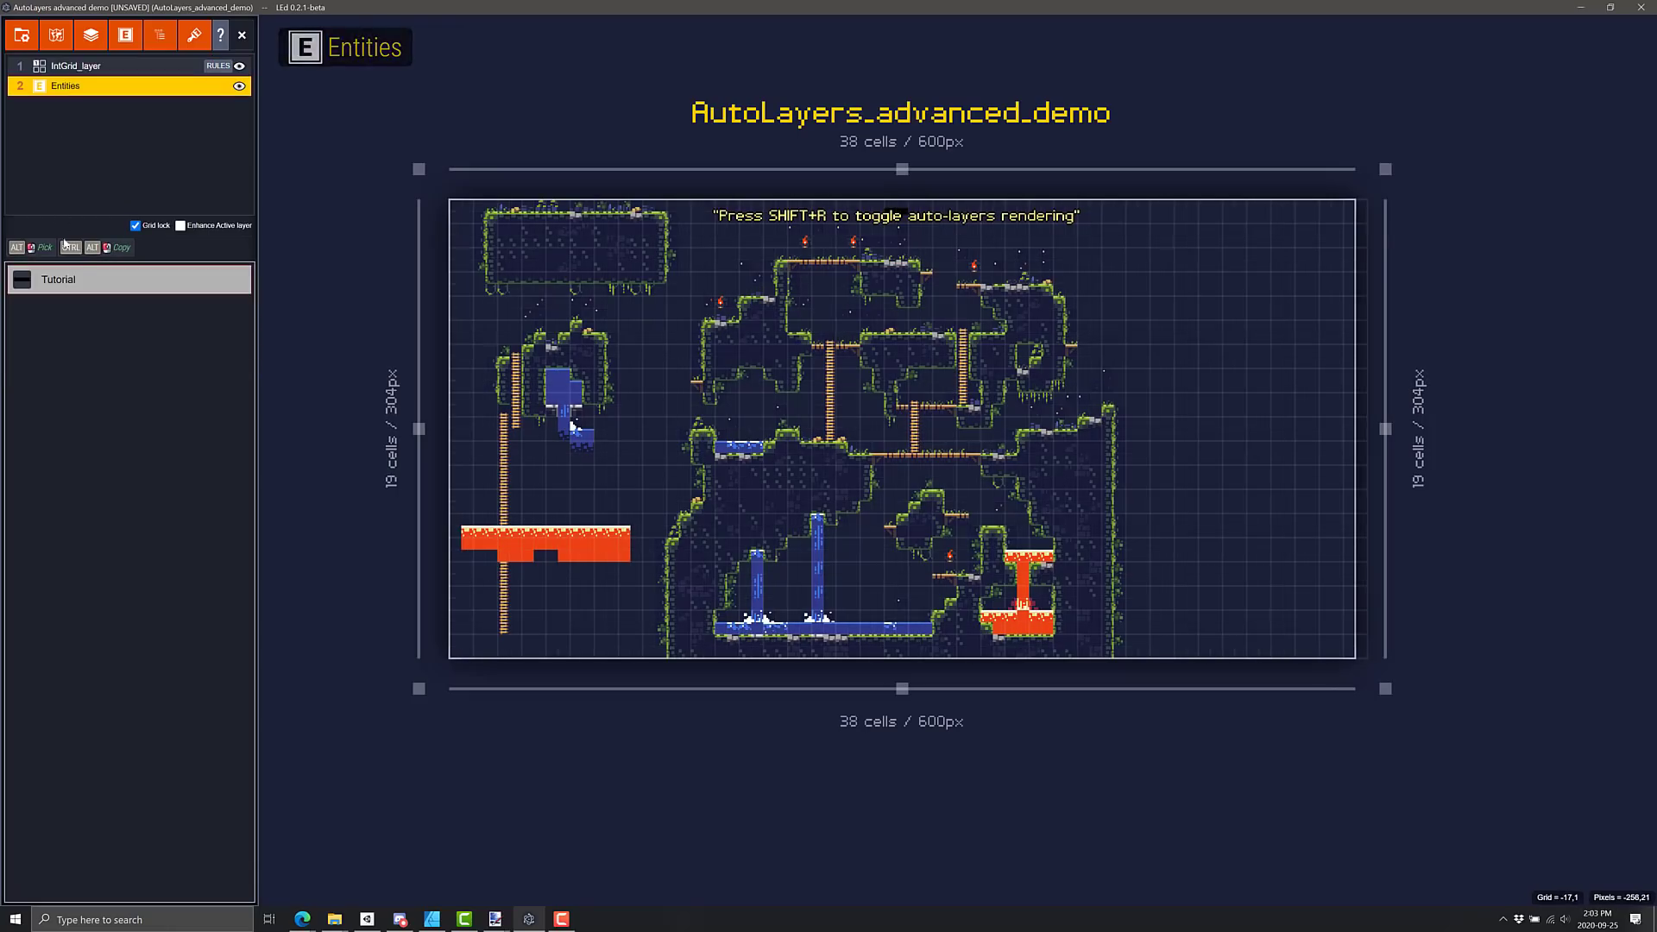
left_click(1113, 357)
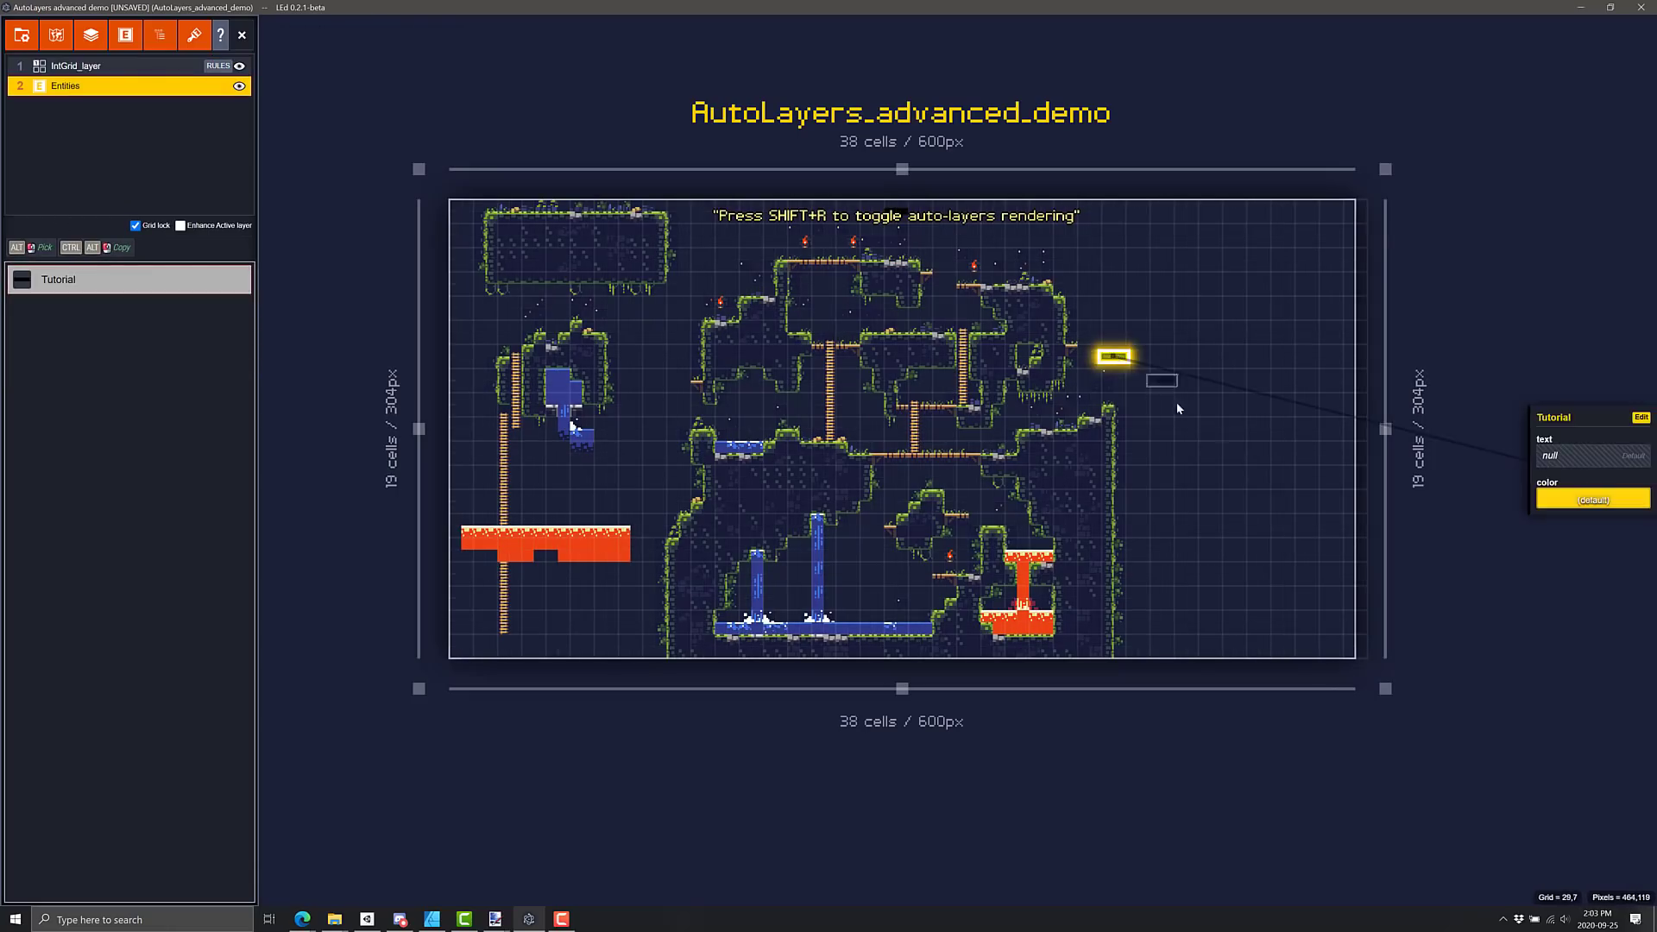
left_click(1575, 457)
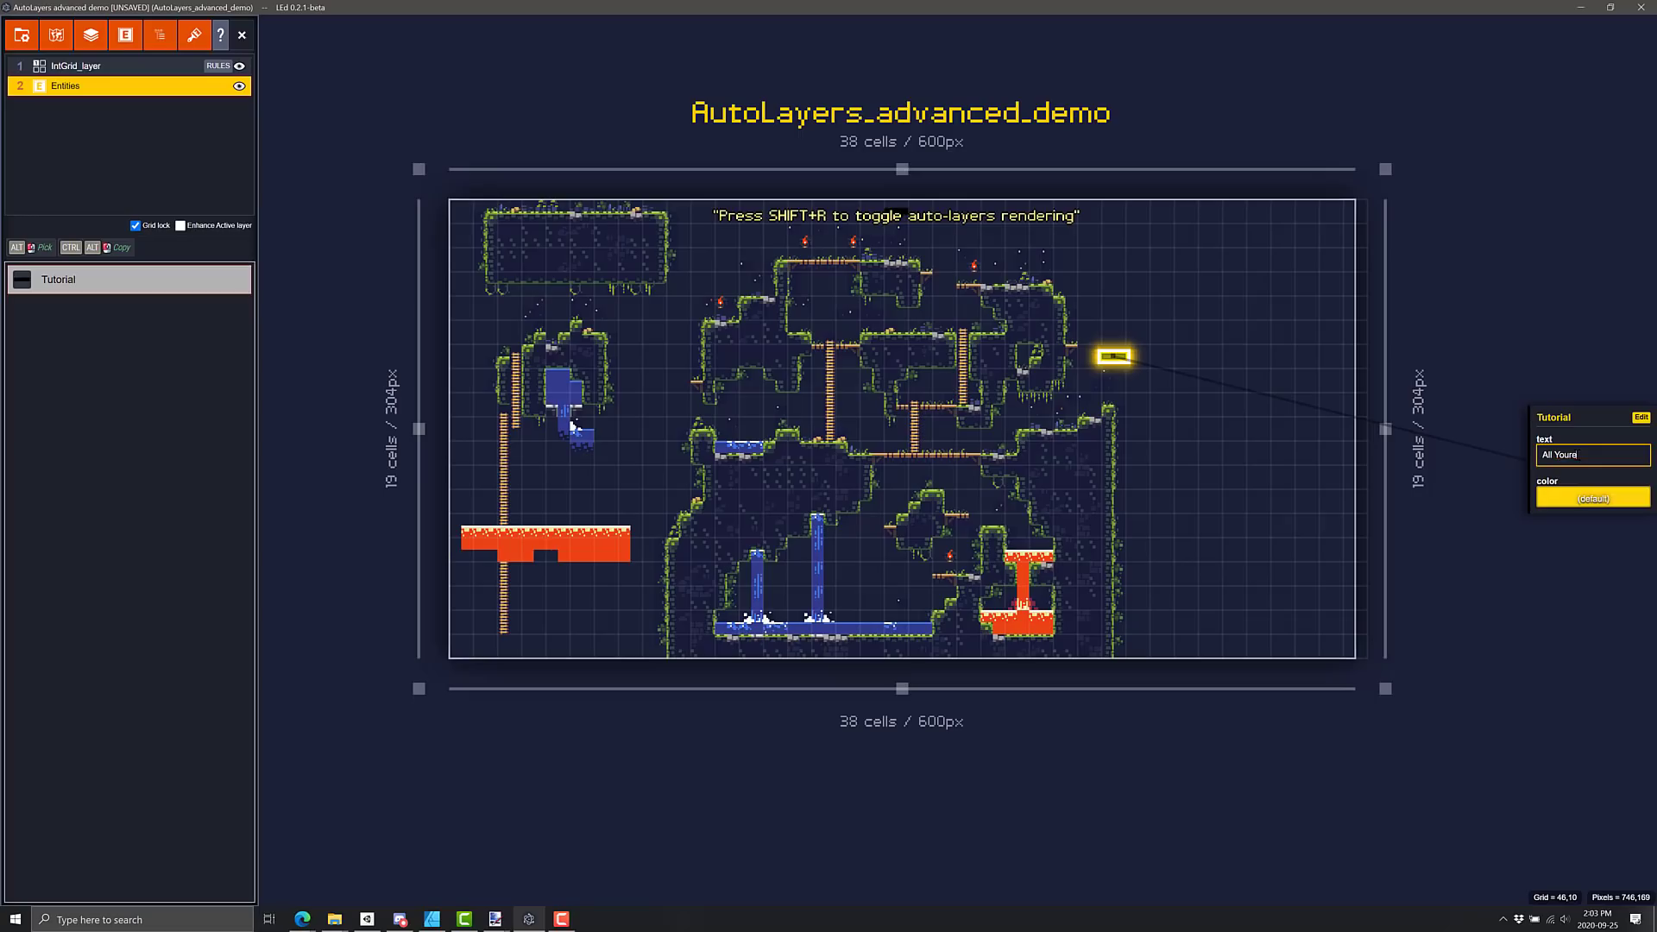
type("All Your Base")
key("Return")
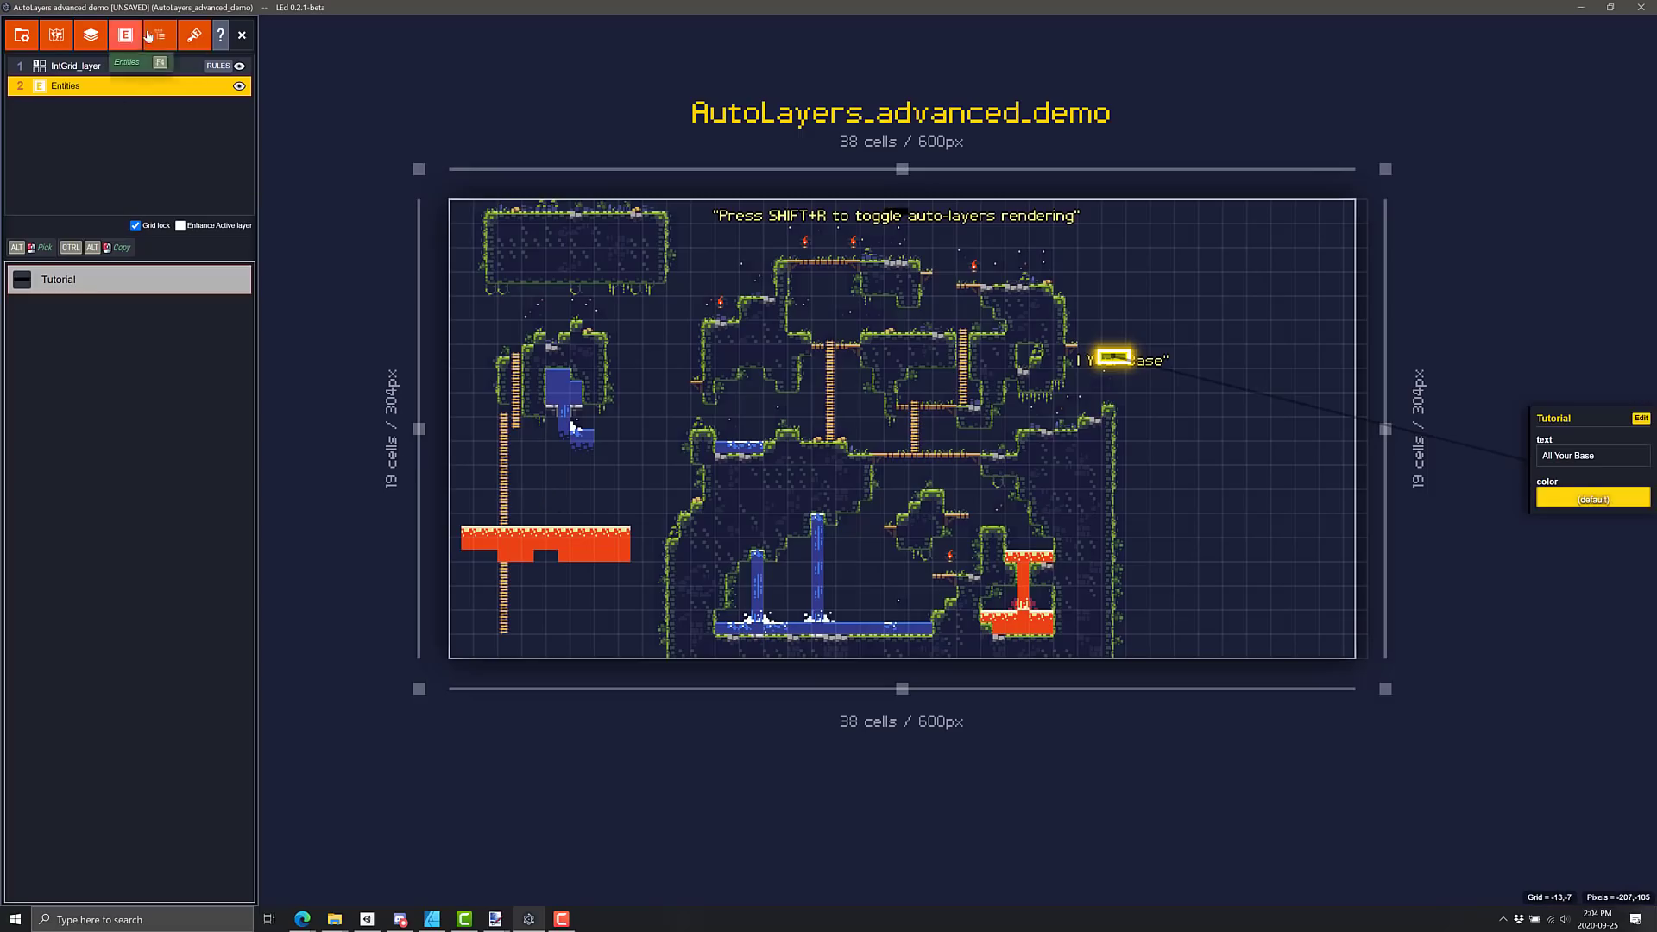
Step: Examine the project's tilesets, project settings and levels, and keep the project open when asked about saving
left_click(191, 36)
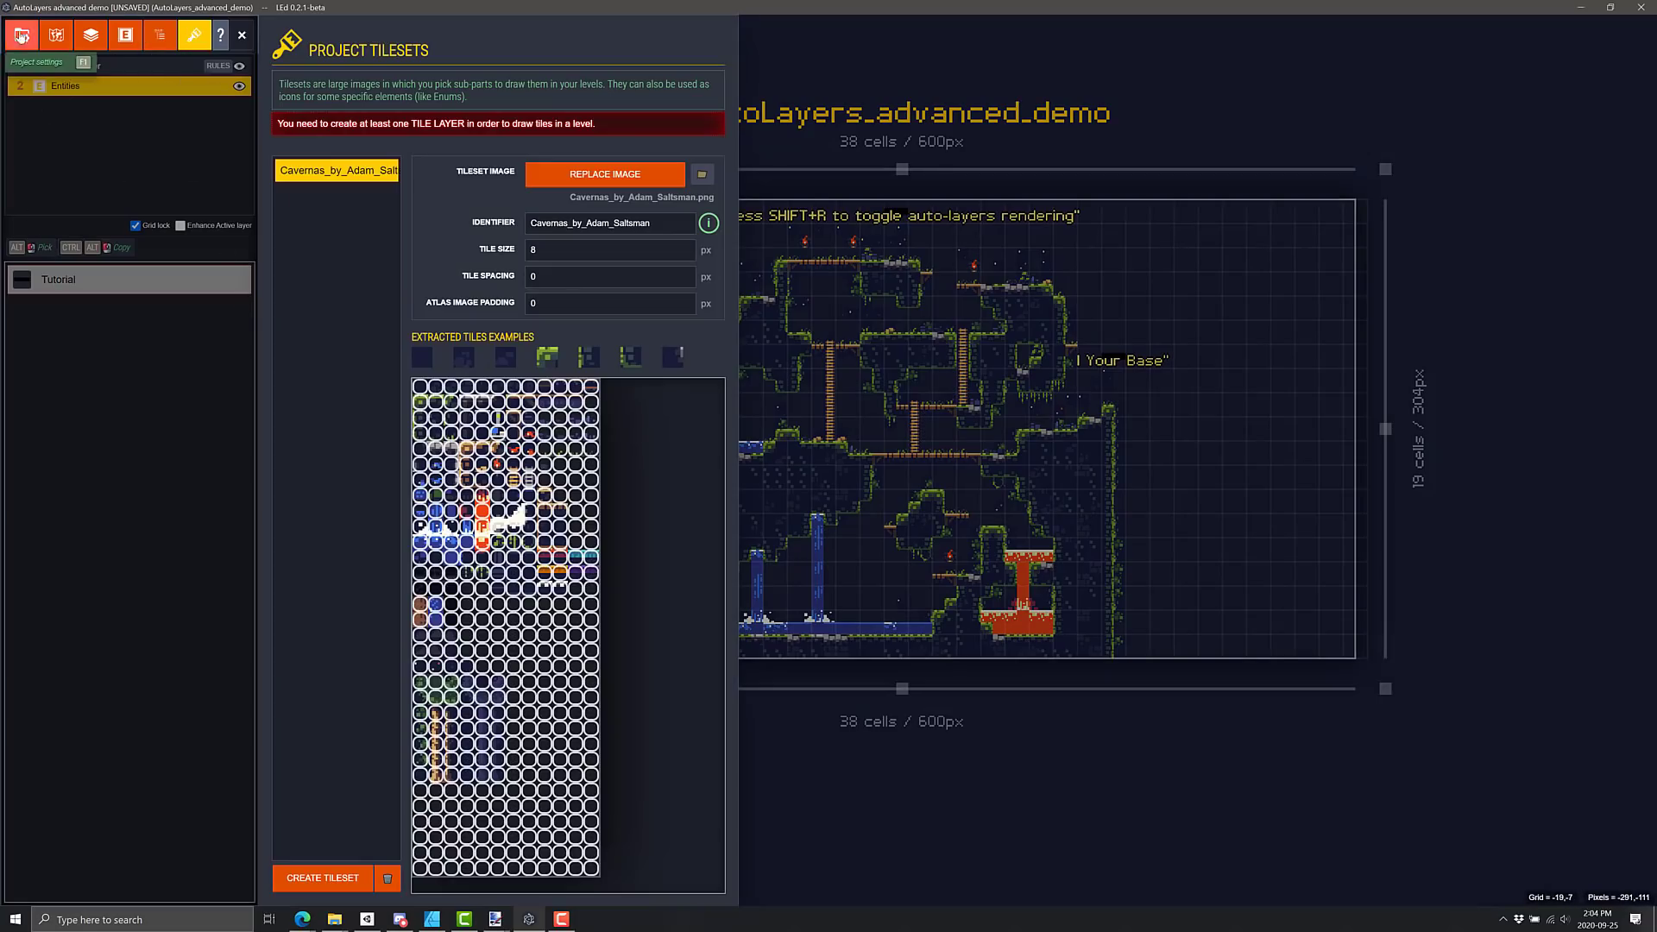
left_click(22, 35)
left_click(56, 35)
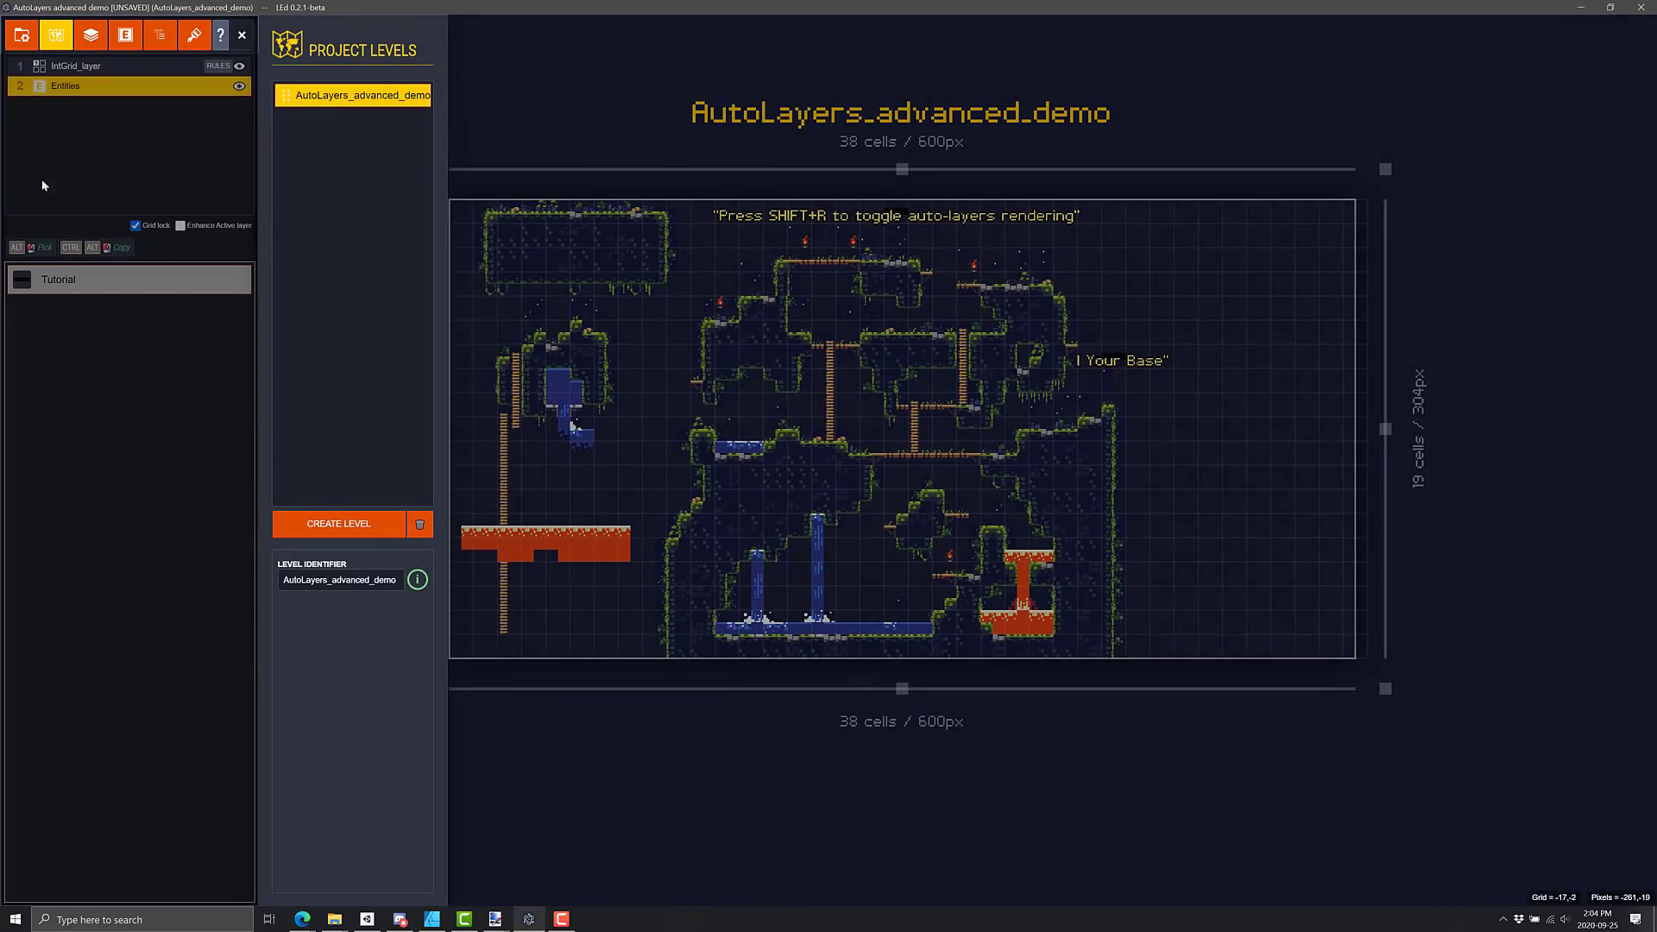
left_click(193, 38)
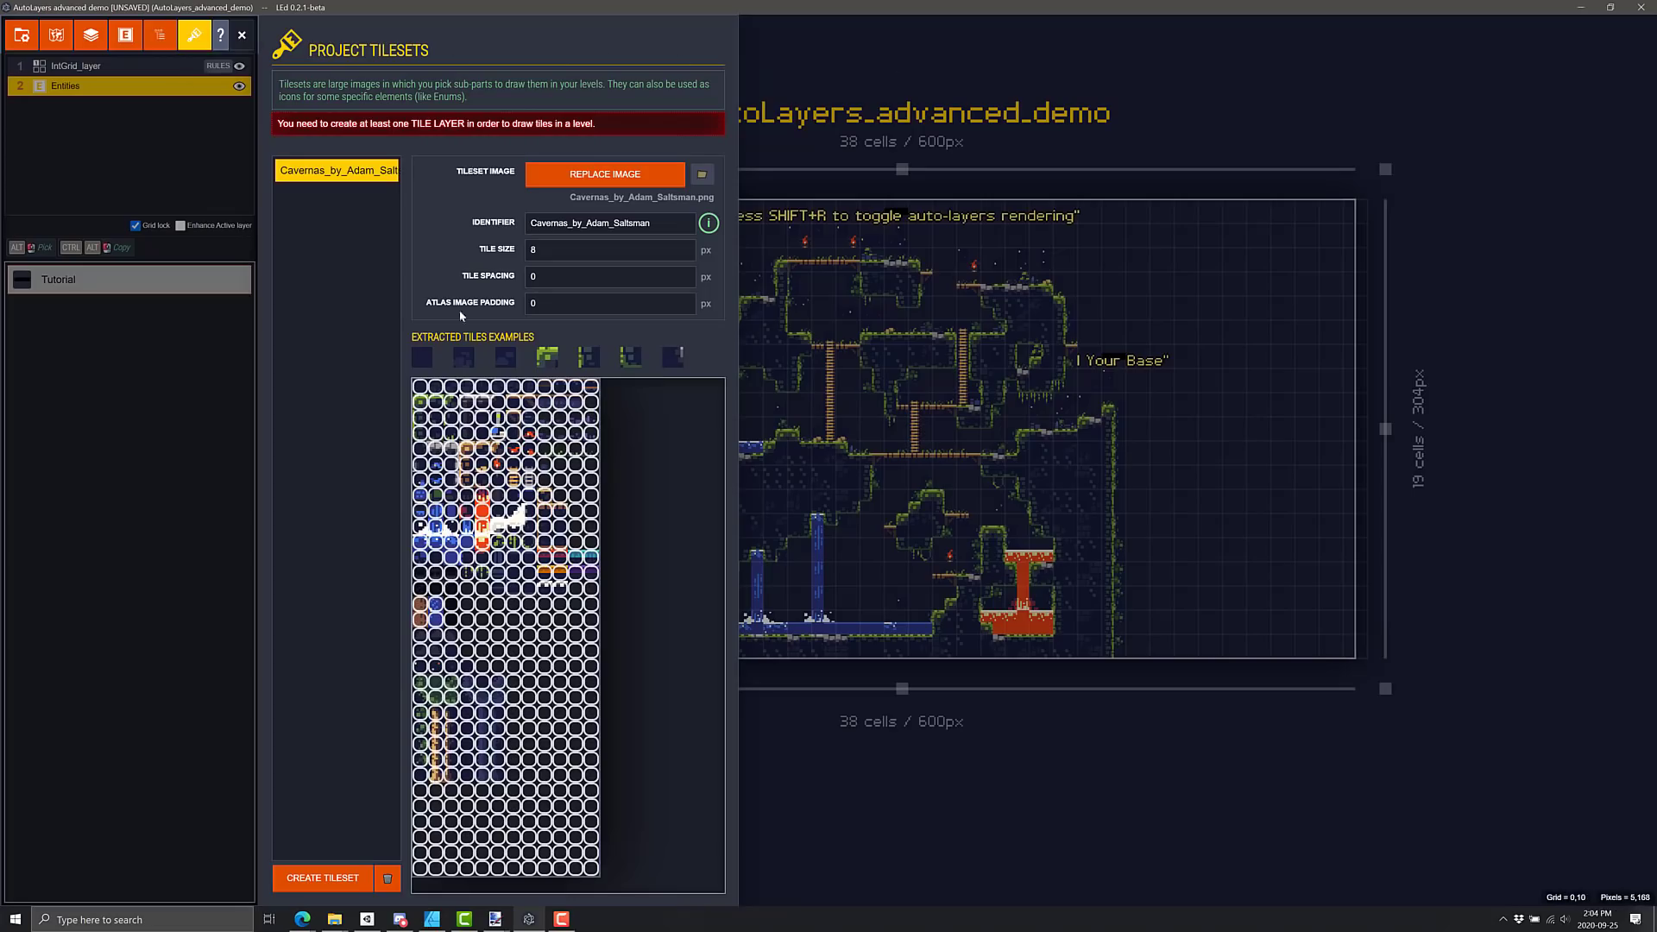
left_click(241, 35)
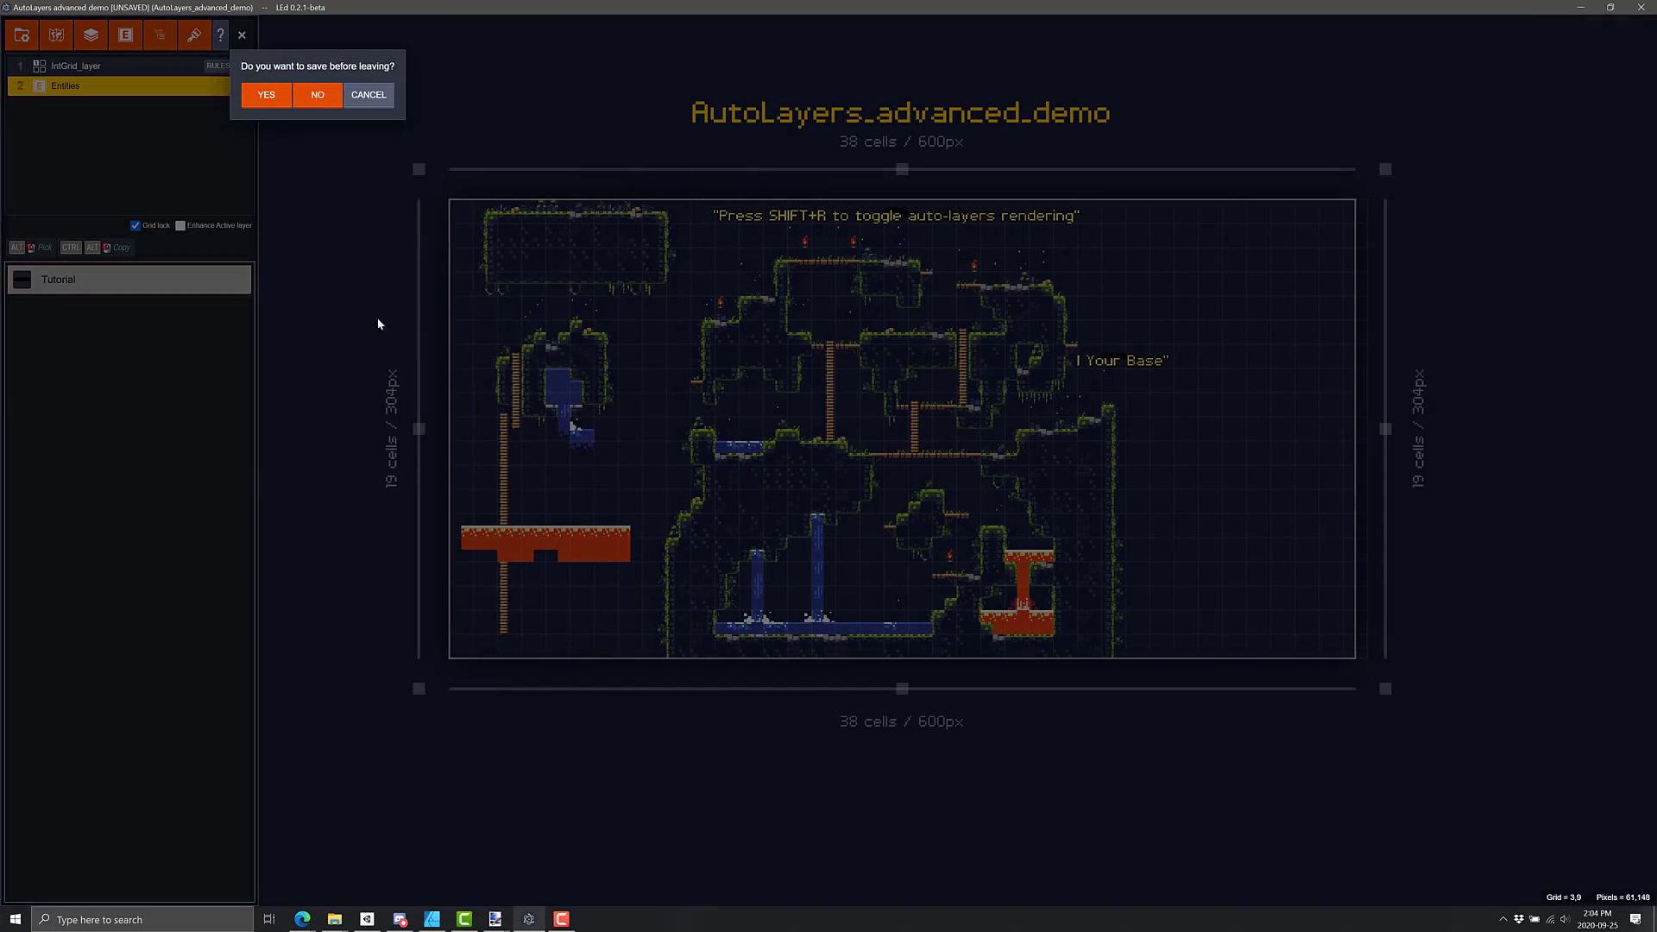
left_click(368, 95)
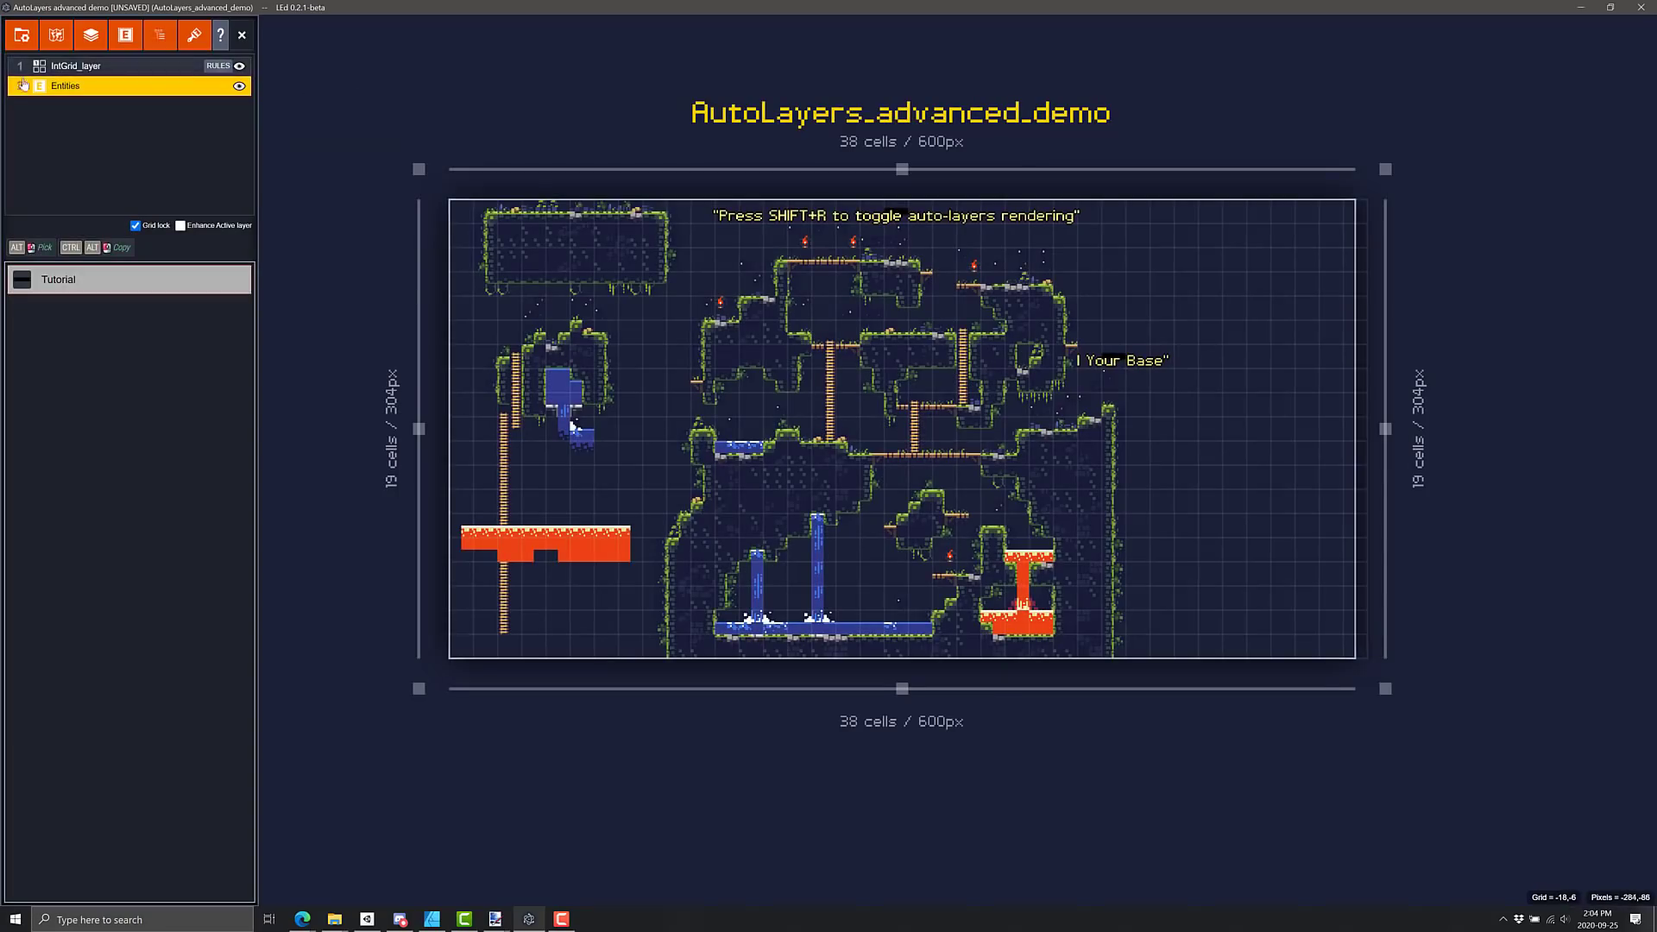
Step: Turn off auto-layers rendering with IntGrid_layer active, and paint an irregular wall structure in the empty area at the level's right side
left_click(69, 67)
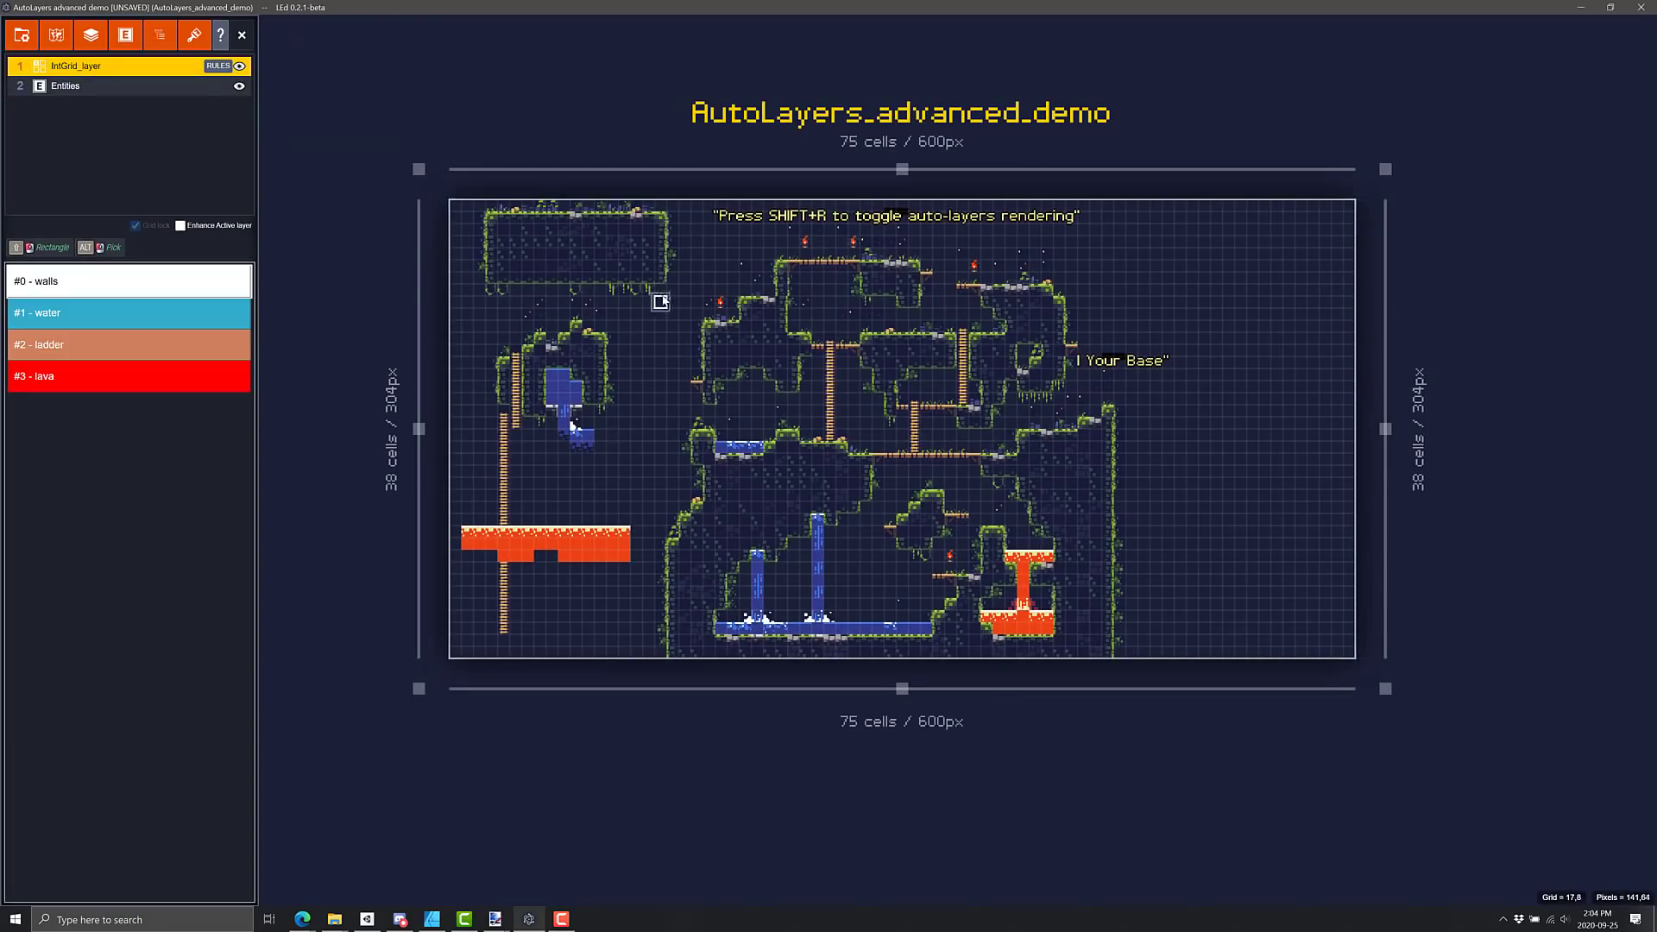
key("shift+r")
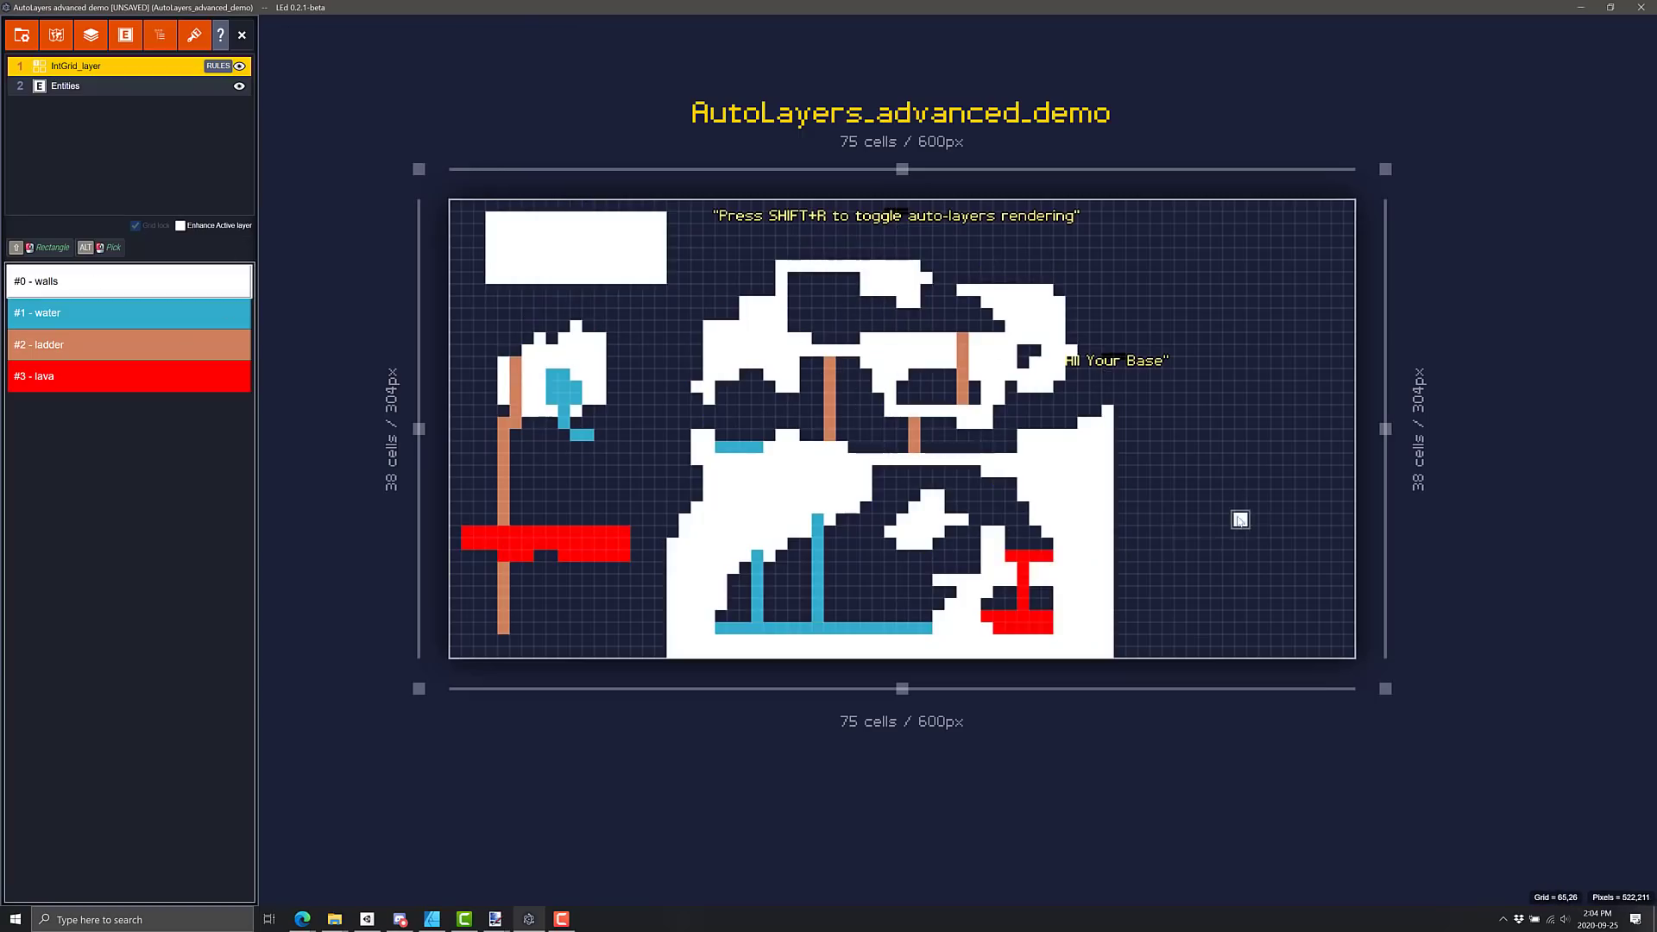
mouse_move(1239, 516)
left_mouse_down()
mouse_move(1308, 496)
mouse_move(1251, 445)
mouse_move(1284, 404)
mouse_move(1262, 466)
mouse_move(1277, 461)
left_mouse_up()
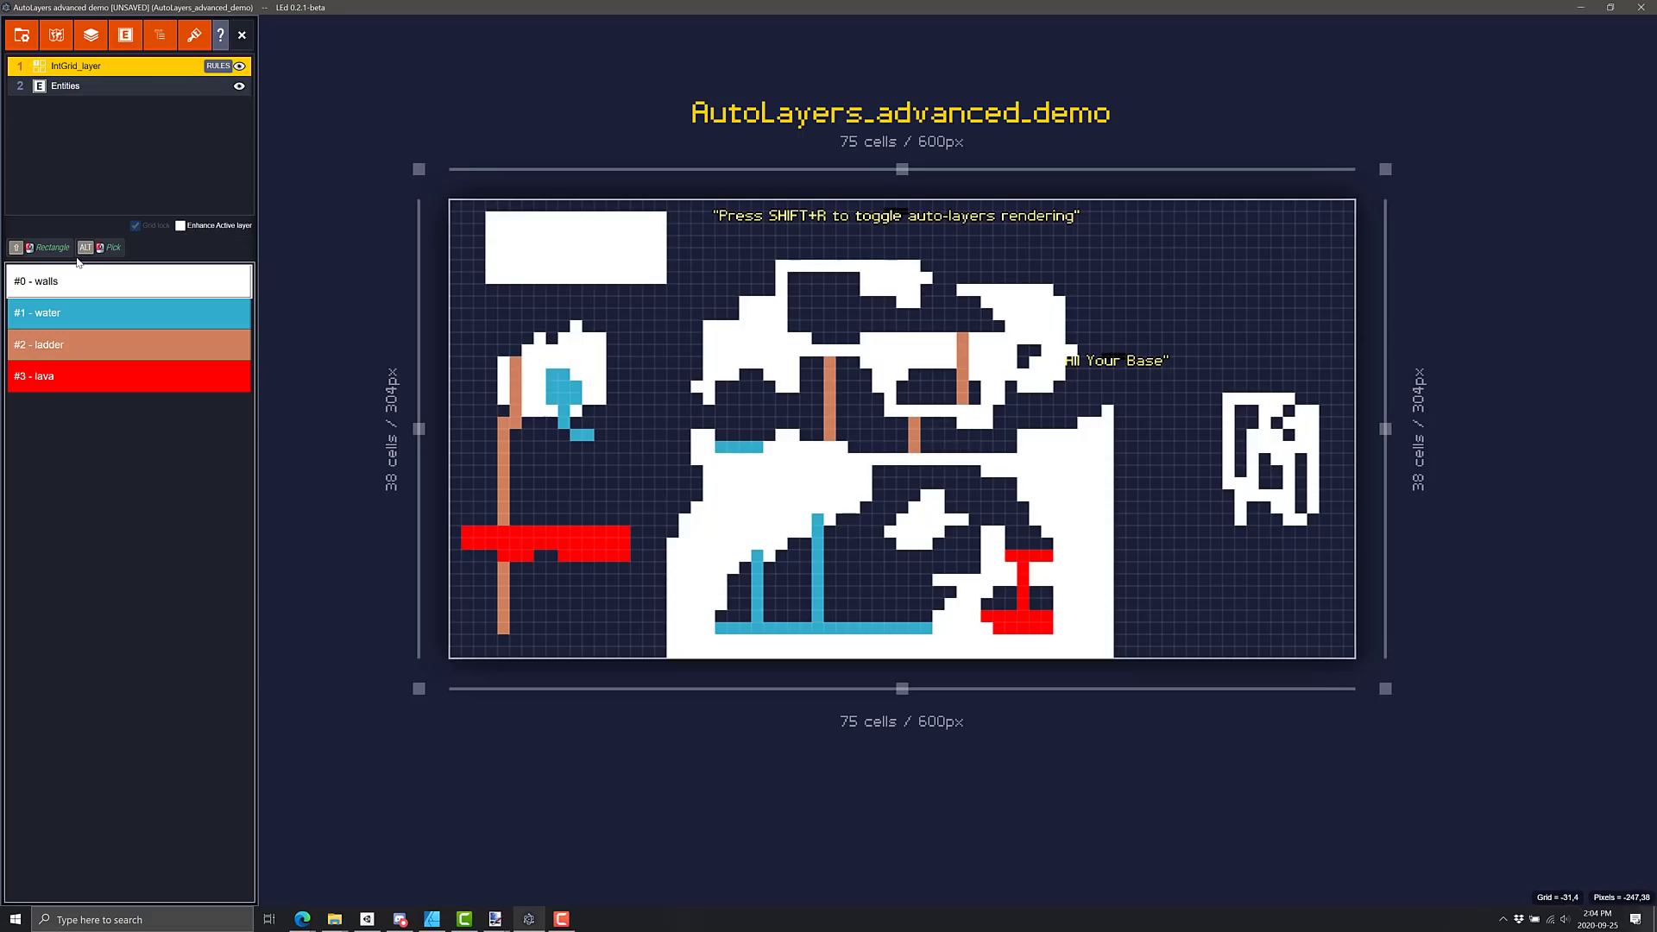
Step: Open the help and examine its lists of editing commands and general shortcuts
left_click(220, 41)
scroll(250, 521, "down", 1)
scroll(320, 650, "up", 1)
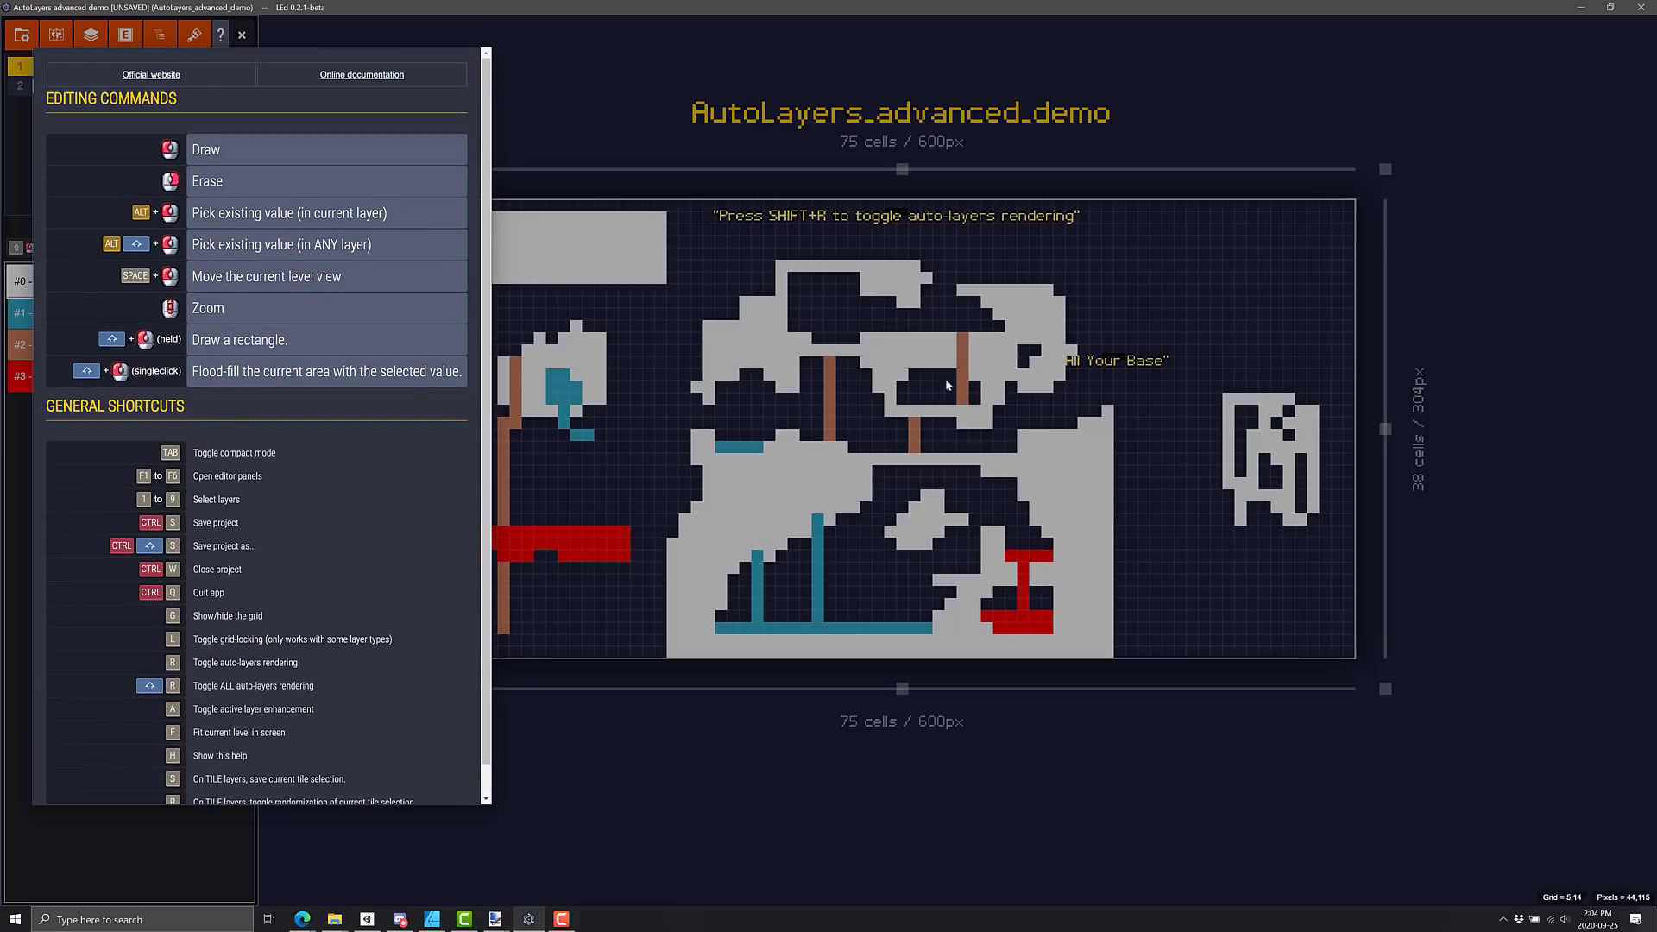
left_click(1254, 420)
Step: Fill the left gap in the new right-side wall structure with walls, and paint water into its central pocket
left_click_drag(1254, 420, 1253, 459)
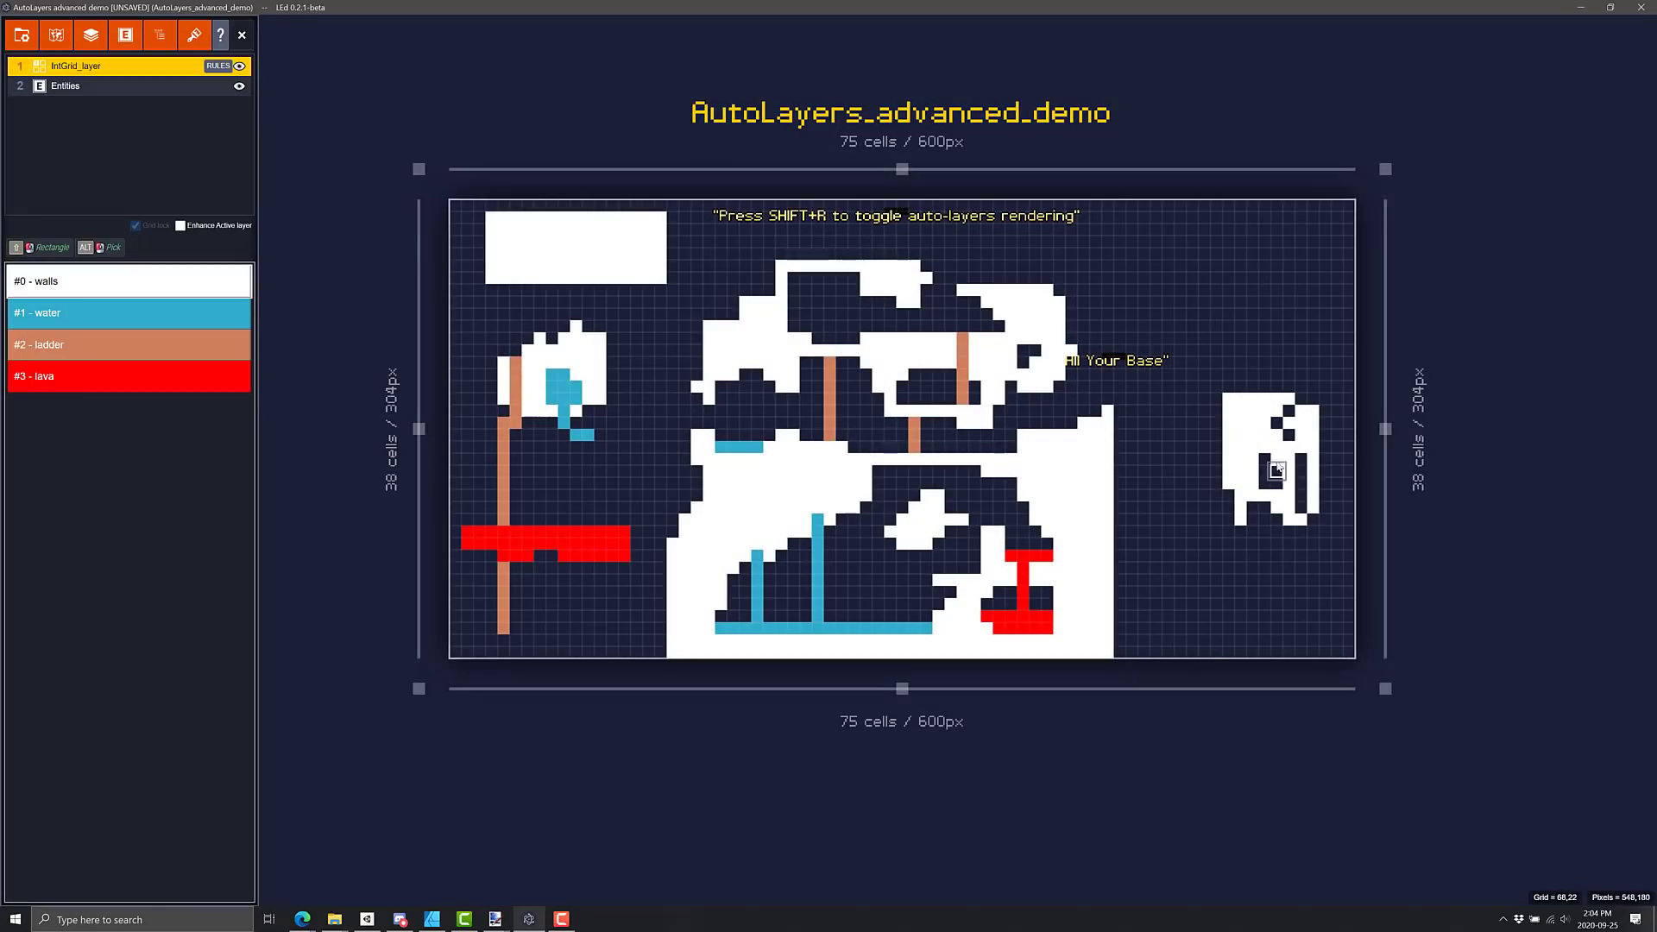
key("Down")
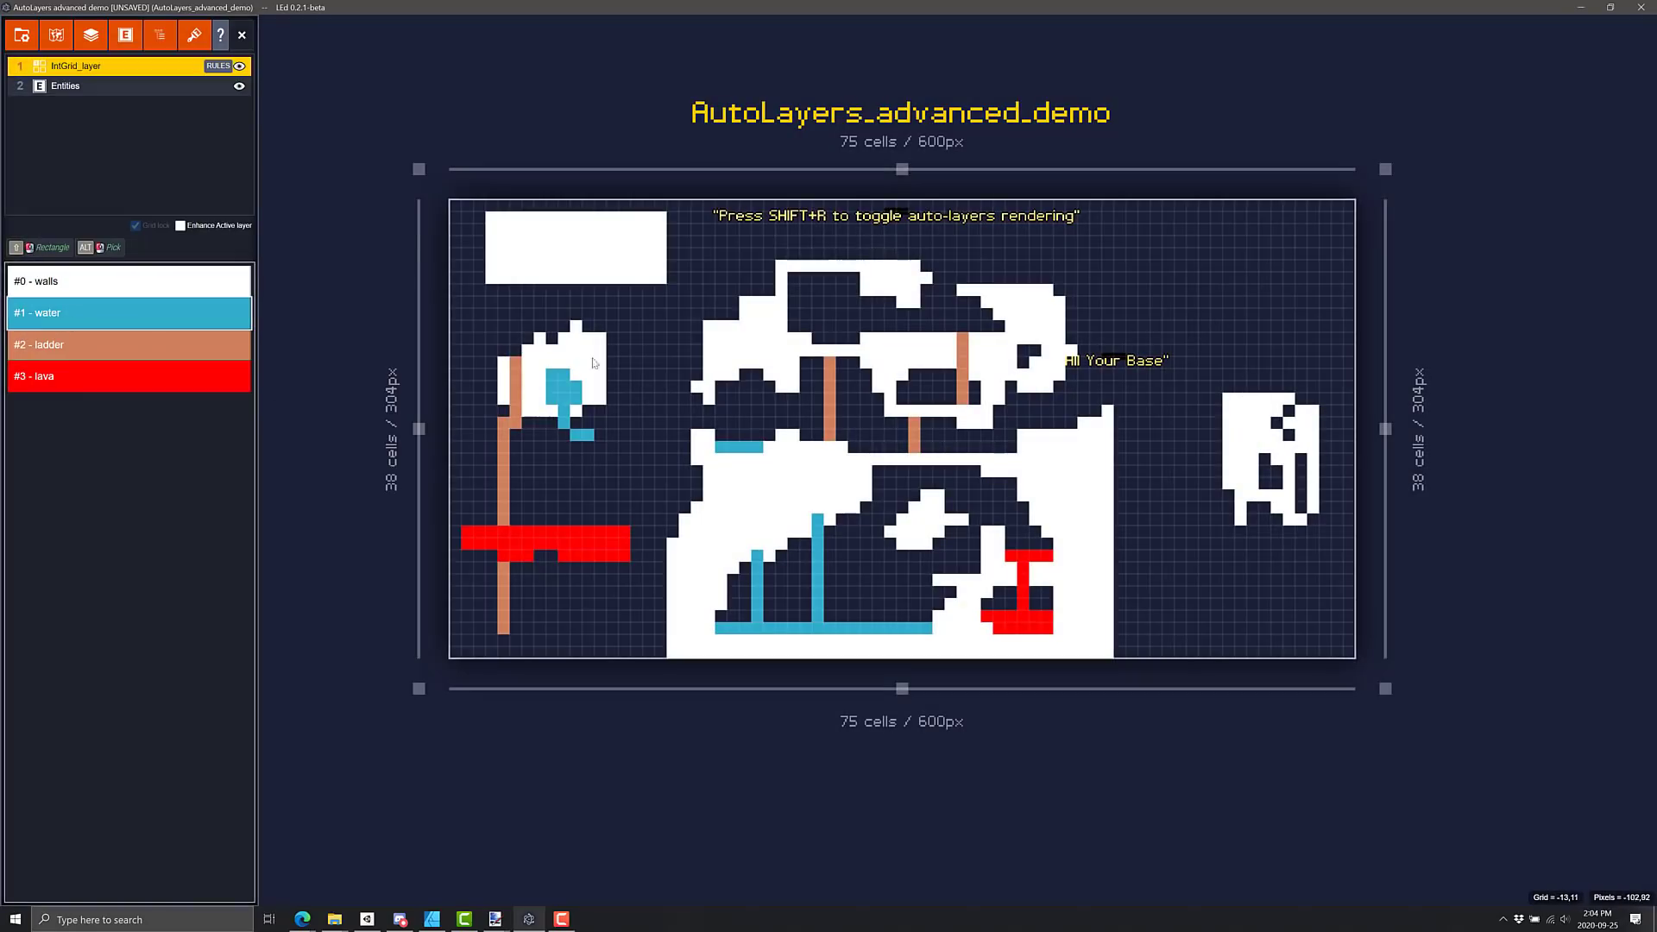
left_click_drag(1266, 476, 1276, 476)
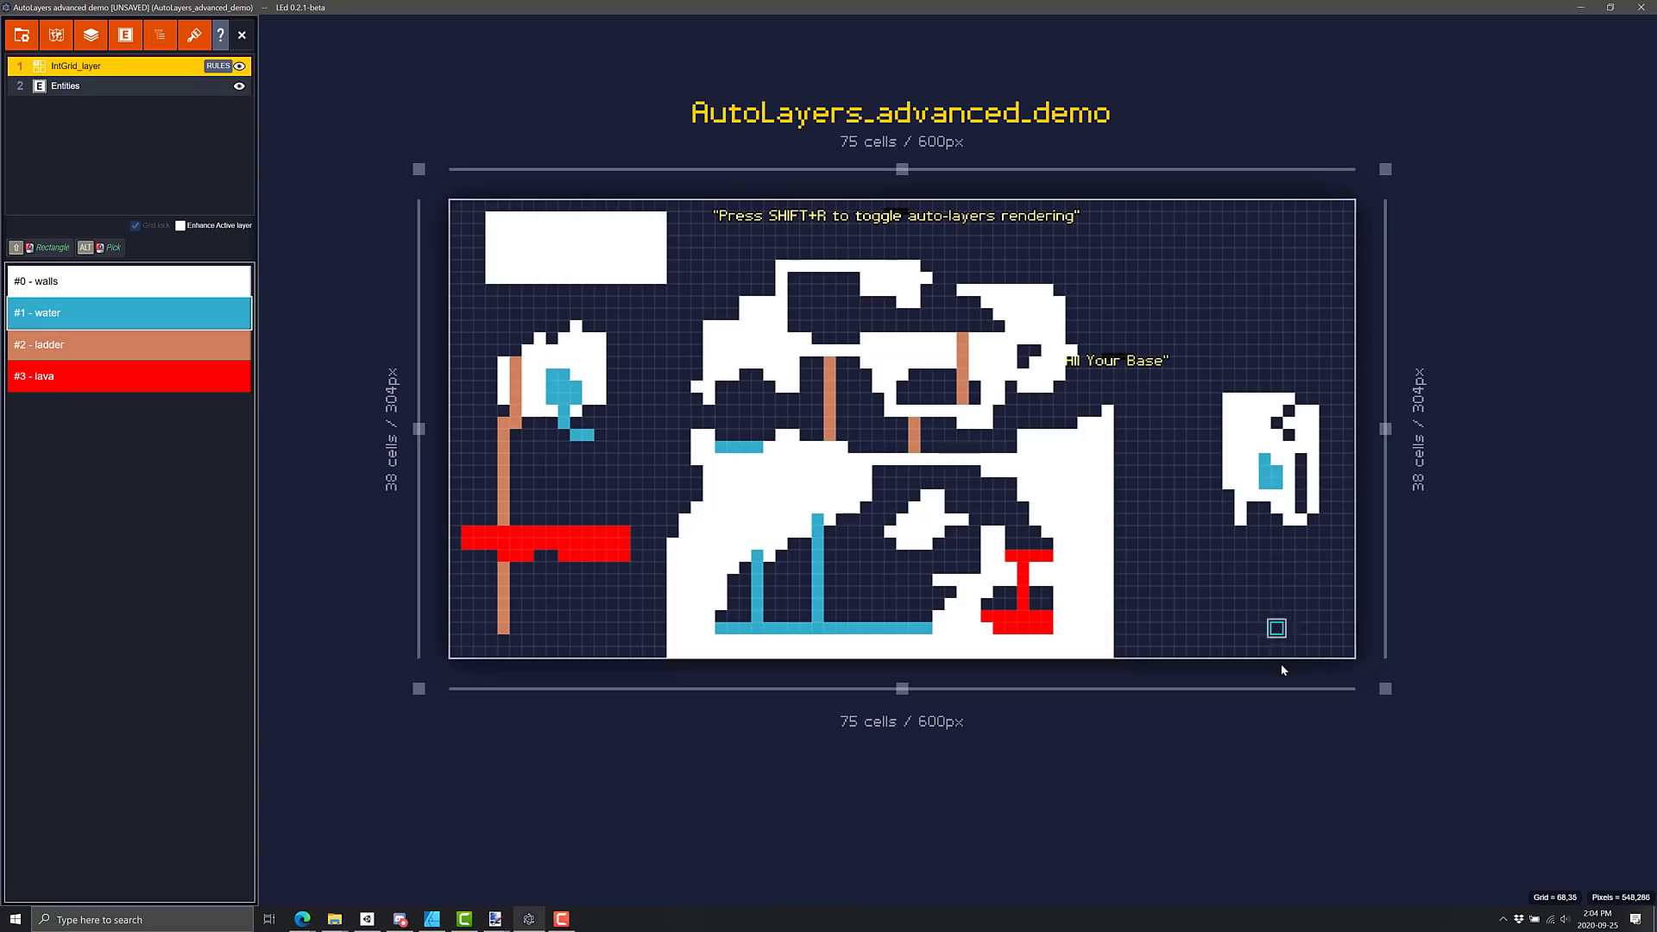
Step: Turn on auto-layers rendering, and extend the level's bottom edge to make it 52 cells high
key("shift+r")
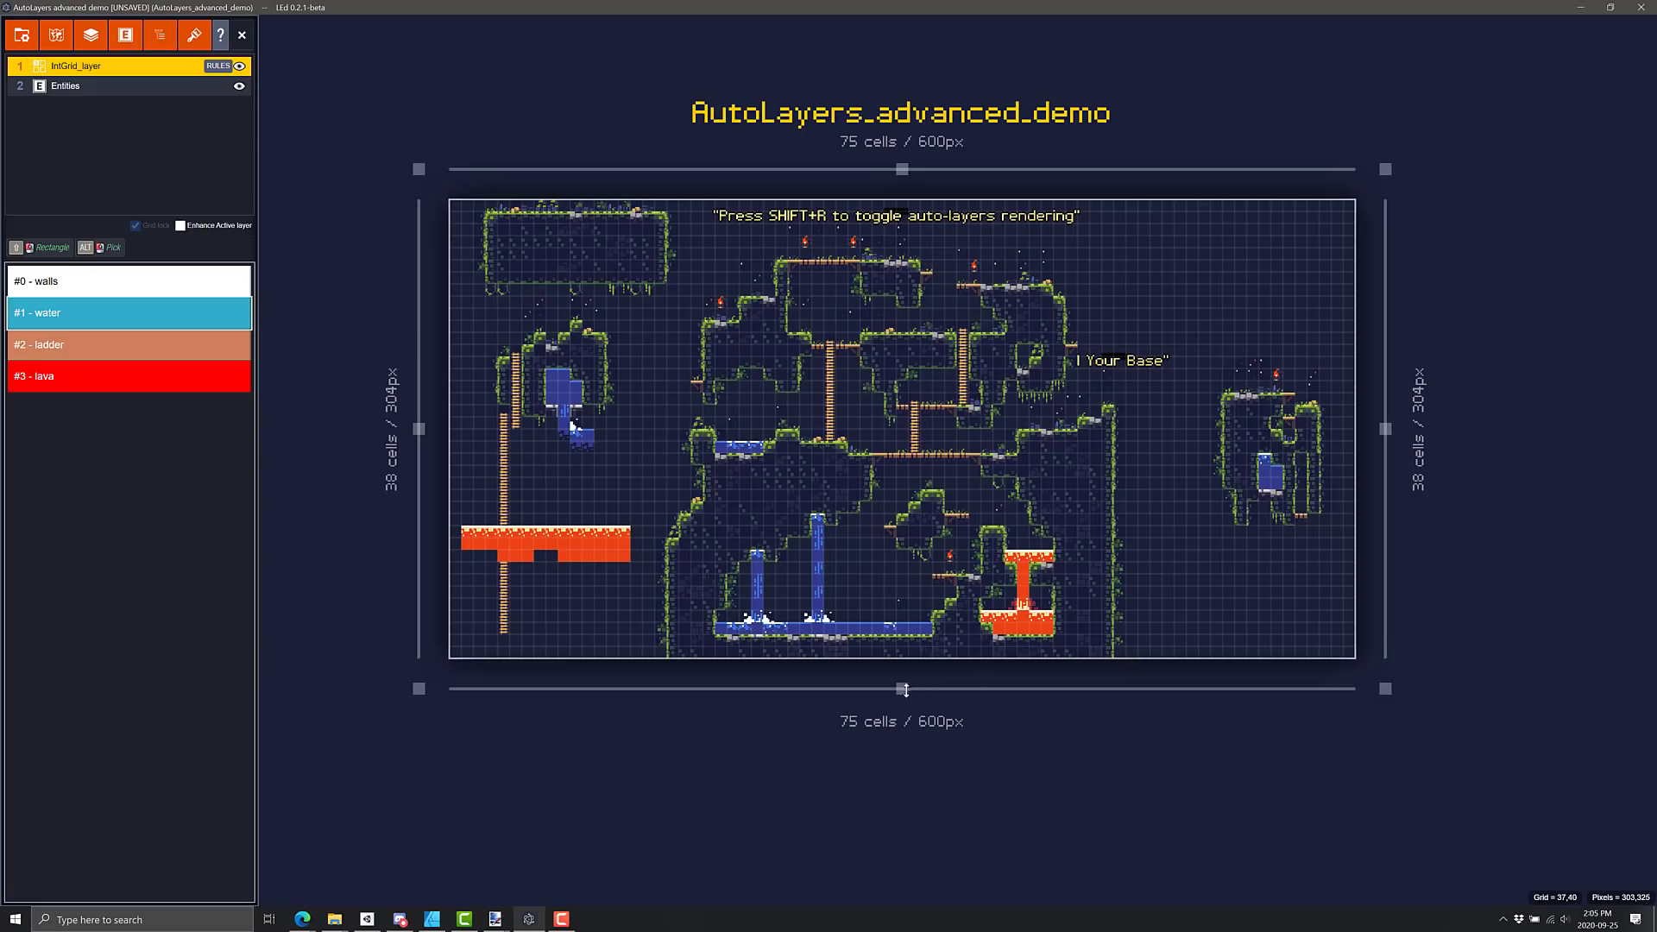
left_click_drag(906, 690, 932, 859)
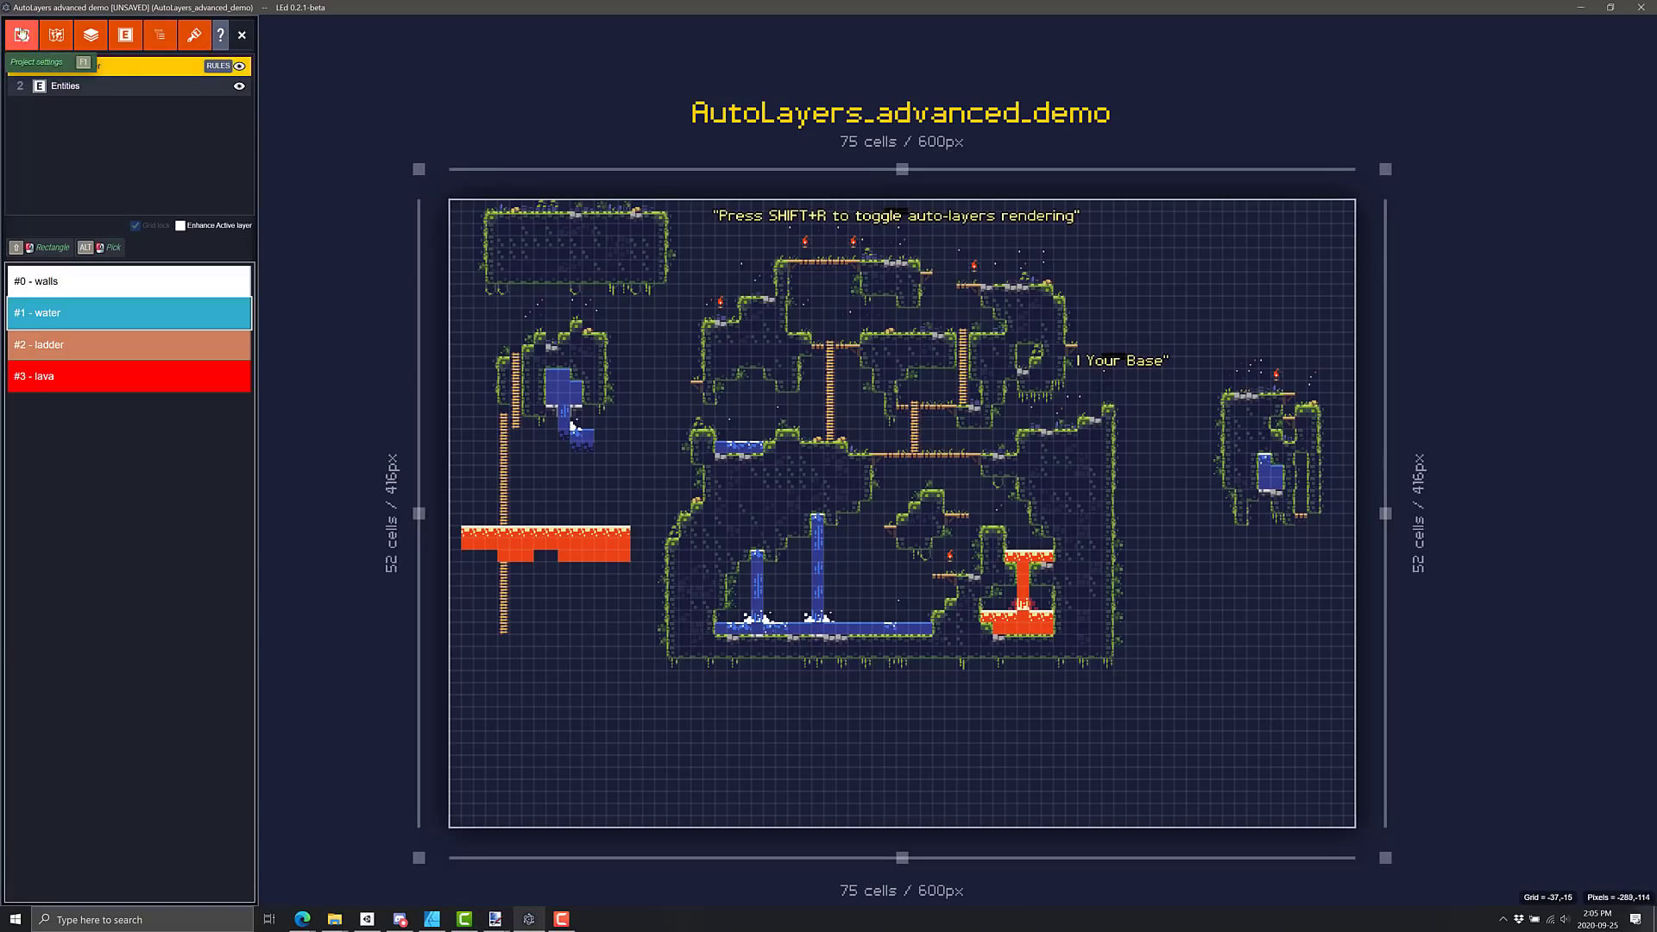
Step: Examine the project settings, including the default grid size and the file type offered when saving under another name
left_click(22, 34)
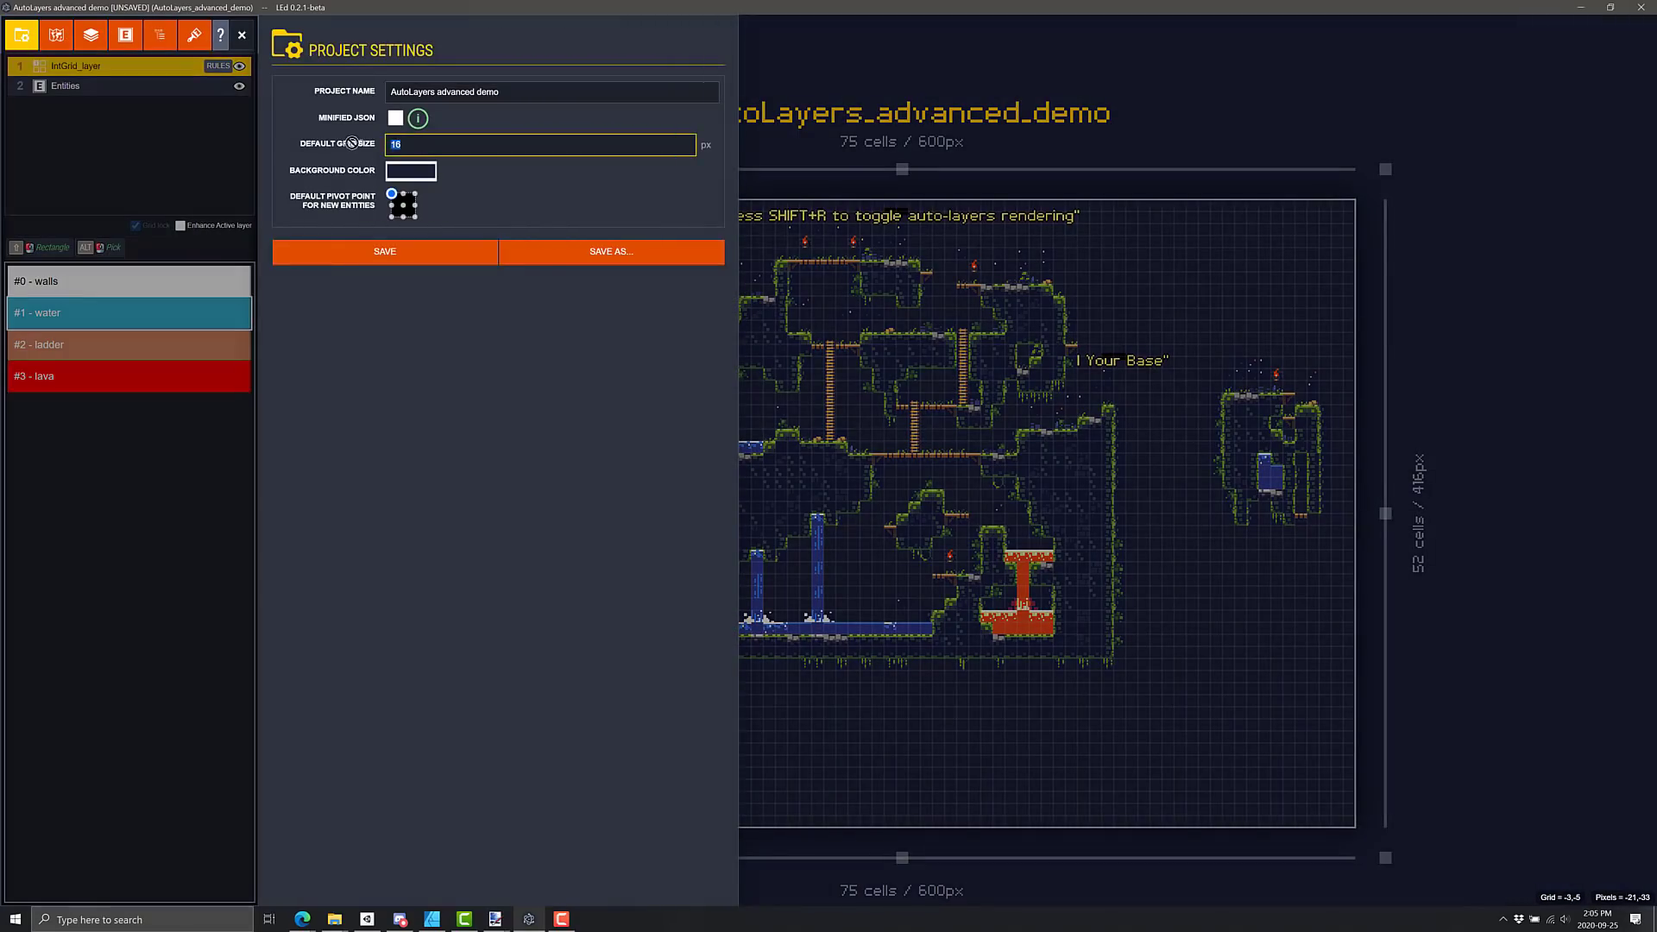
left_click(431, 144)
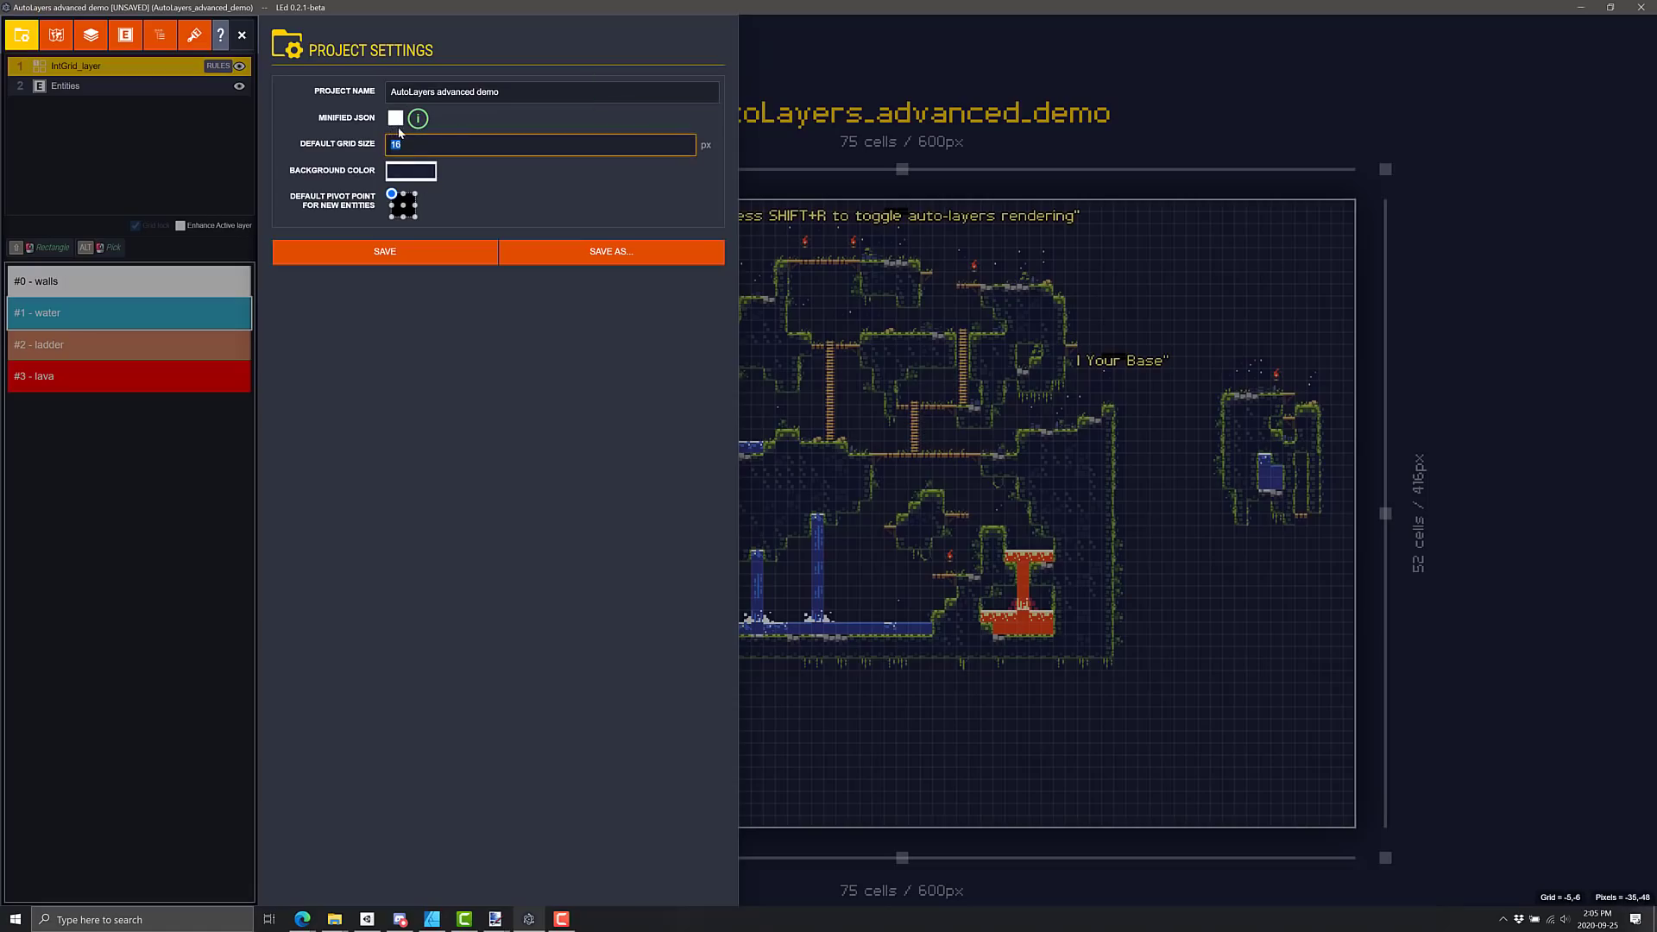
left_click(599, 251)
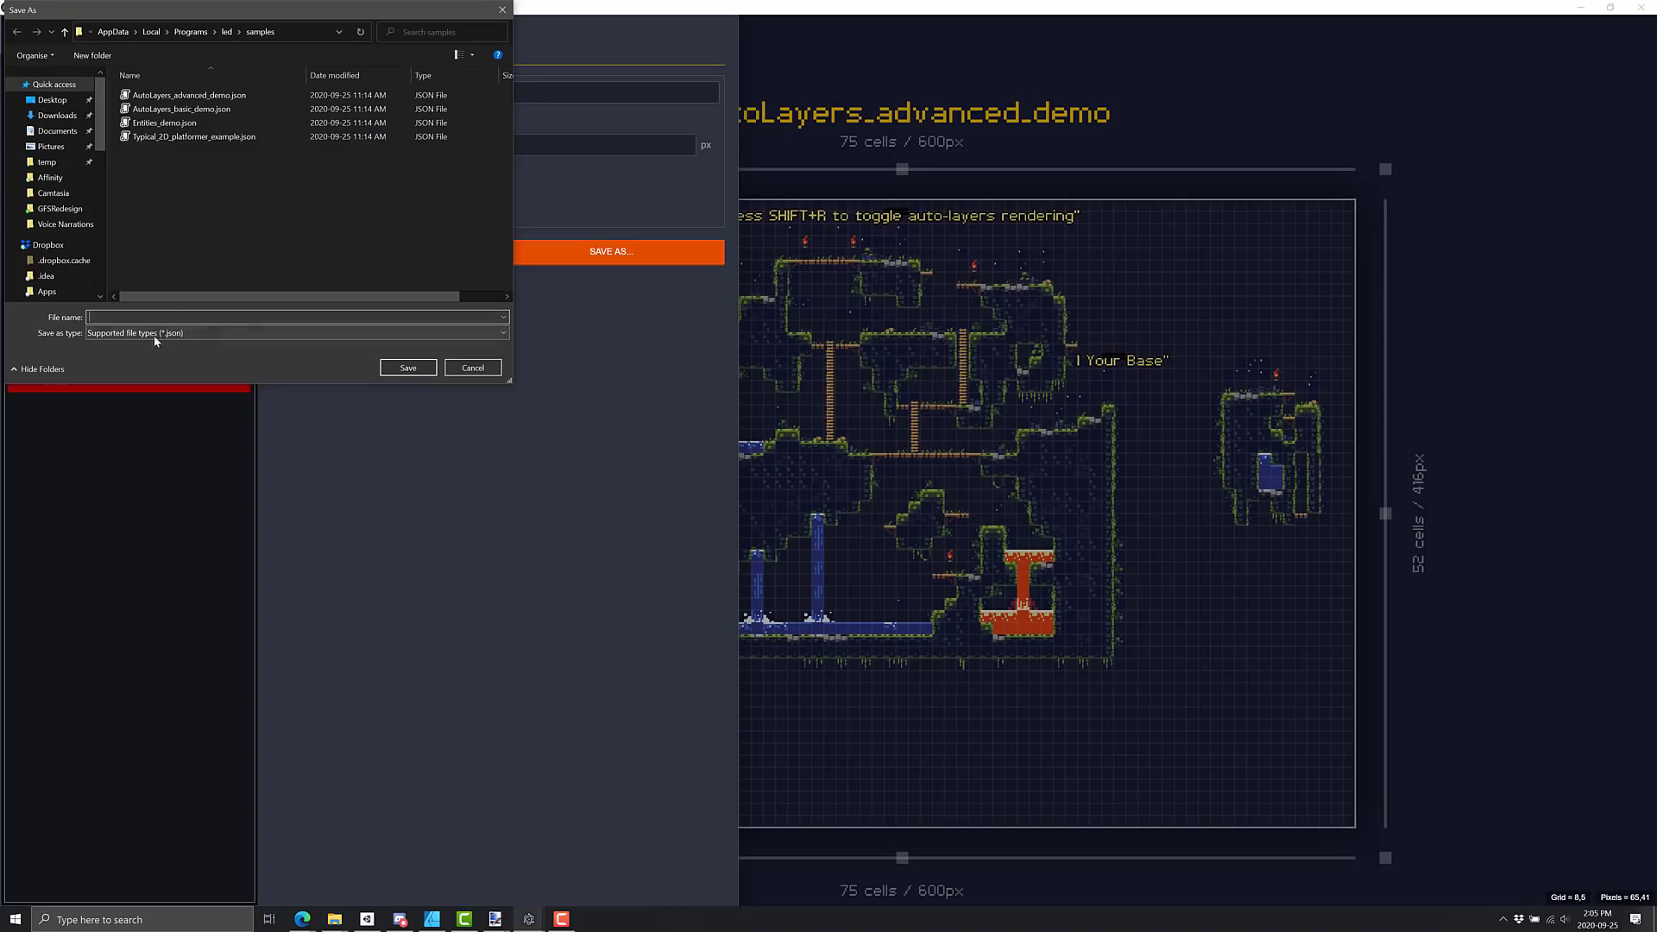
left_click(472, 367)
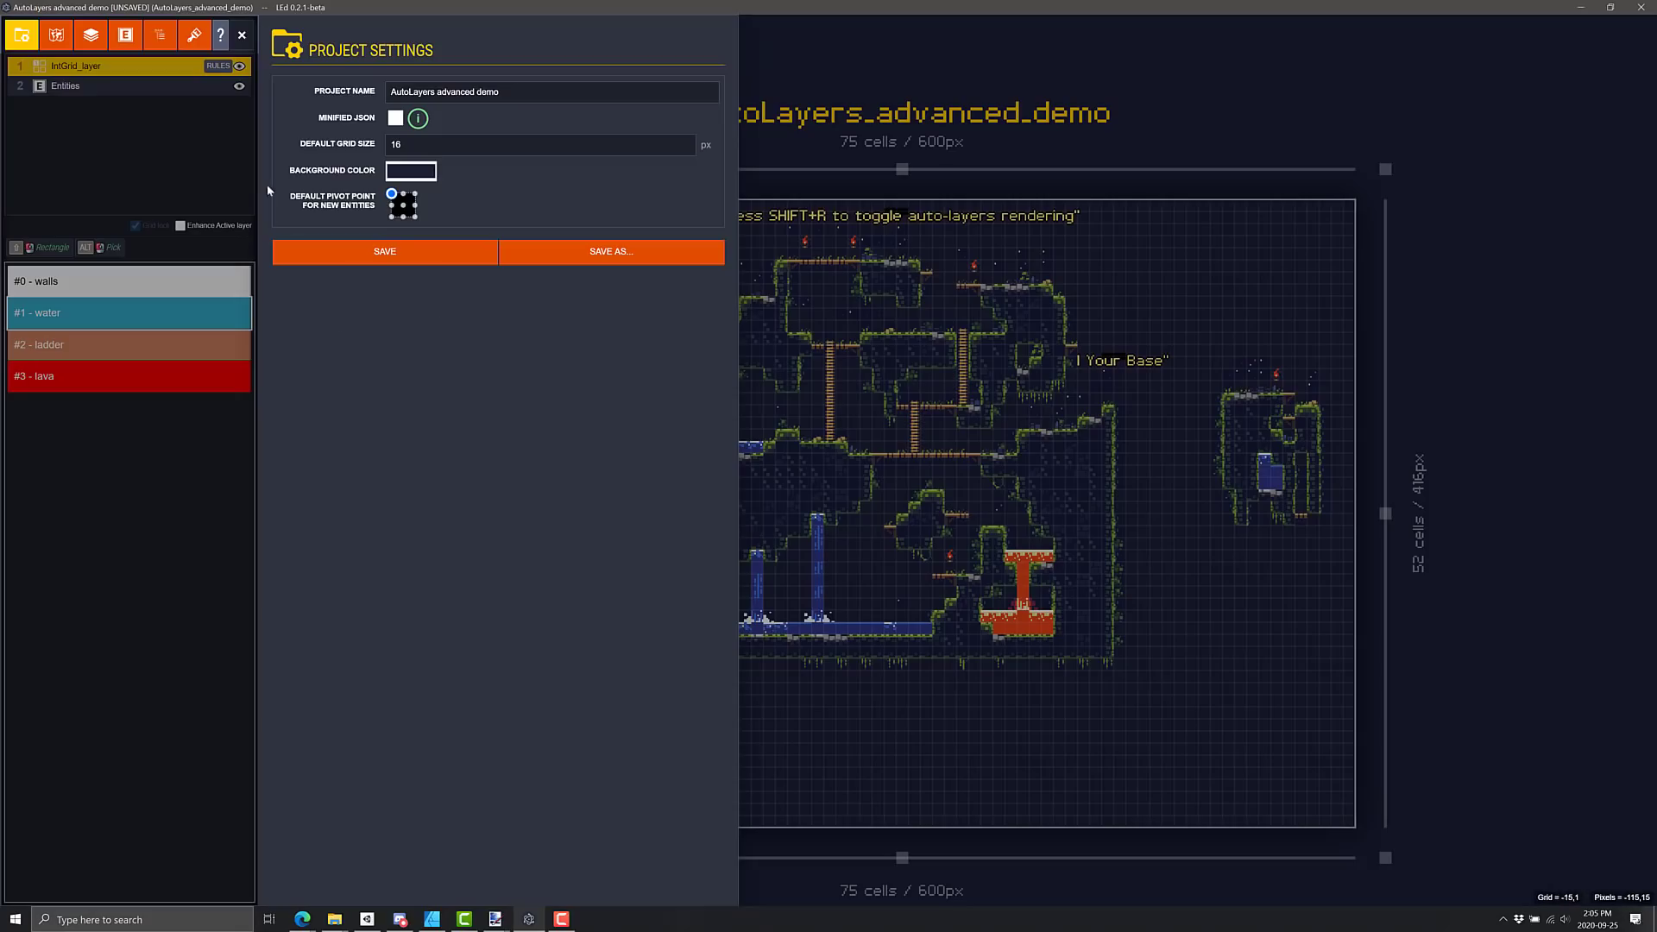
Step: Close the current project with its changes saved, and open the Typical_2D_platformer_example.json project
left_click(243, 34)
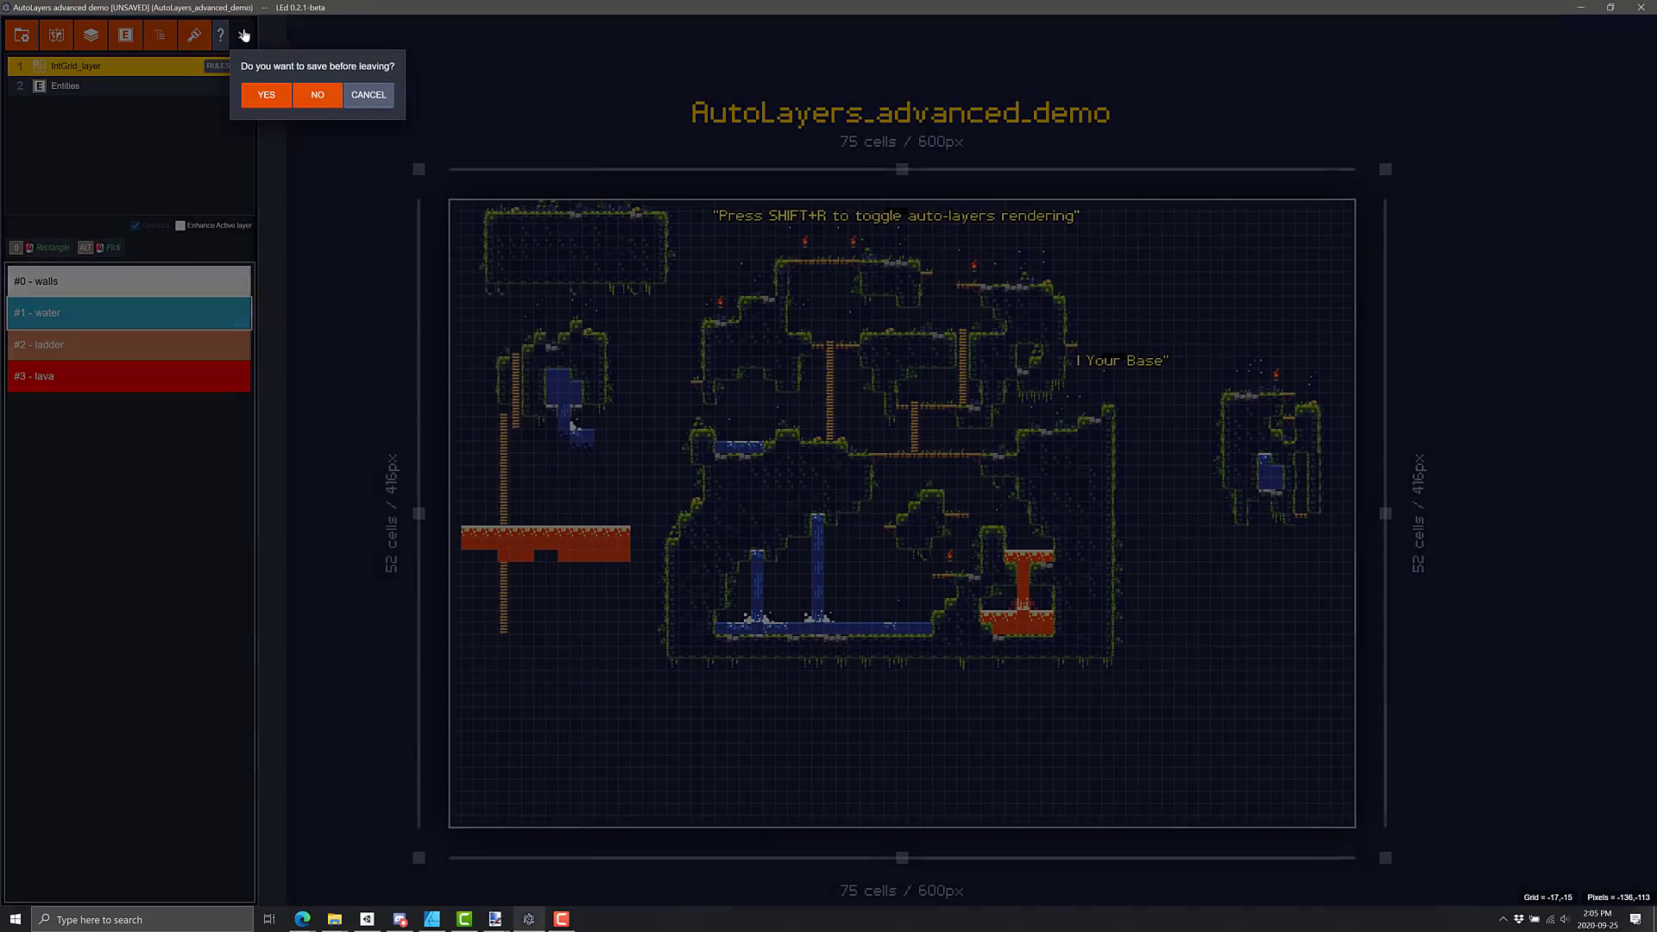
left_click(278, 95)
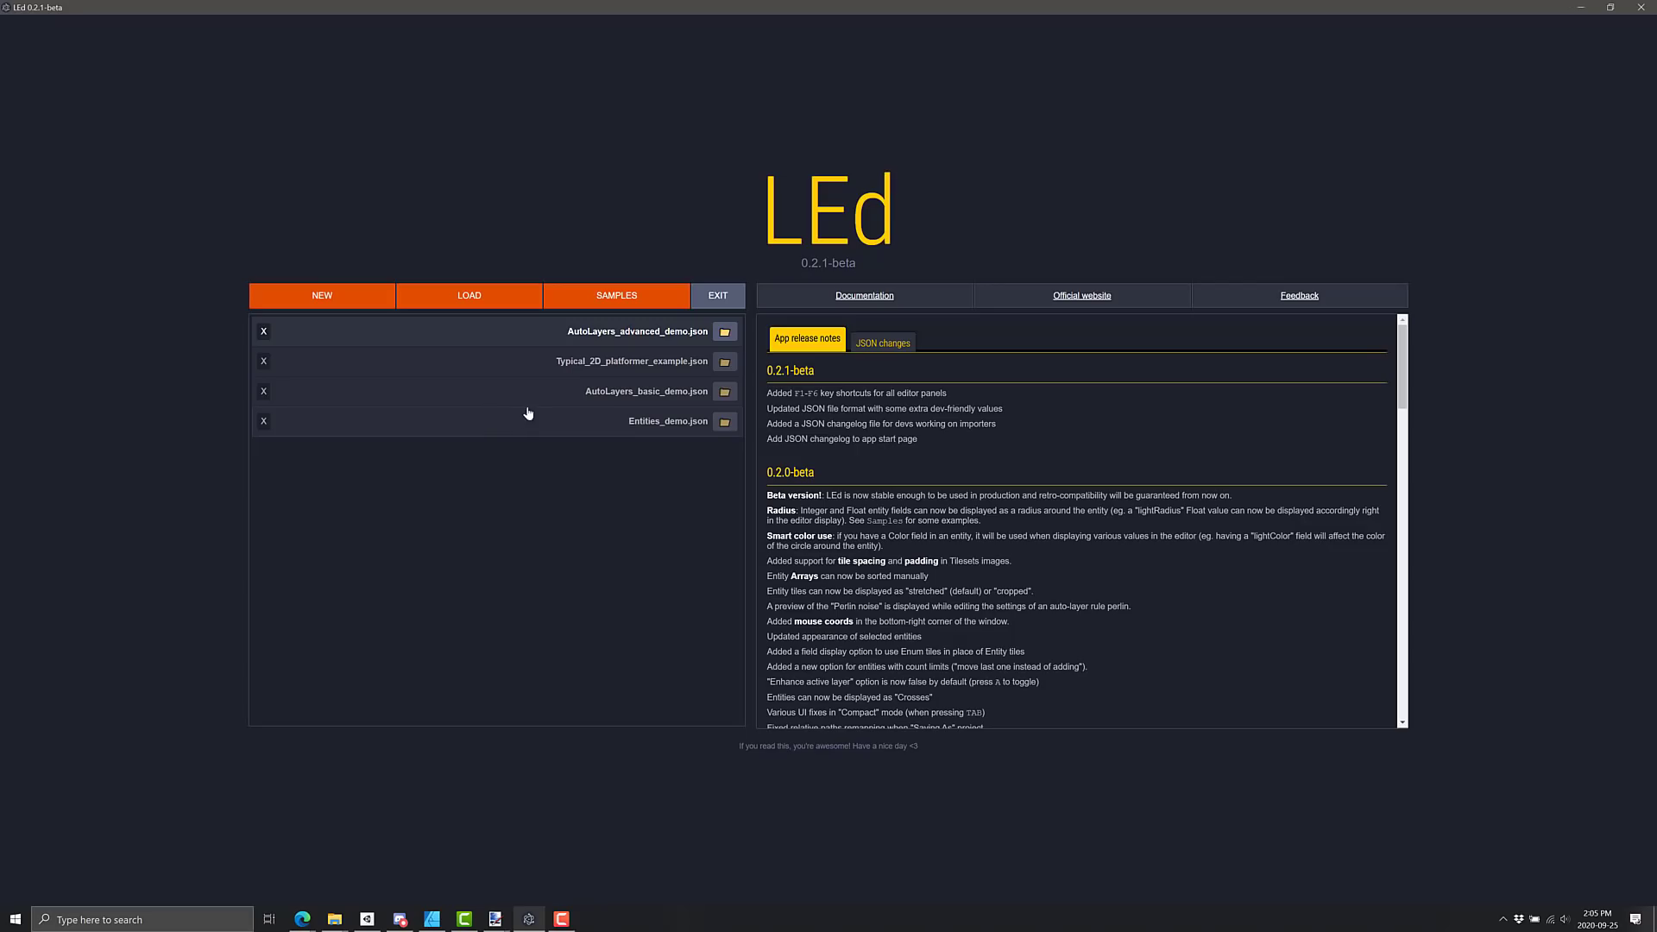
left_click(604, 366)
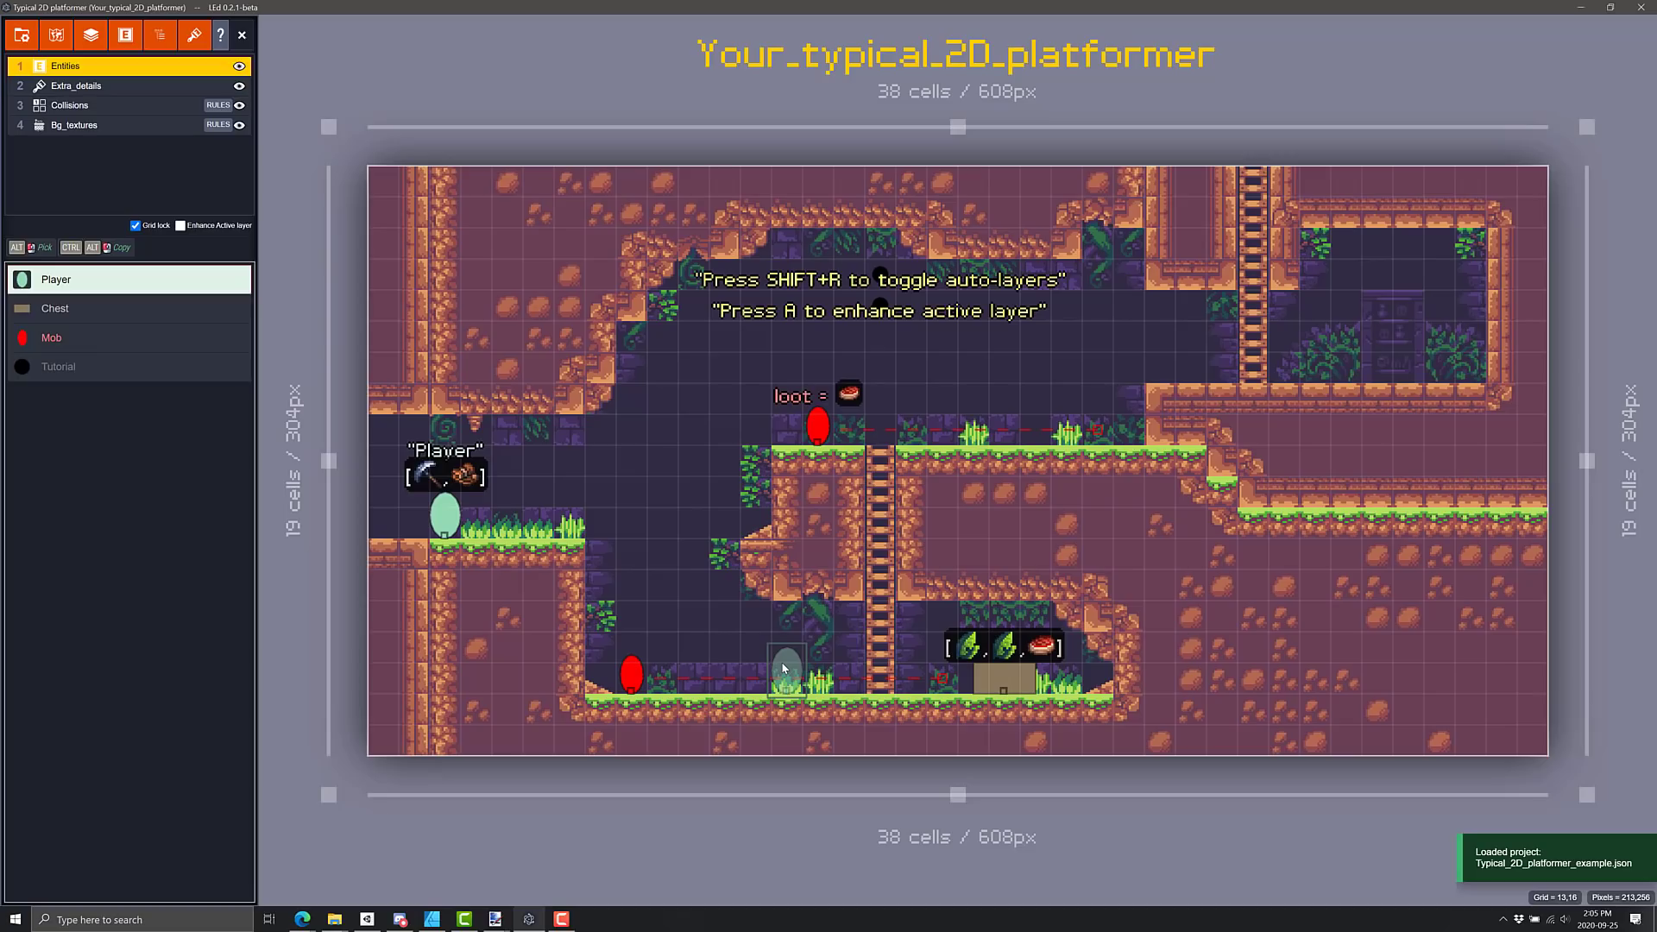
Step: Examine the contents of the Collisions, Extra_details and Entities layers, and the Bg walls rules of the Bg_textures layer
left_click(88, 91)
left_click(88, 105)
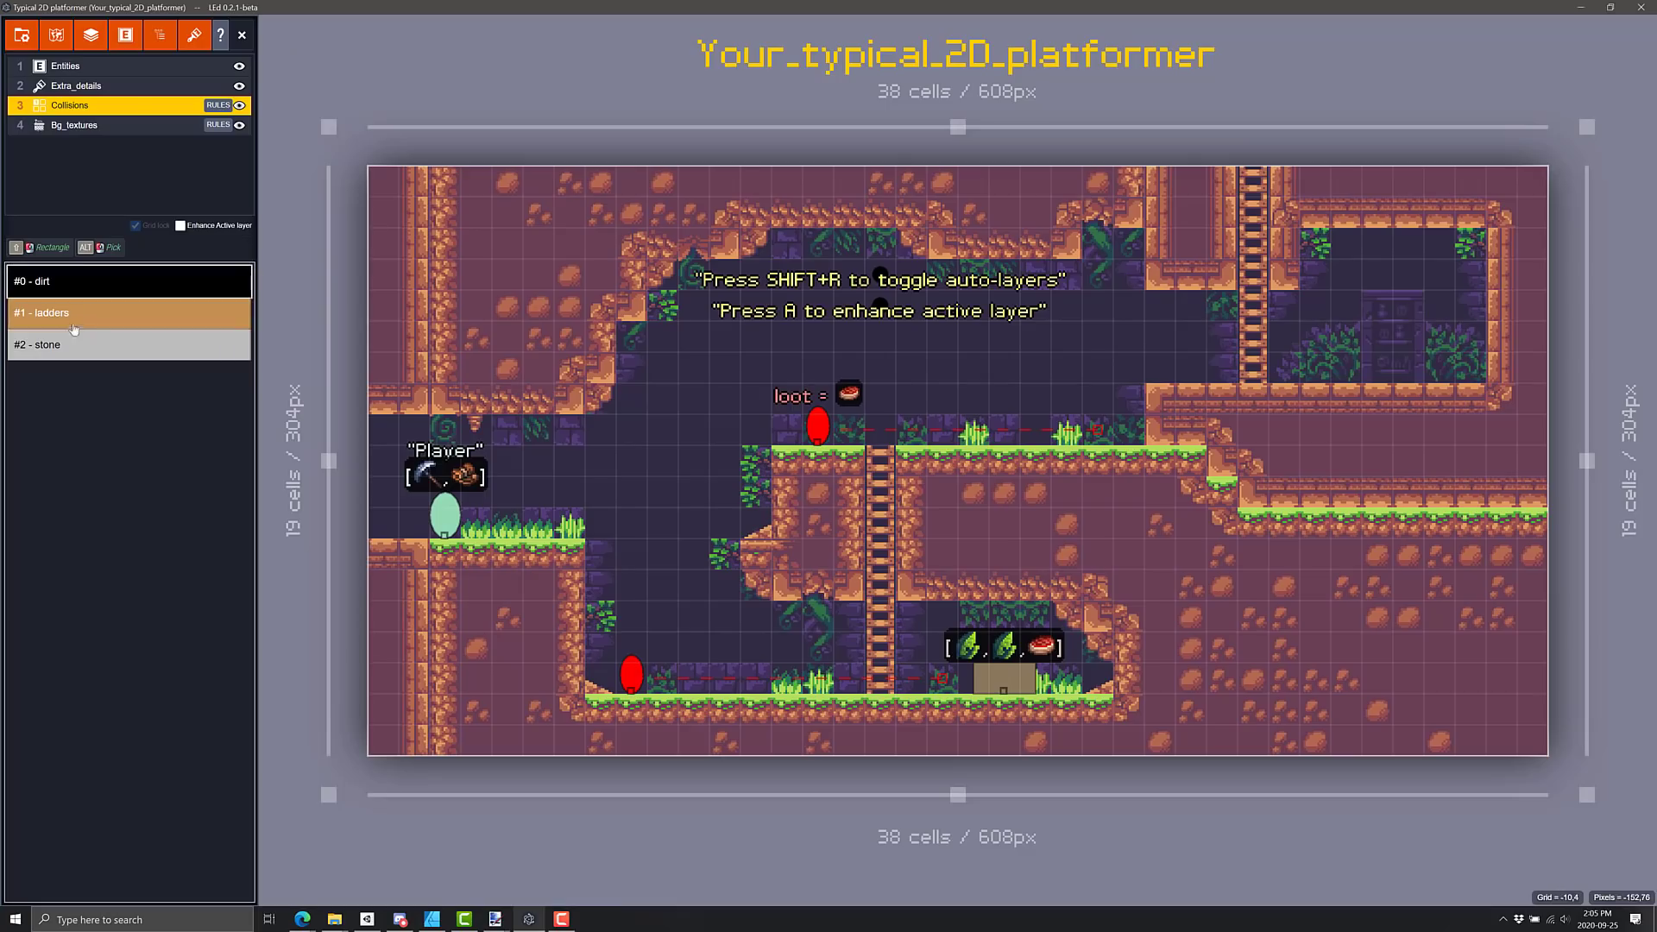
left_click(56, 90)
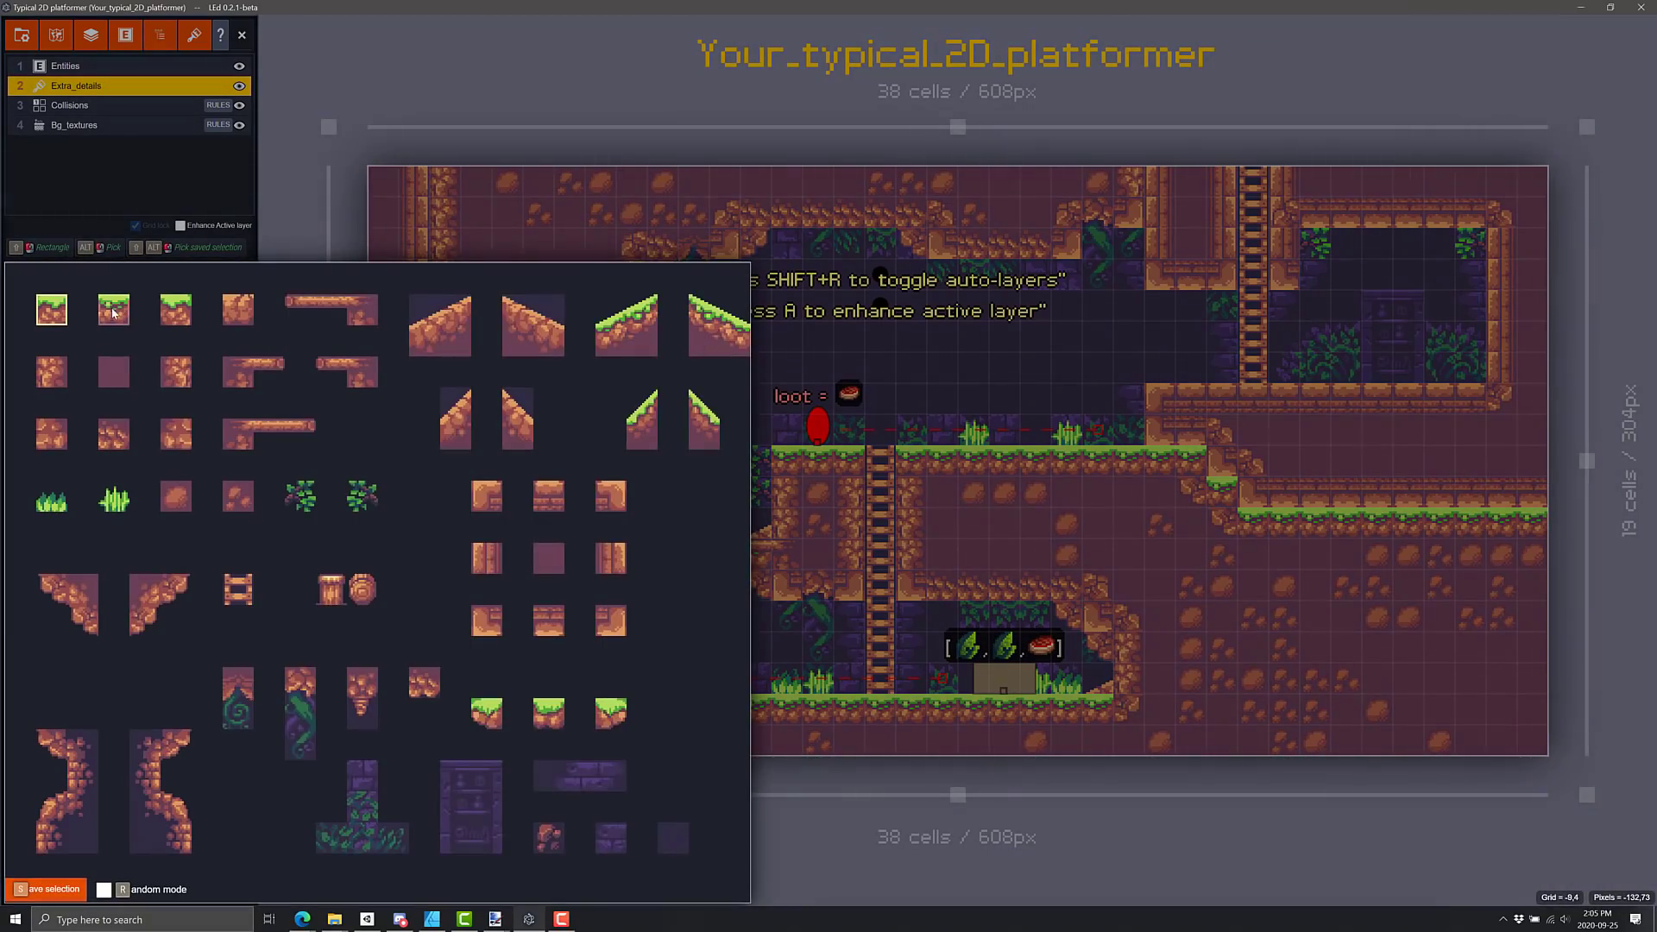
left_click(113, 309)
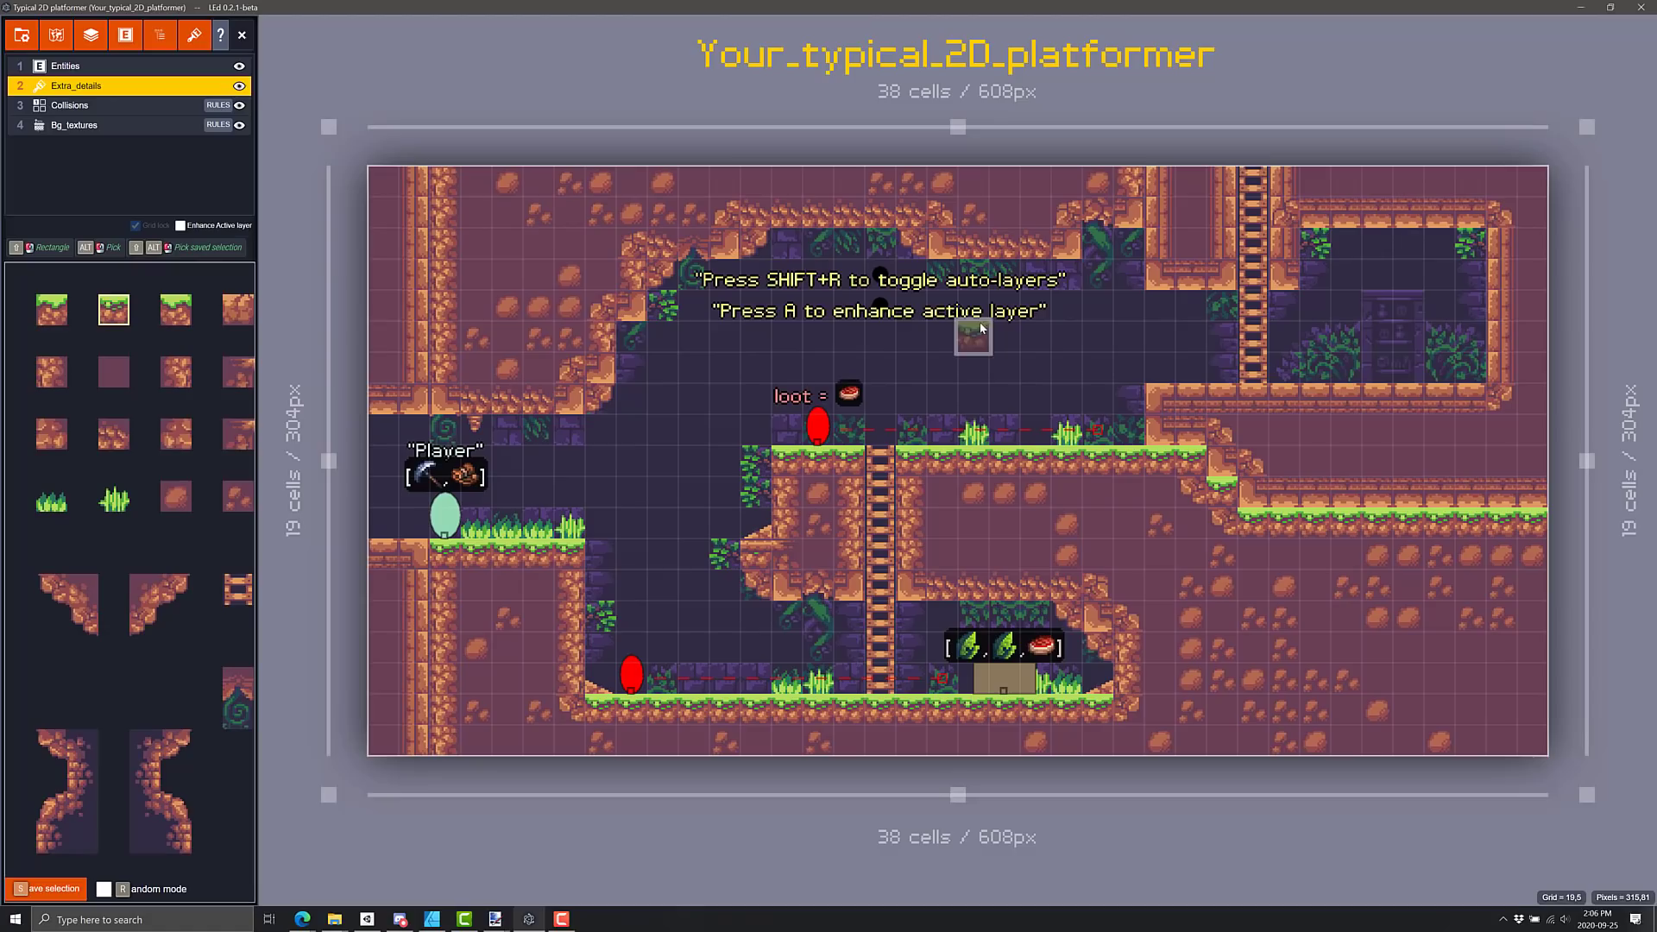
left_click(86, 67)
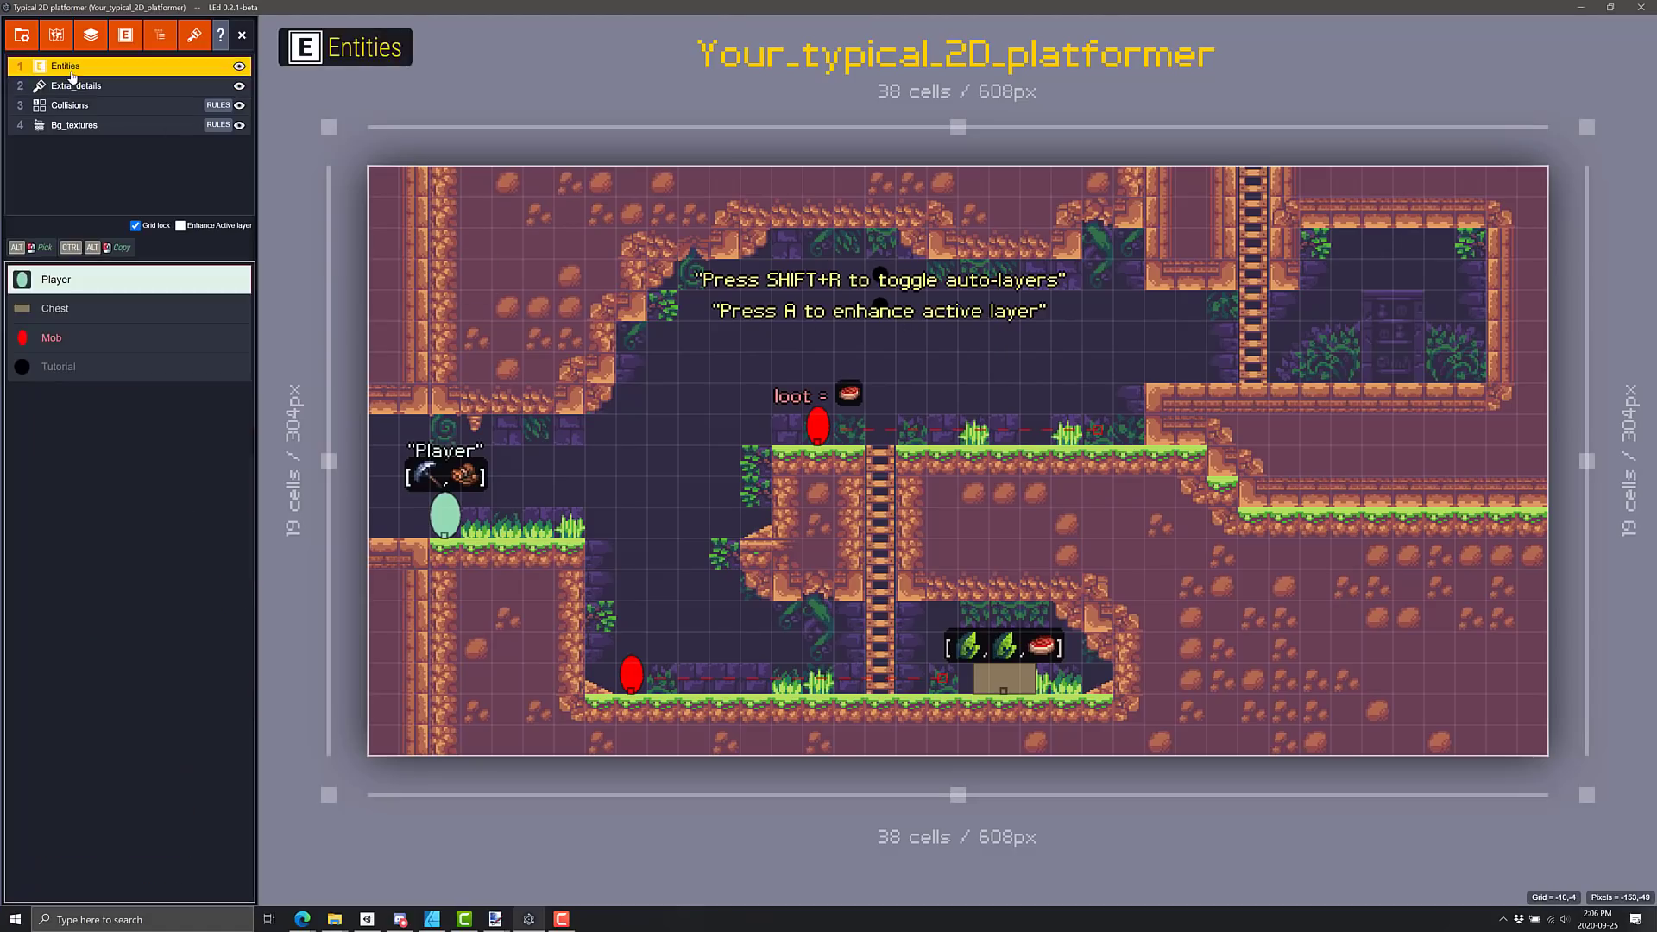
left_click(79, 125)
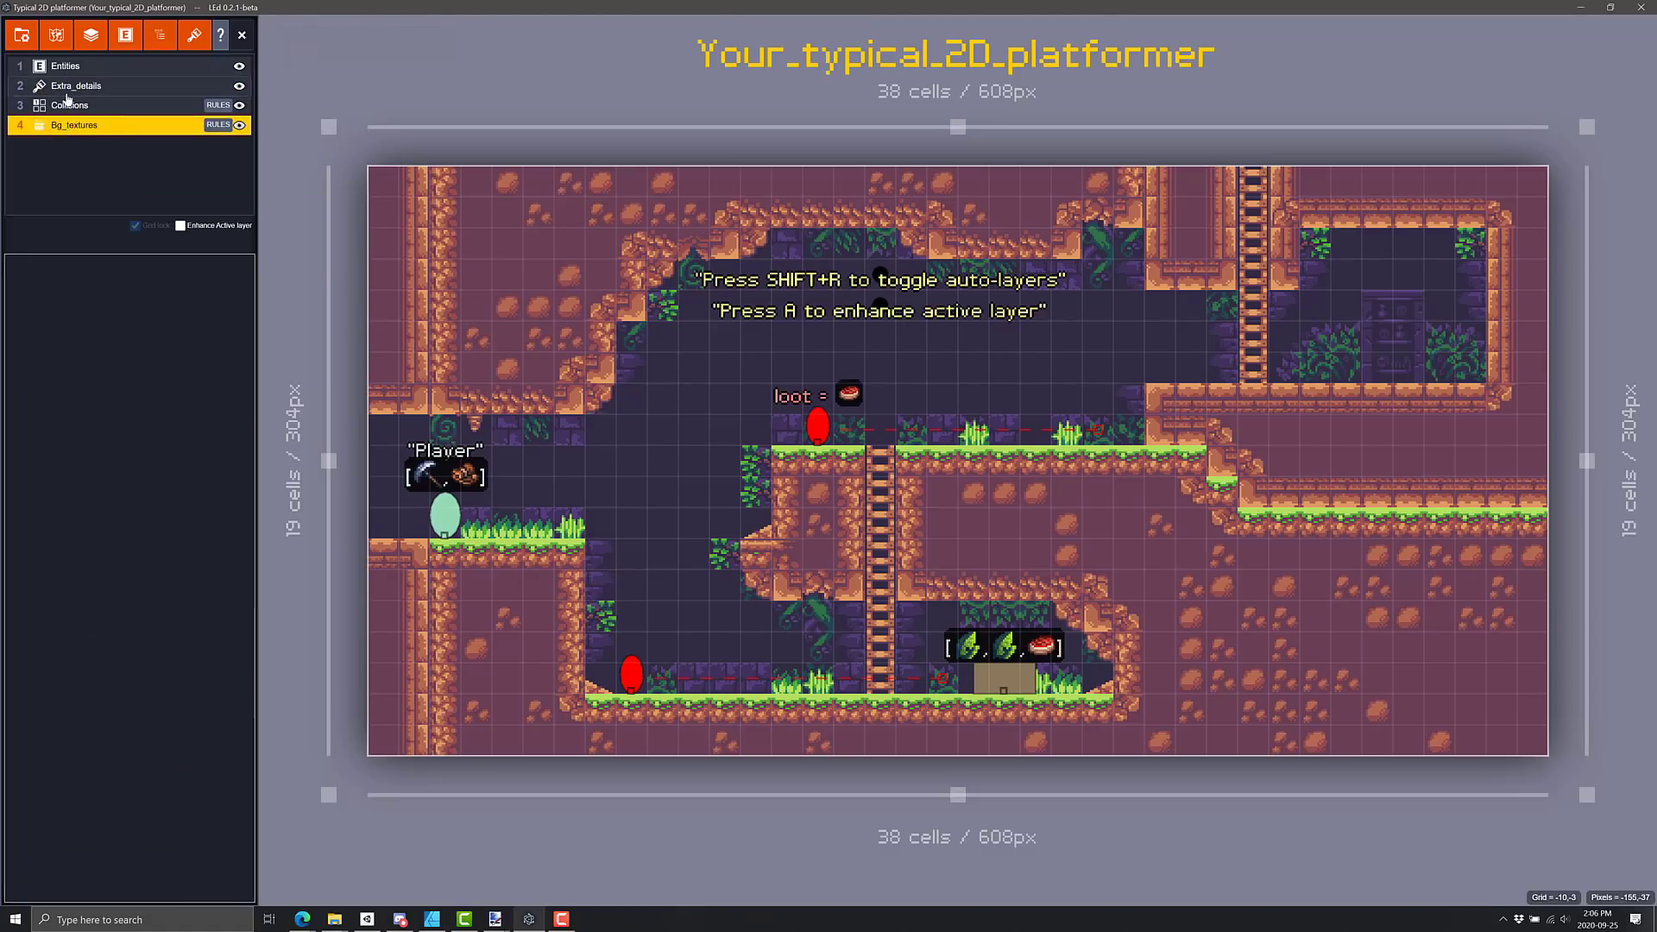
left_click(221, 126)
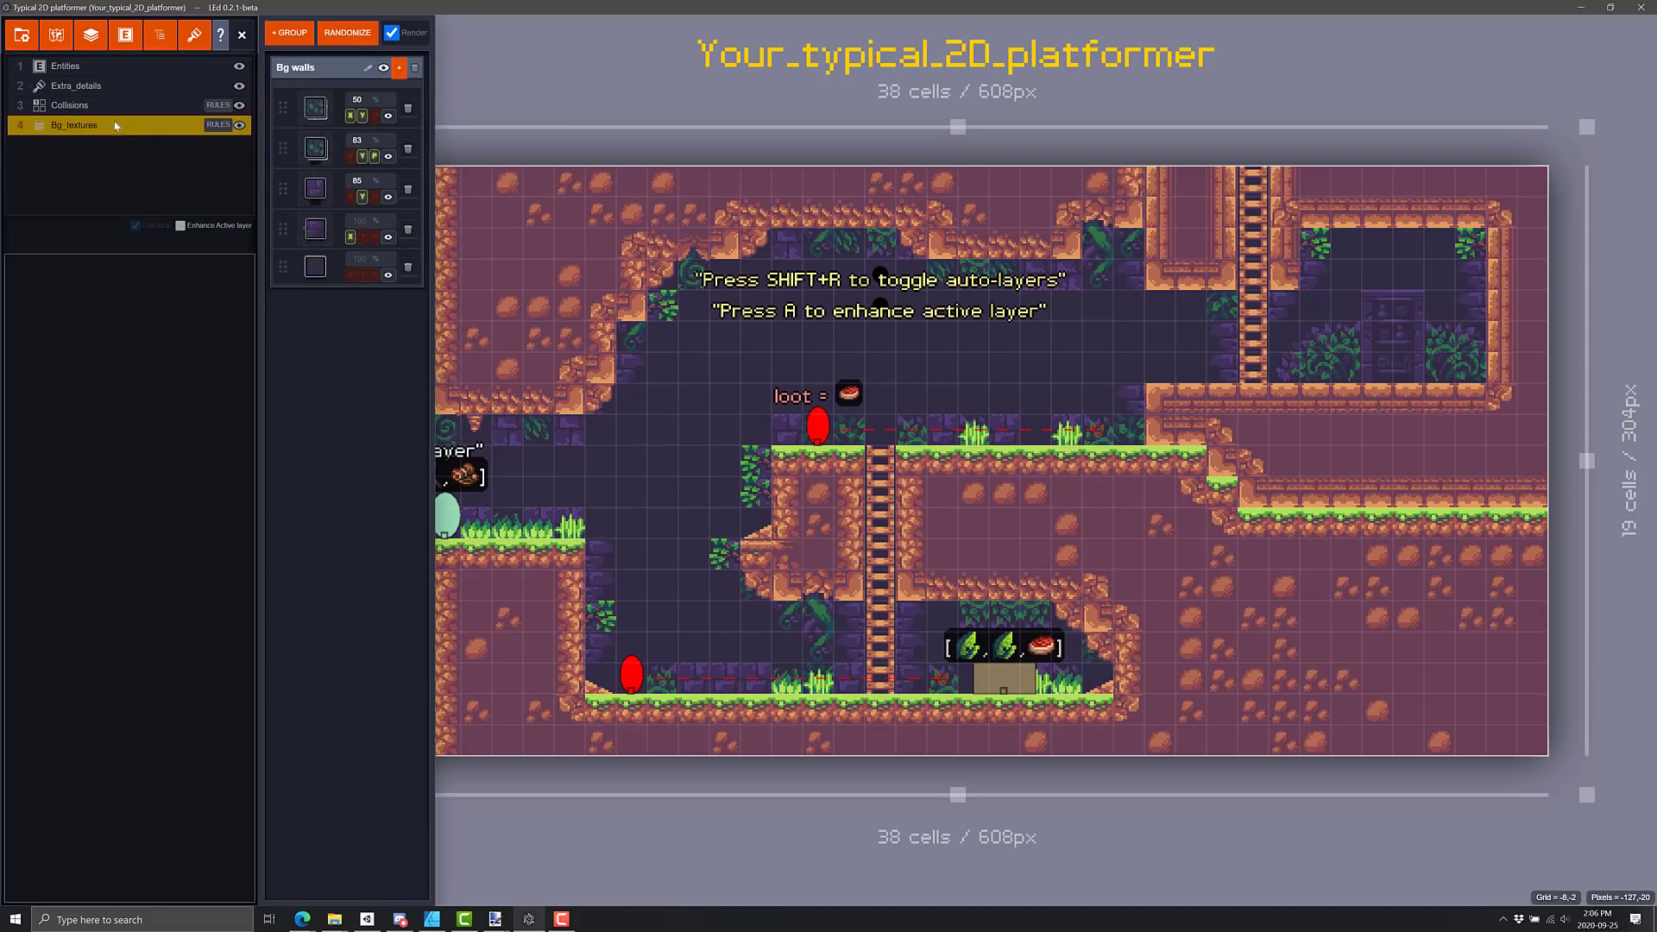
key("Escape")
Step: Look through the Player, Chest and Mob entities available on the Entities layer
left_click(62, 67)
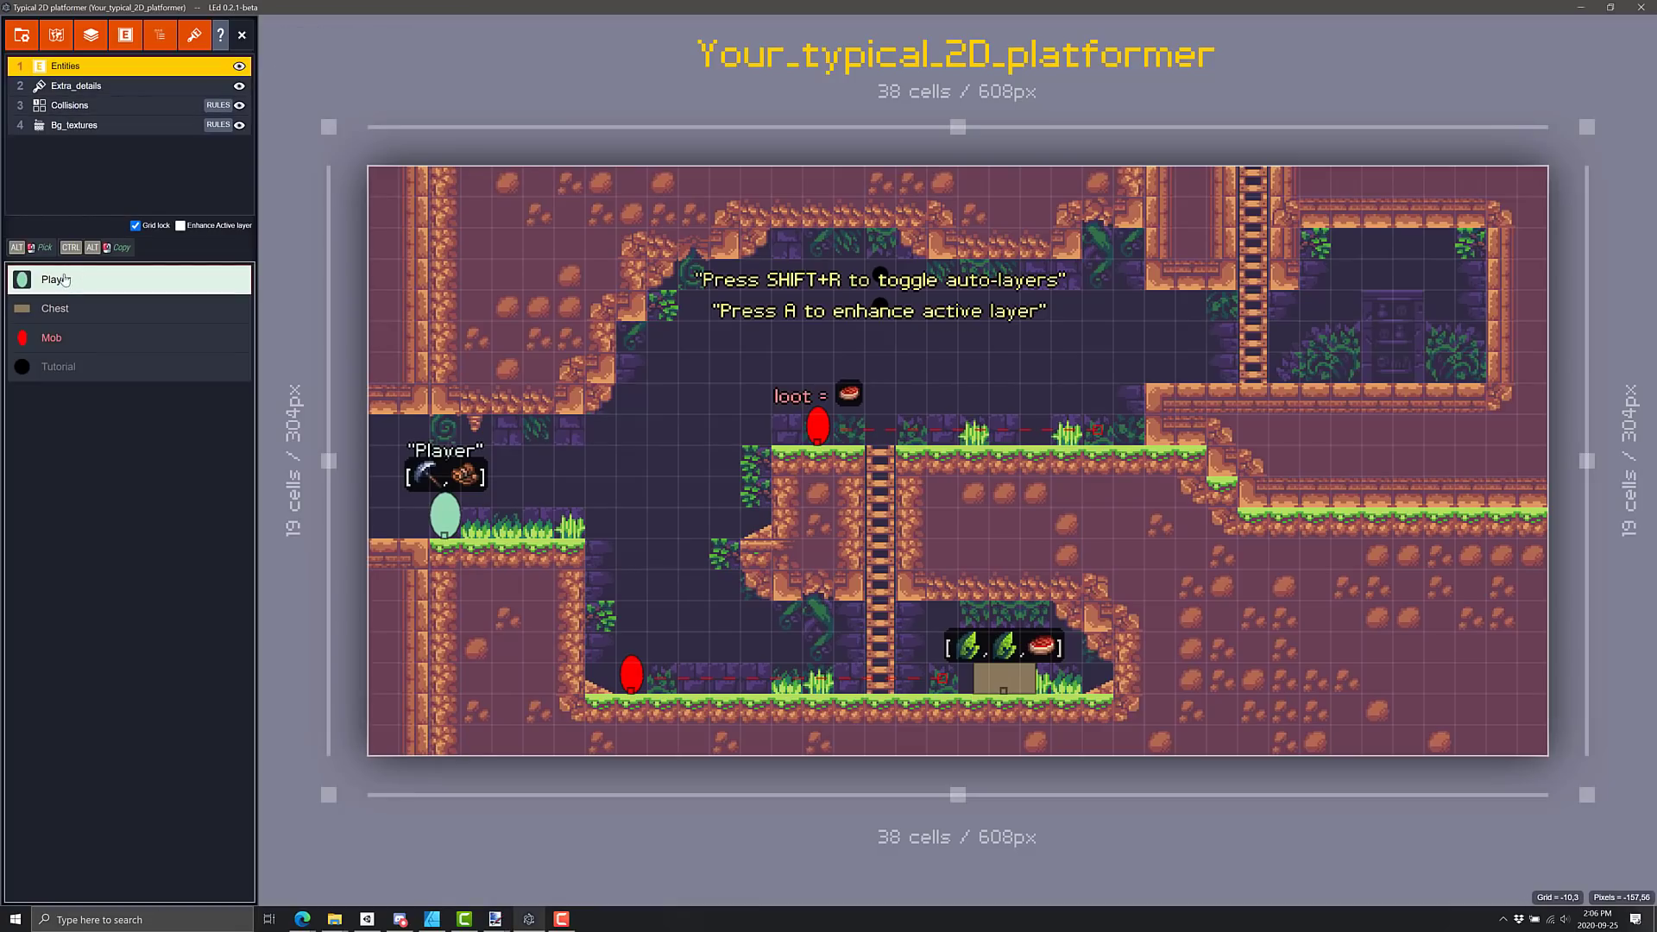
left_click(62, 308)
left_click(63, 281)
left_click(64, 344)
left_click(63, 281)
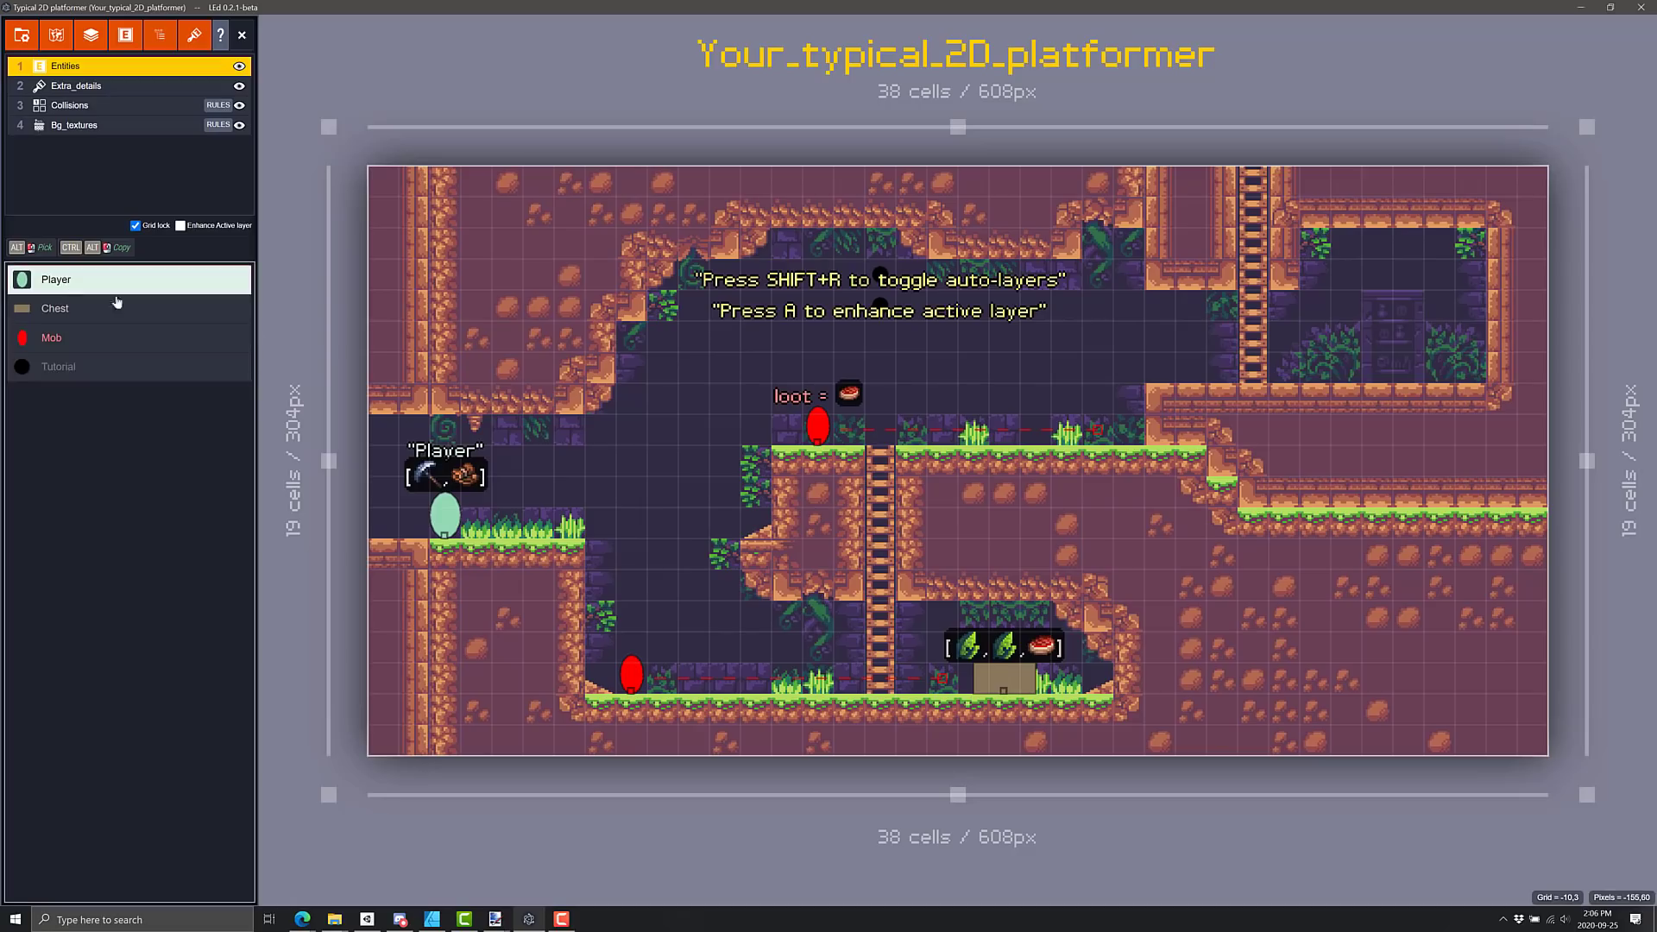
Step: Inspect the existing Player entity in the level and the enum options offered for its items
left_click(464, 473)
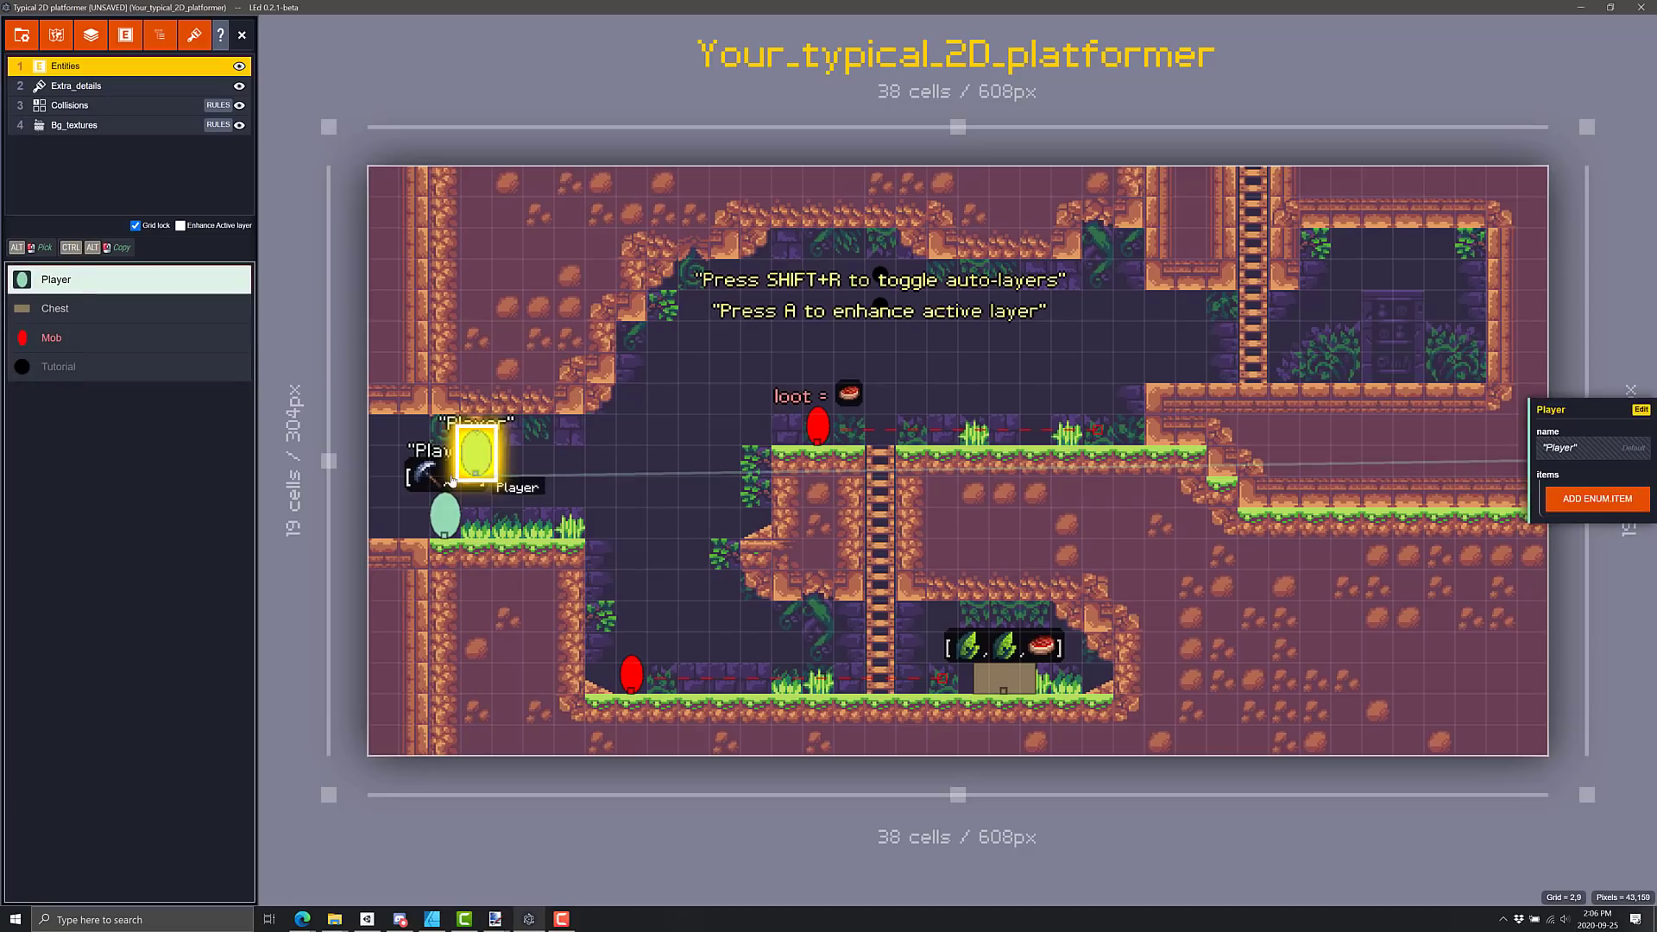
left_click(450, 521)
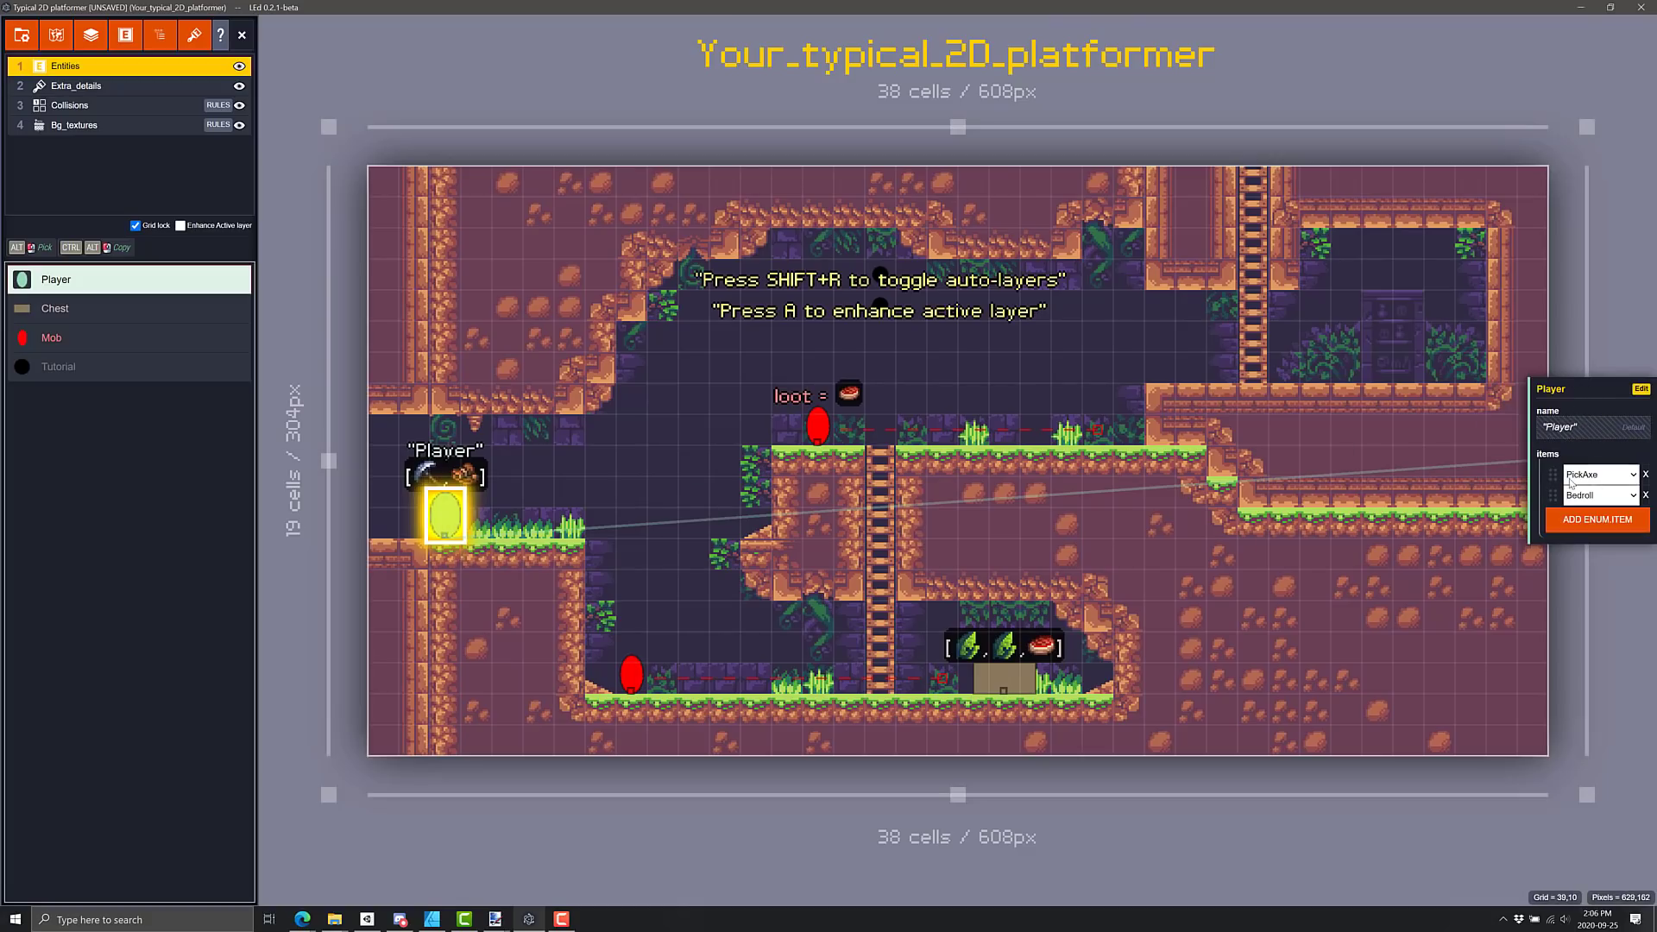
left_click(1612, 477)
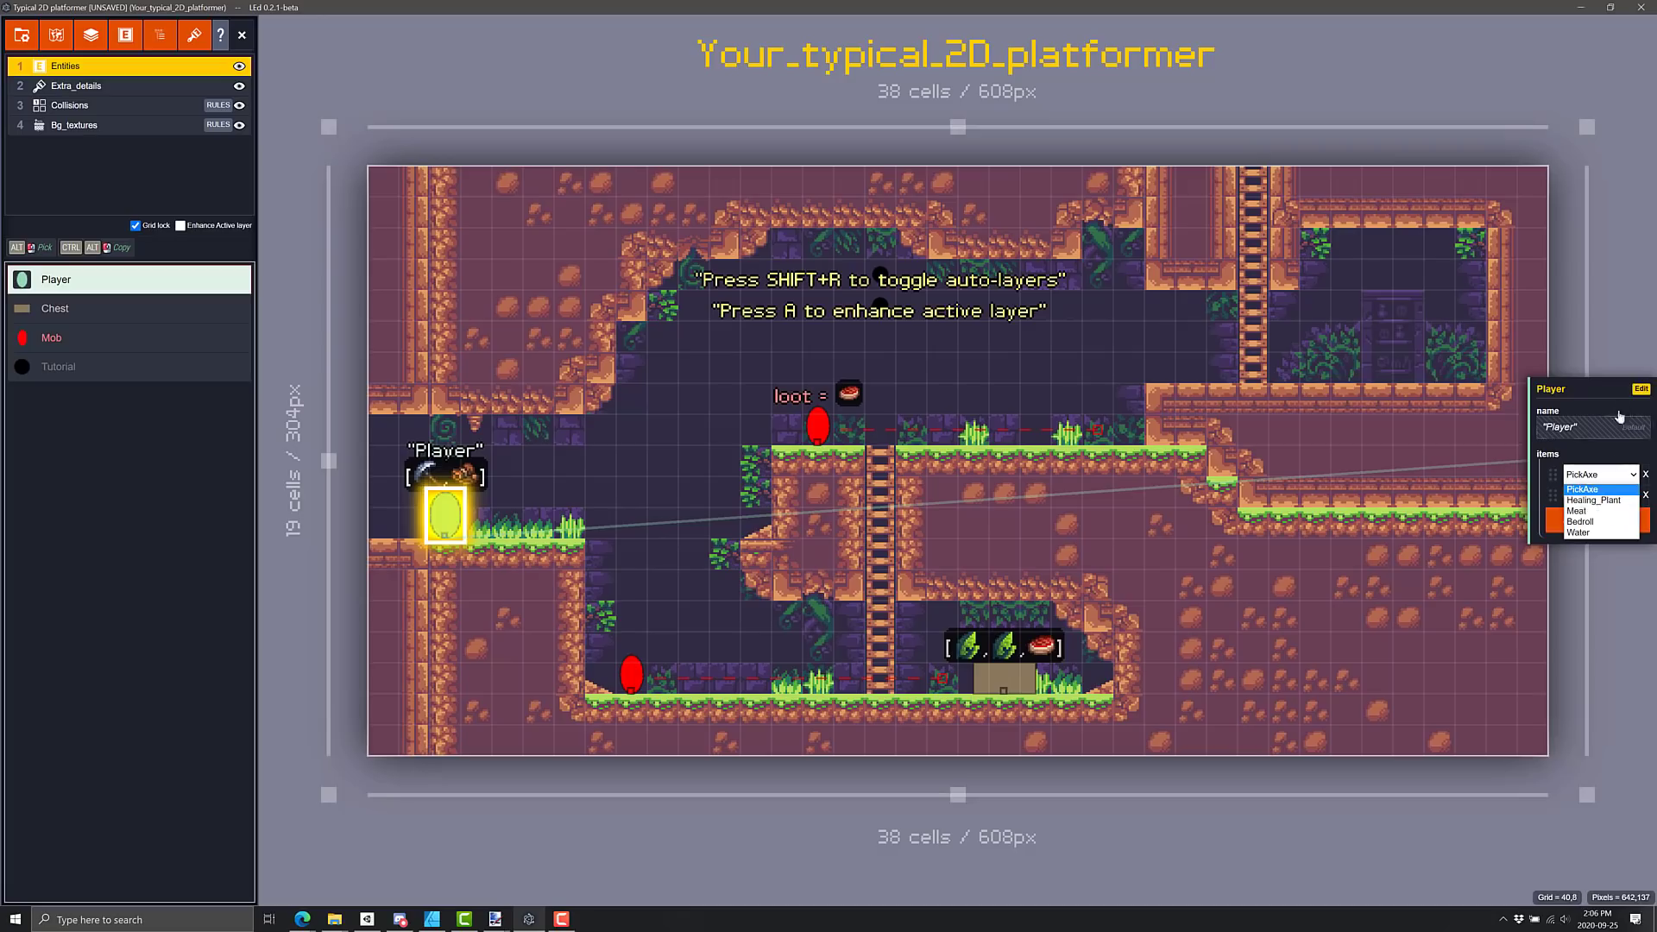
left_click(1622, 476)
left_click(1630, 498)
left_click(229, 623)
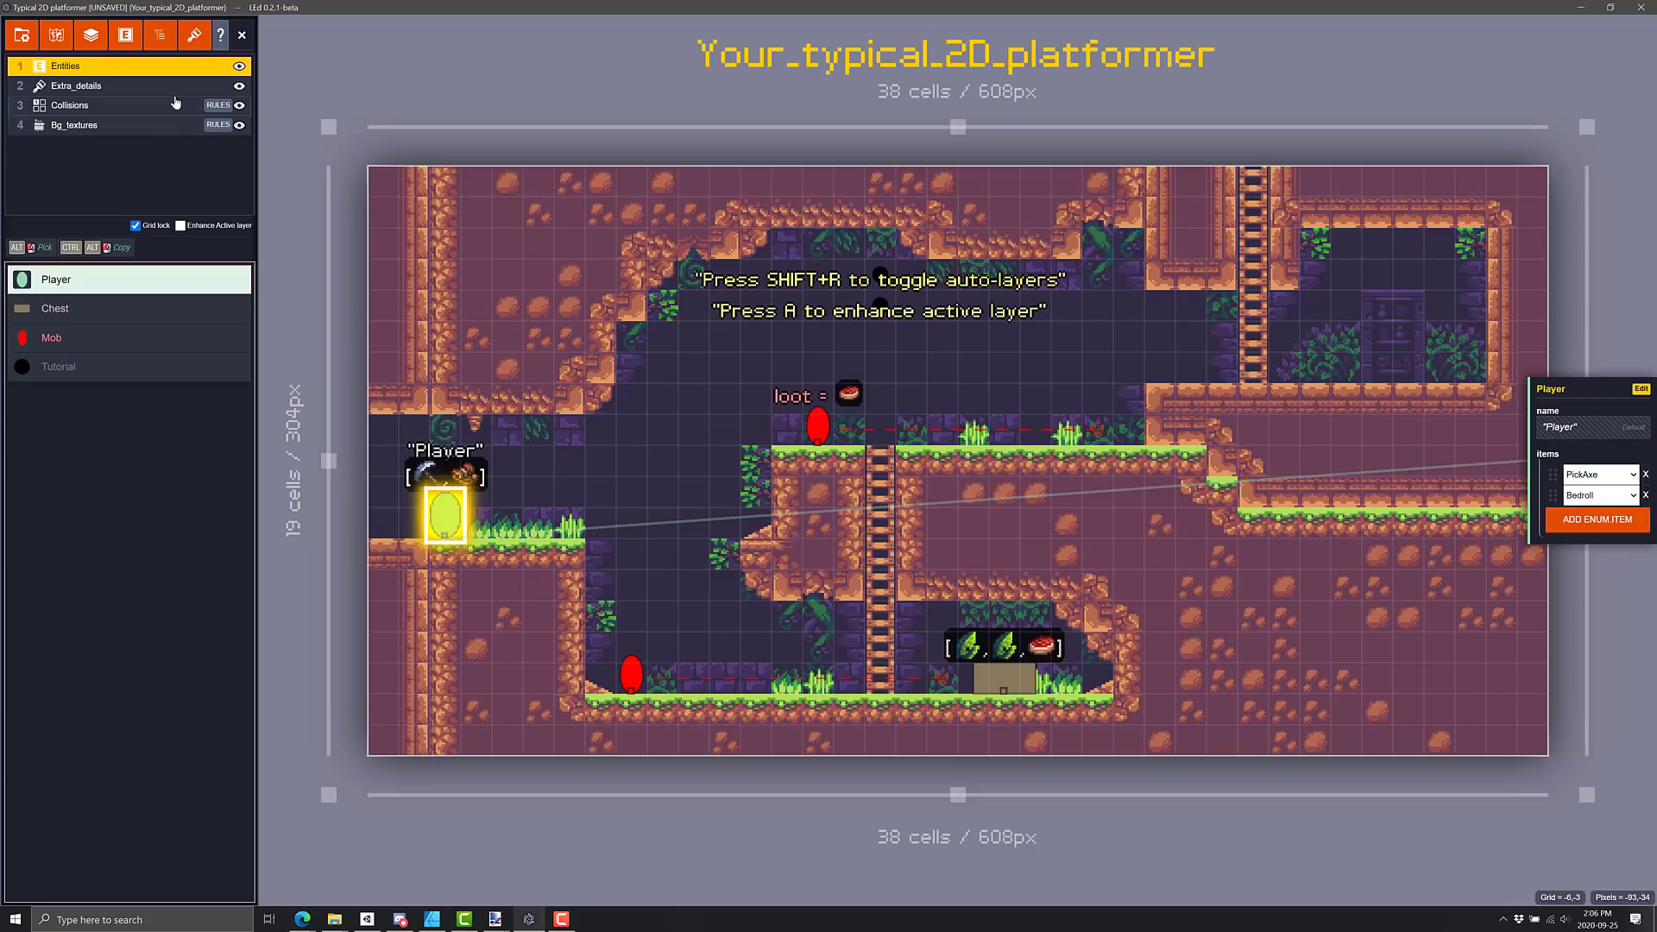
Step: Review the project definitions of the Player, Chest, Mob and Tutorial entities, including the Player's name and items fields
left_click(127, 39)
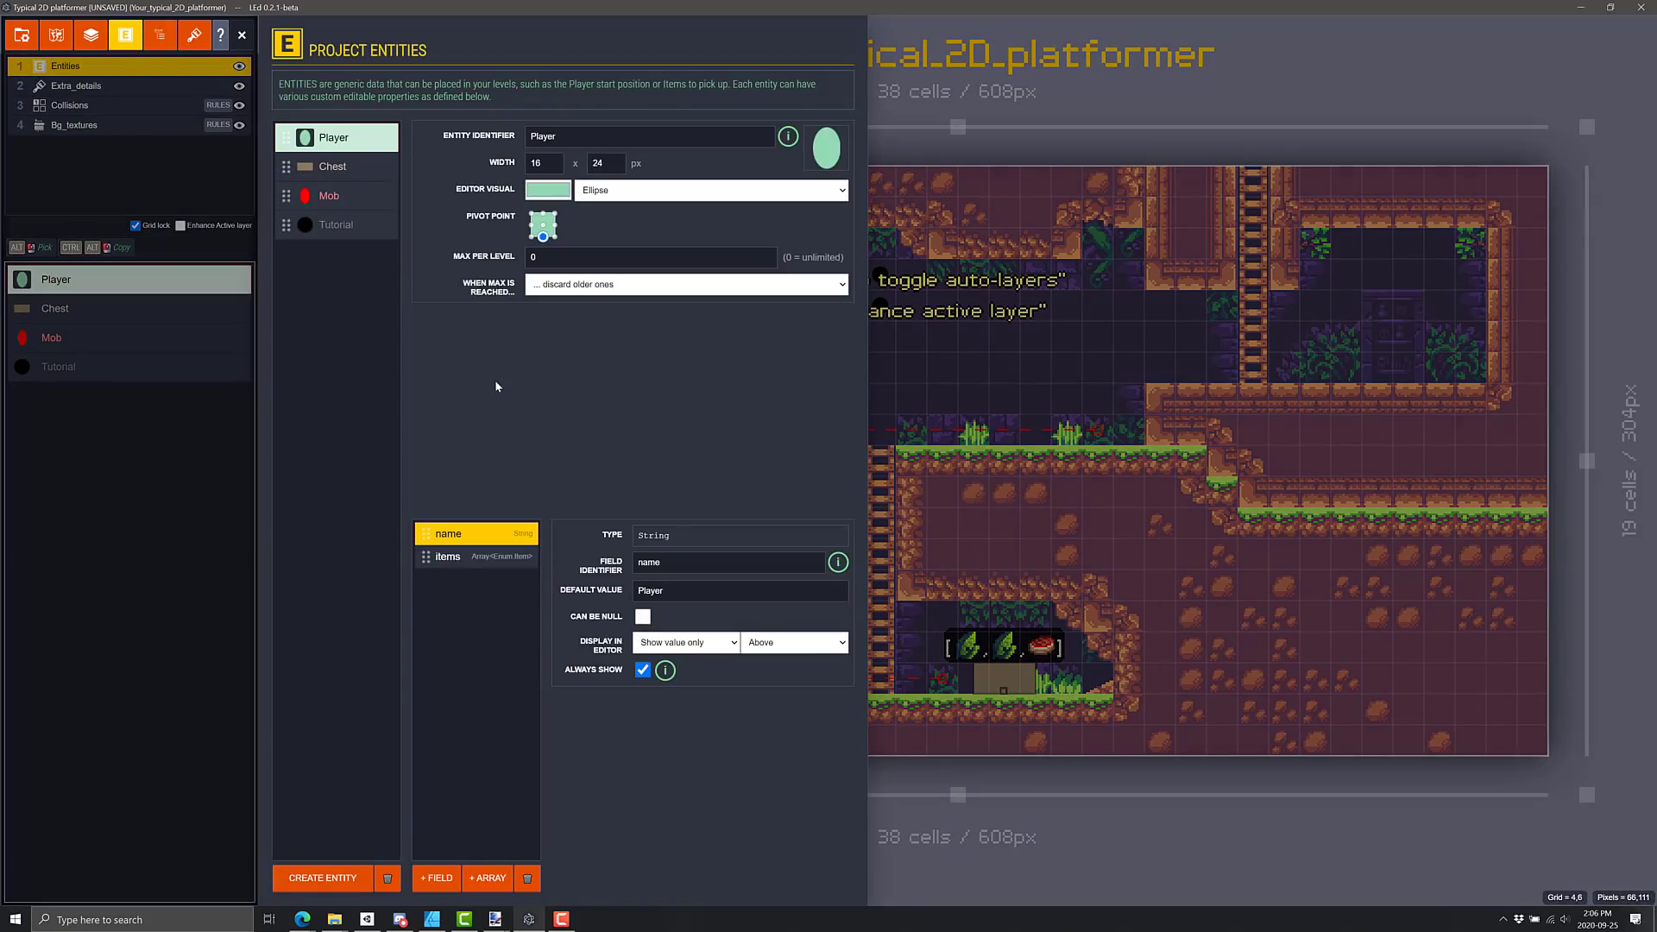
left_click(338, 169)
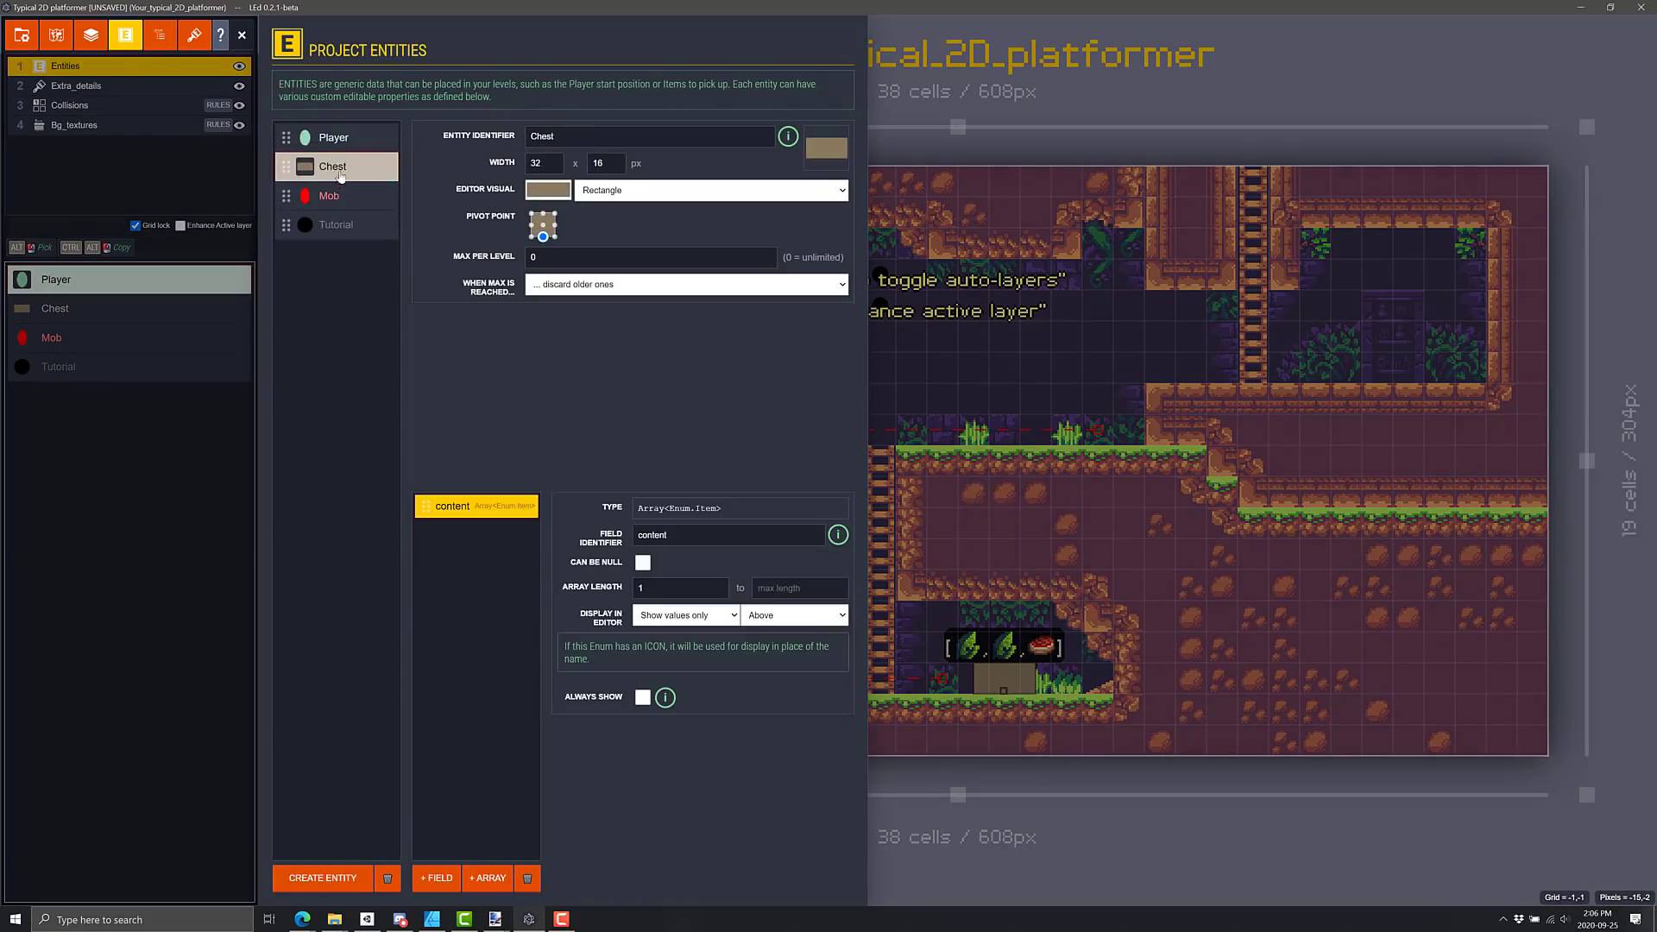
left_click(341, 204)
left_click(339, 226)
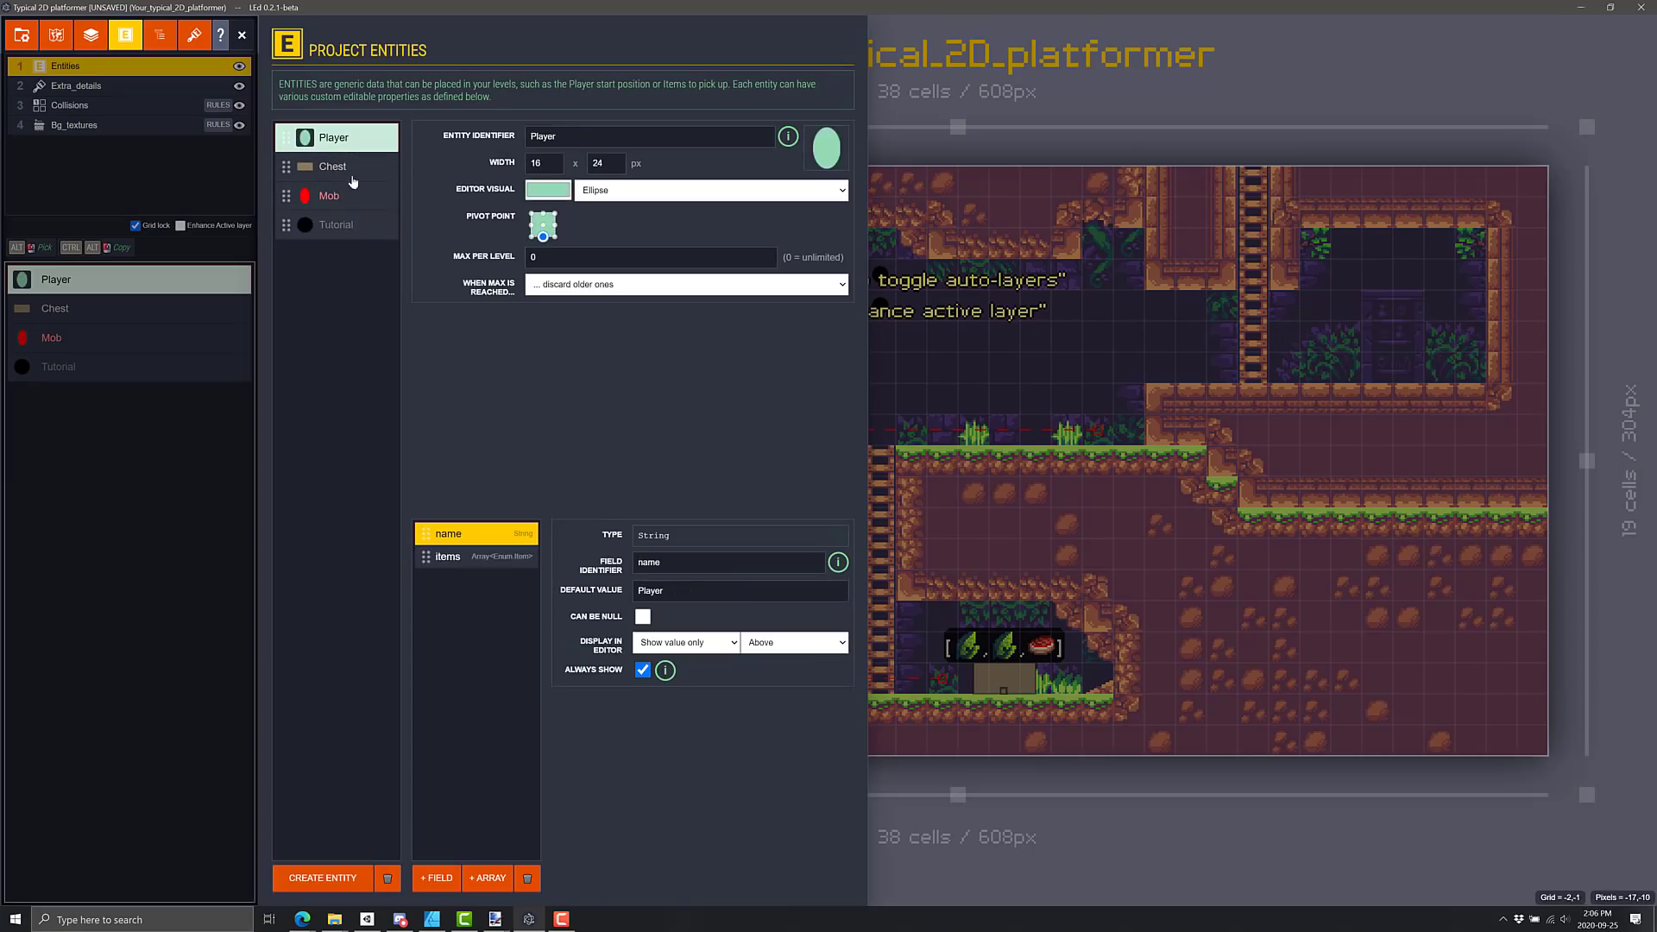
left_click(474, 556)
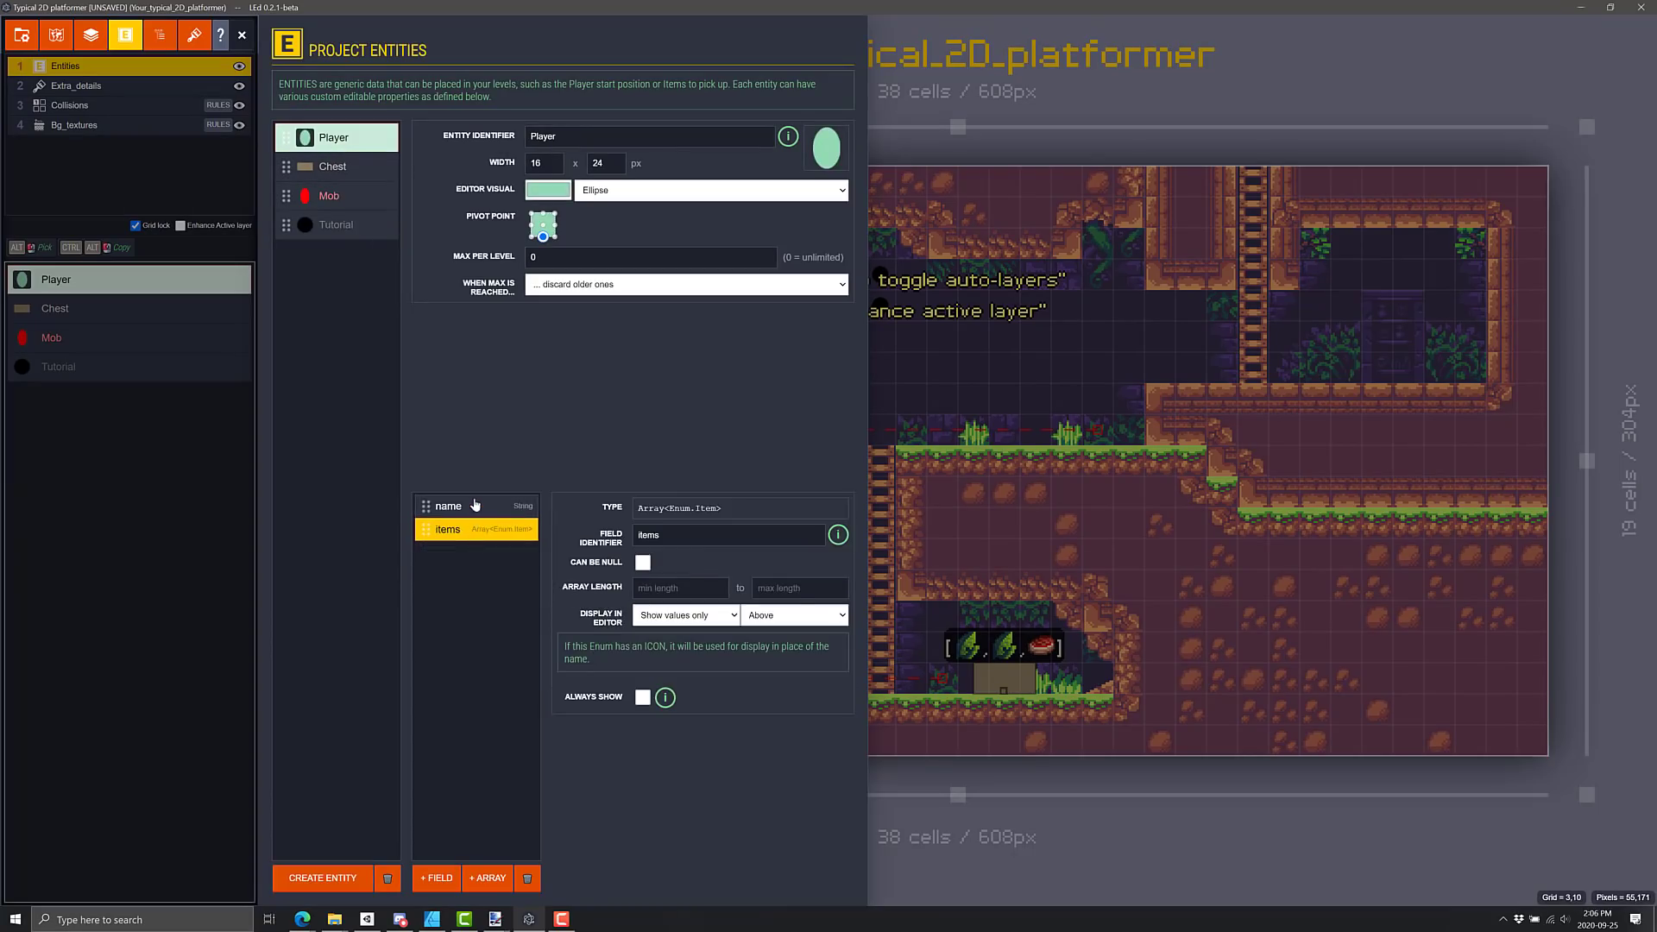
left_click(475, 505)
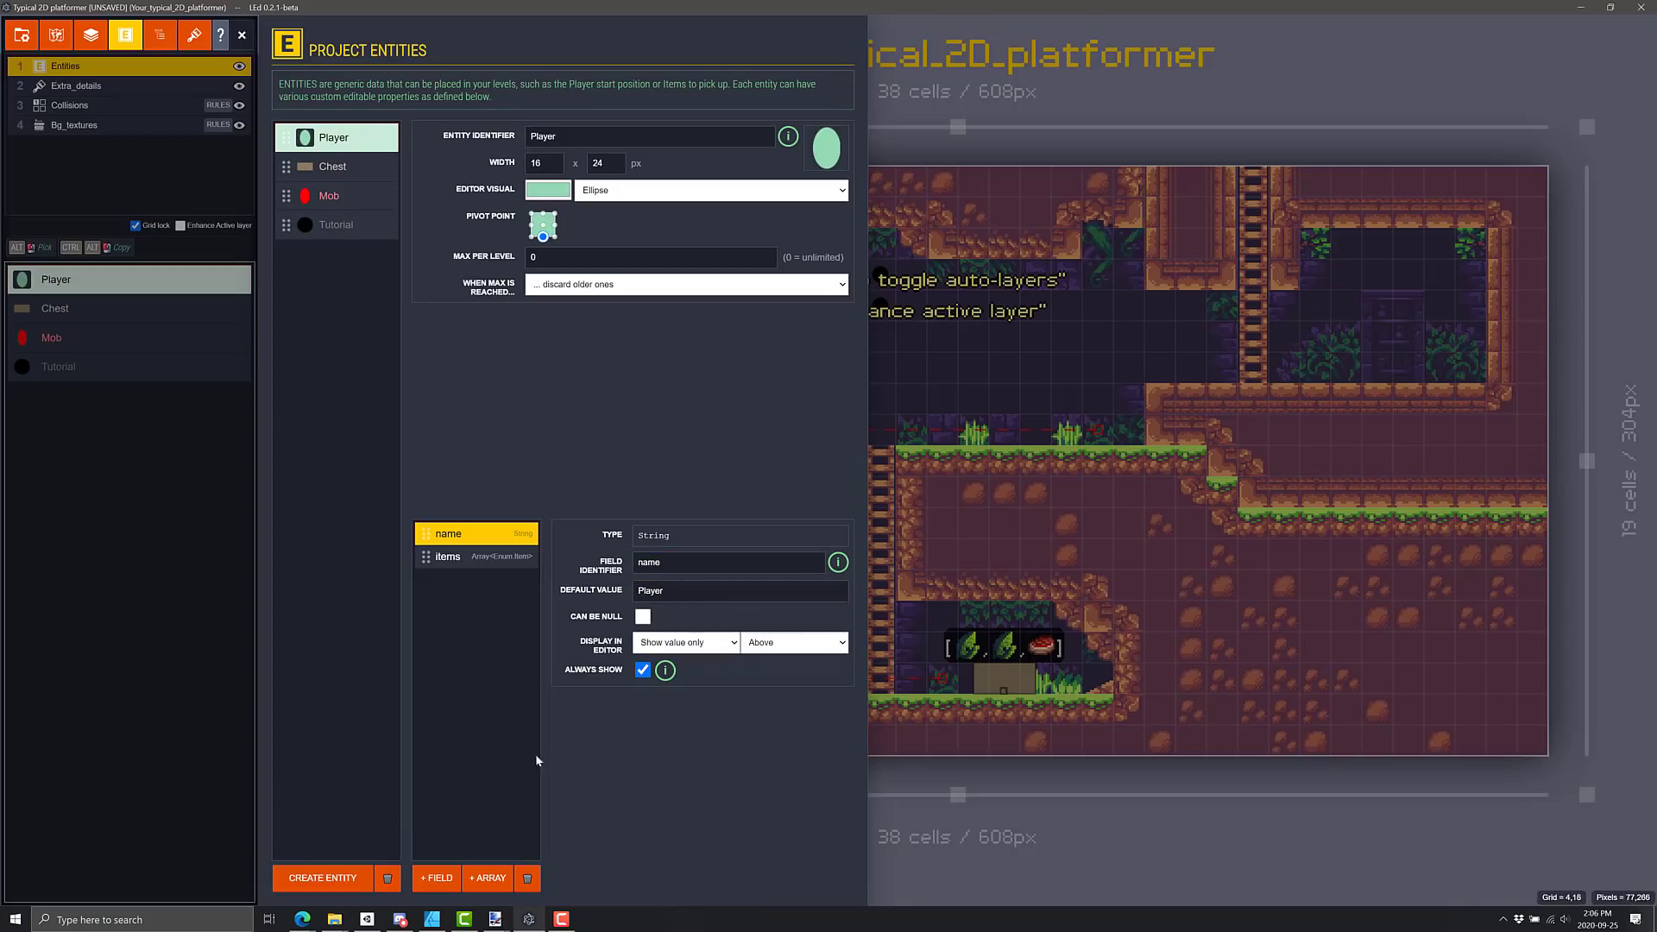
Step: View the field types available for a new Player field, and examine the Item enum that its items field uses
left_click(428, 874)
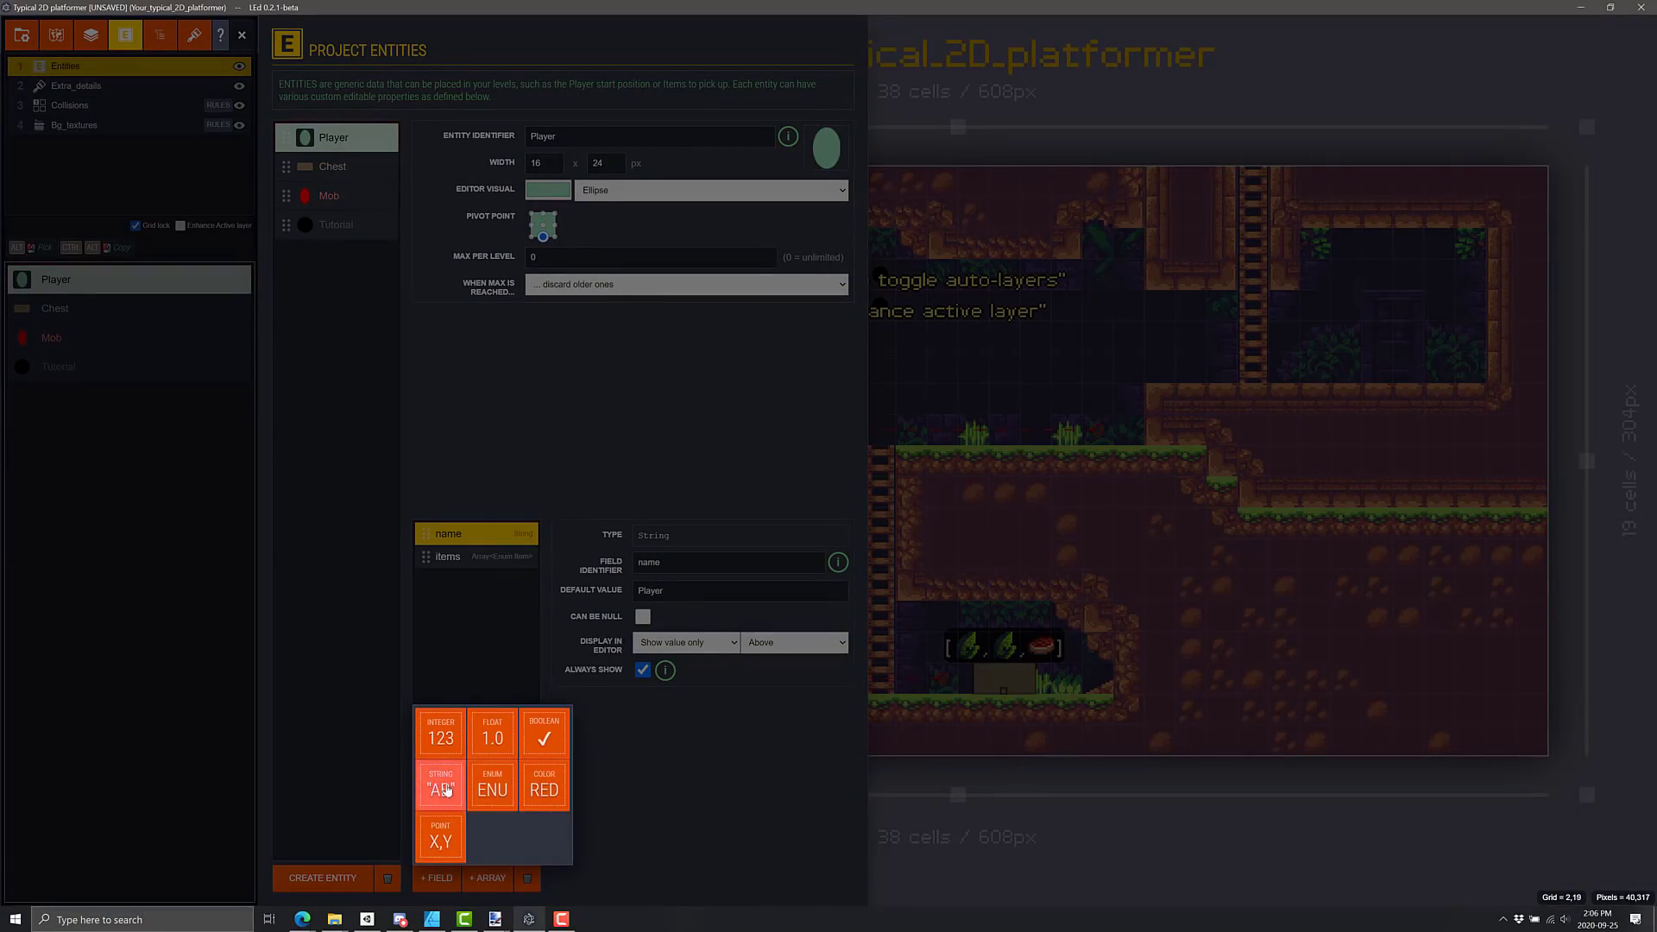
left_click(648, 793)
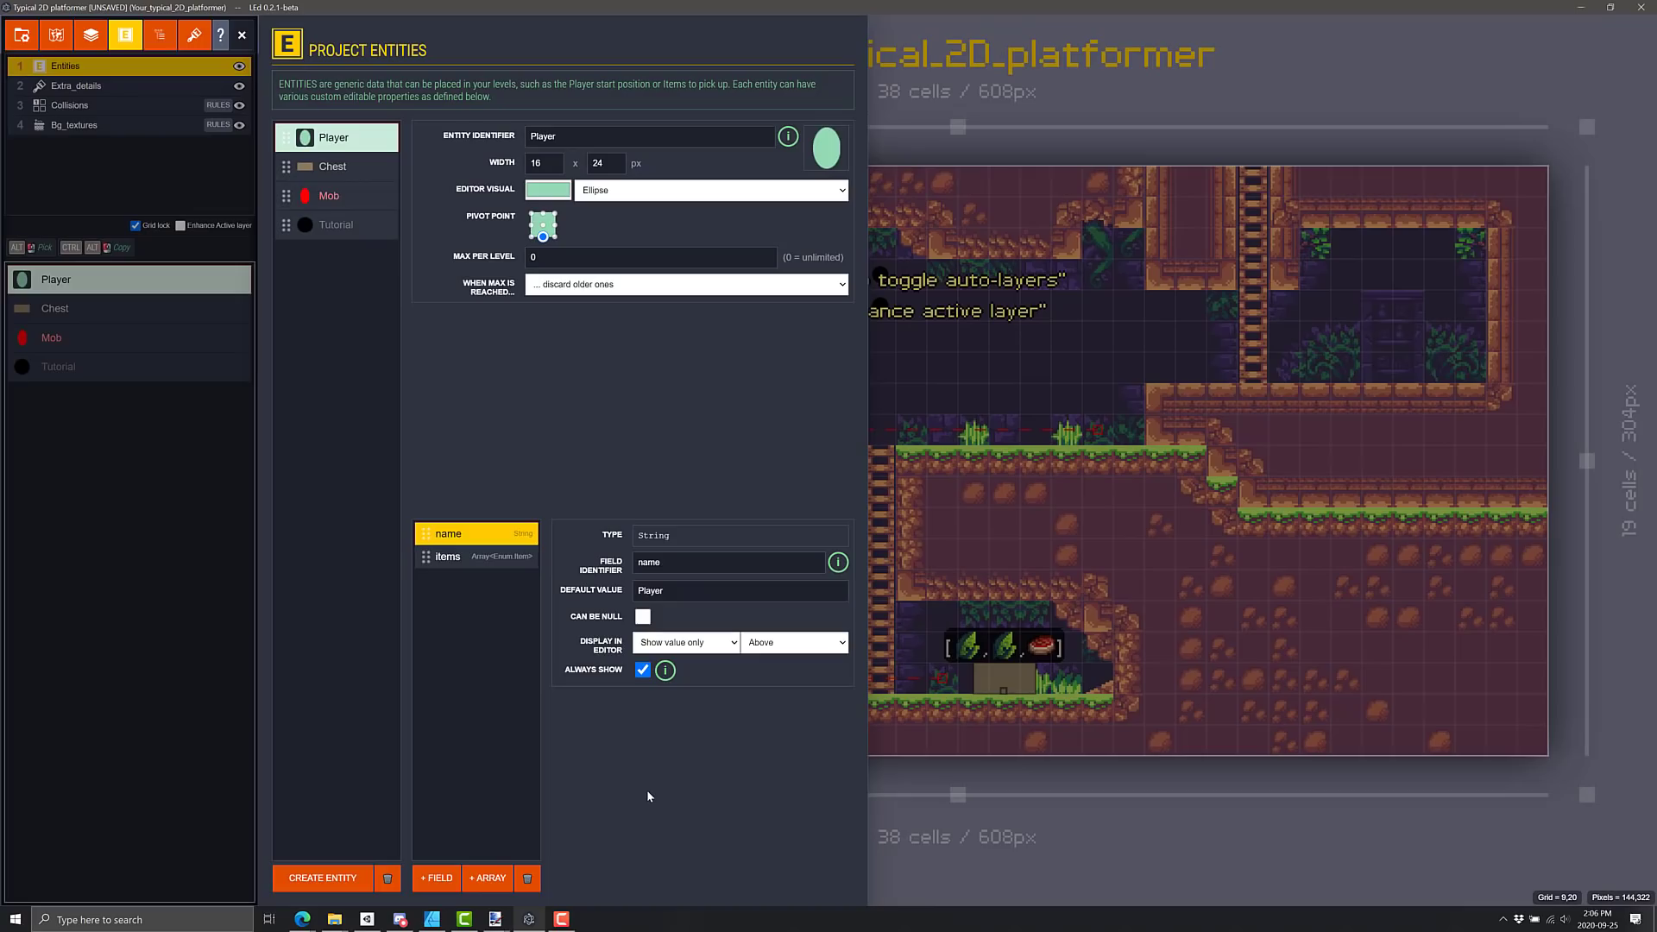
left_click(157, 40)
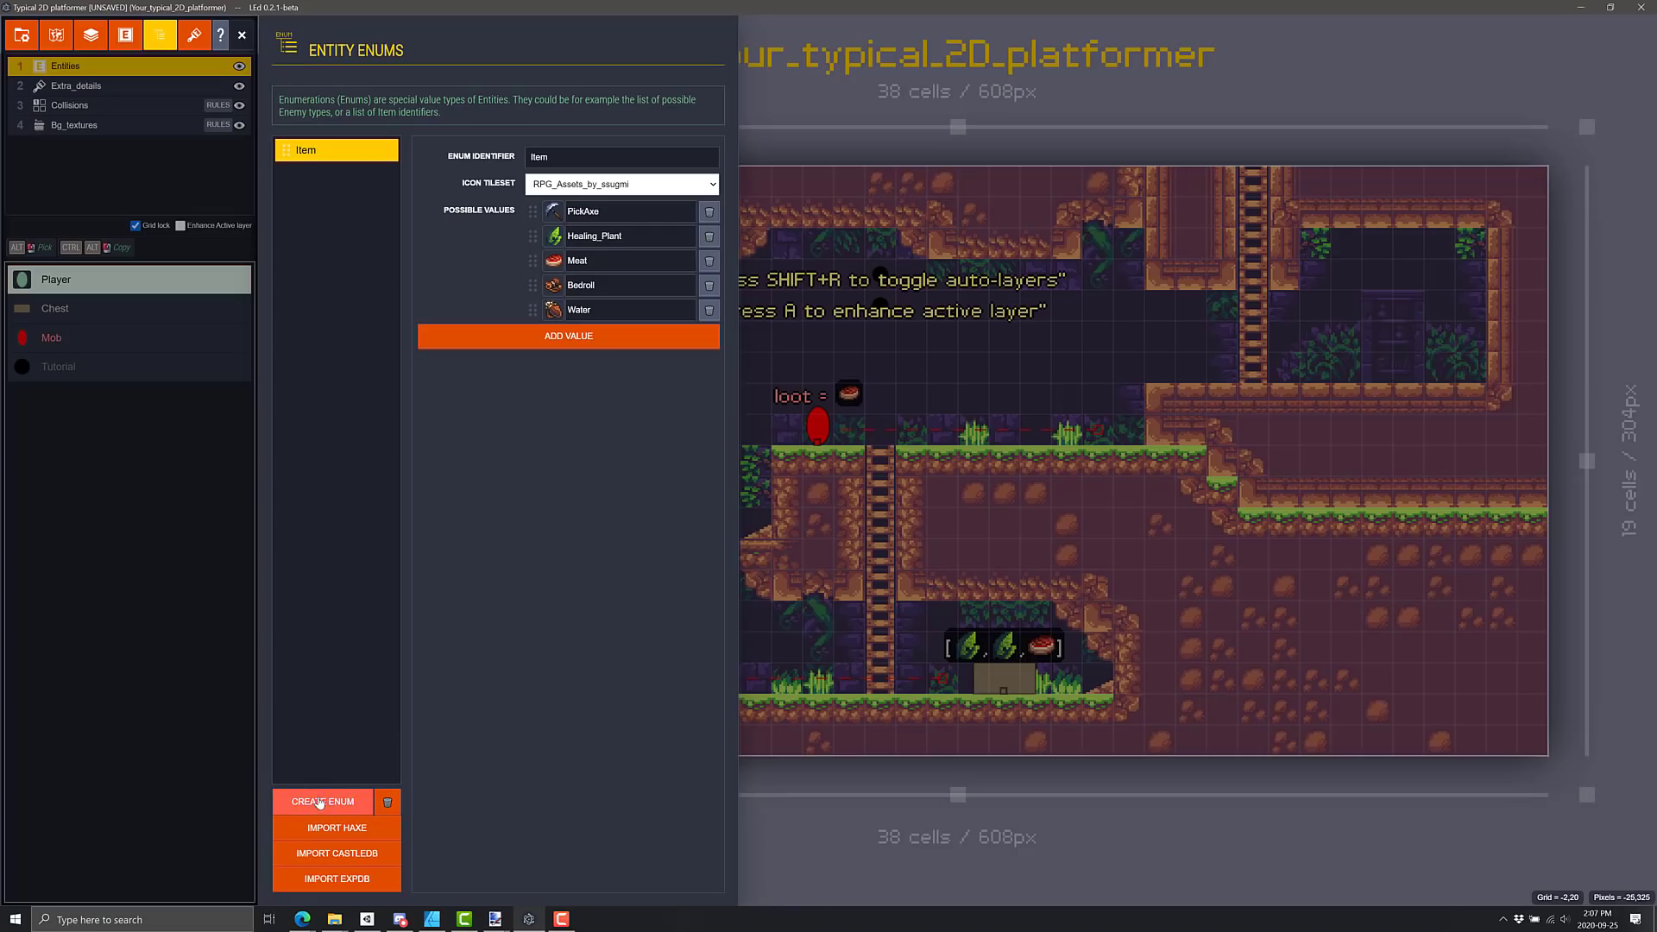
left_click(125, 35)
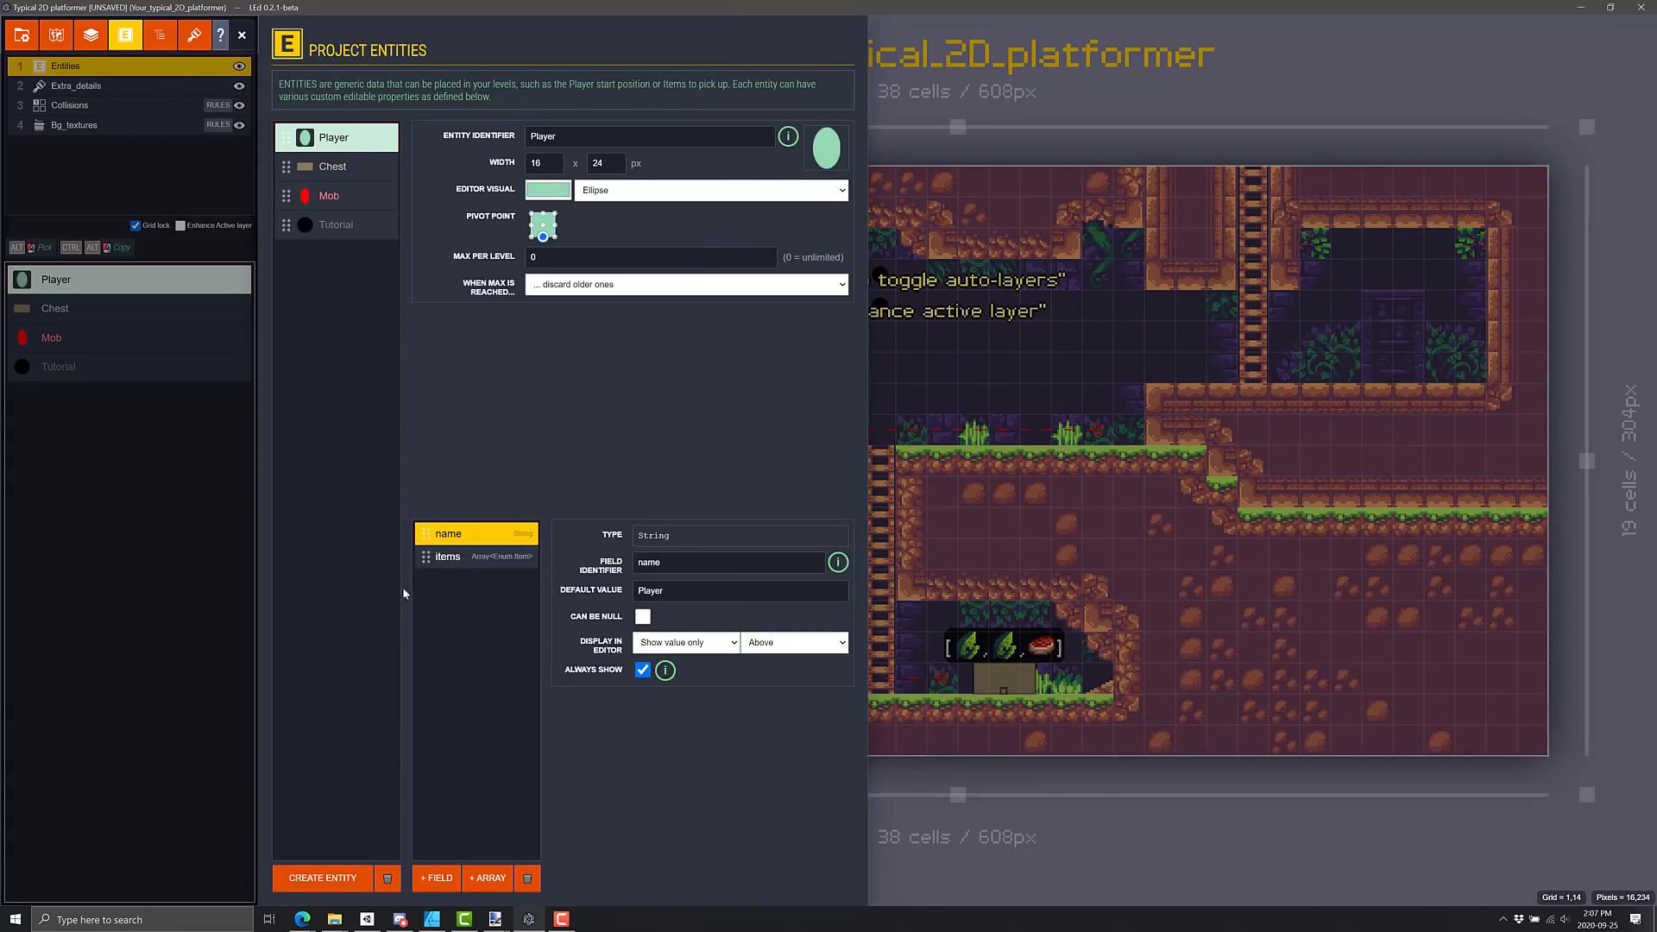
left_click(448, 556)
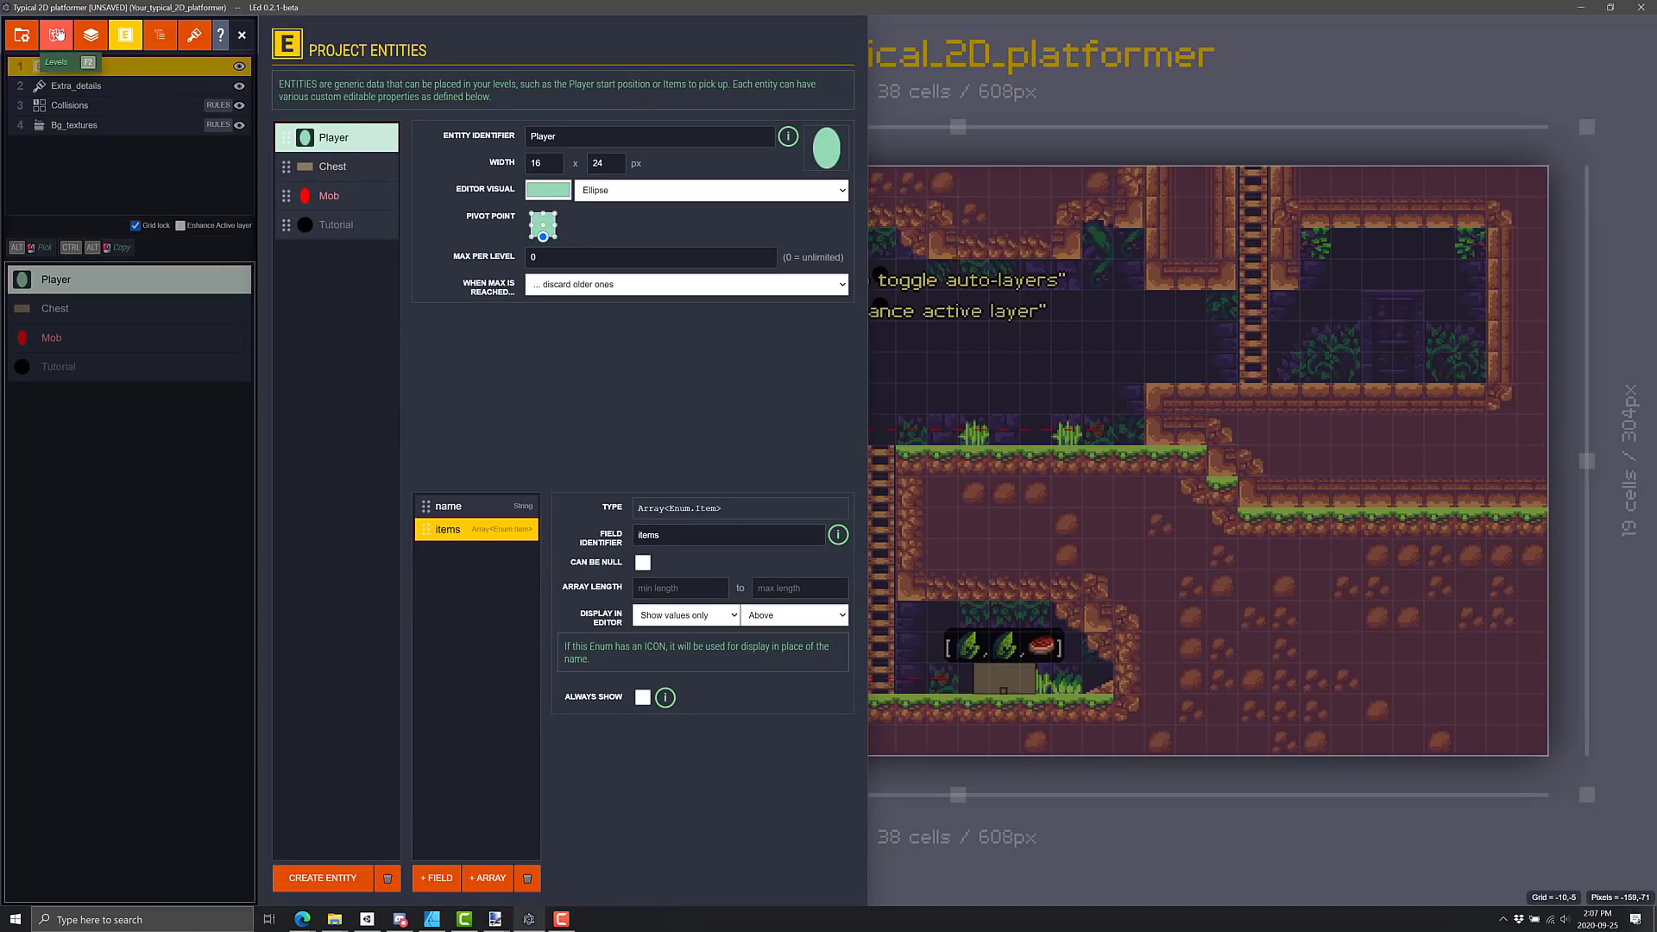
Step: View the project's level list, and inspect the placed Player and the upper Mob, including the Mob's loot options and patrol point
left_click(57, 35)
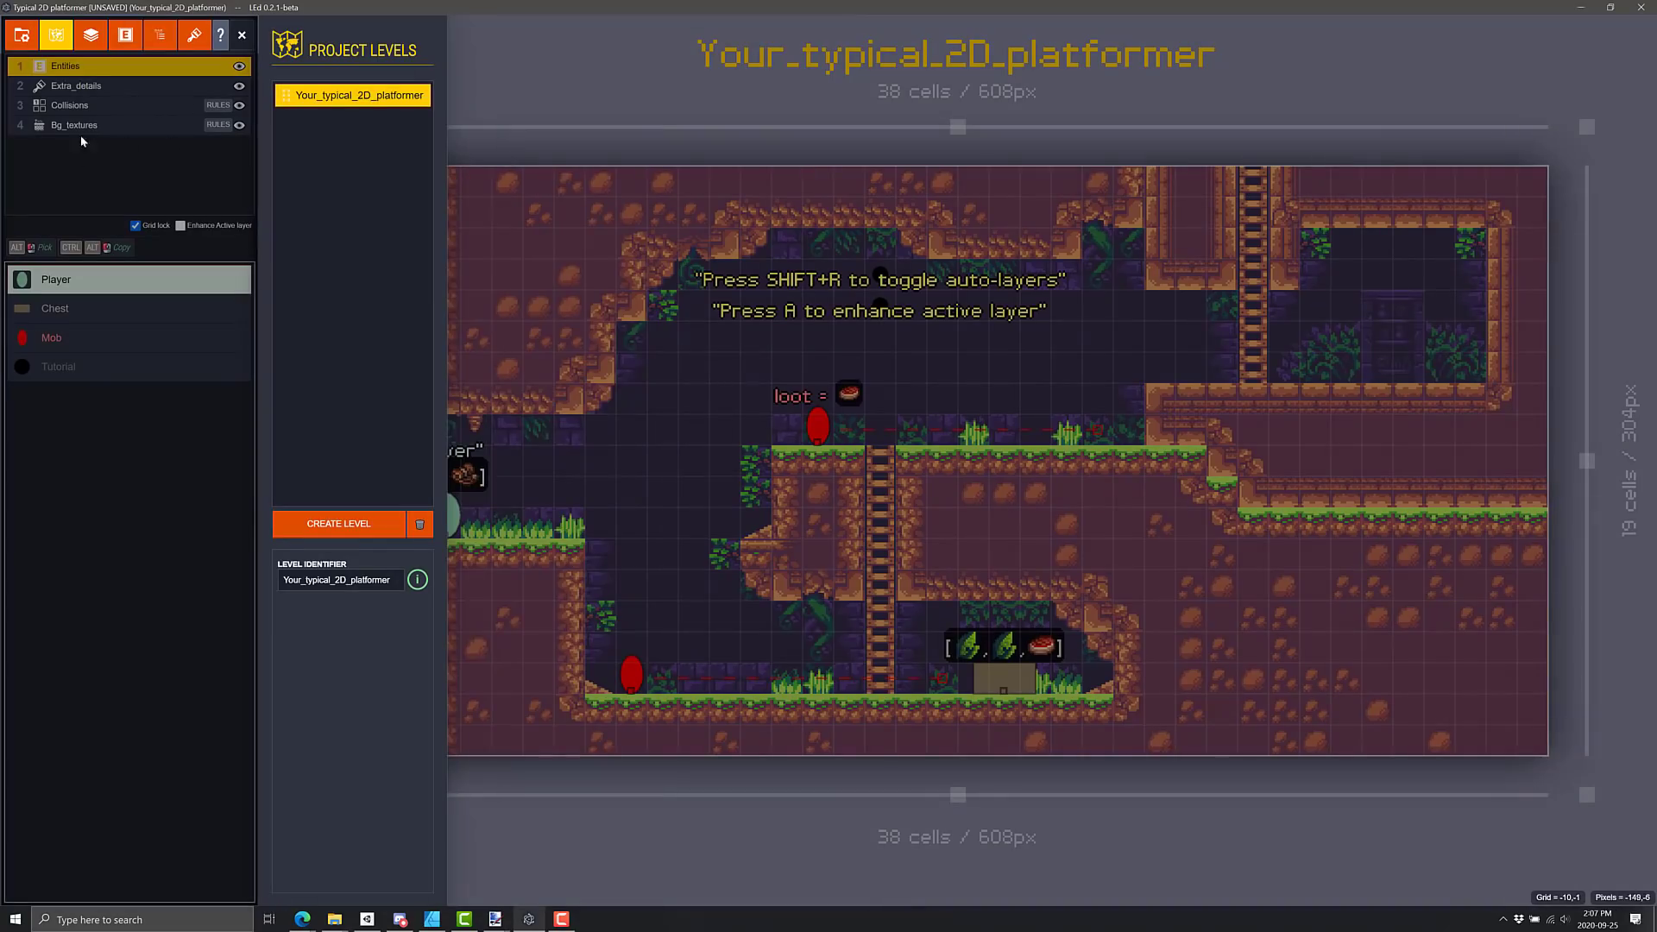
left_click(450, 509)
left_click(446, 515)
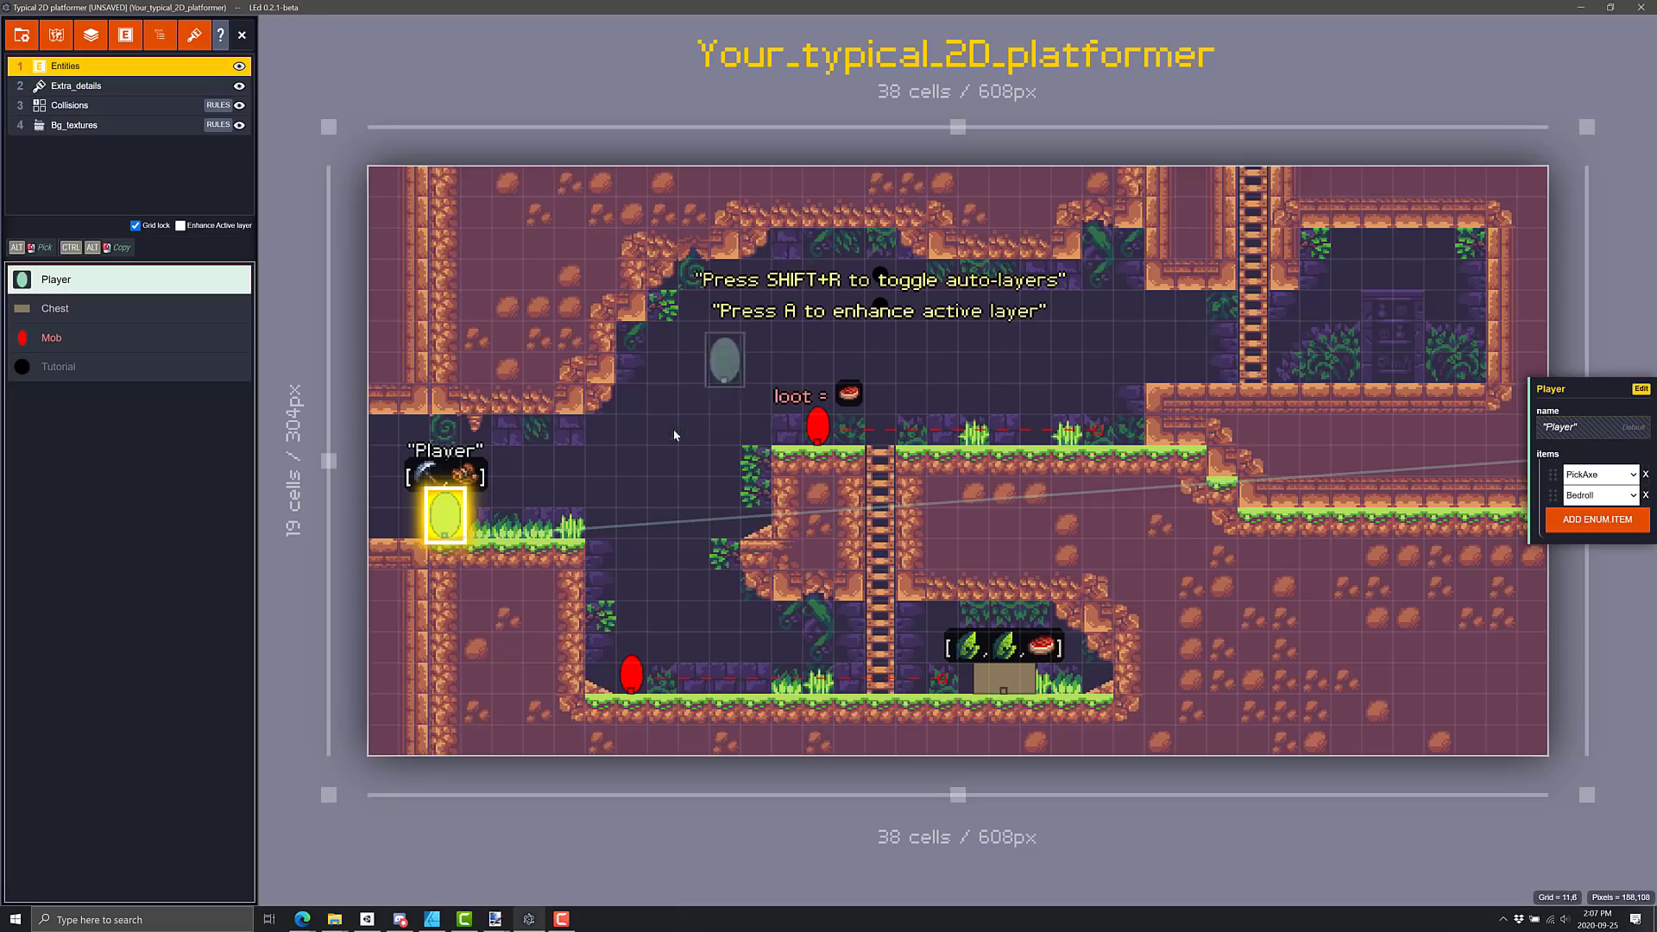
left_click(819, 438)
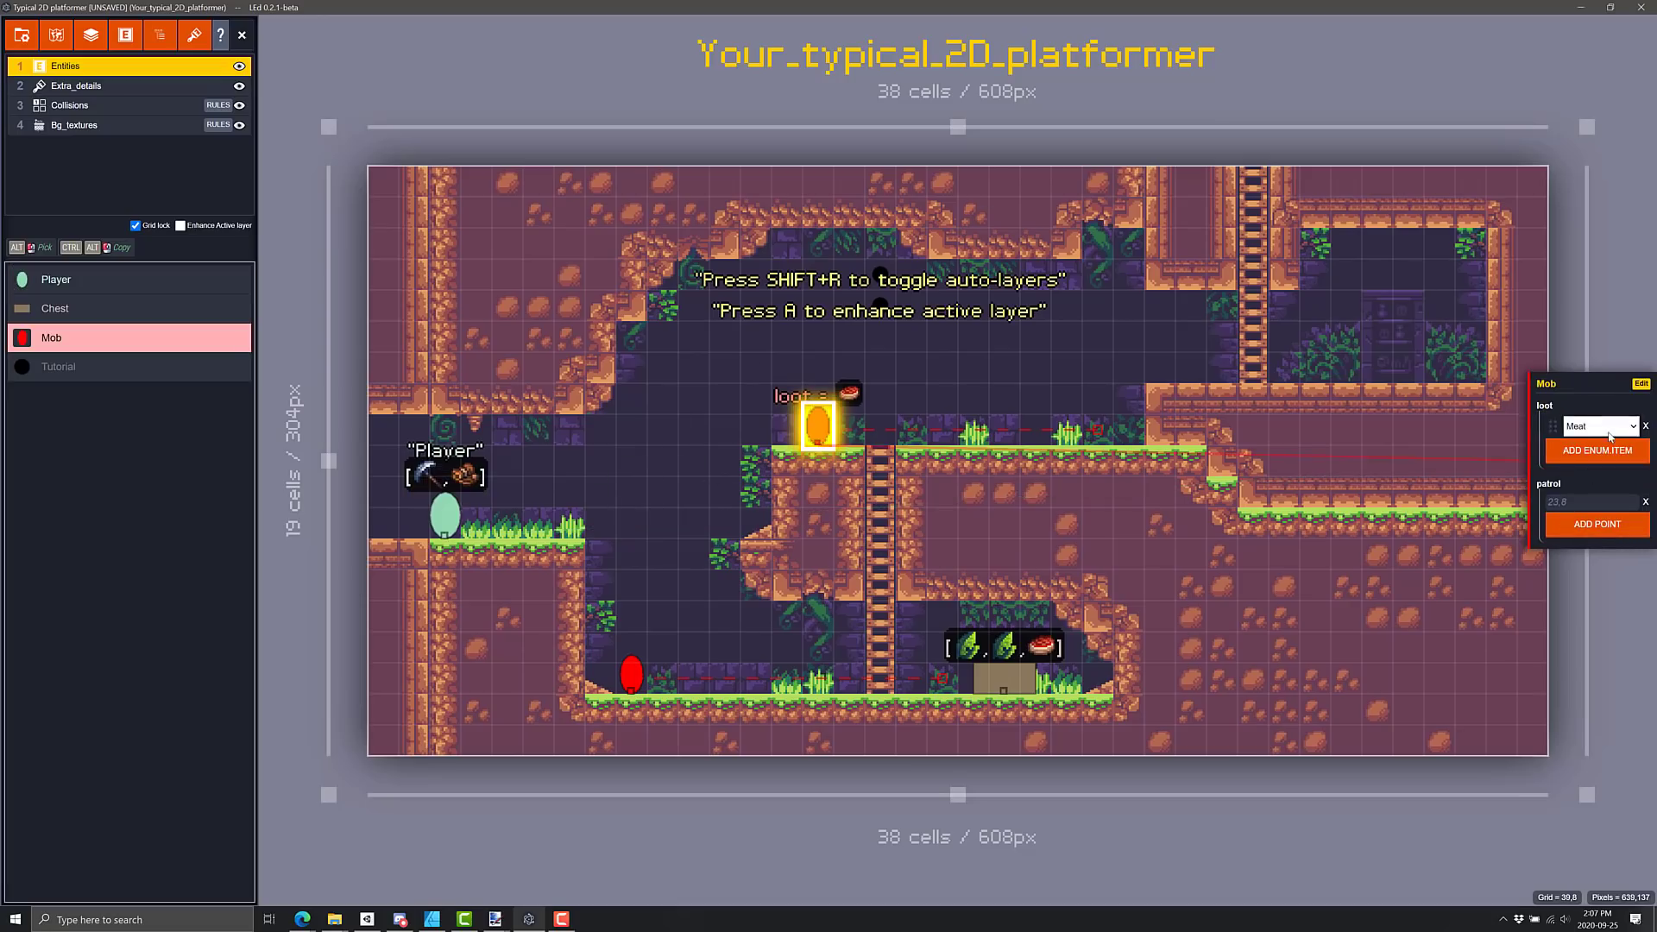
left_click(1619, 434)
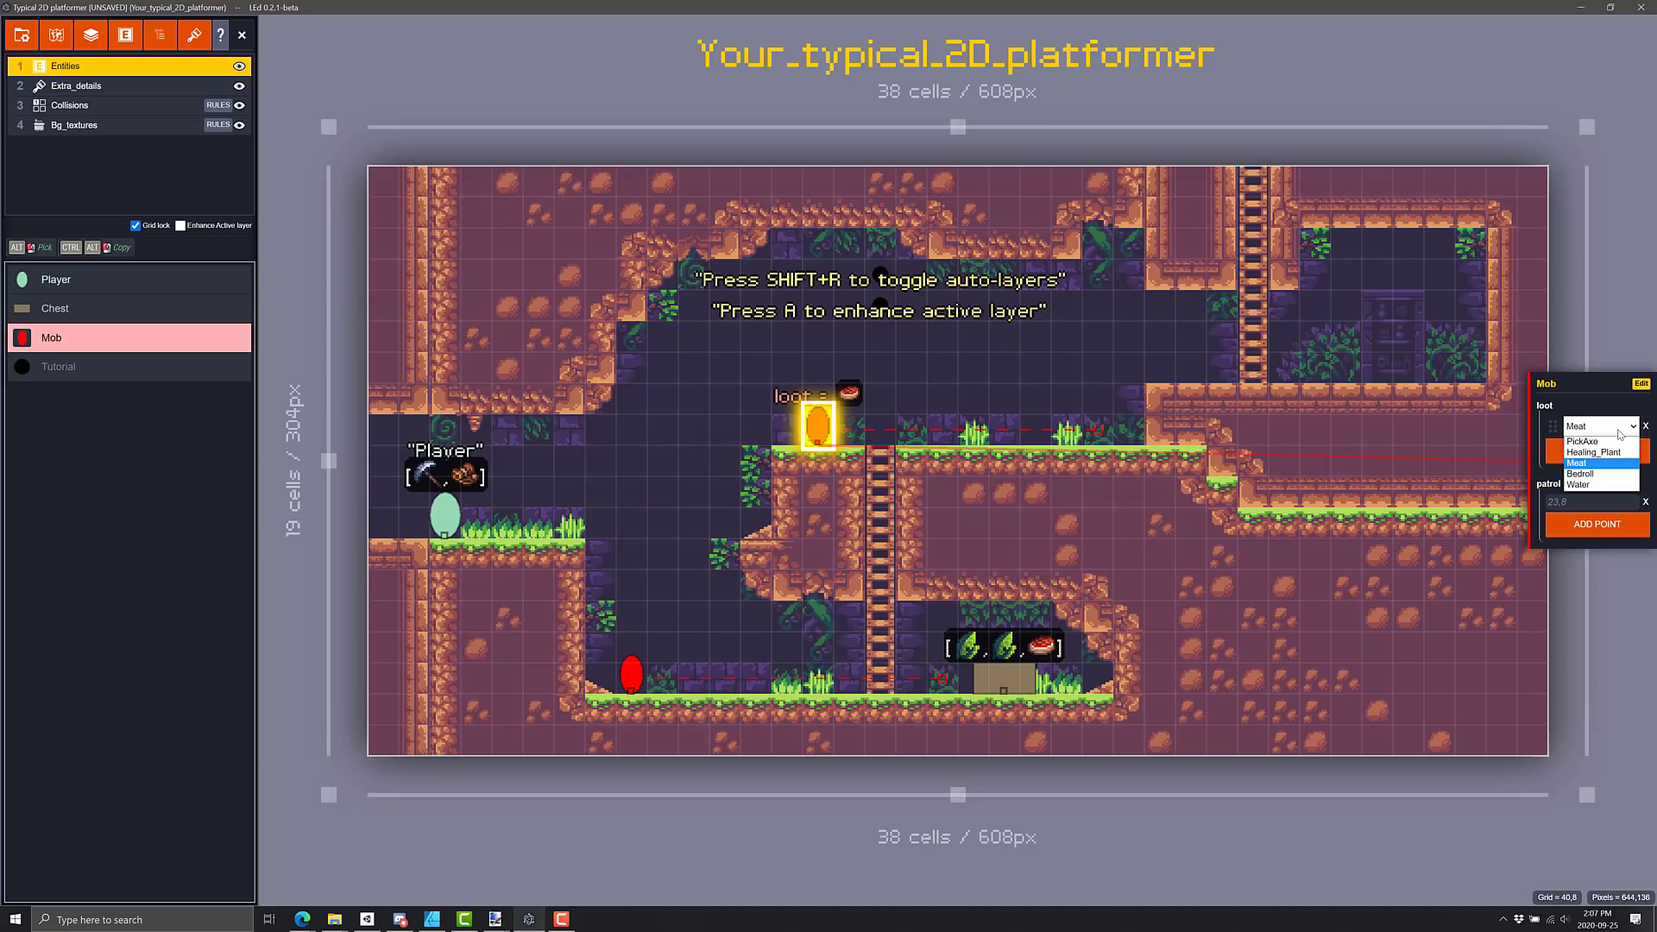
left_click(1601, 429)
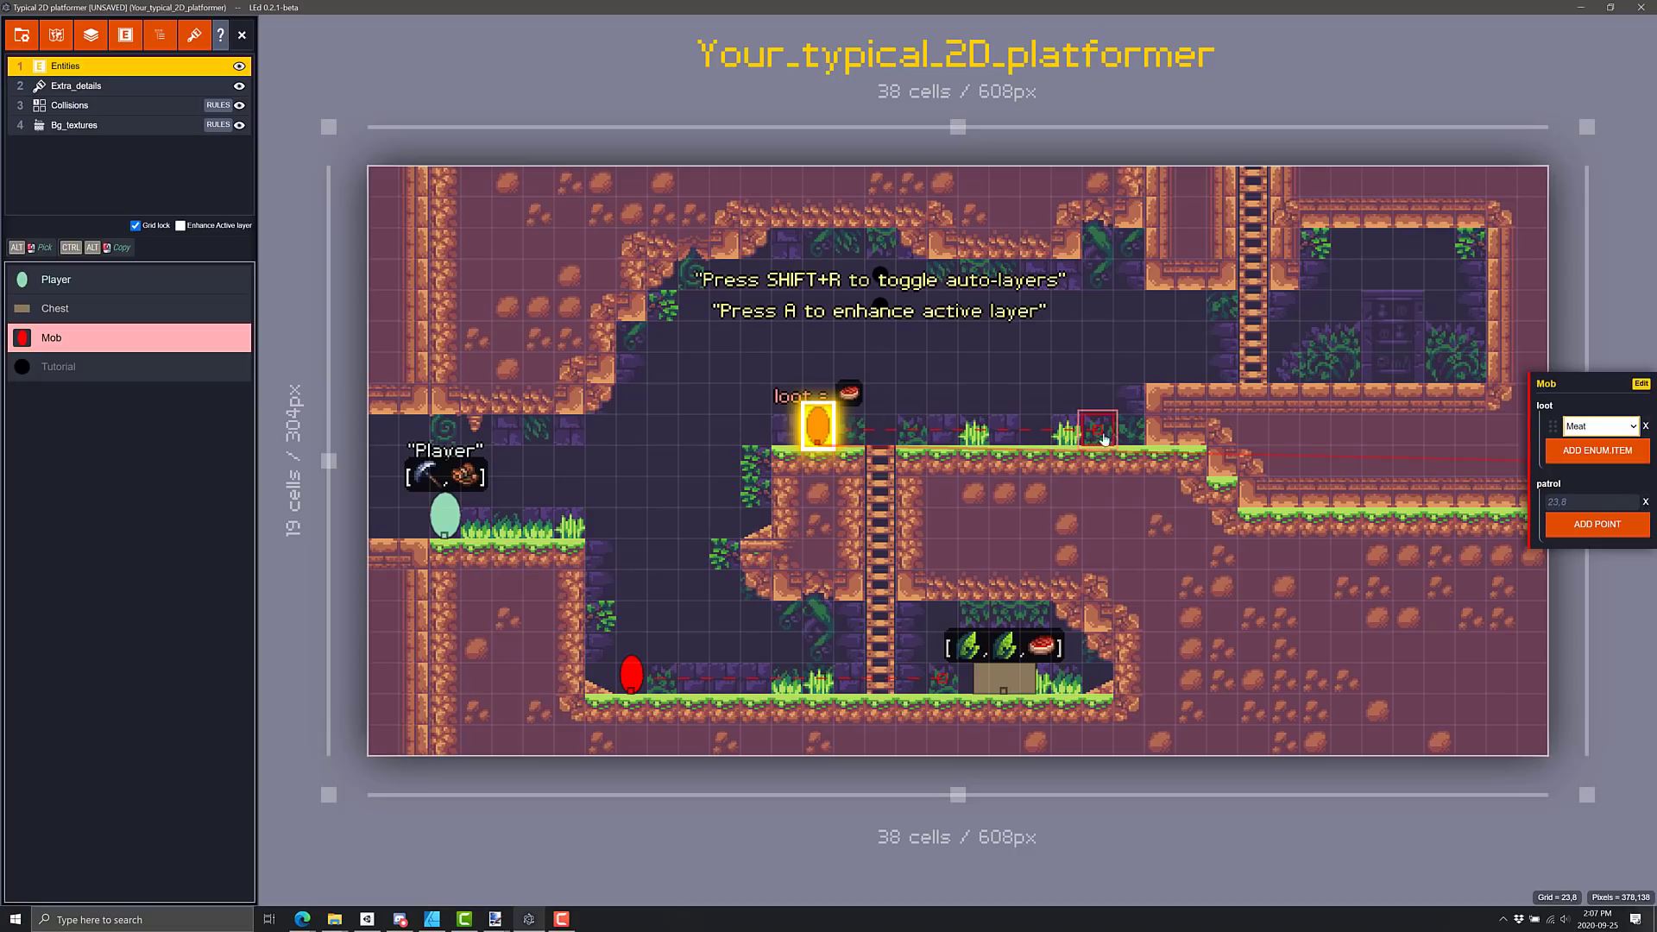
Step: Examine the project layer settings of Entities, Extra_details, Collisions and Bg_textures, including their types, grid sizes, grid values and tilesets
left_click(50, 37)
left_click(56, 37)
left_click(90, 37)
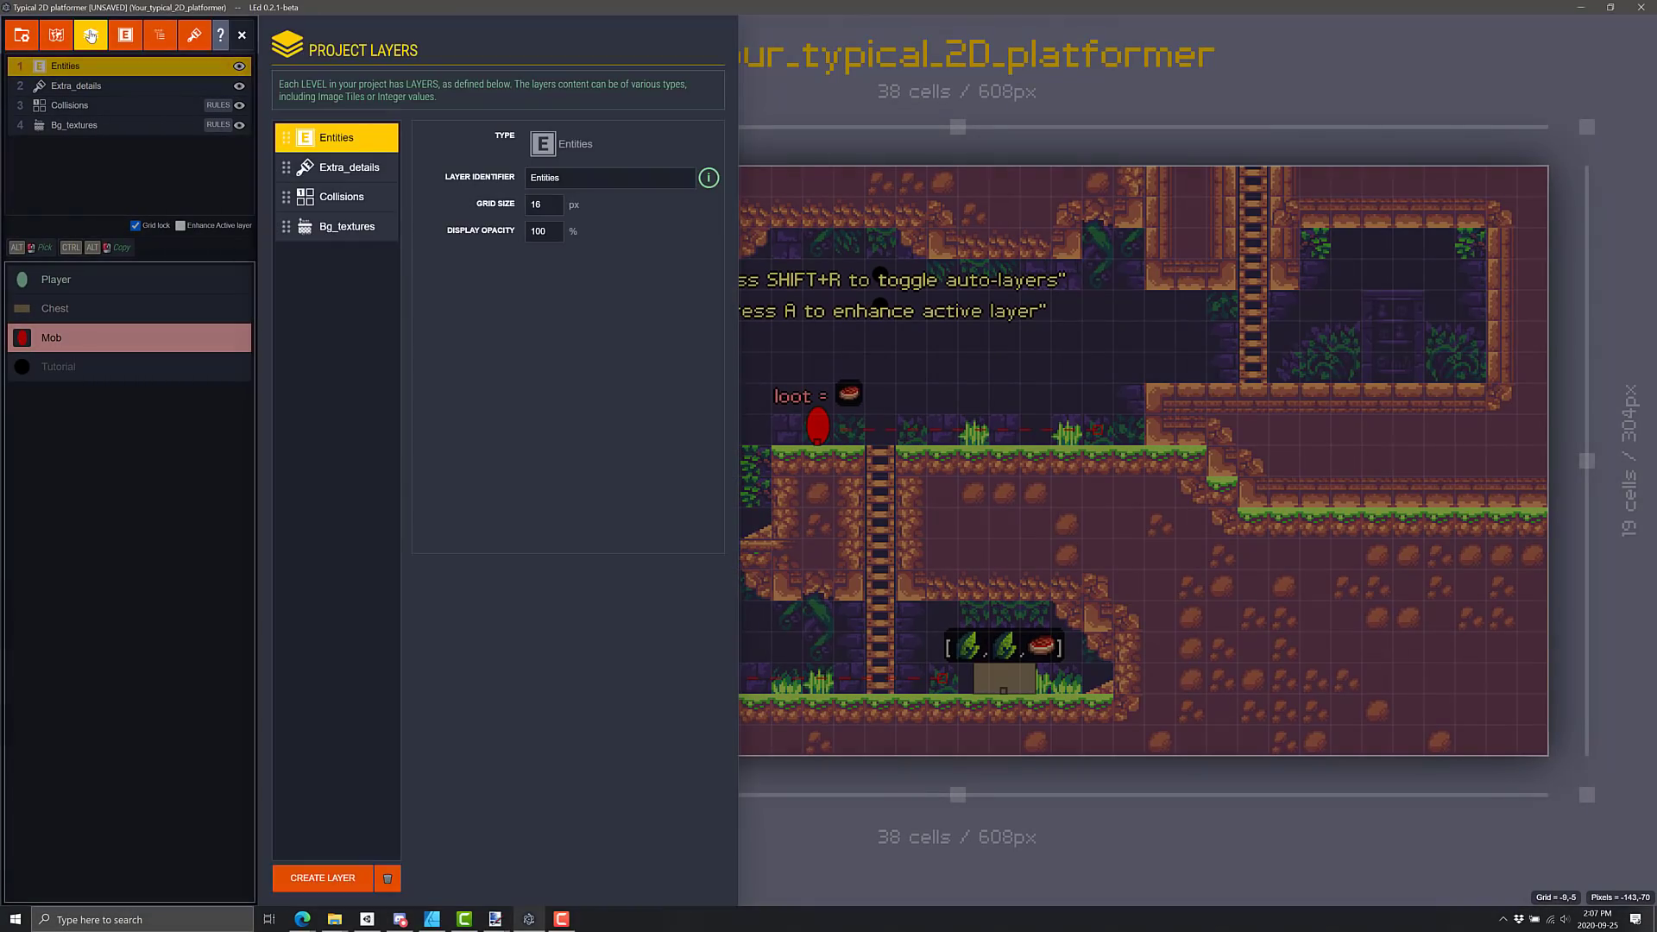
left_click(90, 36)
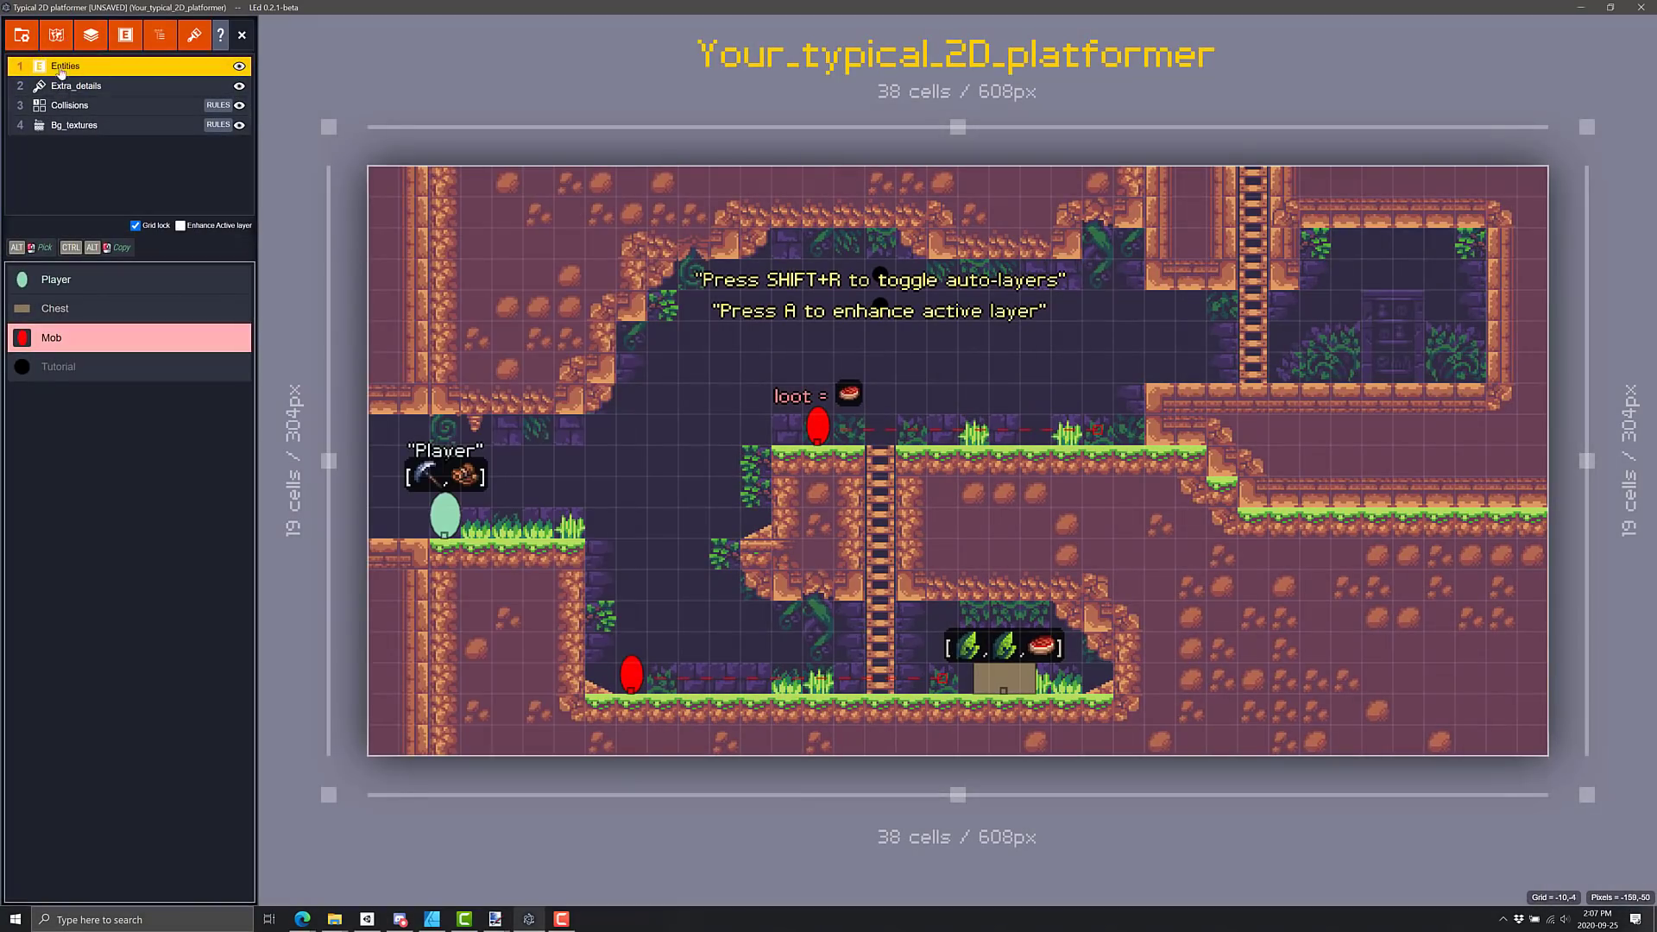
left_click(89, 36)
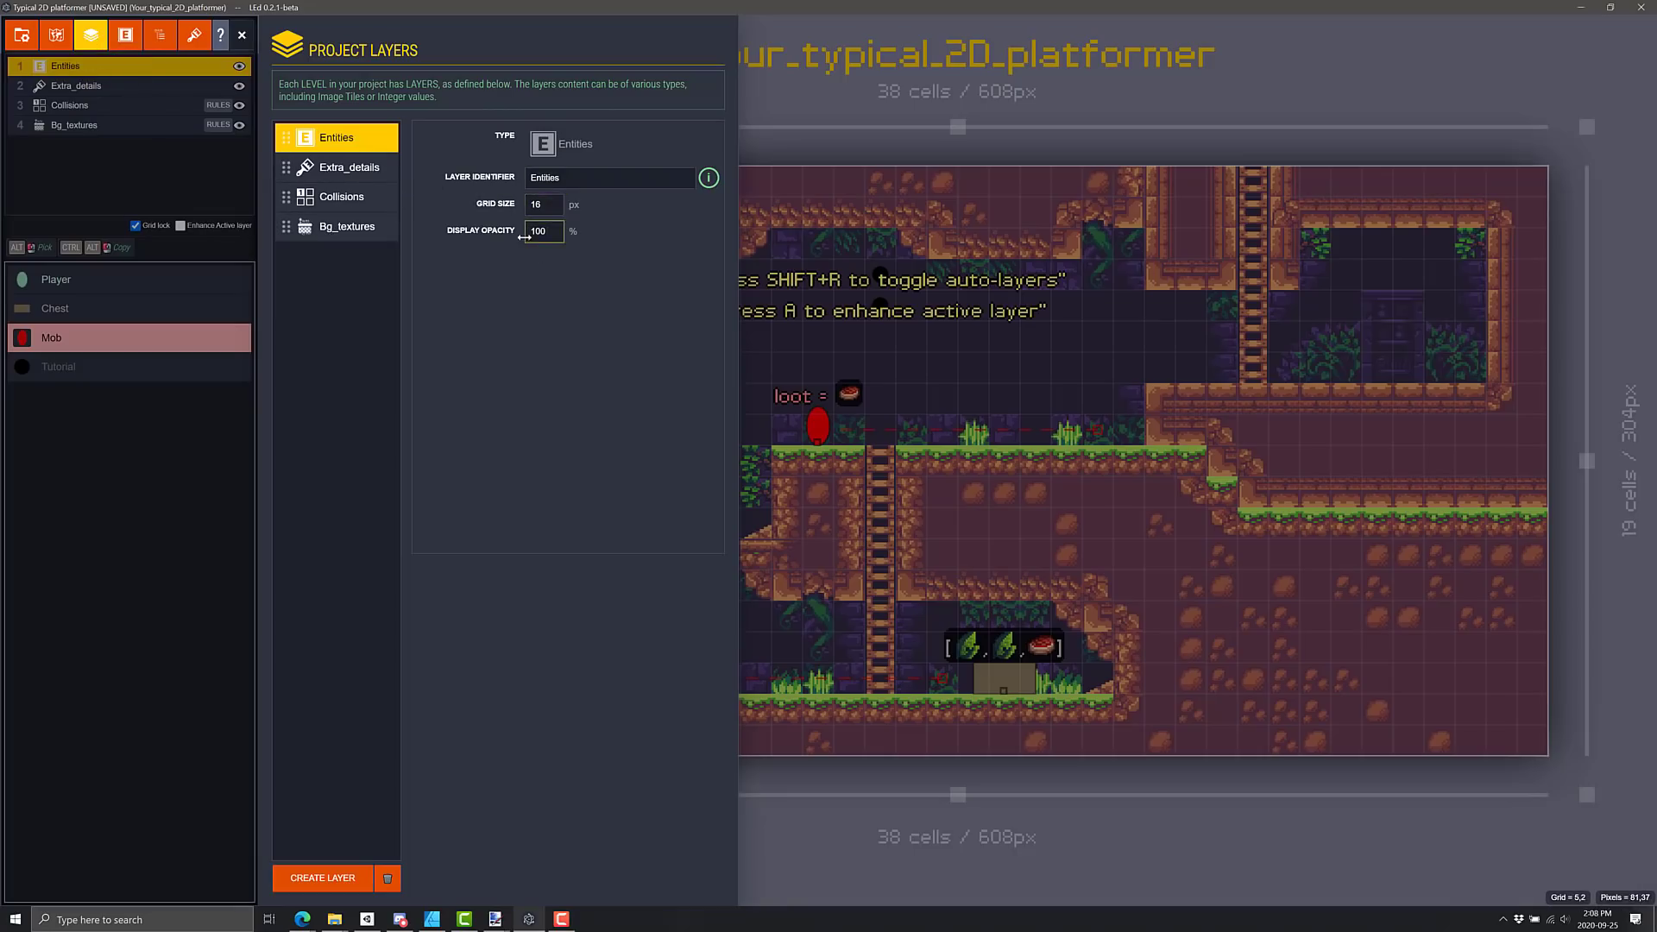
left_click(354, 166)
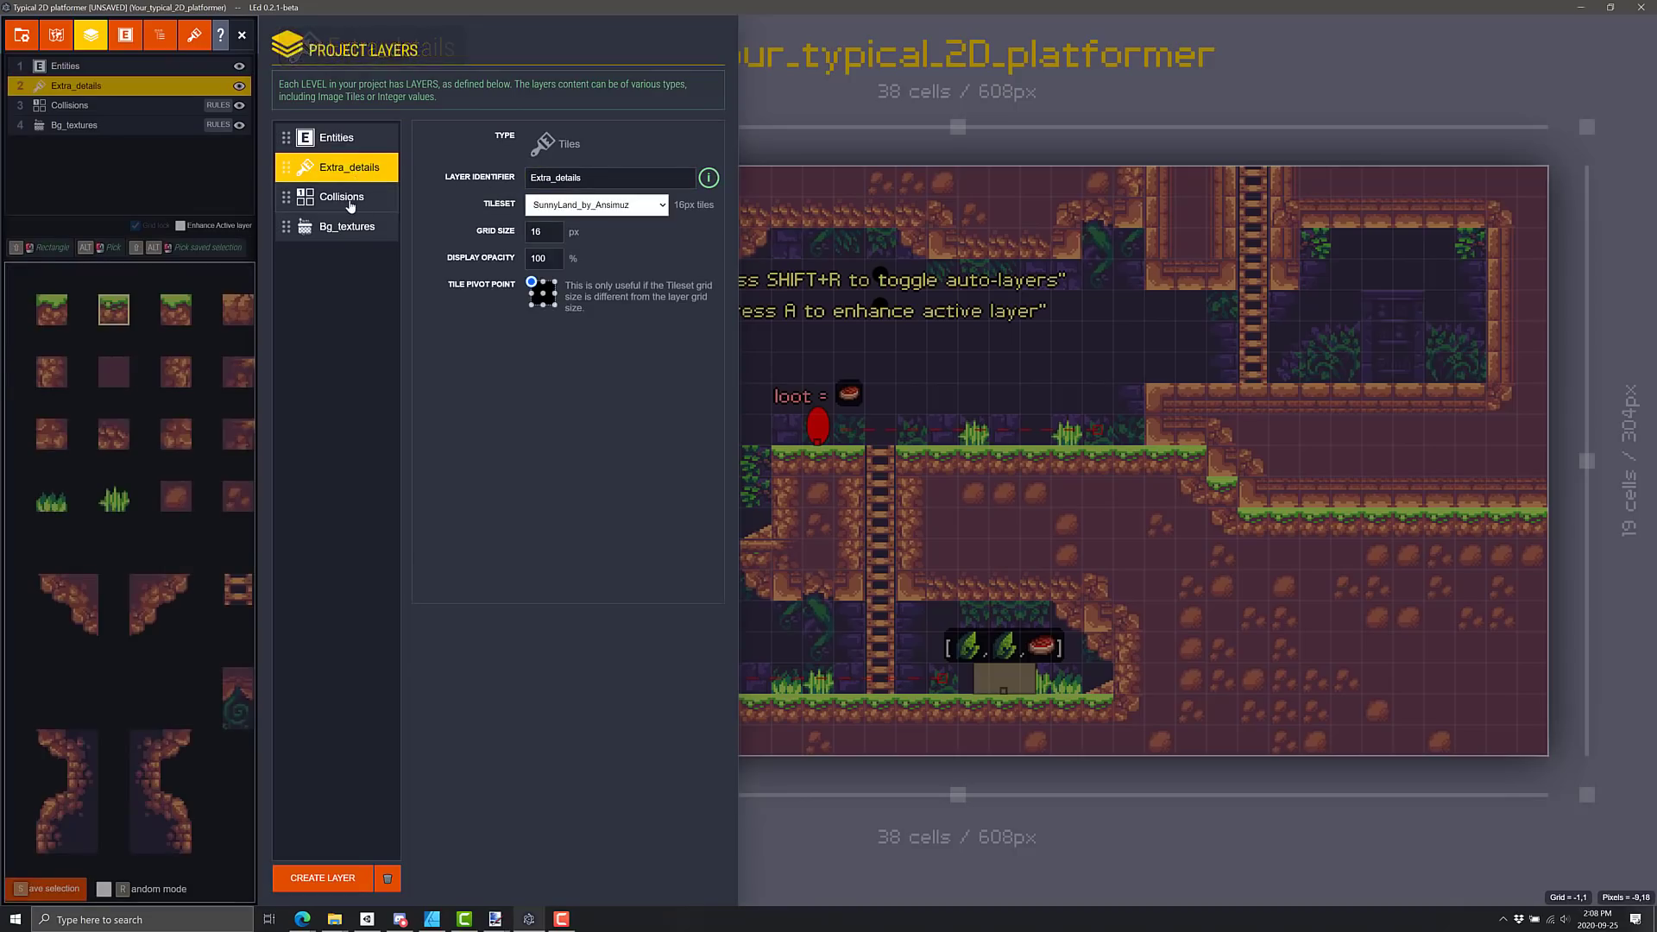
key("Down")
key("Down")
left_click(354, 166)
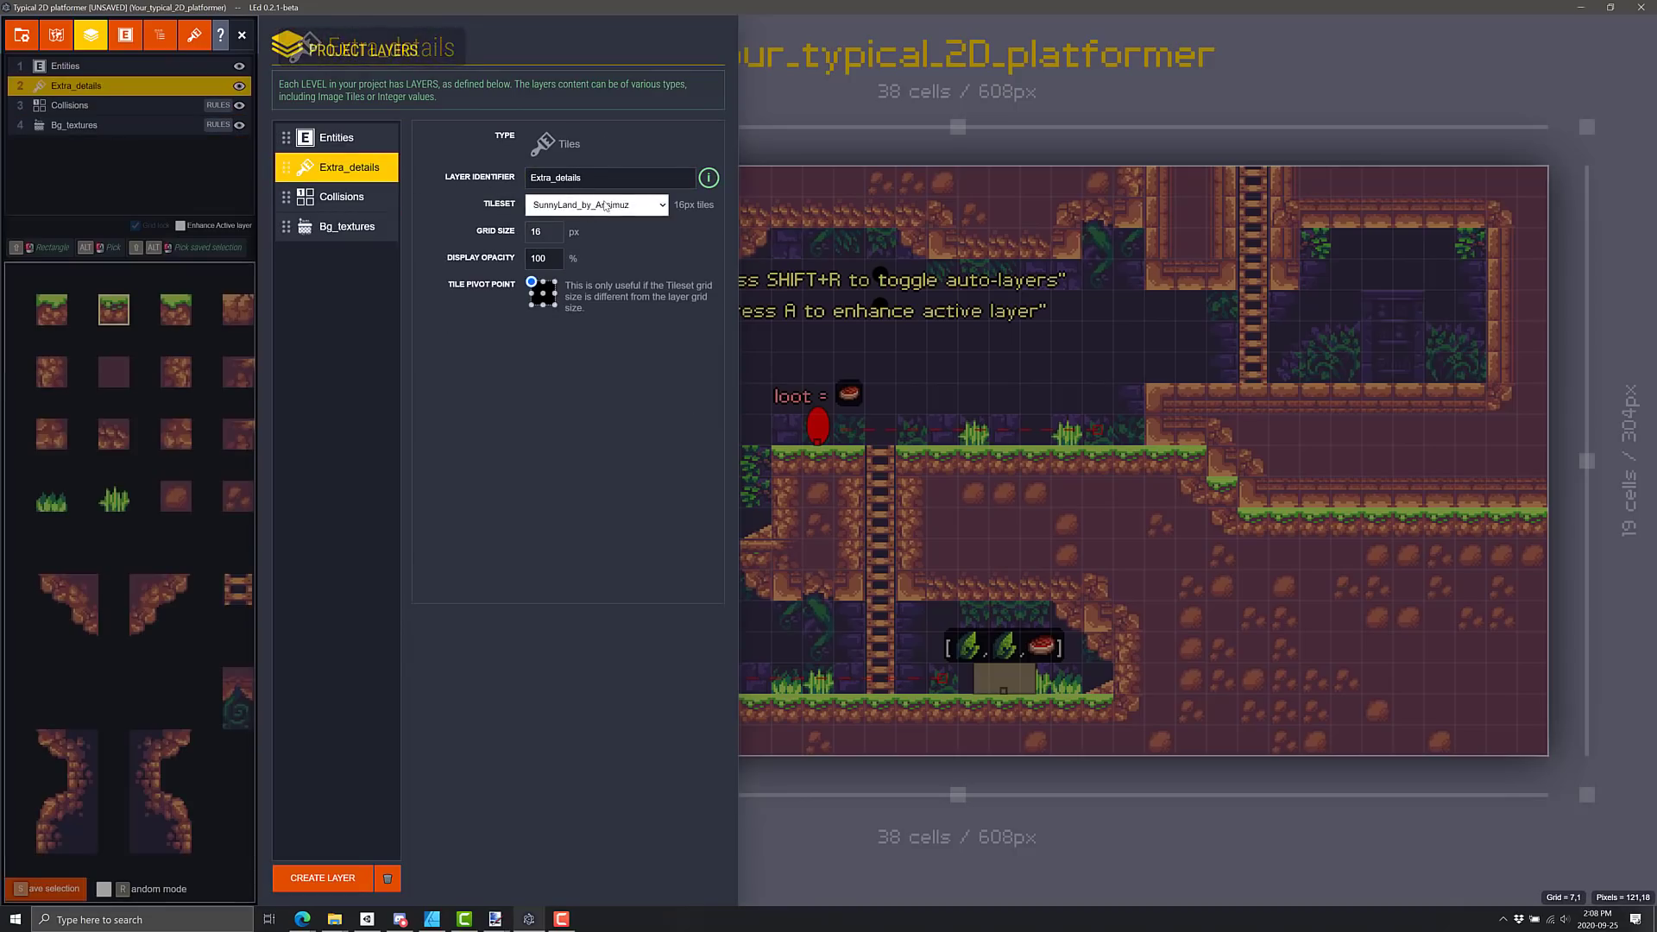
left_click(345, 201)
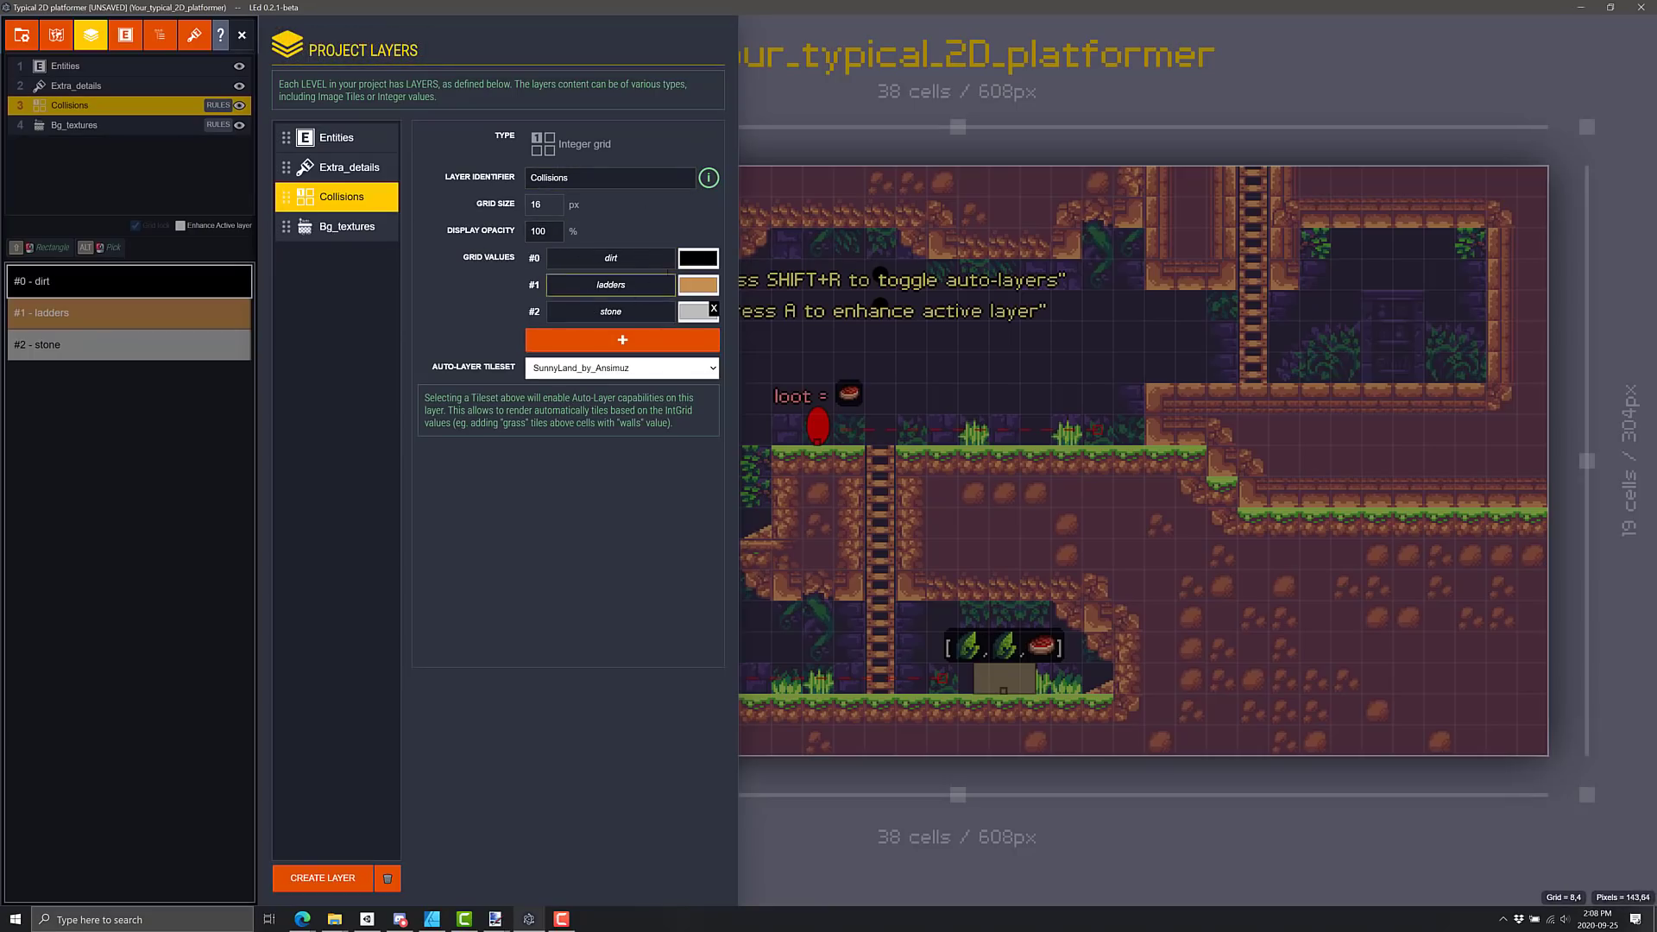
left_click(314, 229)
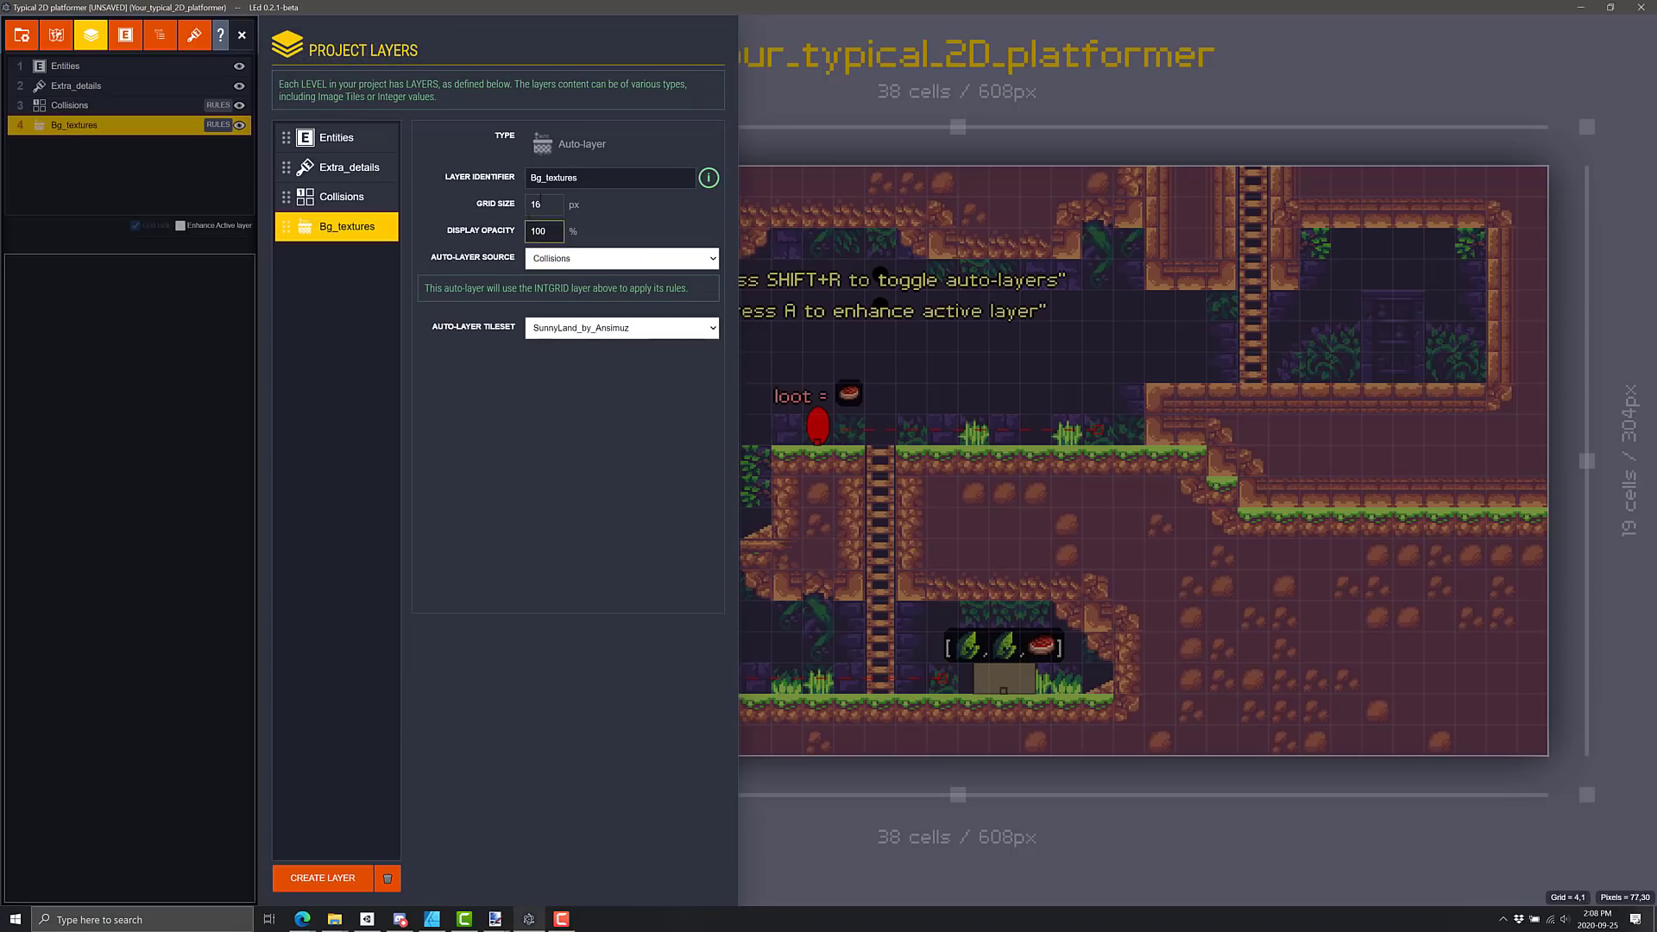
left_click(337, 138)
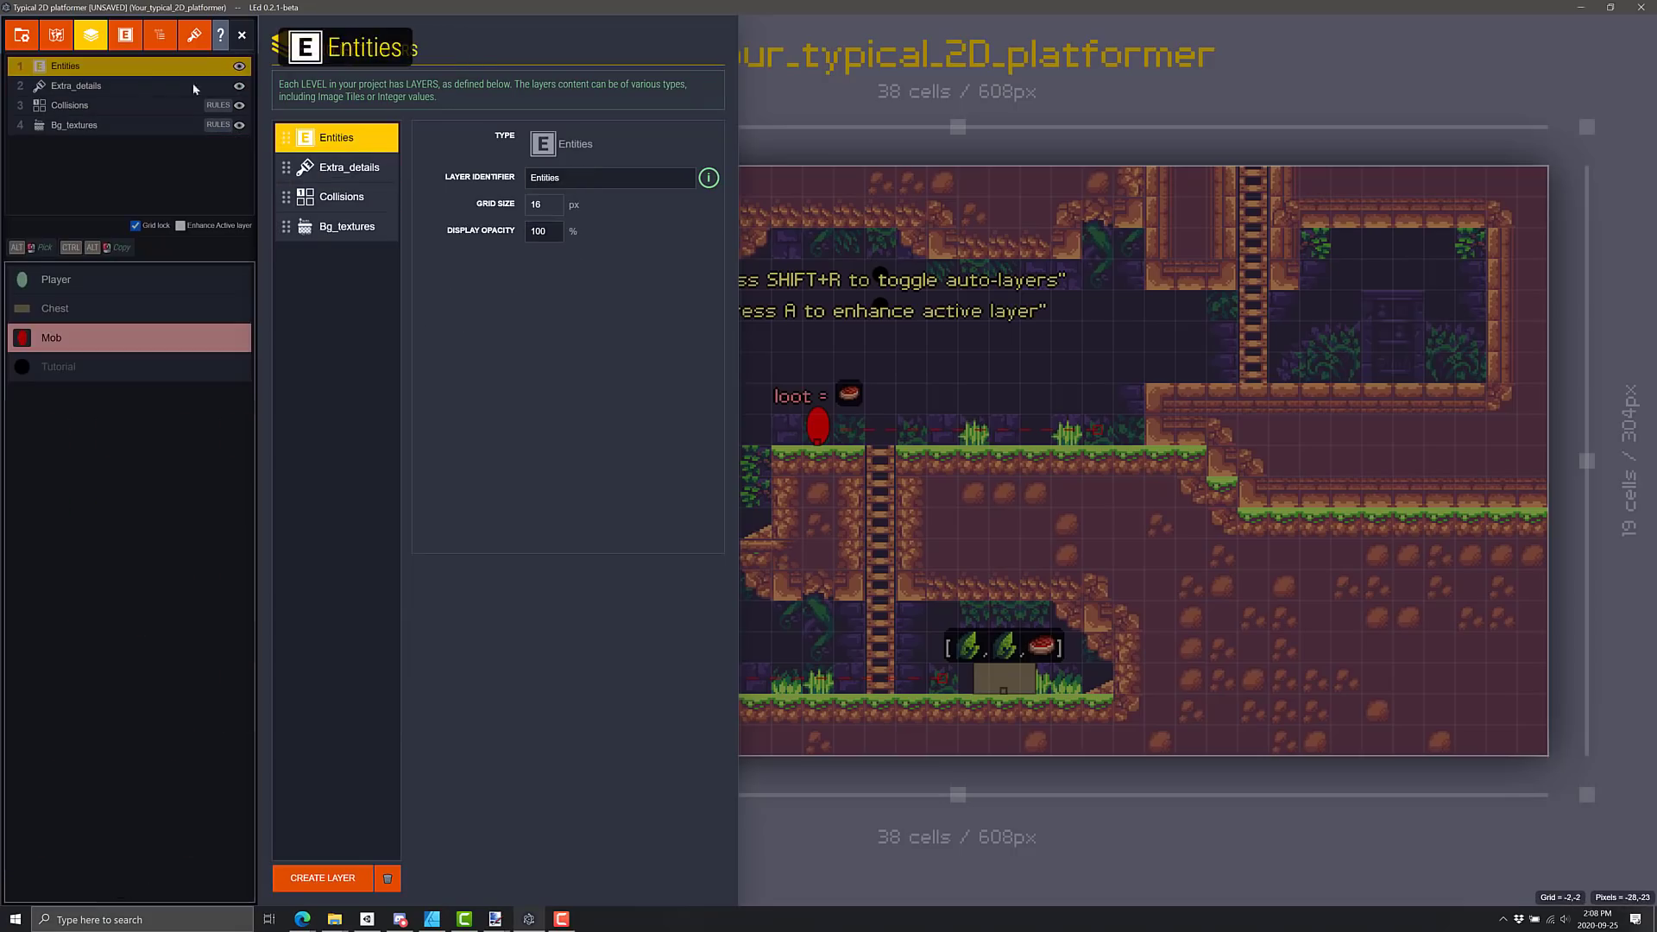
Step: Review the Mob entity definition and the project's SunnyLand_by_Ansimuz and RPG_Assets_by_ssugmi tilesets, including their tile size, spacing and padding
left_click(126, 35)
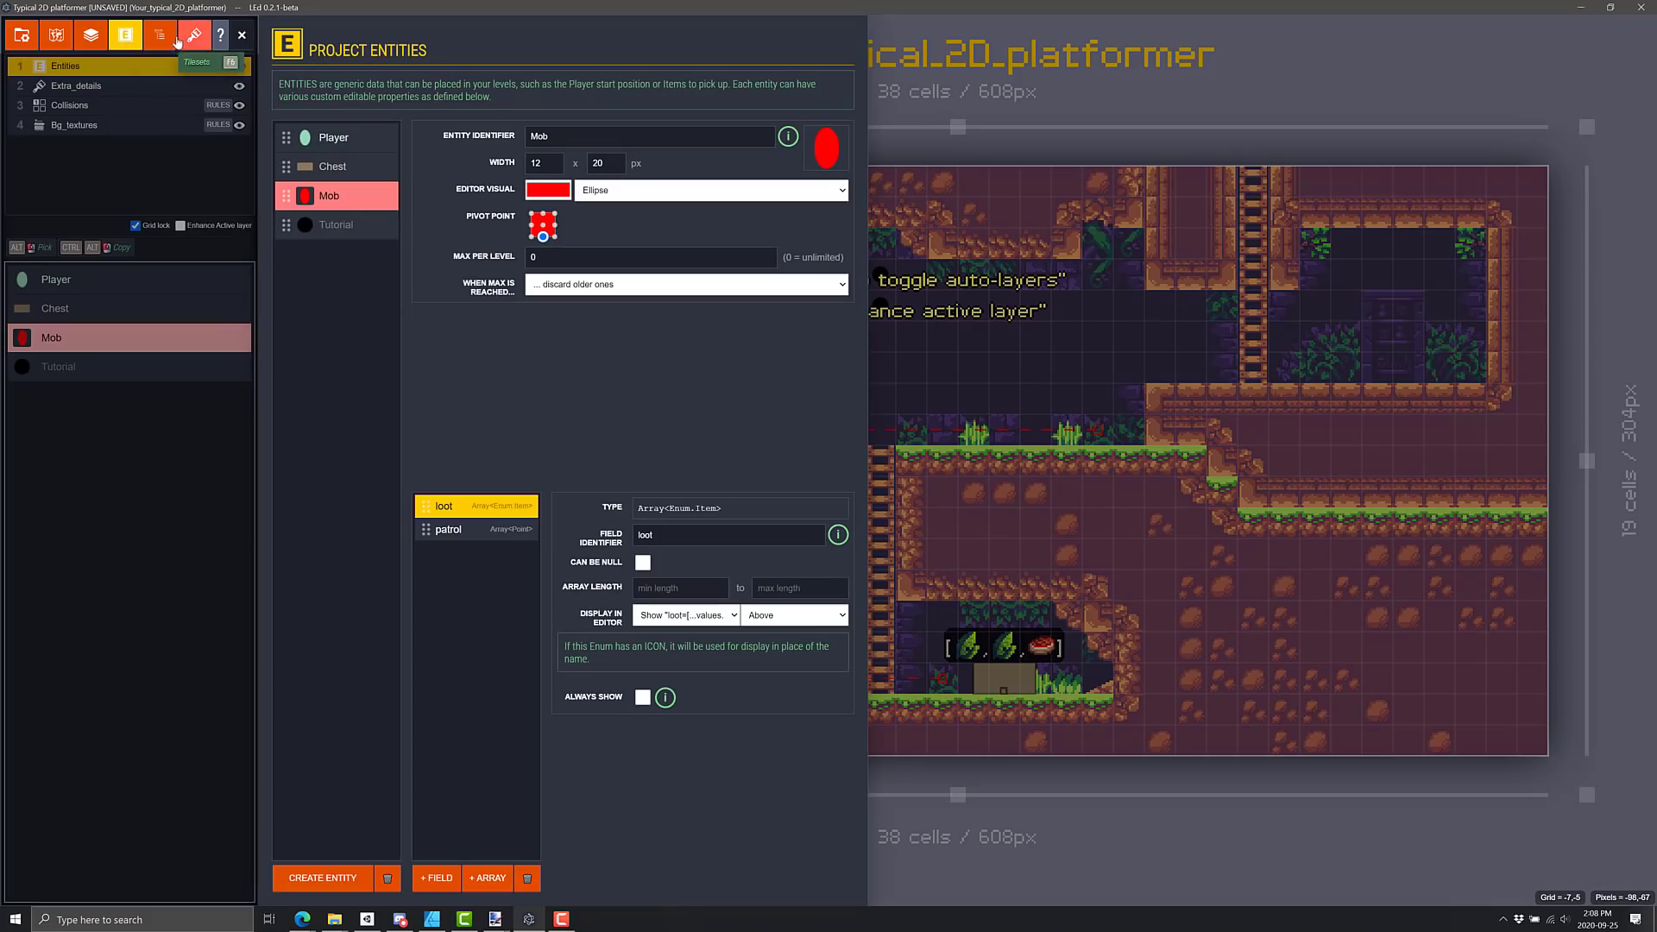
left_click(158, 34)
left_click(194, 34)
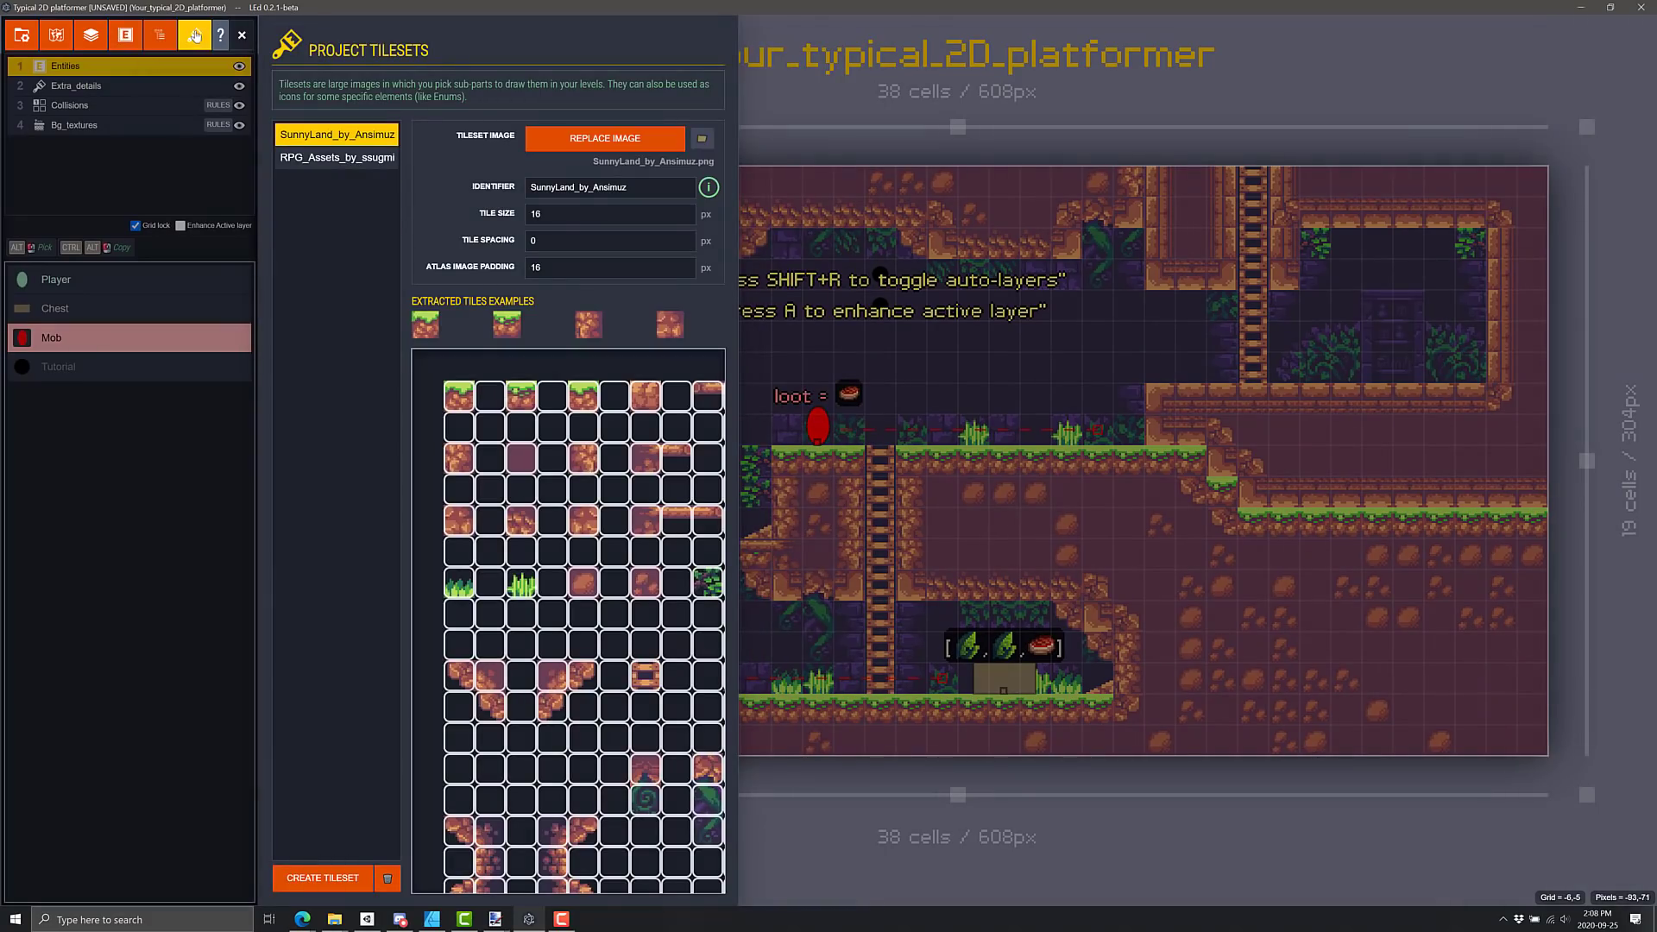
left_click(332, 158)
left_click(339, 136)
left_click(338, 159)
left_click(345, 143)
left_click(339, 162)
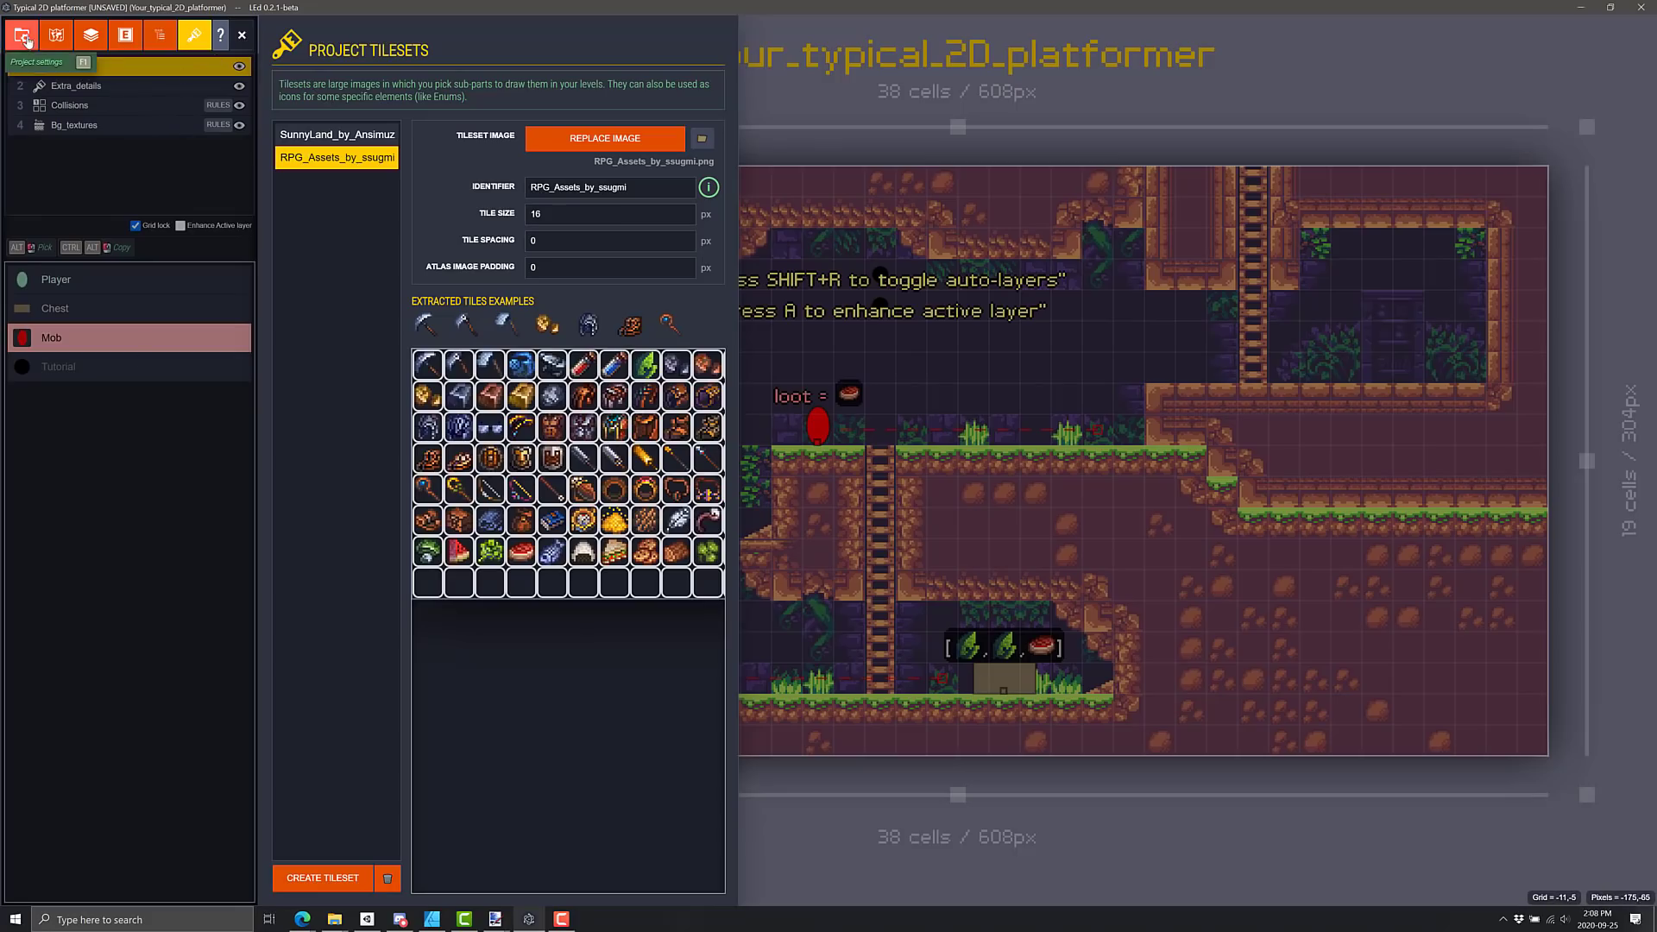
Step: Paint a short horizontal strip of the plain brown fill tile on the Extra_details layer, just above the upper Mob's loot label
left_click(55, 36)
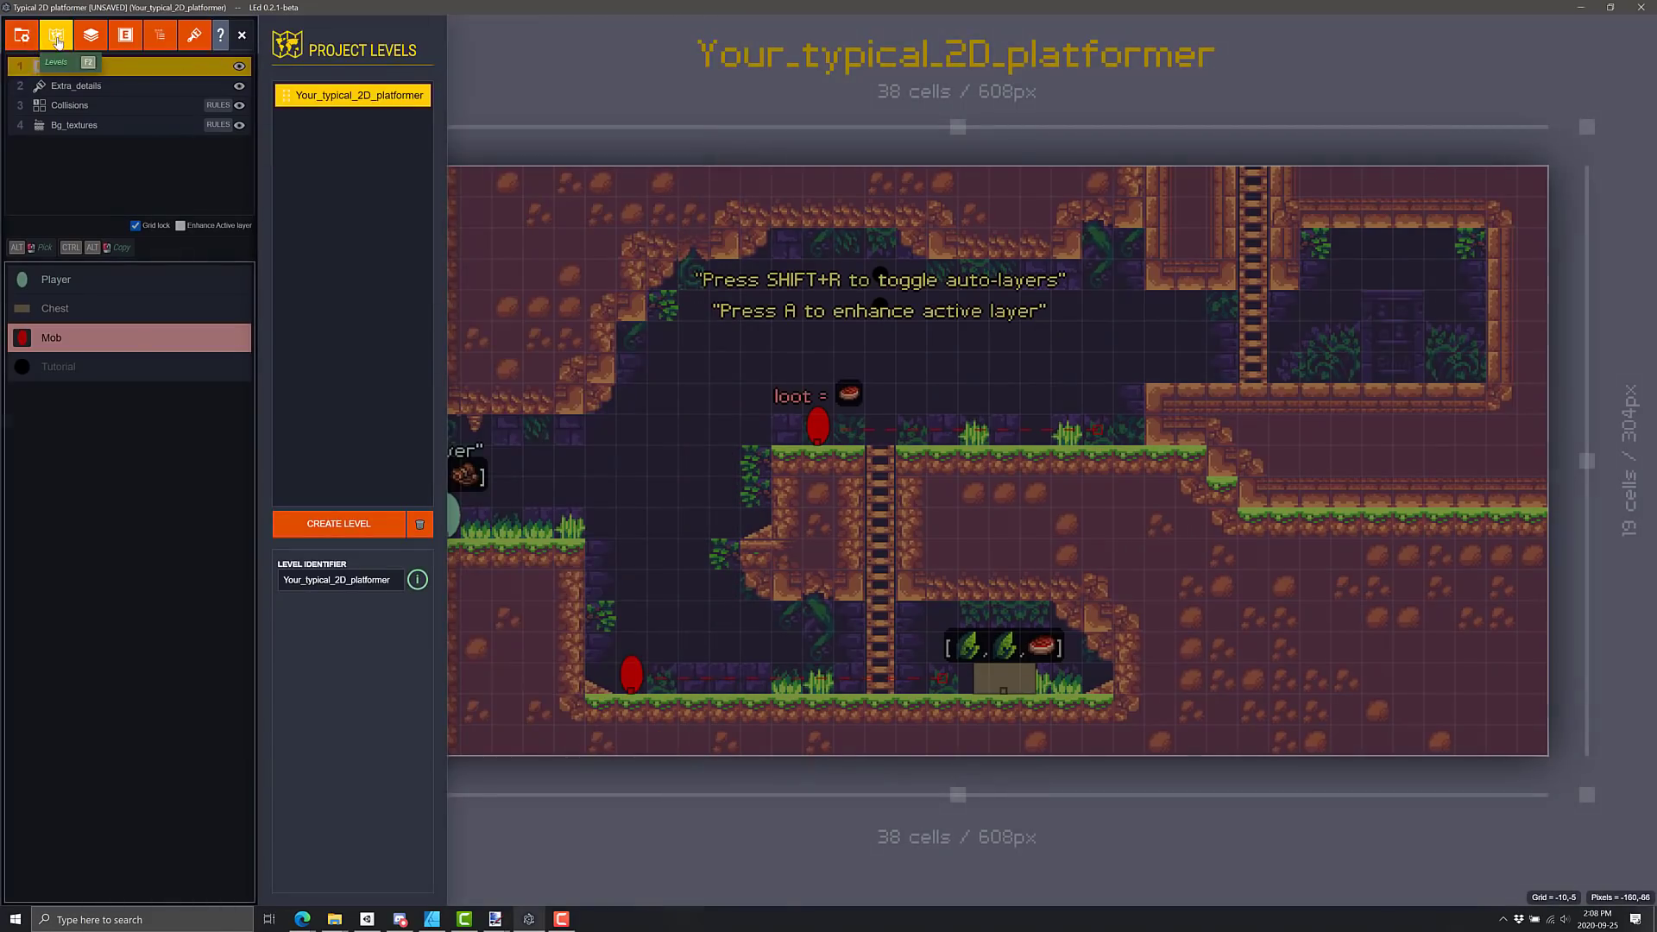
left_click(56, 36)
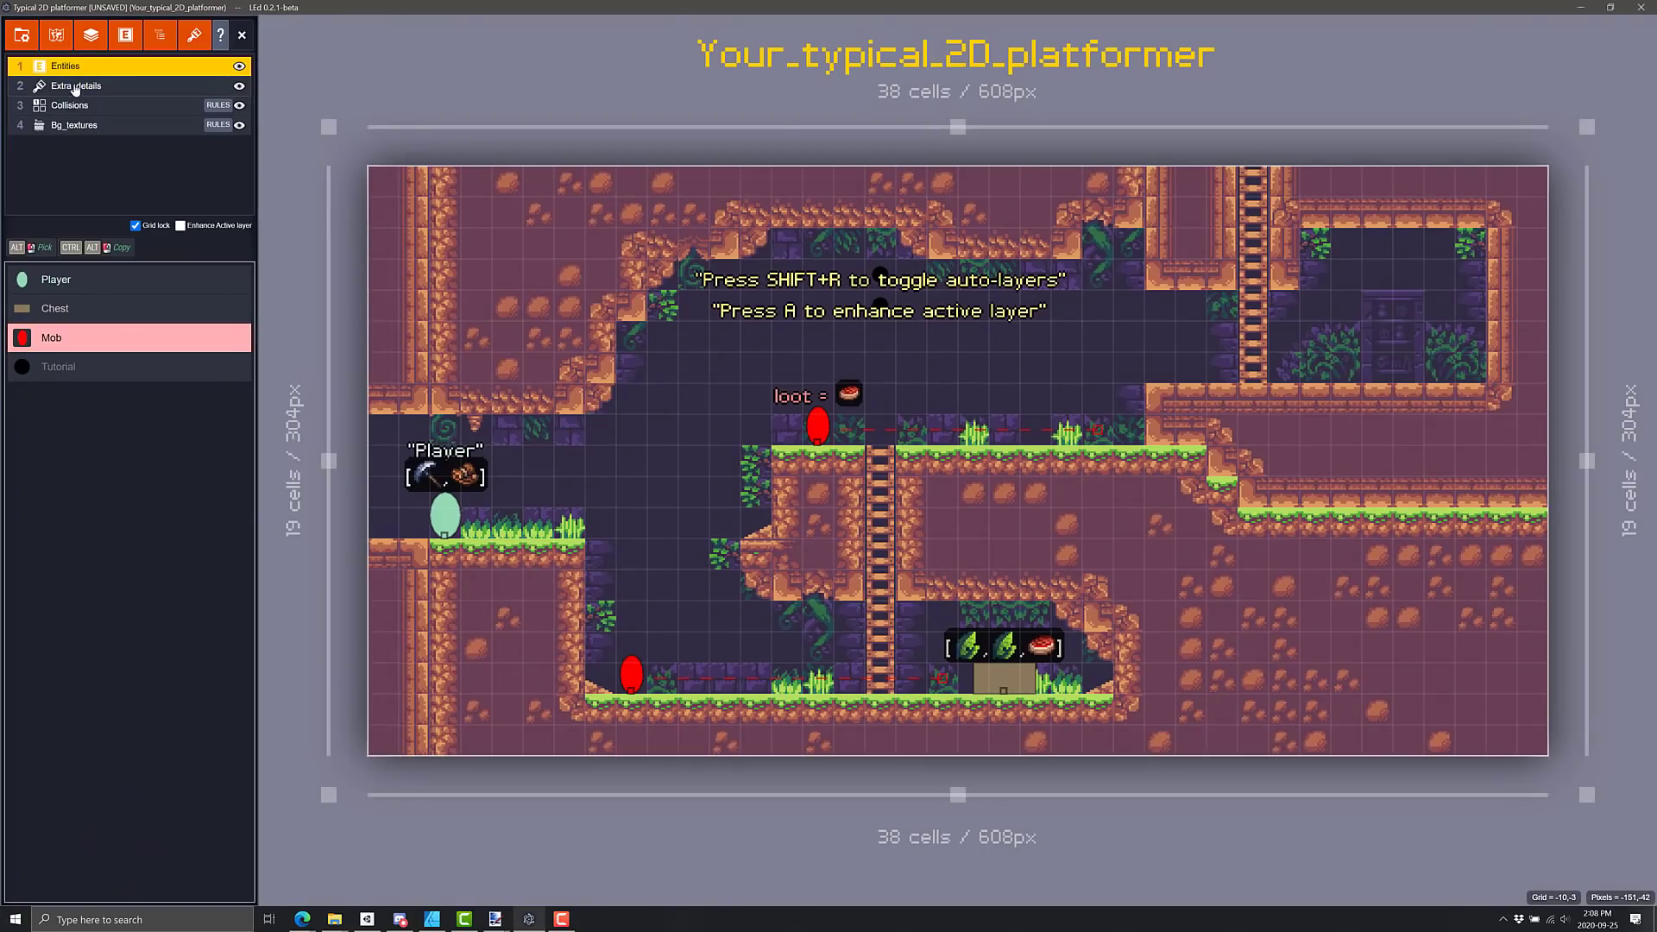
left_click(74, 86)
mouse_move(97, 470)
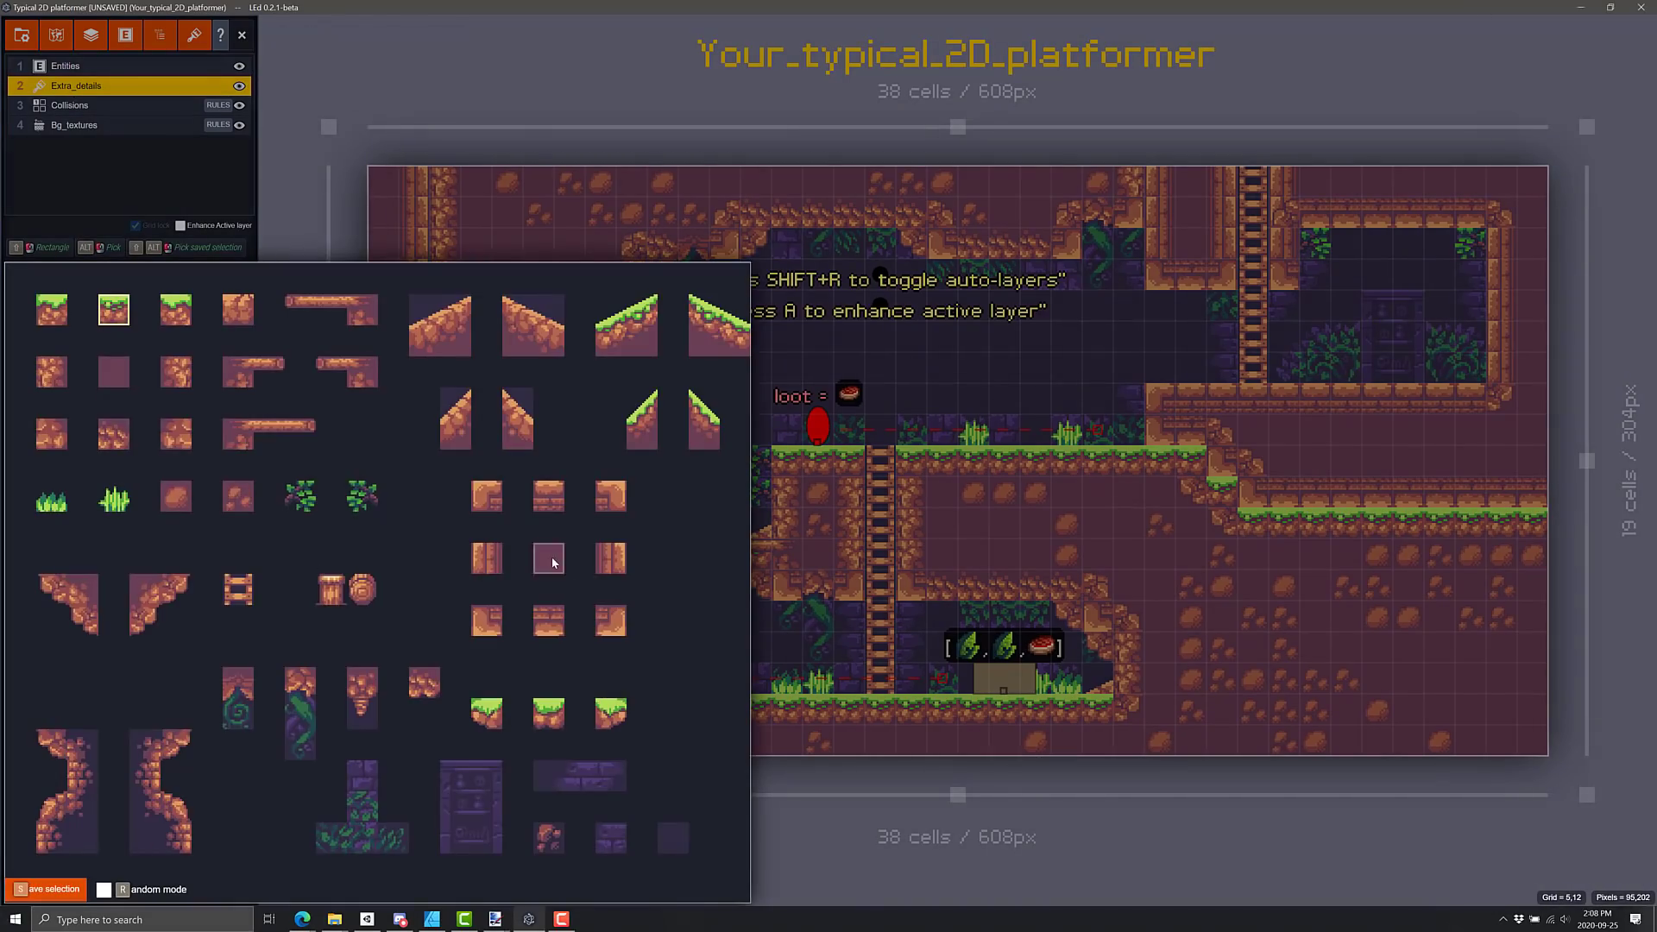
left_click(549, 559)
left_click_drag(801, 378, 874, 365)
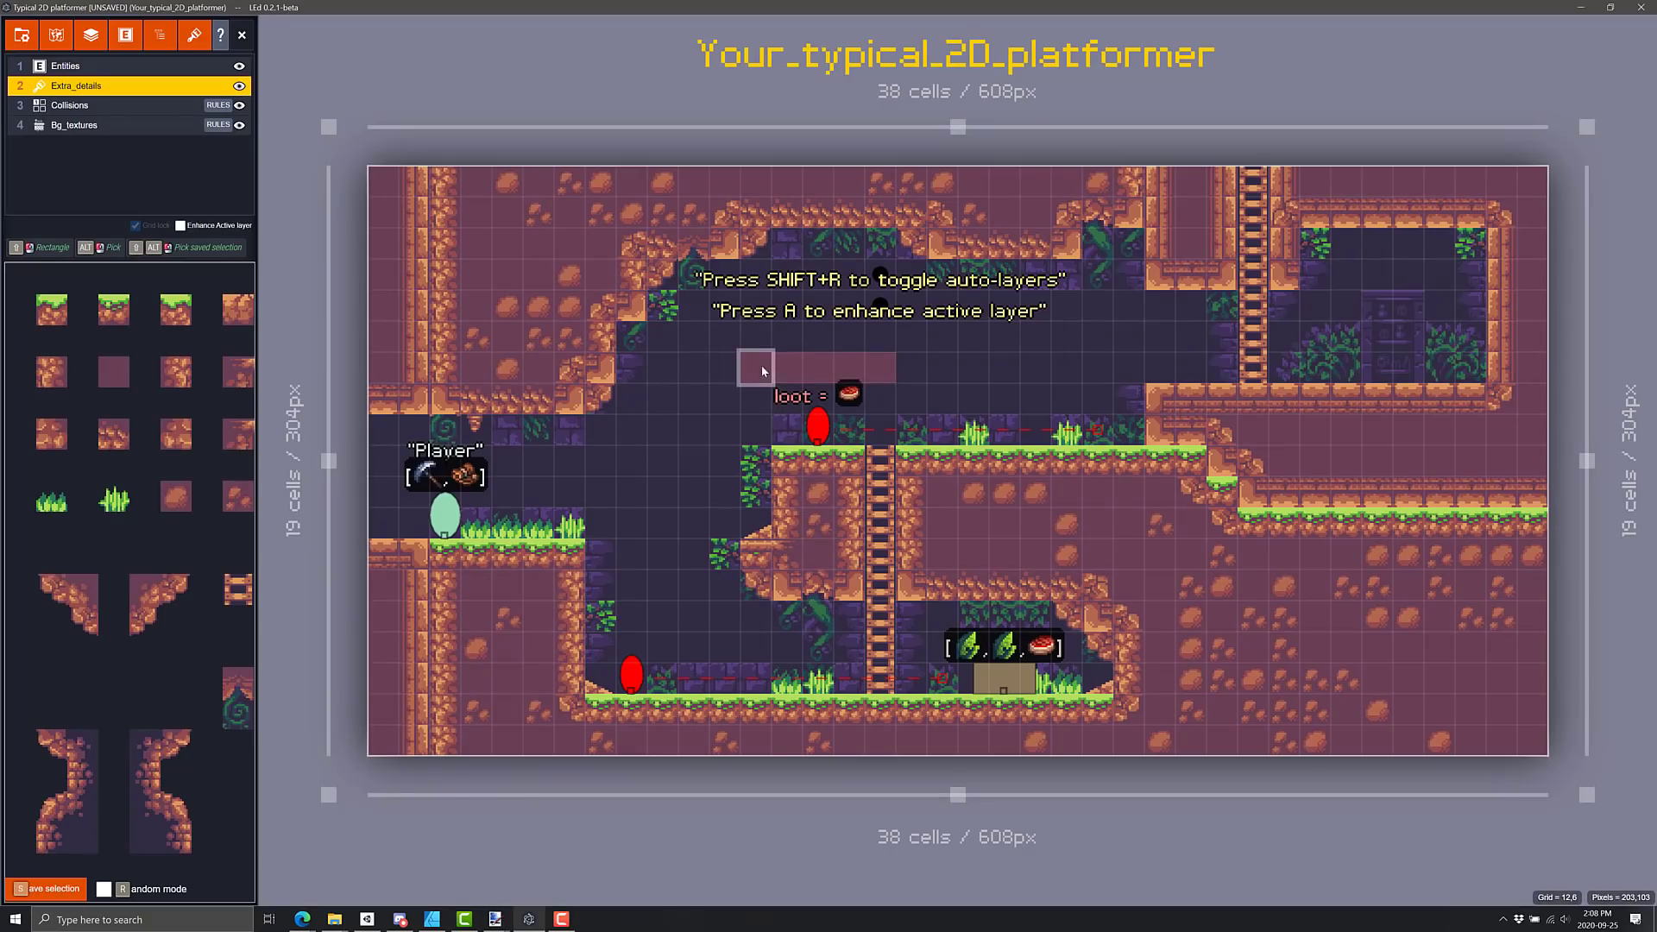
Step: Create a new entity named Bobs and give it a dark green editor color
left_click(125, 34)
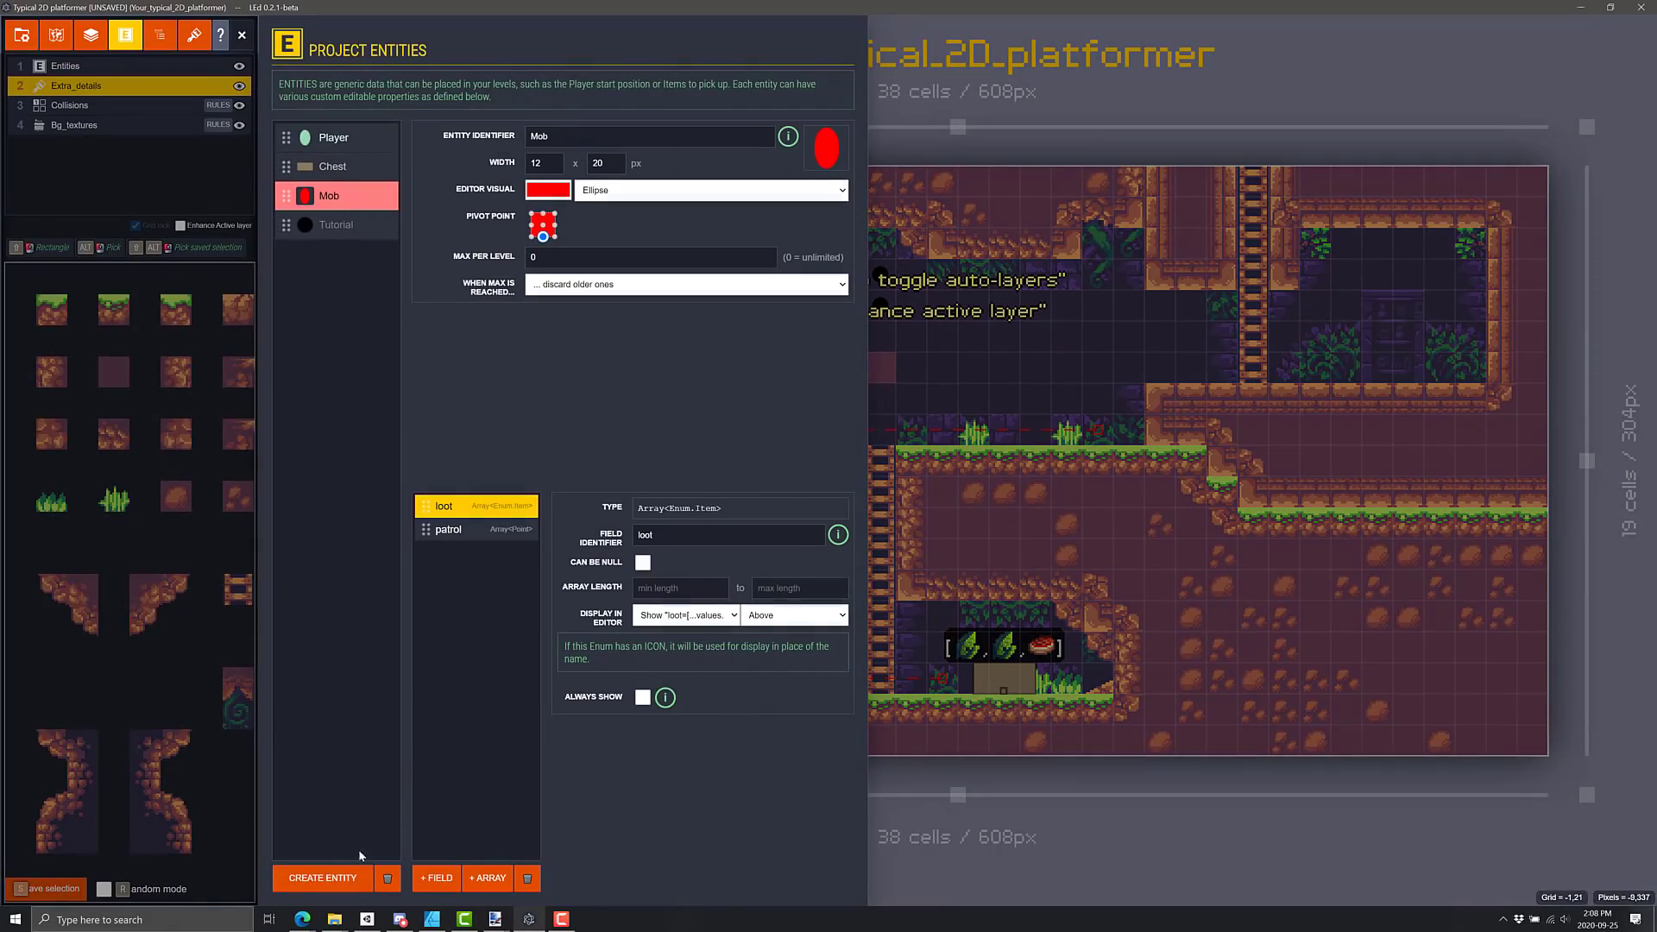
left_click(322, 878)
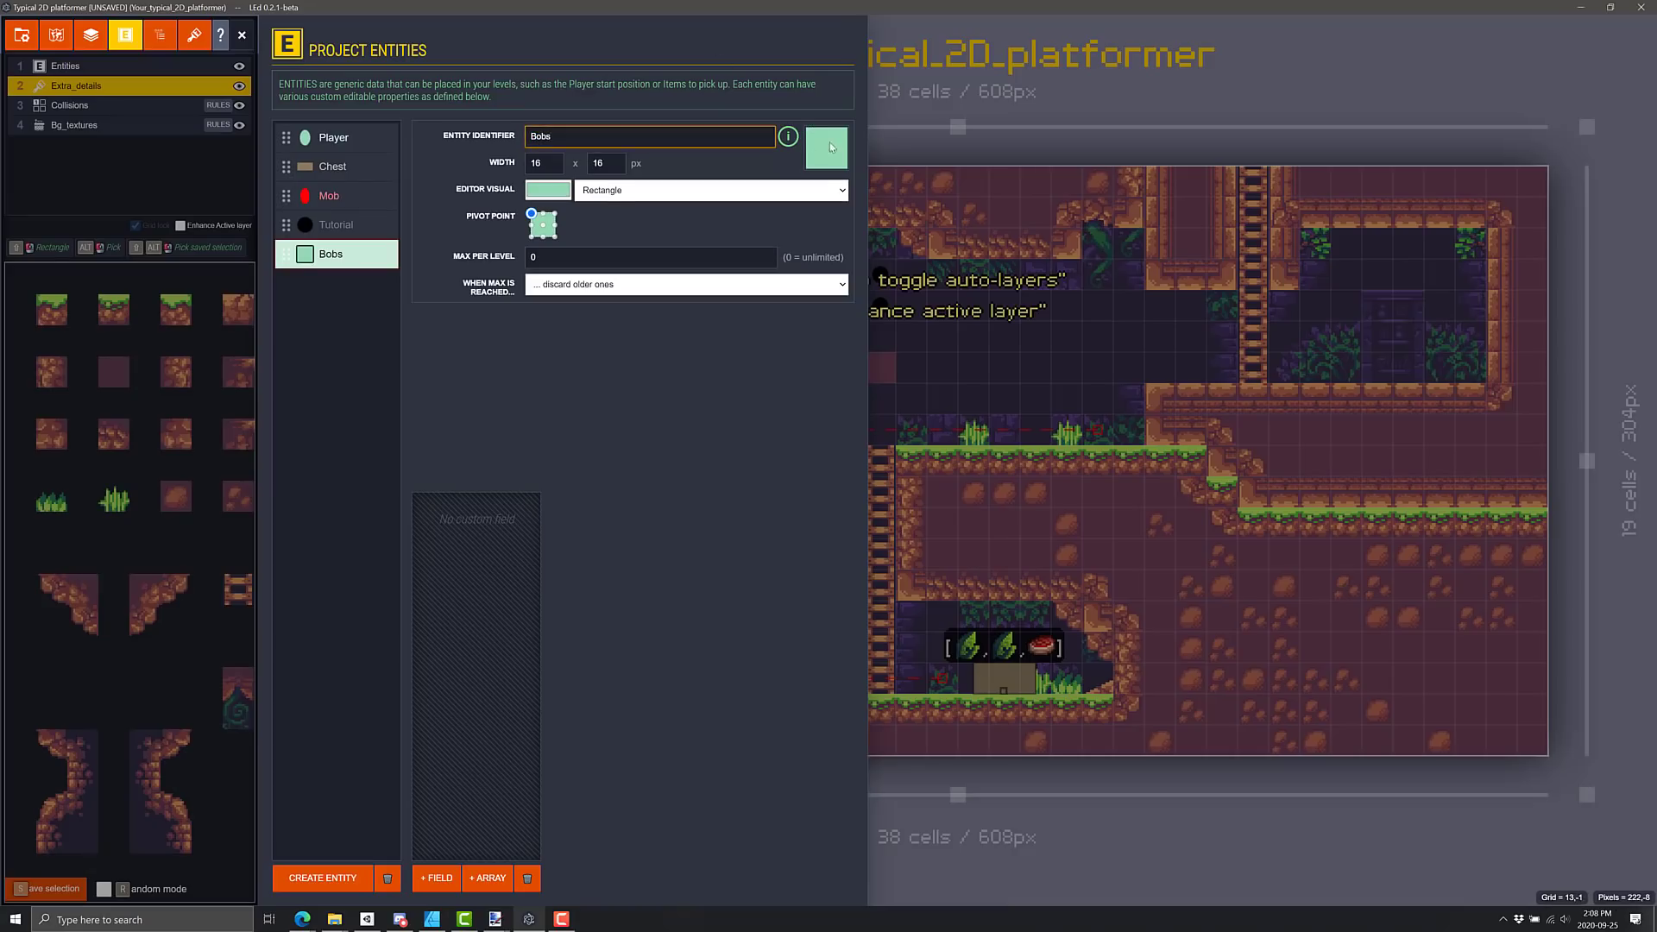
key("Return")
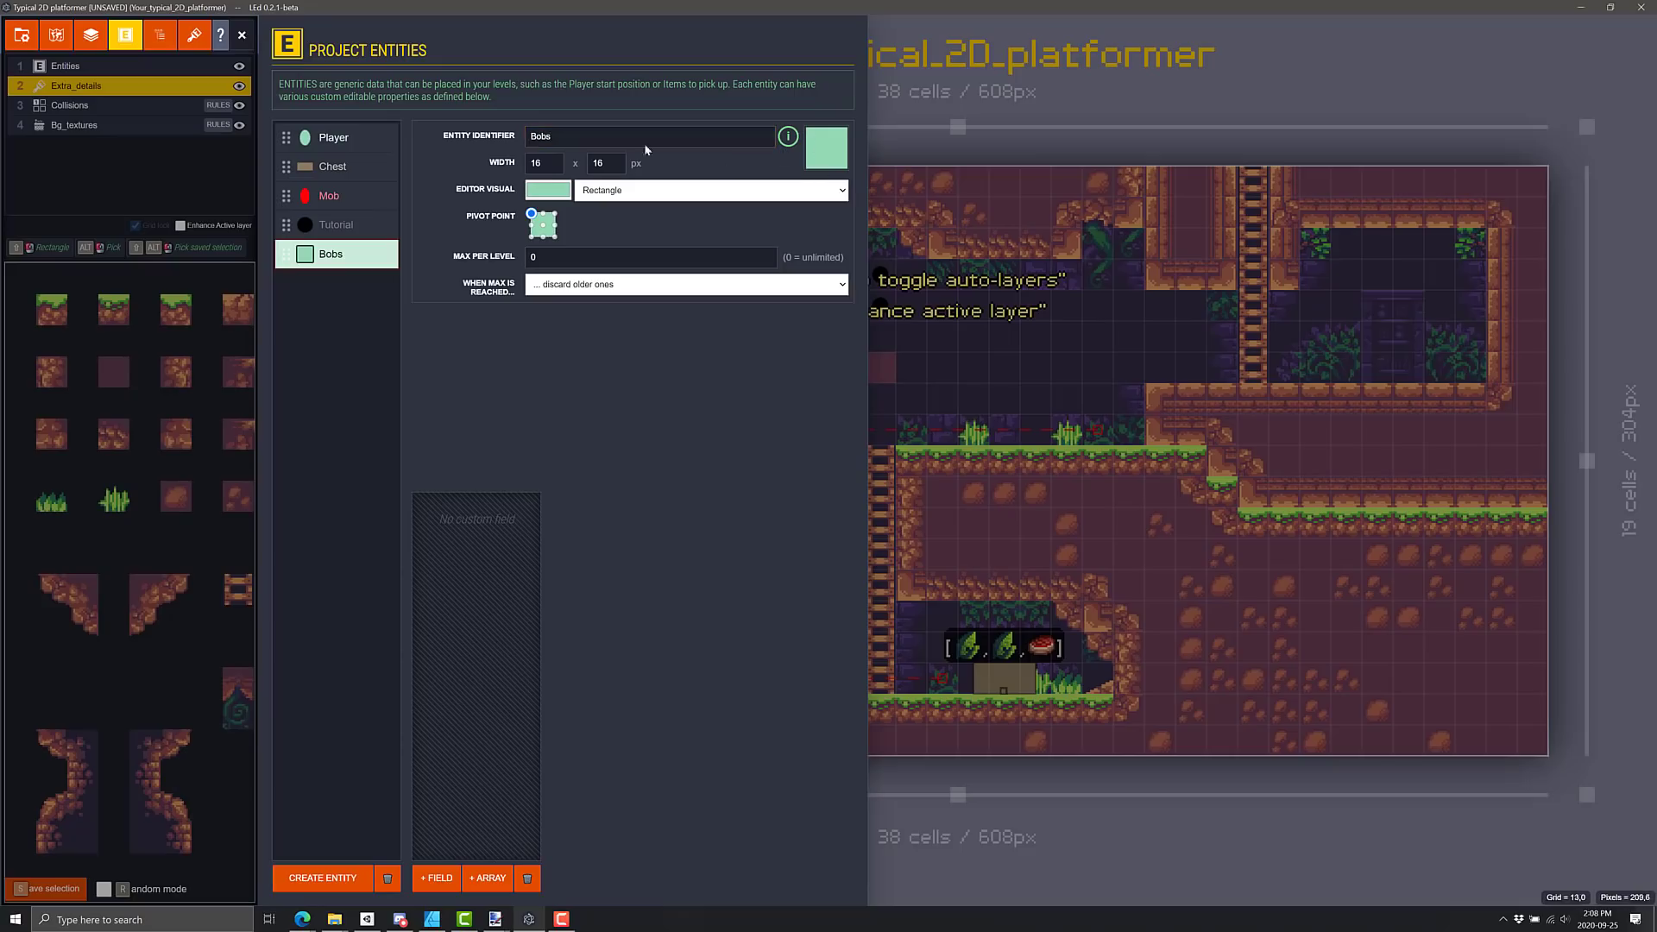
left_click(556, 198)
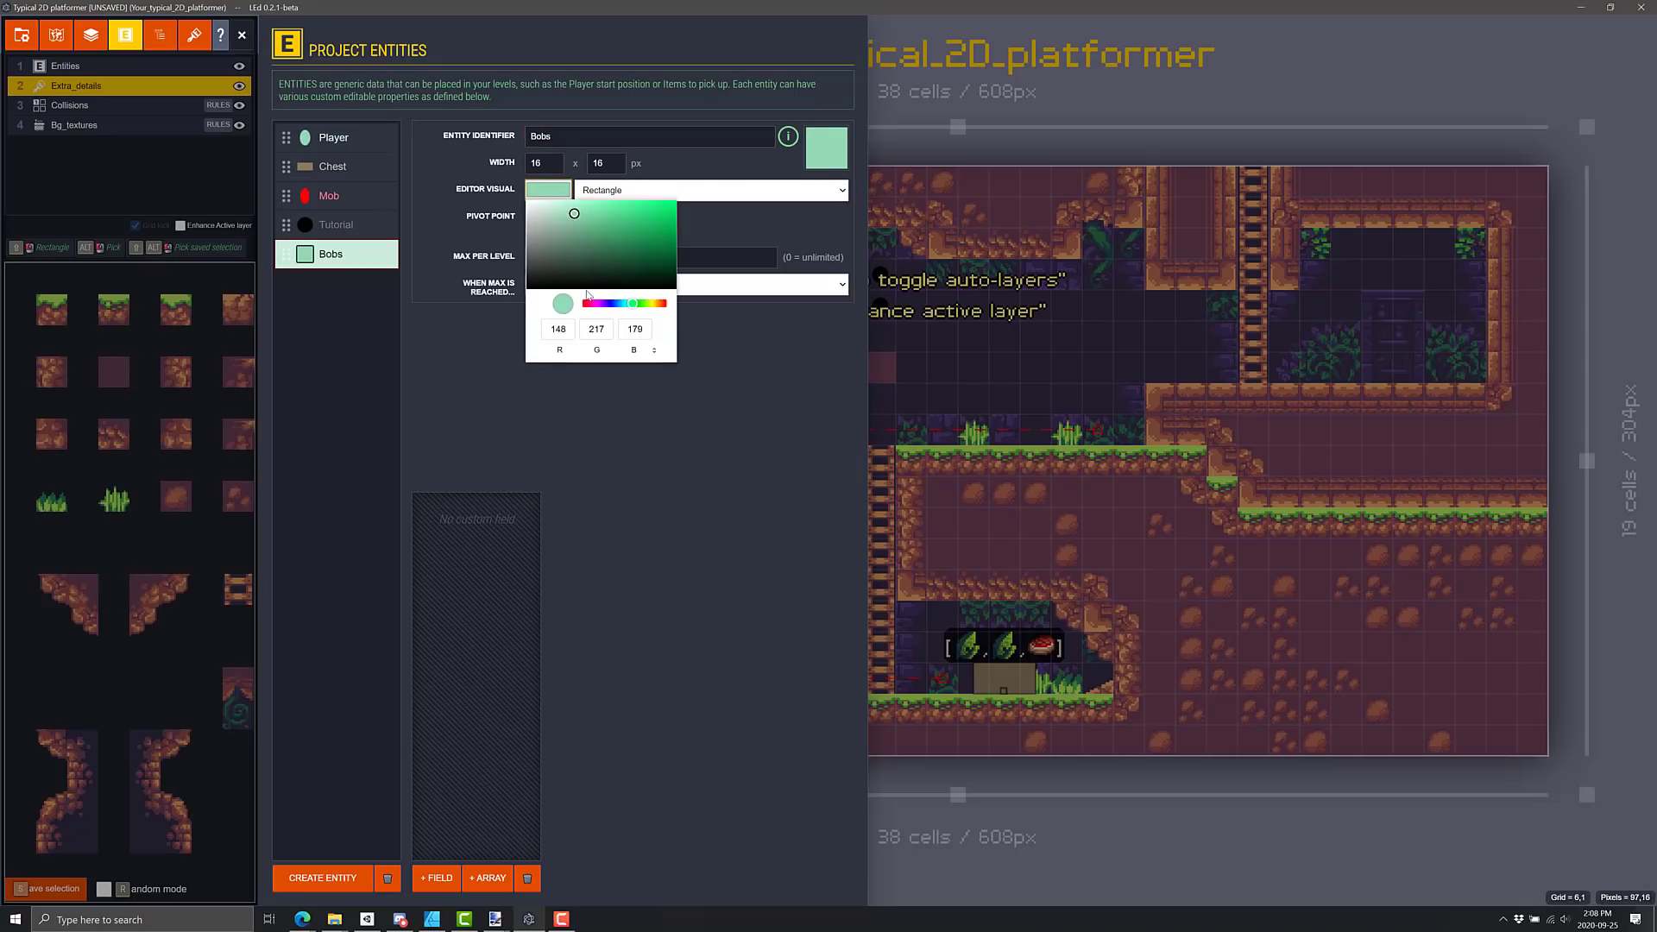
mouse_move(595, 283)
left_mouse_down()
mouse_move(599, 250)
mouse_move(670, 275)
left_mouse_up()
left_click(762, 226)
Step: Set the Bobs entity's editor visual to a tile from RPG_Assets_by_ssugmi and limit it to 1 per level
left_click(766, 190)
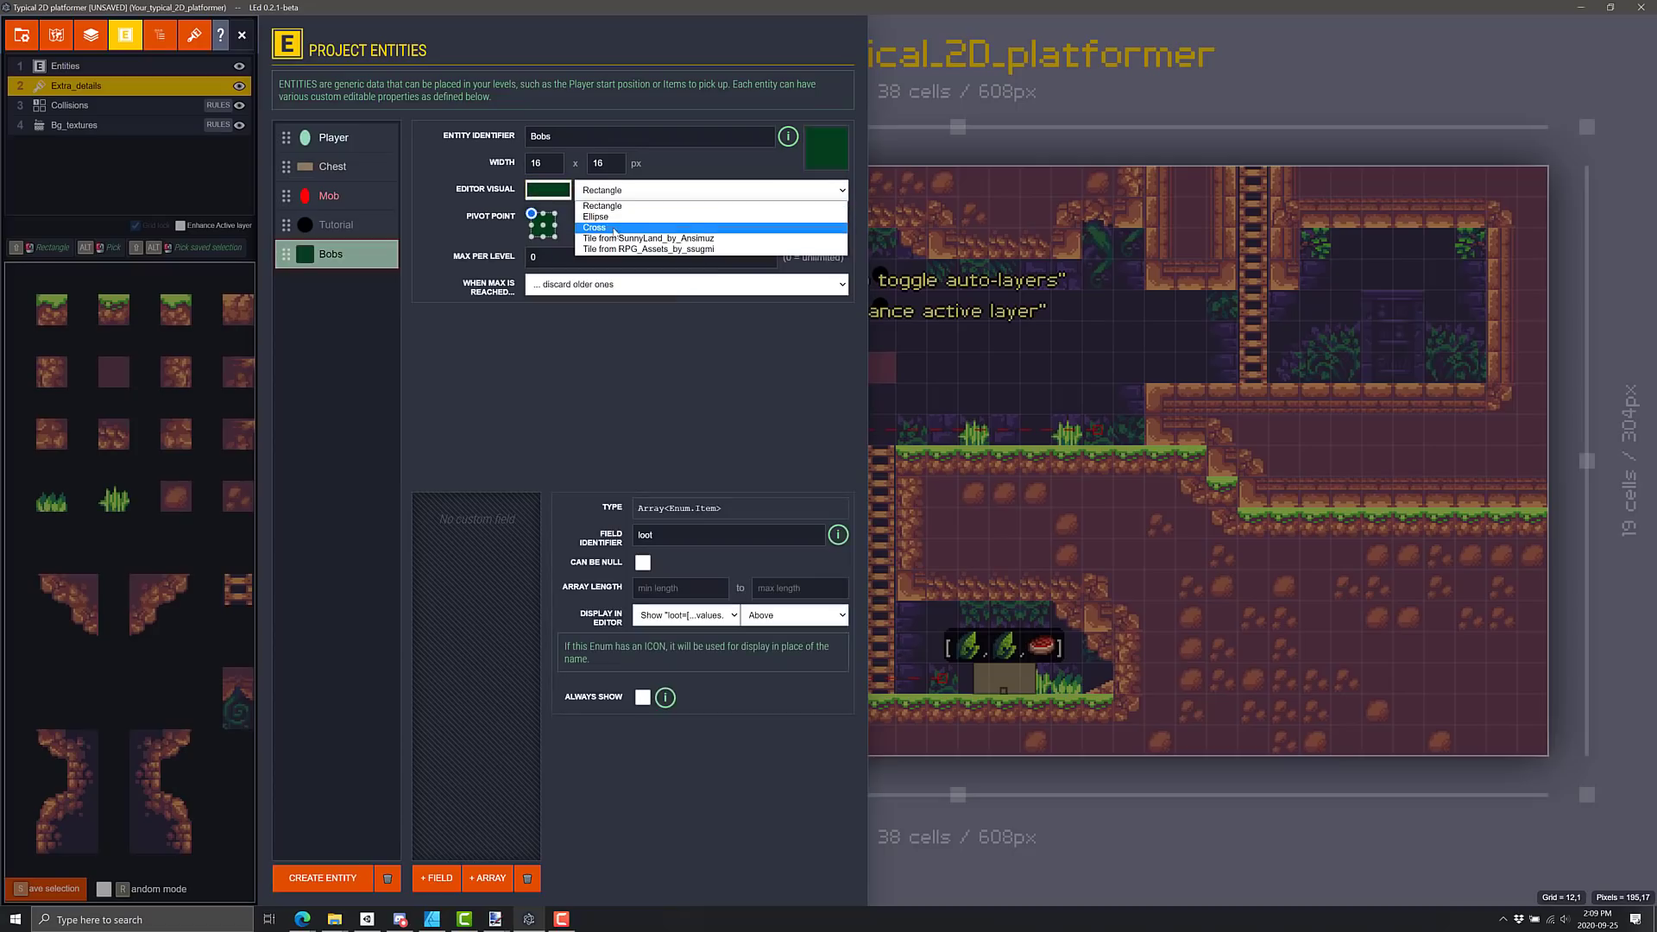
left_click(648, 239)
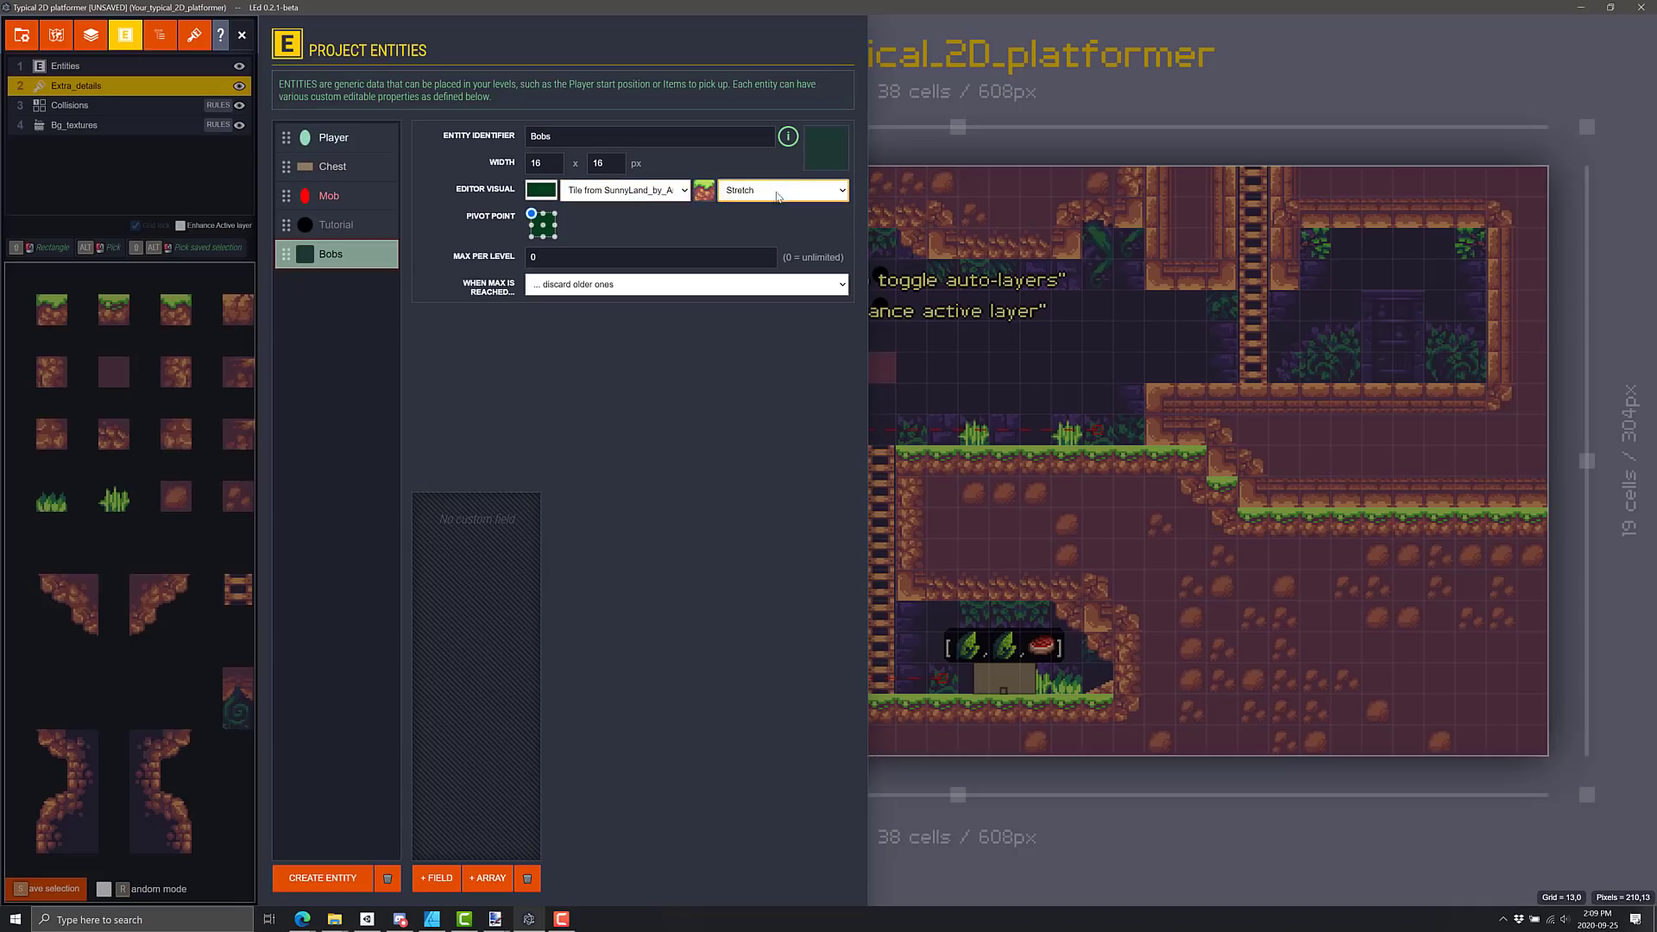
left_click(652, 190)
left_click(638, 249)
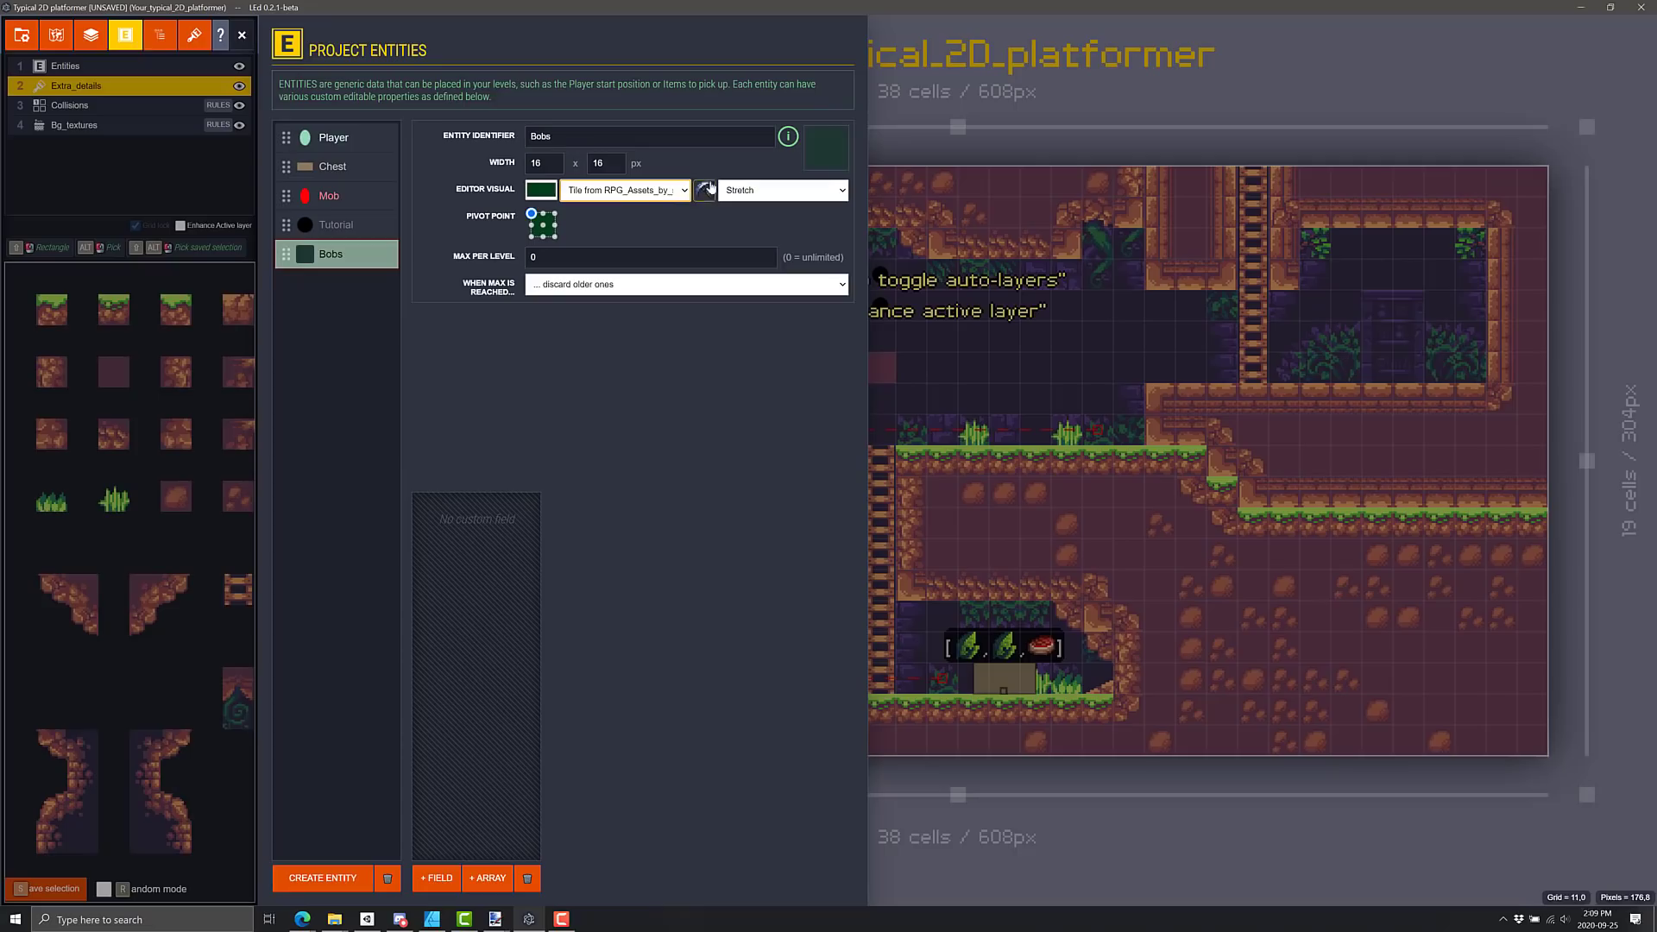
left_click(565, 252)
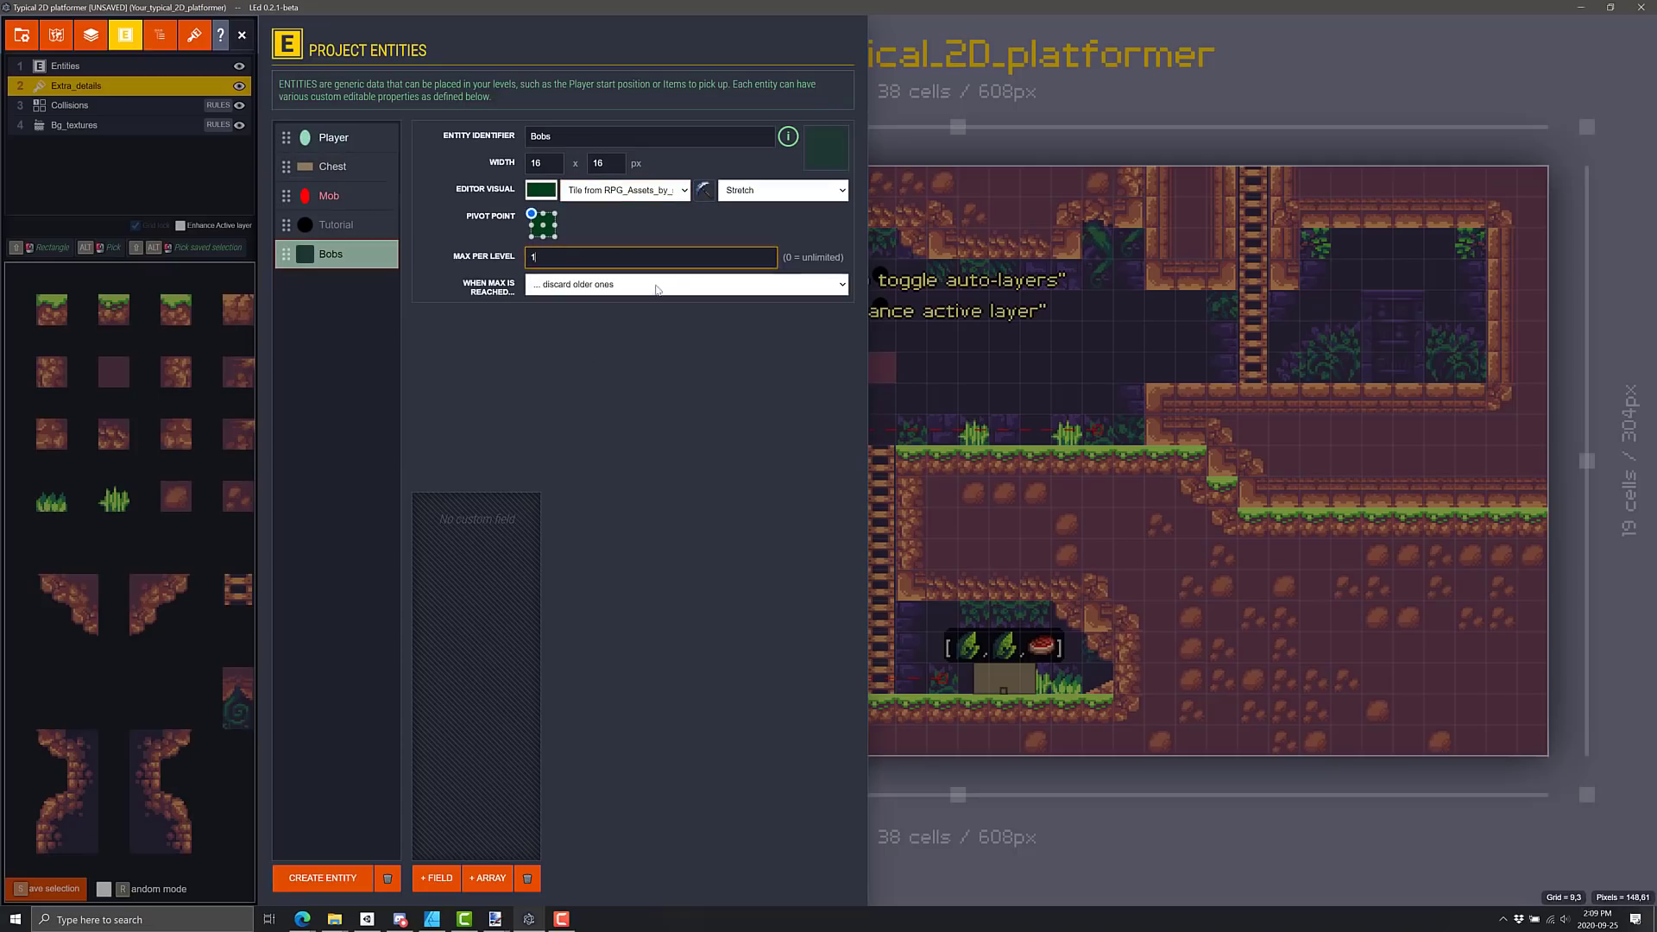
left_click(722, 395)
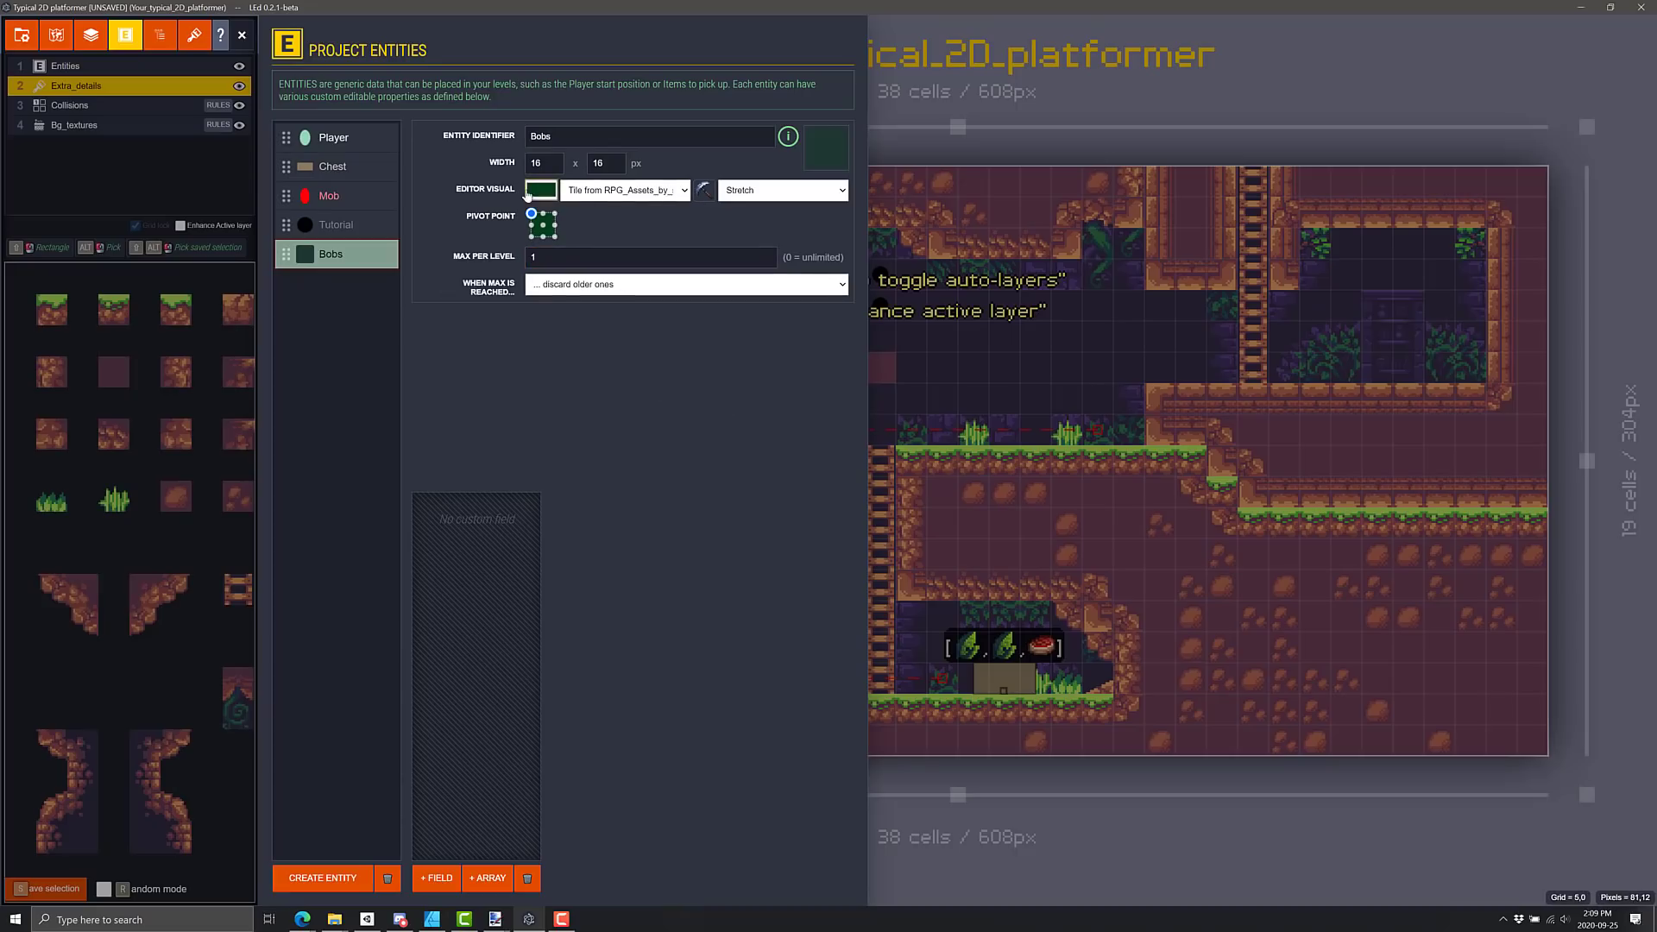
left_click(542, 192)
left_click(591, 189)
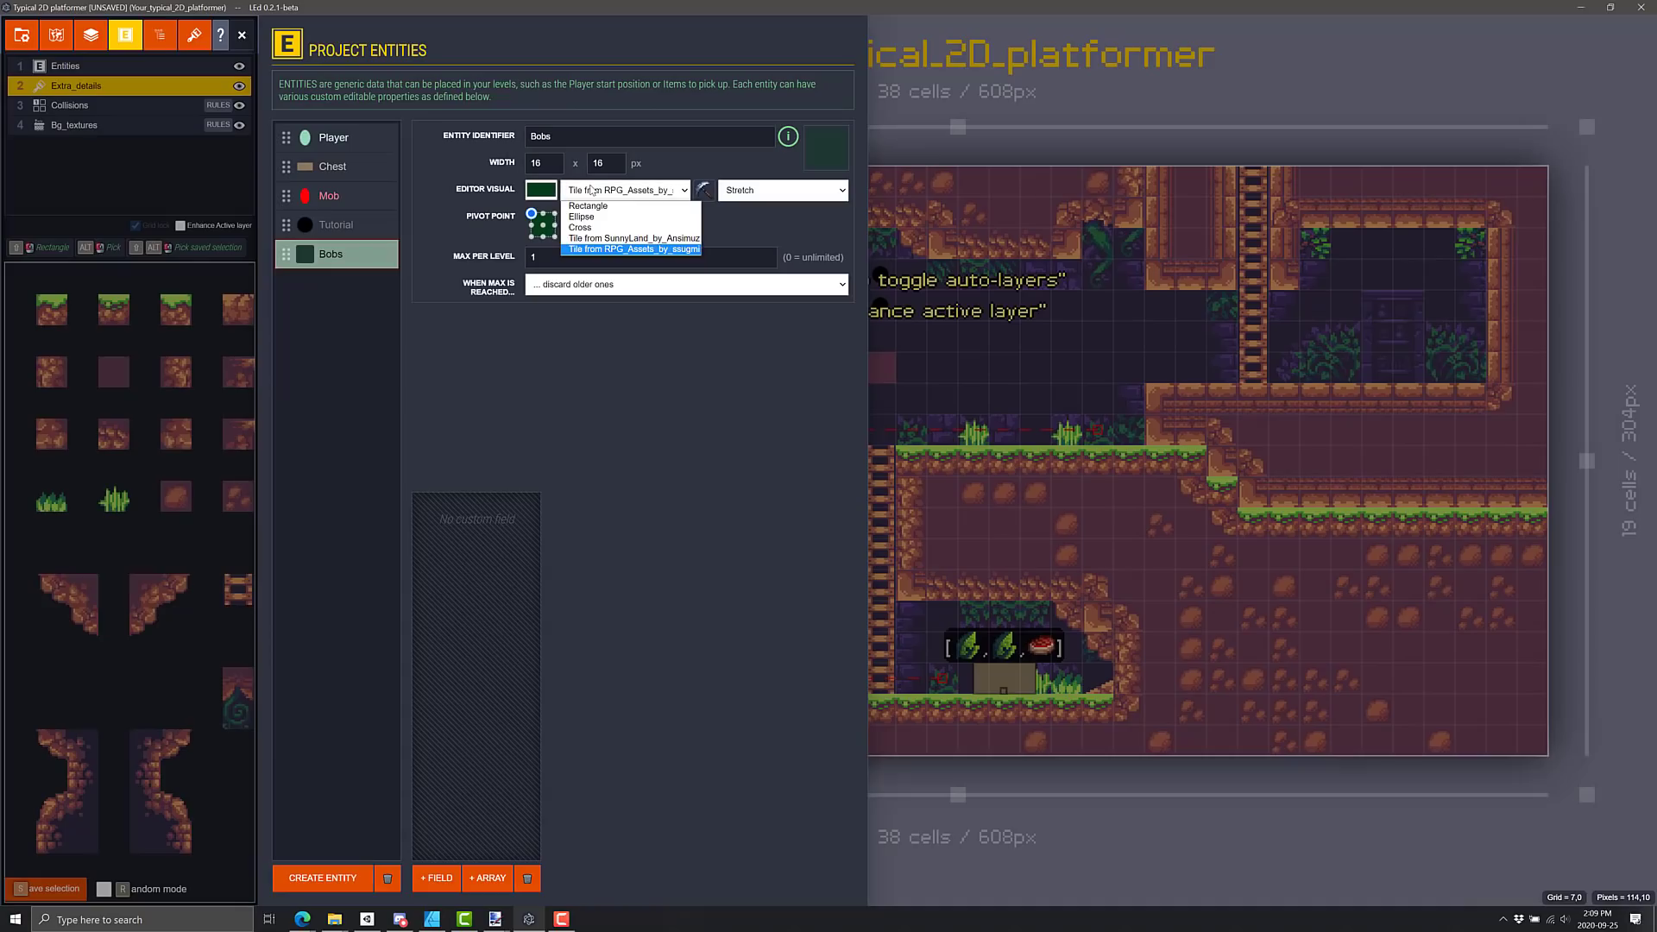
key("Escape")
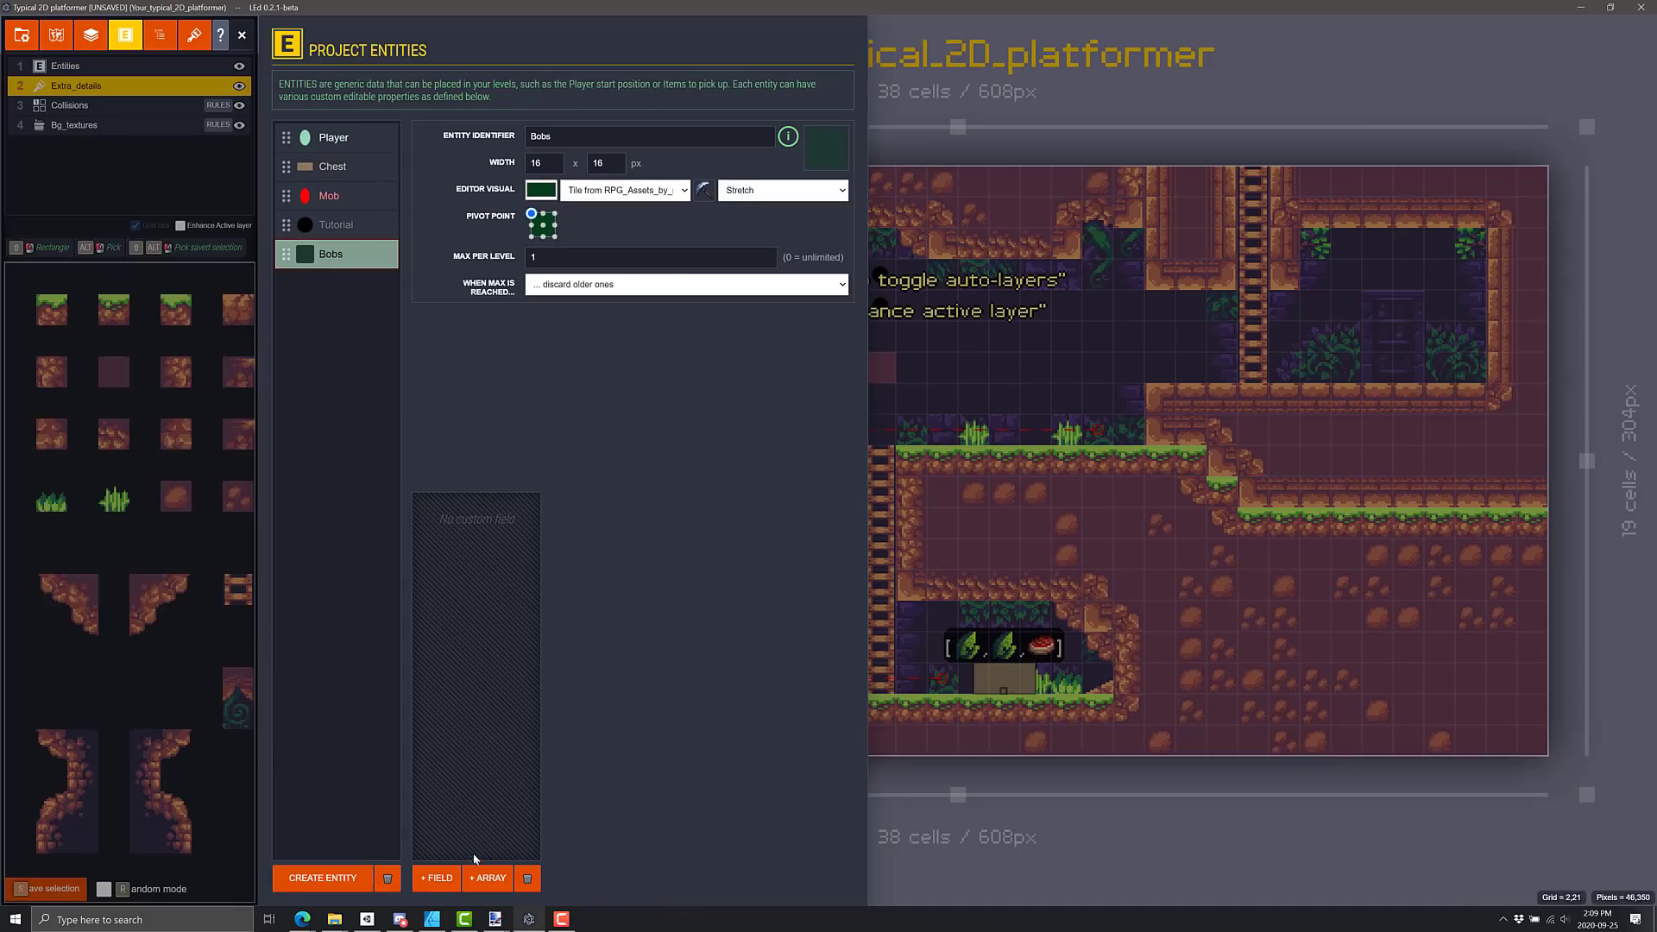
Step: View the field types available for the Bobs entity, and look over the project settings
left_click(441, 876)
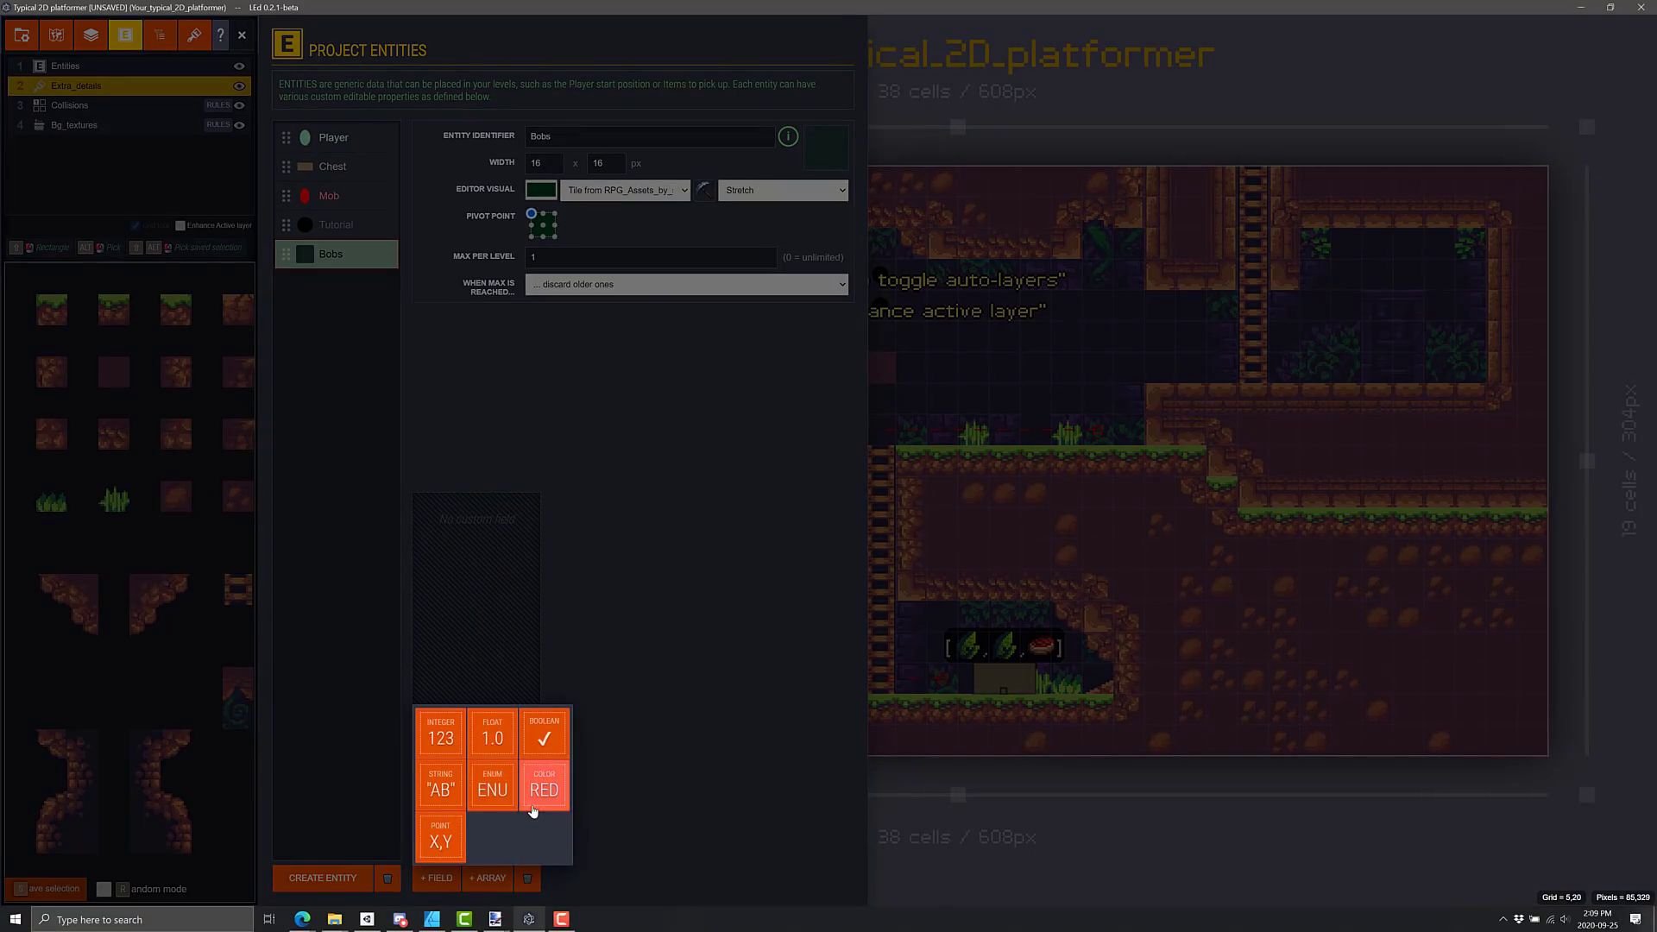
left_click(629, 748)
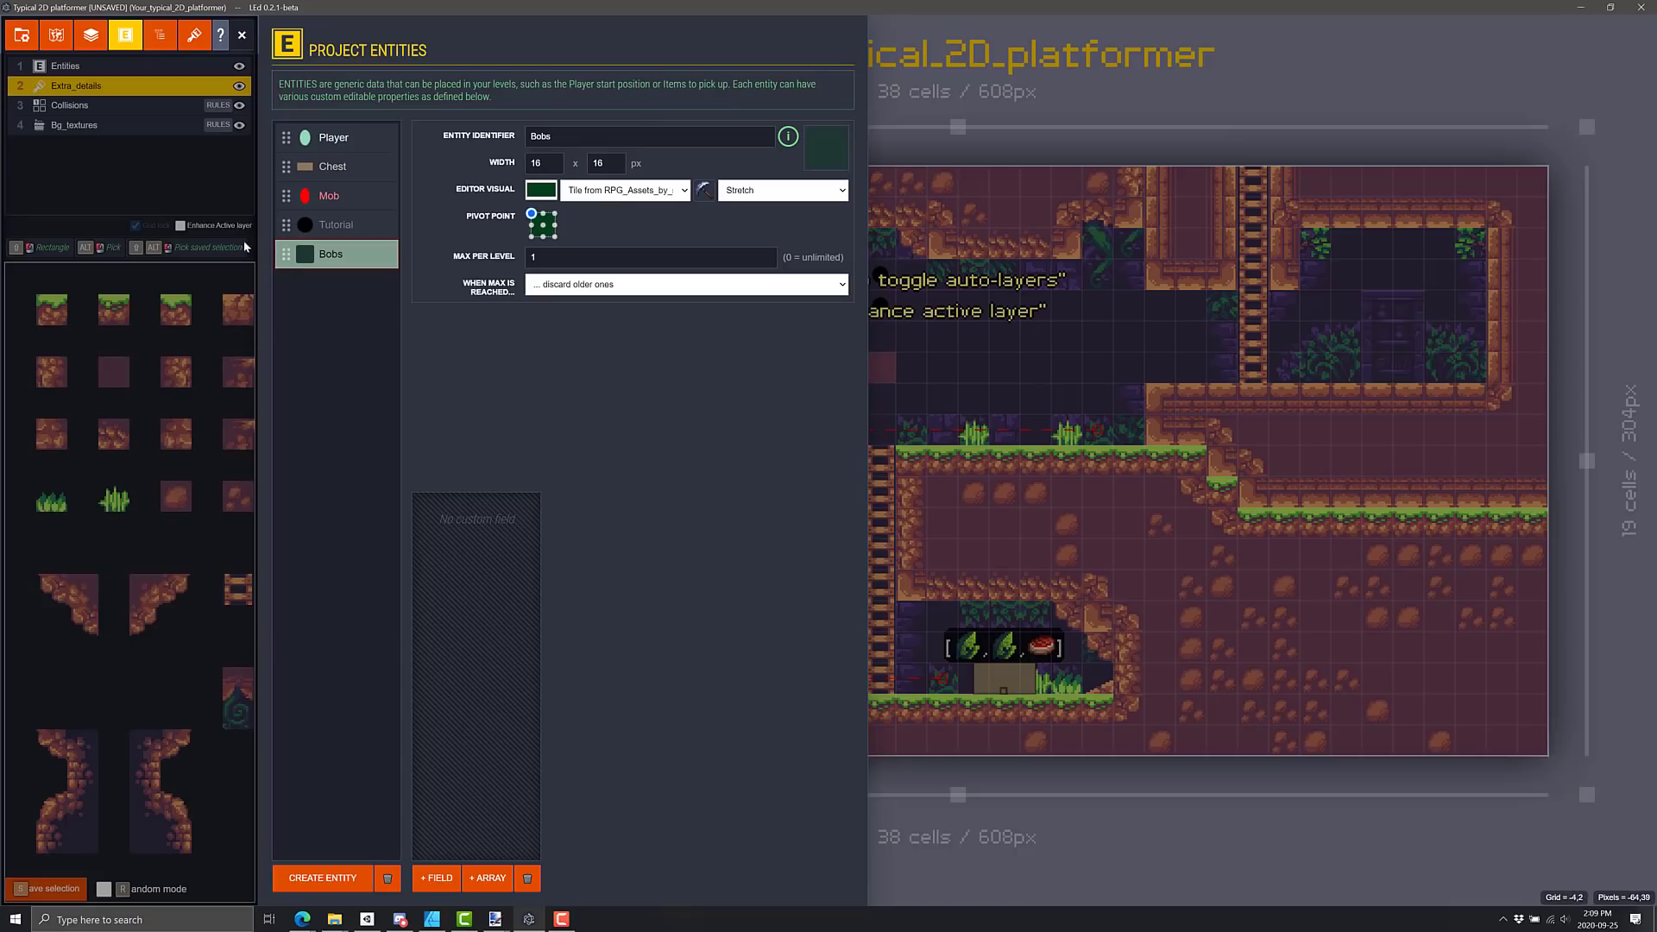
left_click(21, 42)
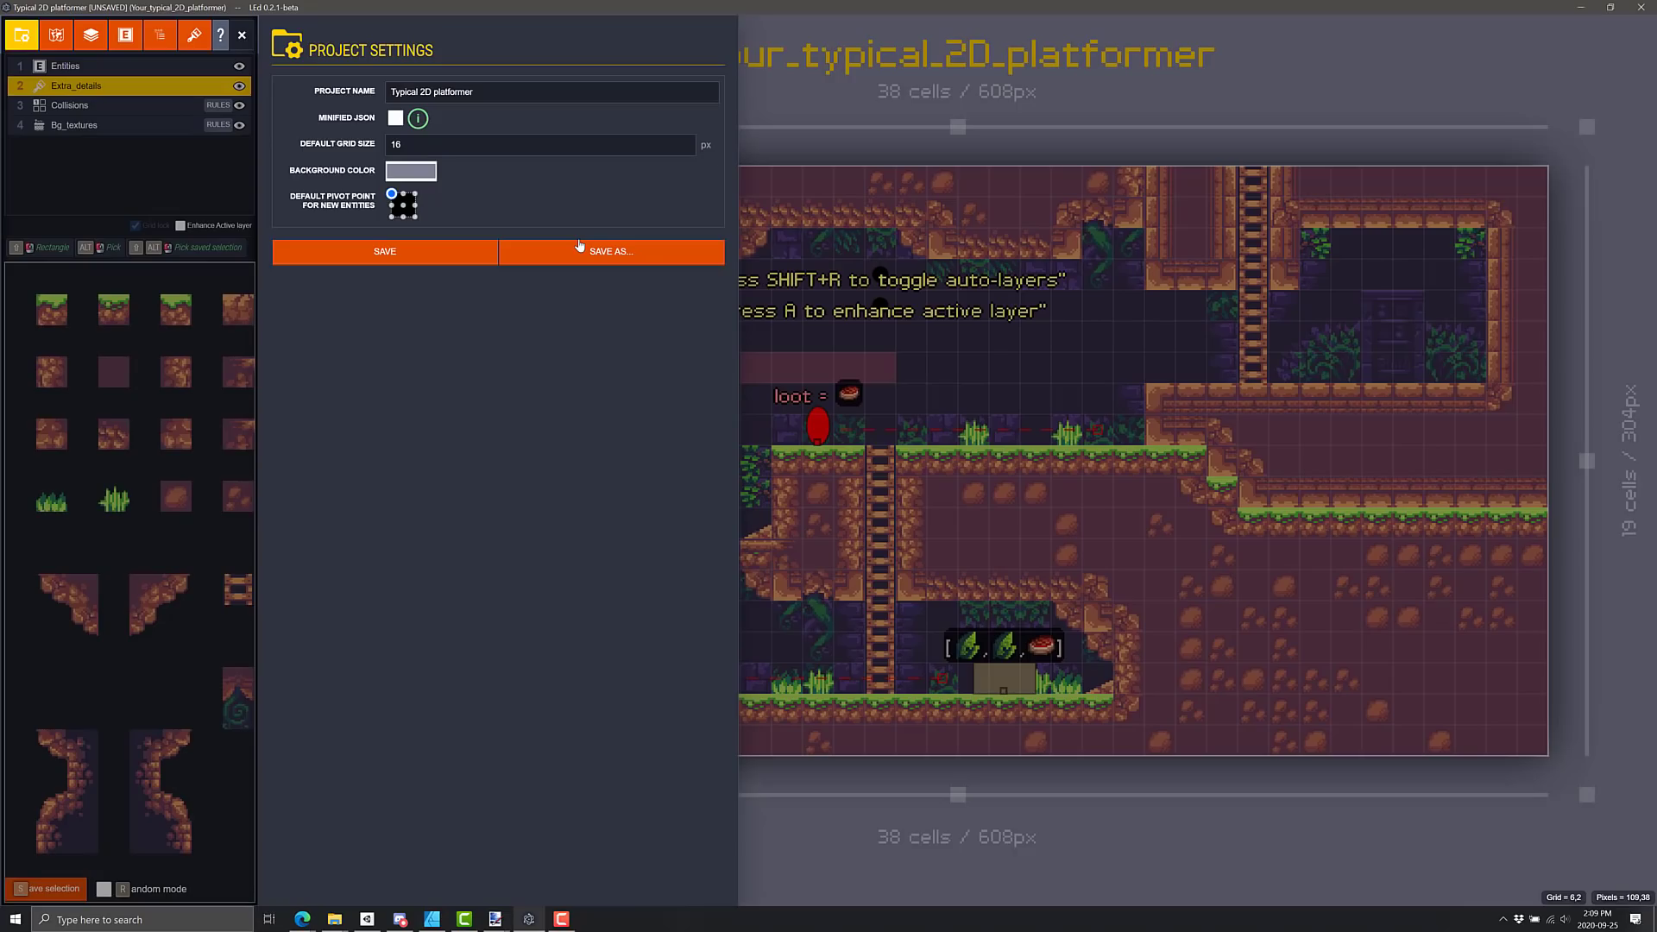
Step: Switch to the LEd documentation in the browser and bring up the Haxe API's Usage page
left_click(302, 918)
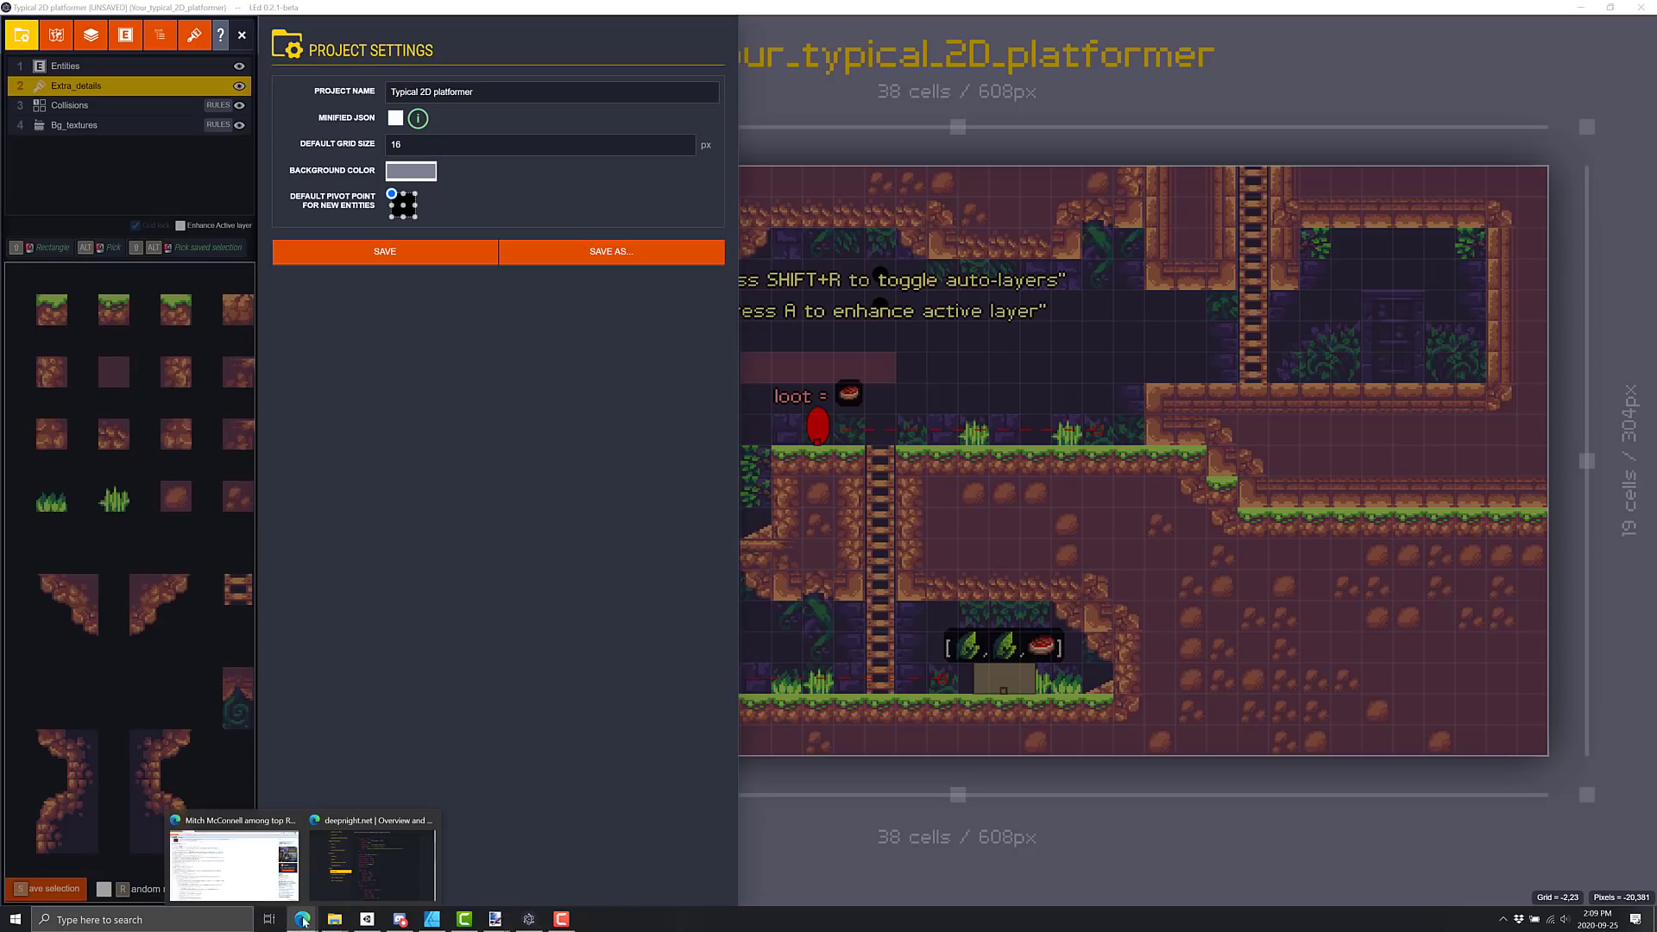
left_click(372, 863)
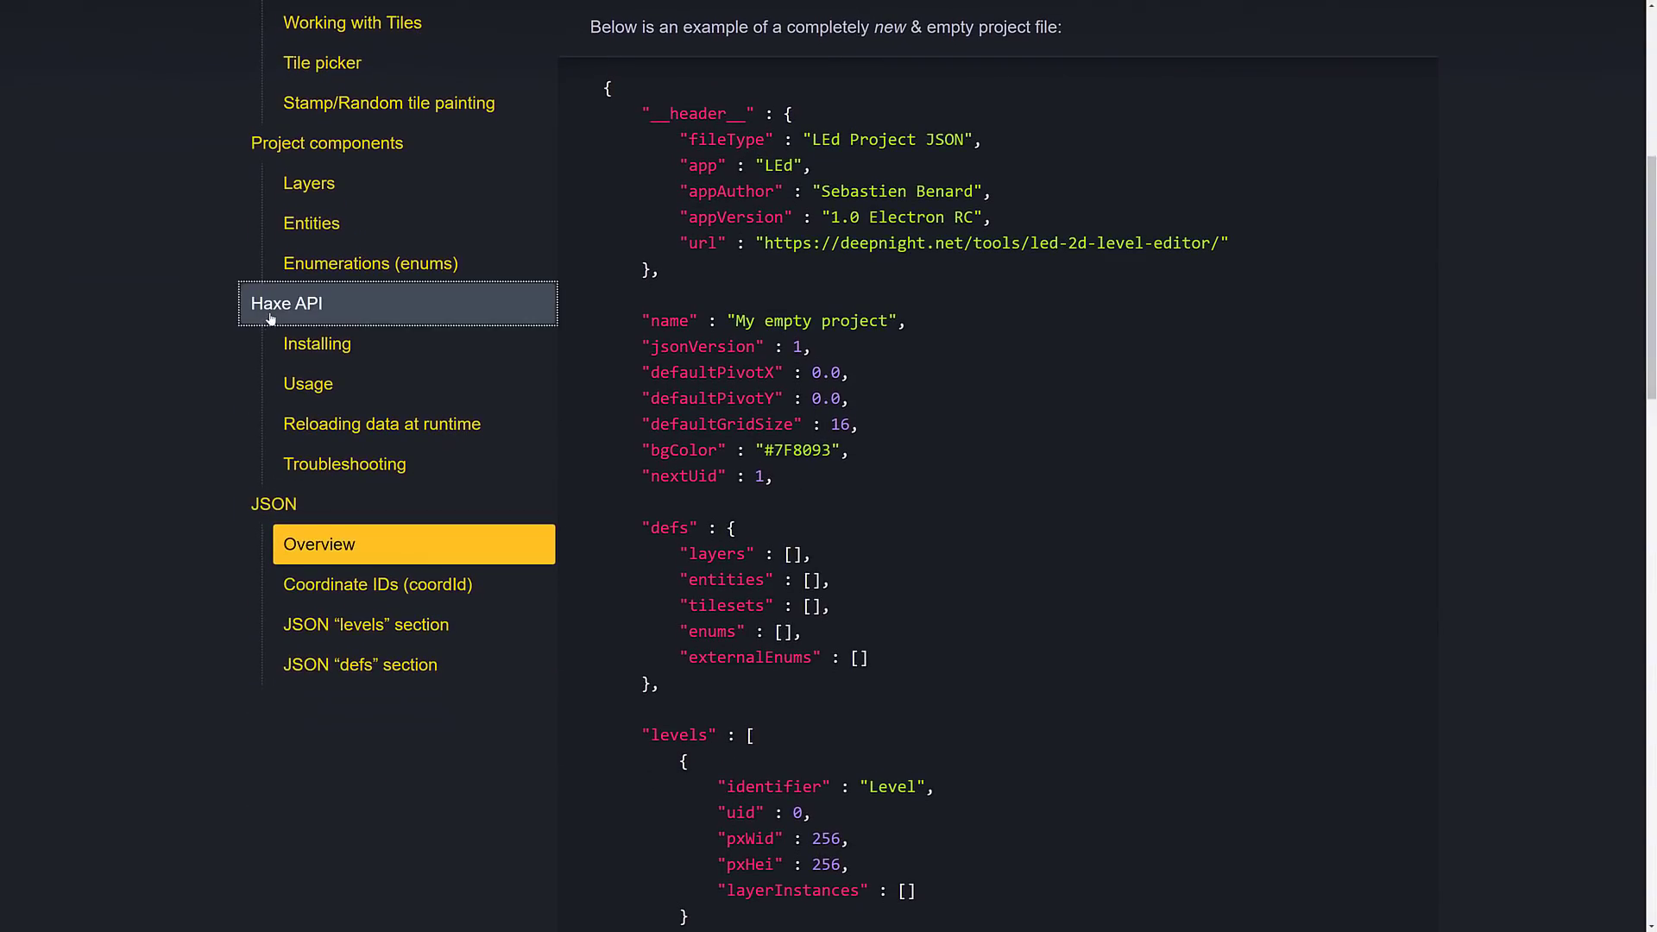
left_click(265, 321)
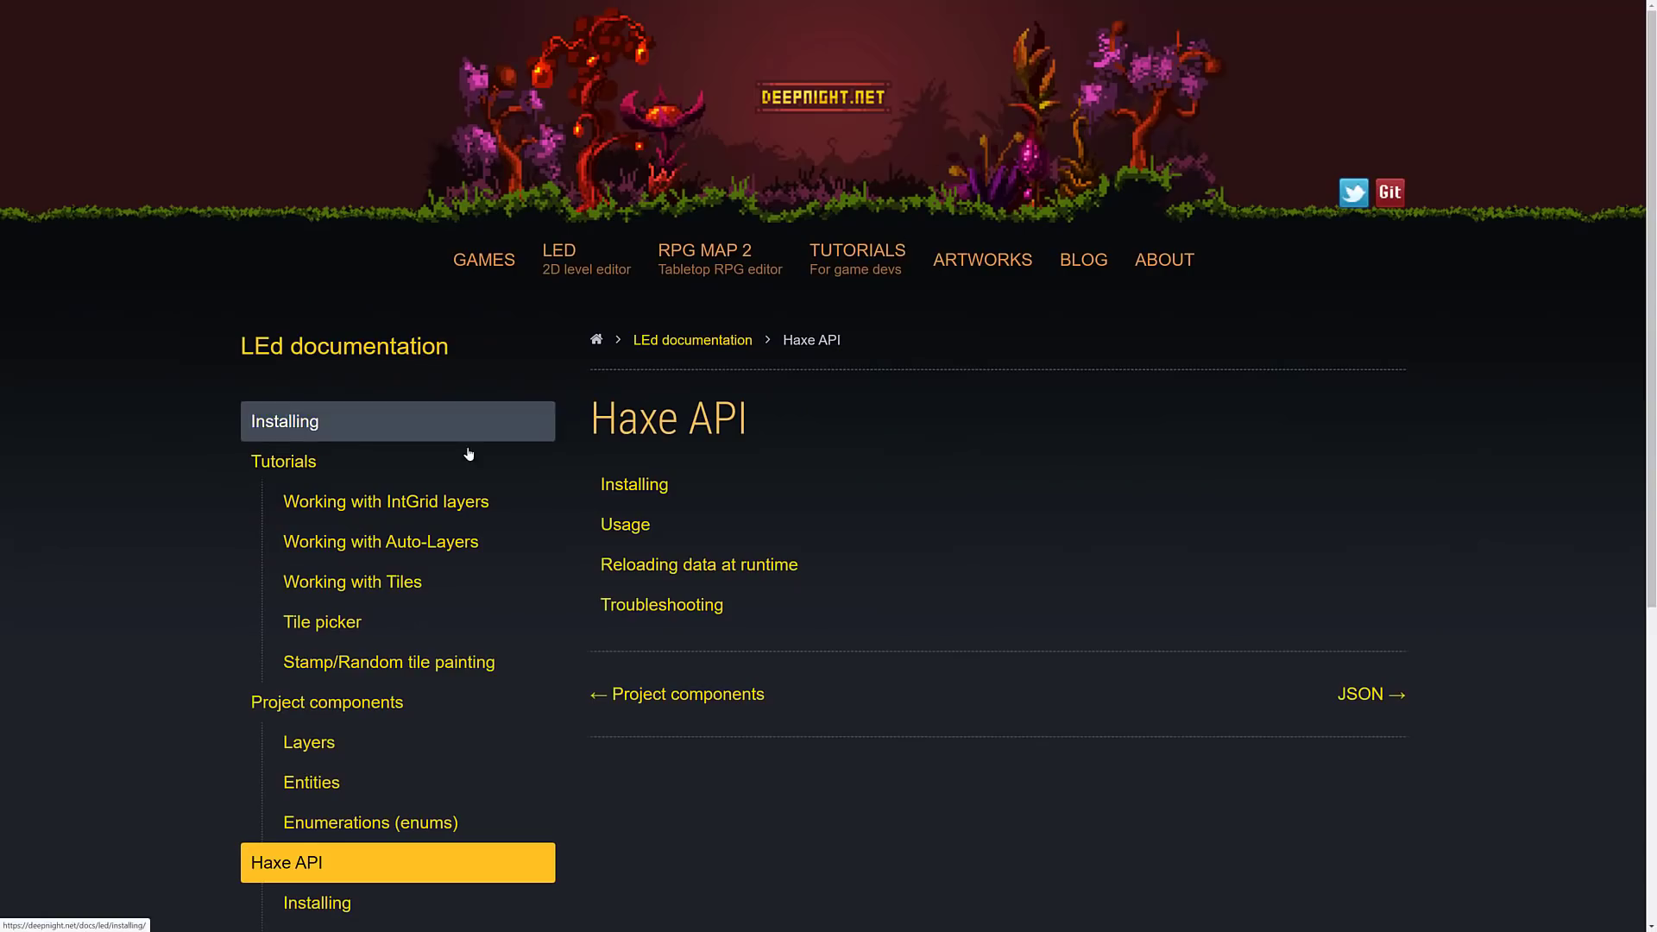
scroll(877, 548, "down", 3)
left_click(604, 241)
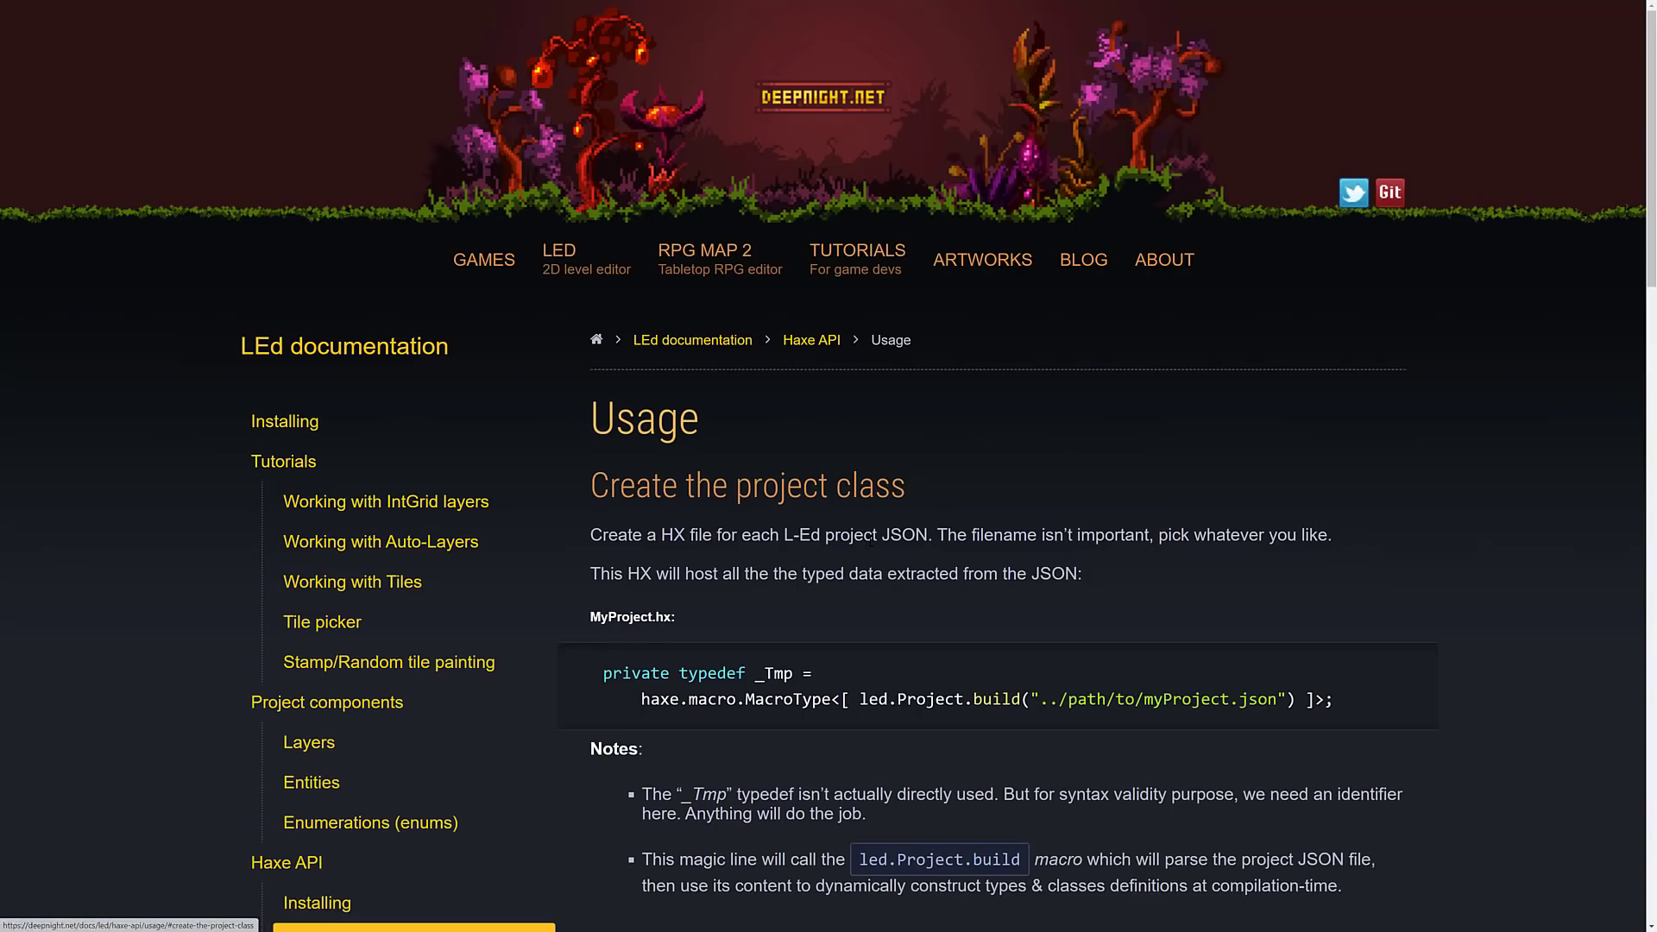
Step: Read the Haxe API usage examples for the project class, project instance, access to project content and project types
left_click_drag(1335, 700, 1277, 700)
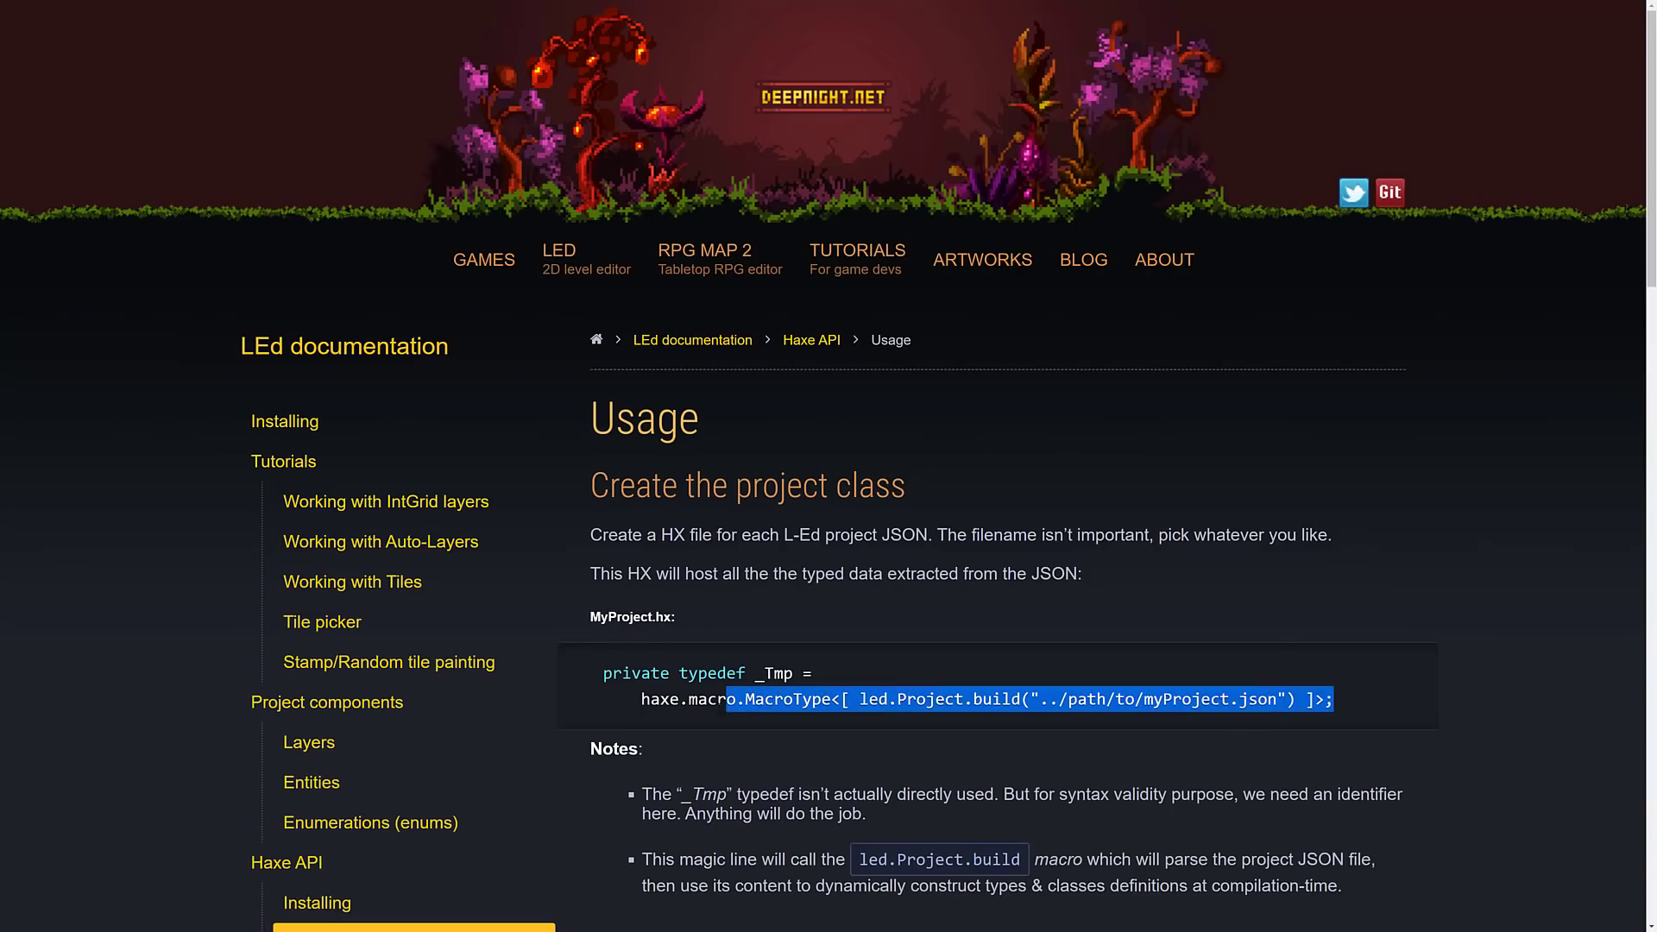
left_click_drag(712, 701, 612, 673)
scroll(949, 642, "down", 5)
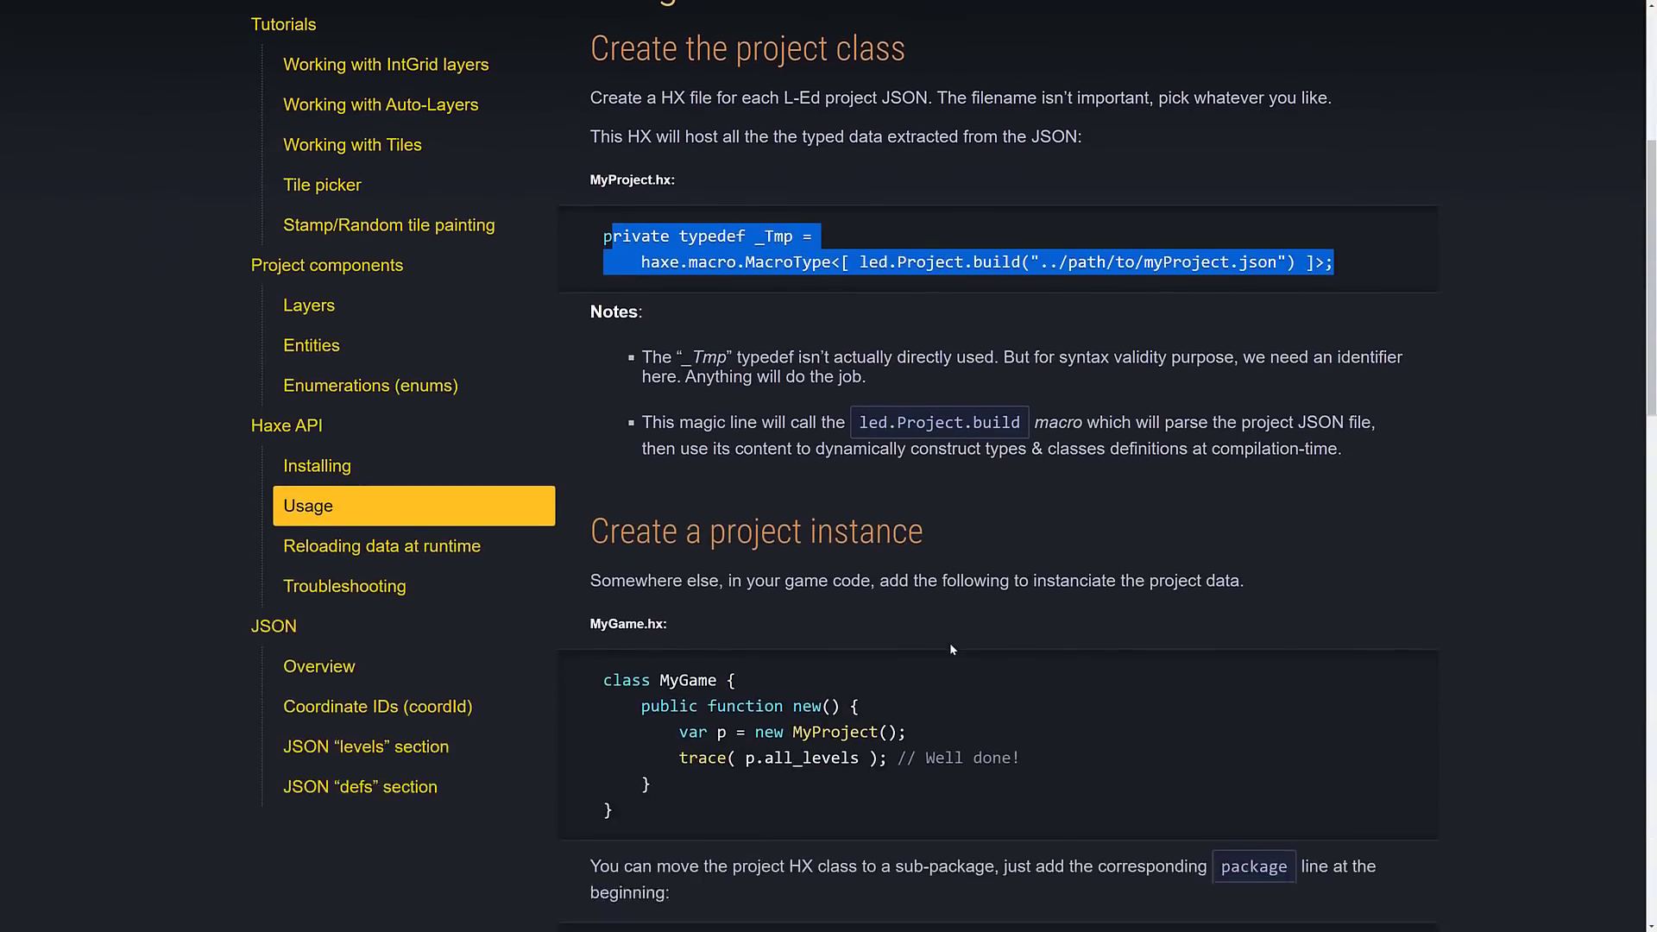
scroll(950, 642, "down", 6)
scroll(801, 485, "up", 1)
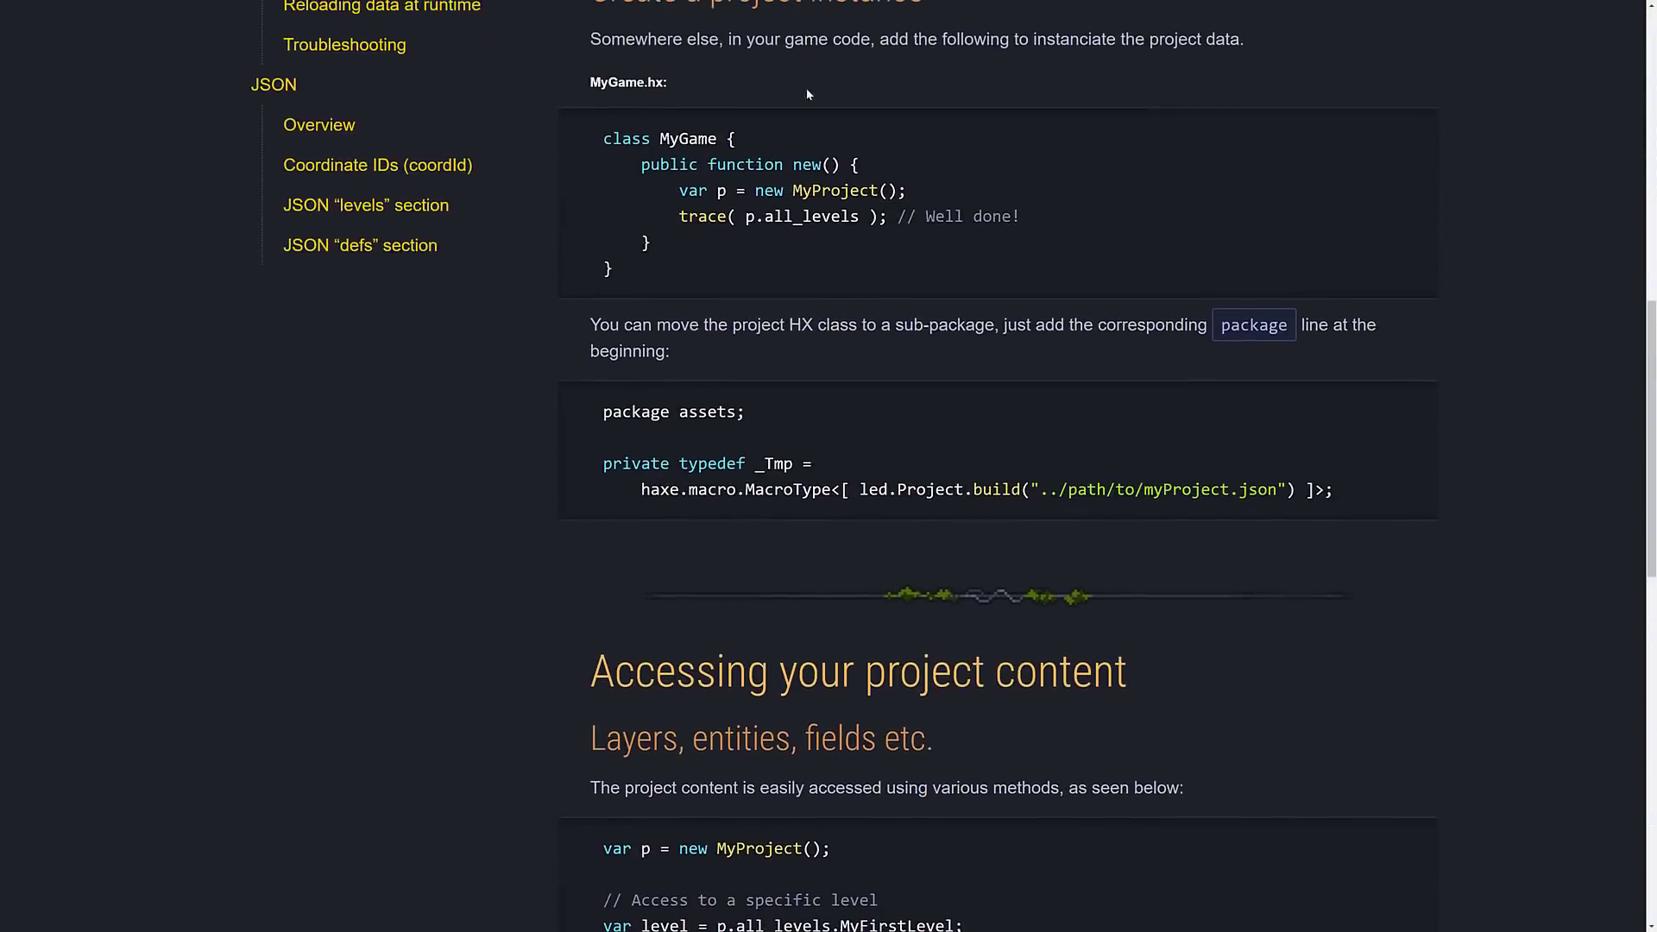
scroll(933, 390, "down", 7)
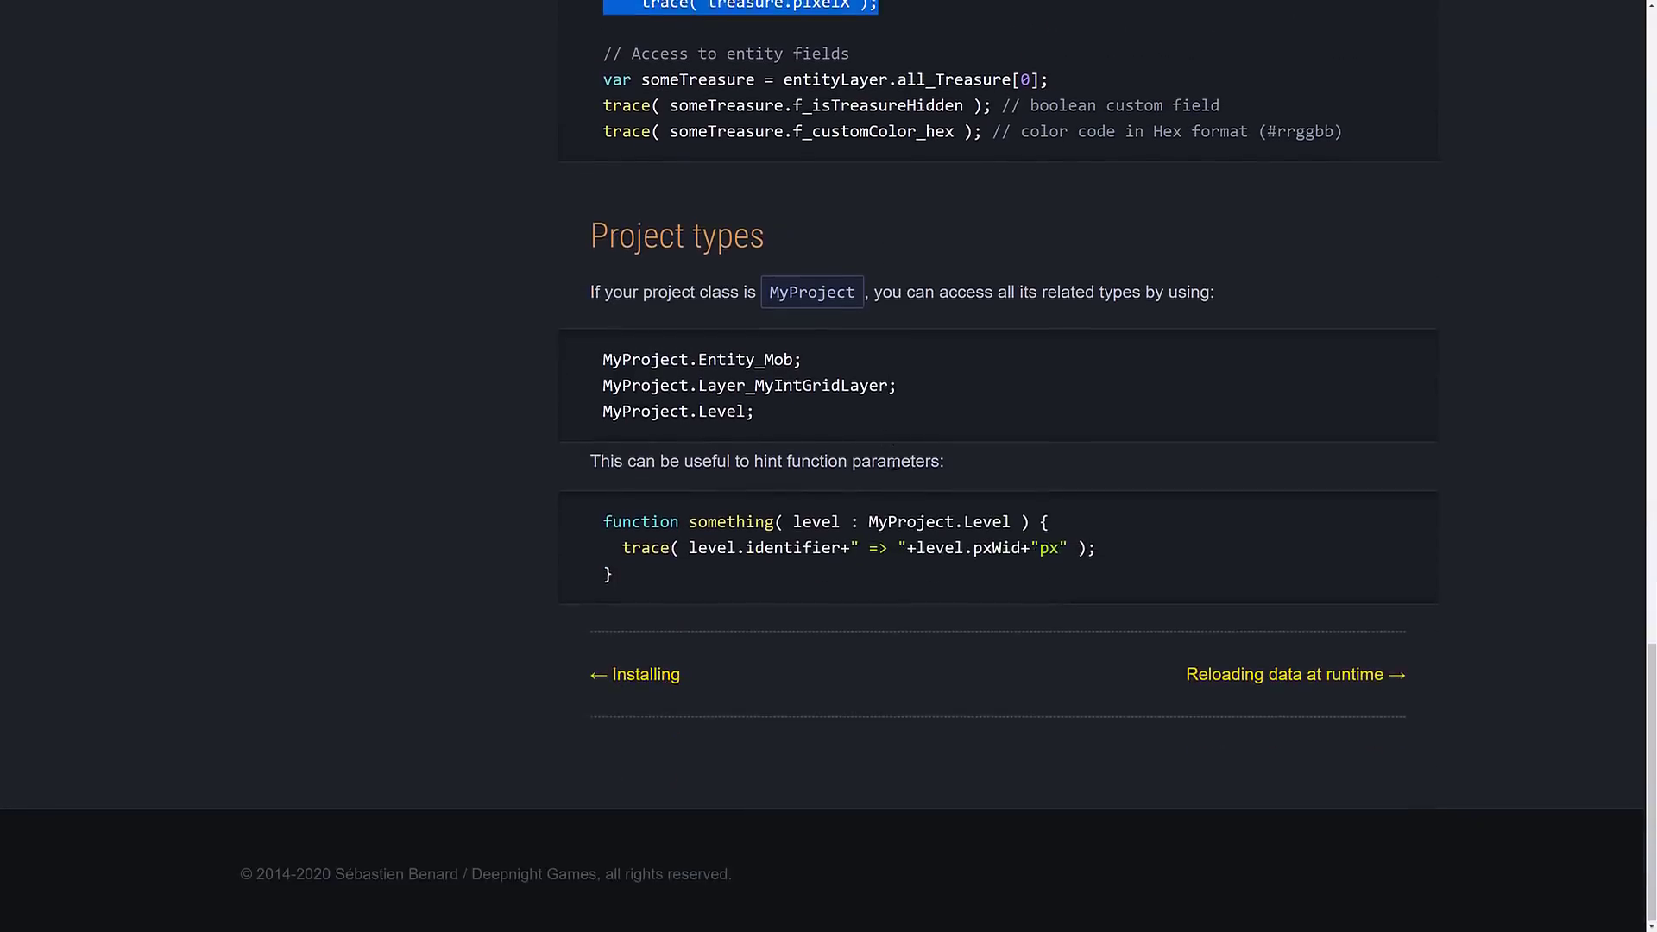
scroll(880, 431, "up", 15)
scroll(988, 380, "up", 5)
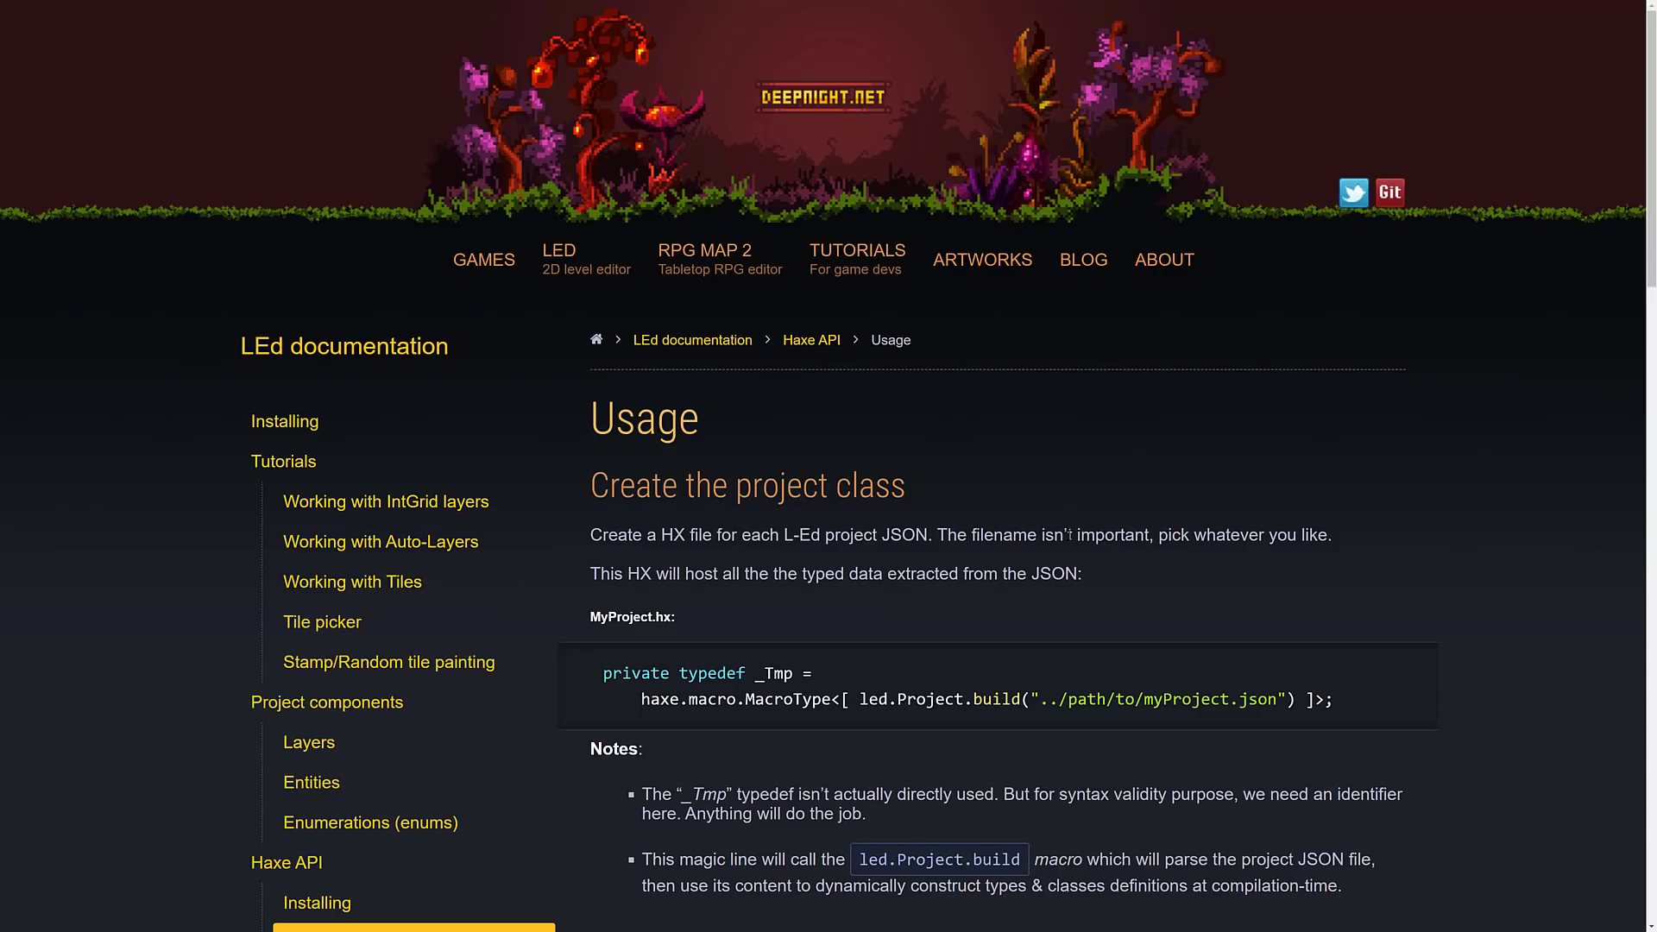
scroll(714, 603, "down", 10)
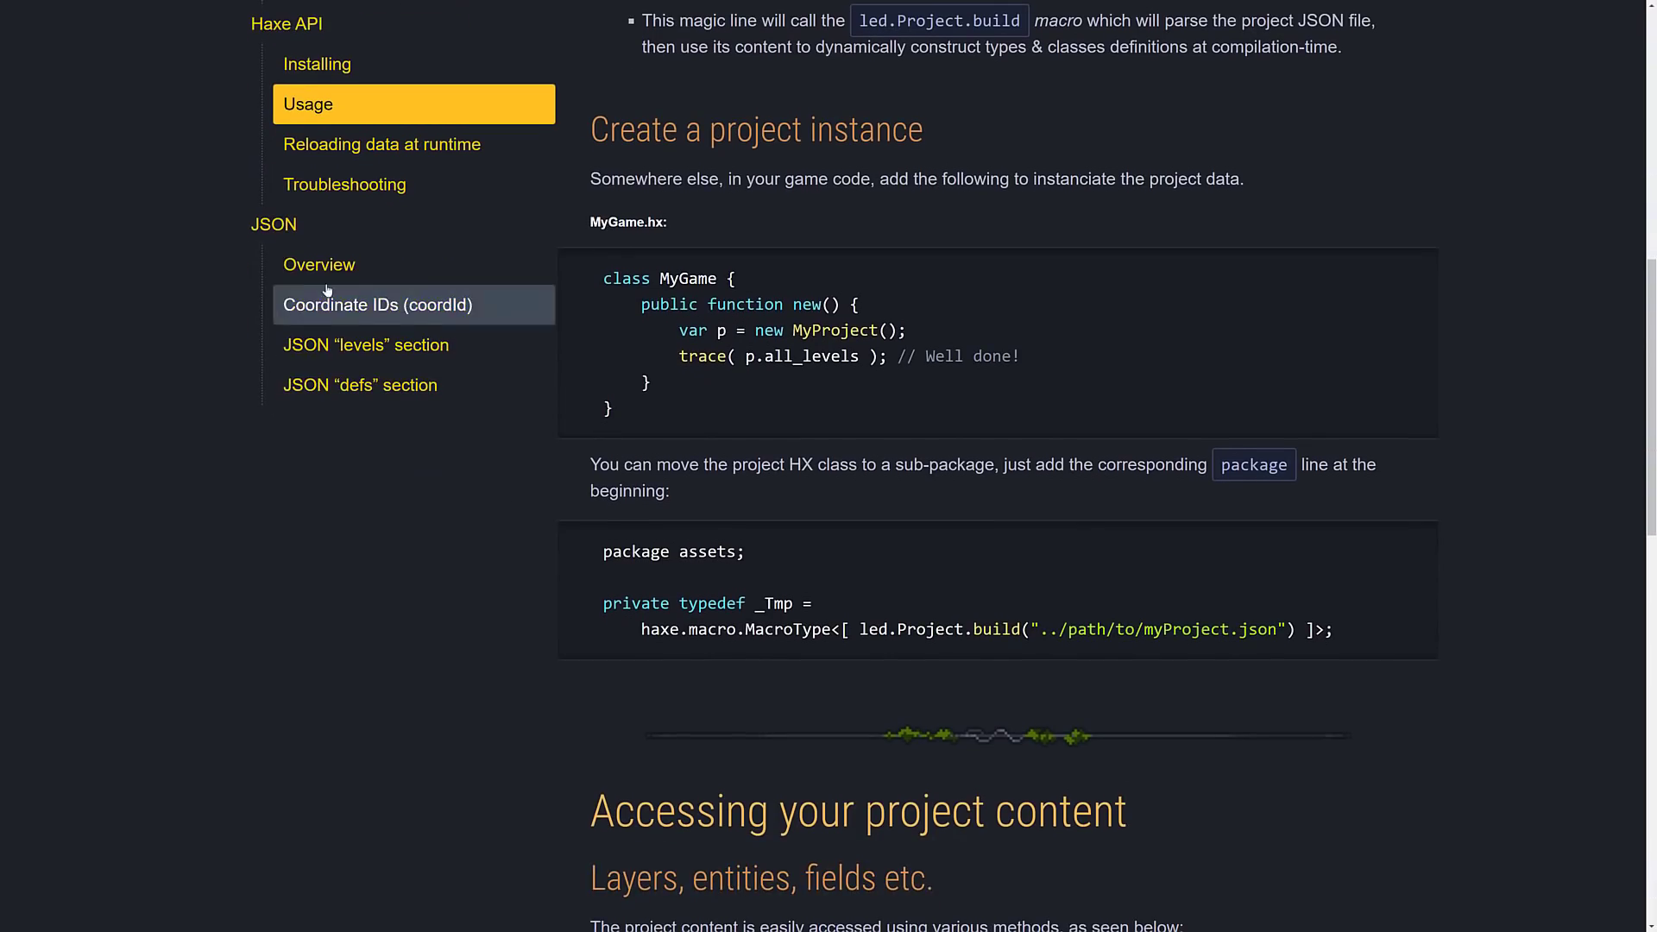
Step: Read the JSON Overview page, covering the empty project example, the format overview and the redundant double-underscore fields
left_click(333, 281)
scroll(889, 574, "down", 8)
scroll(897, 574, "down", 5)
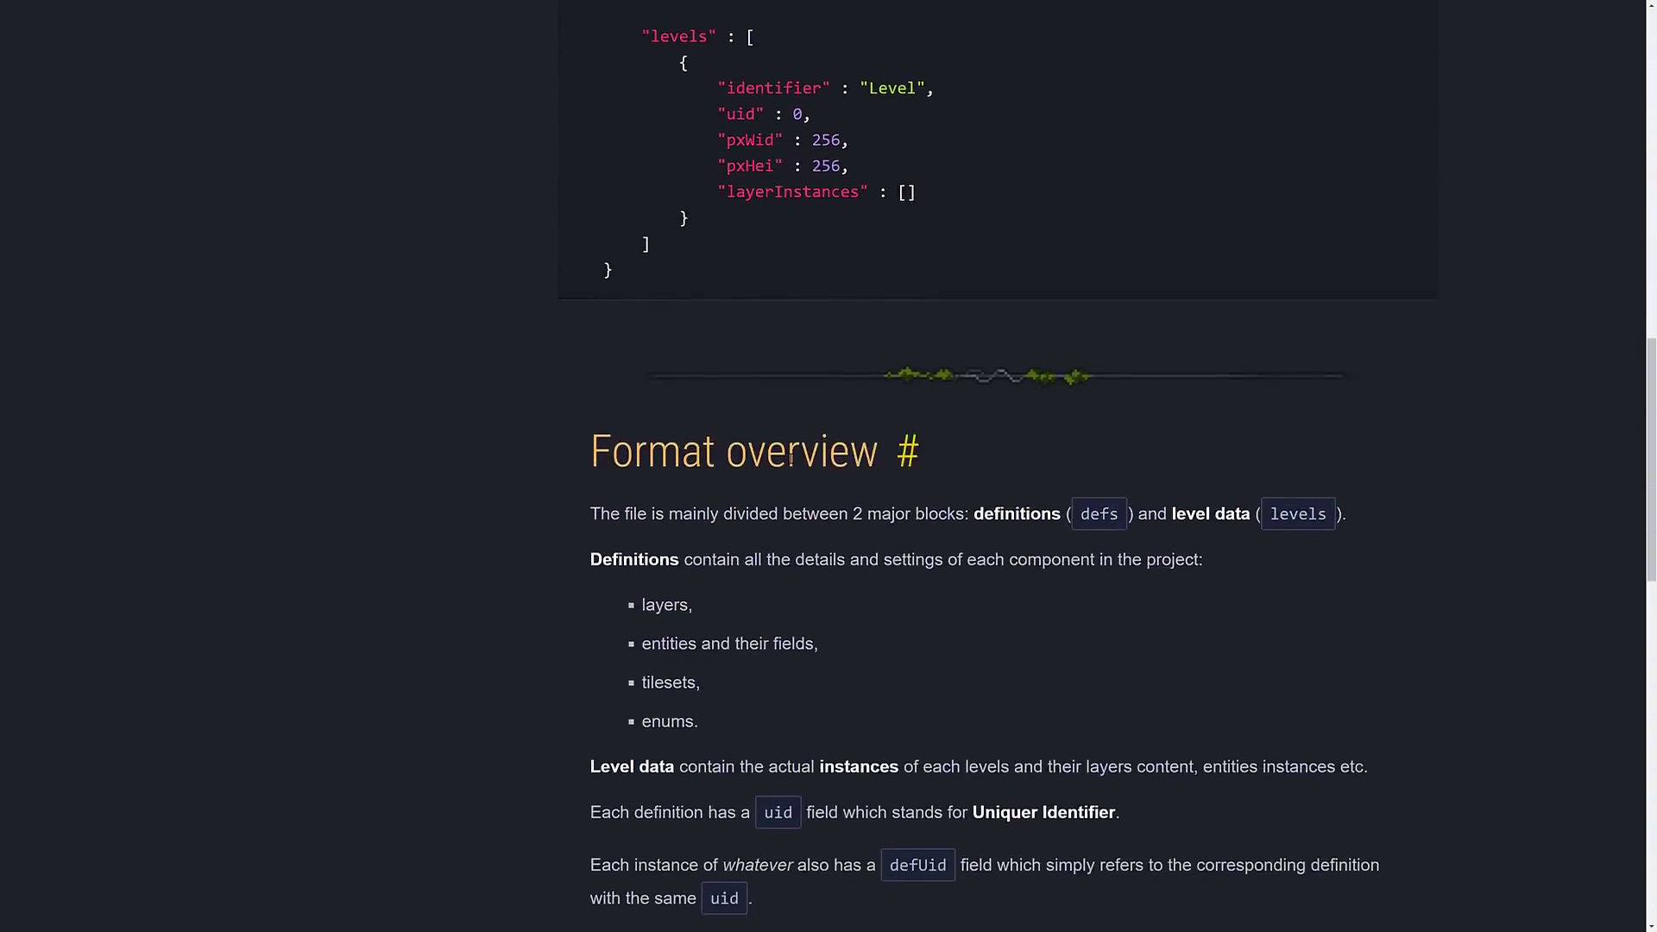
scroll(790, 457, "down", 11)
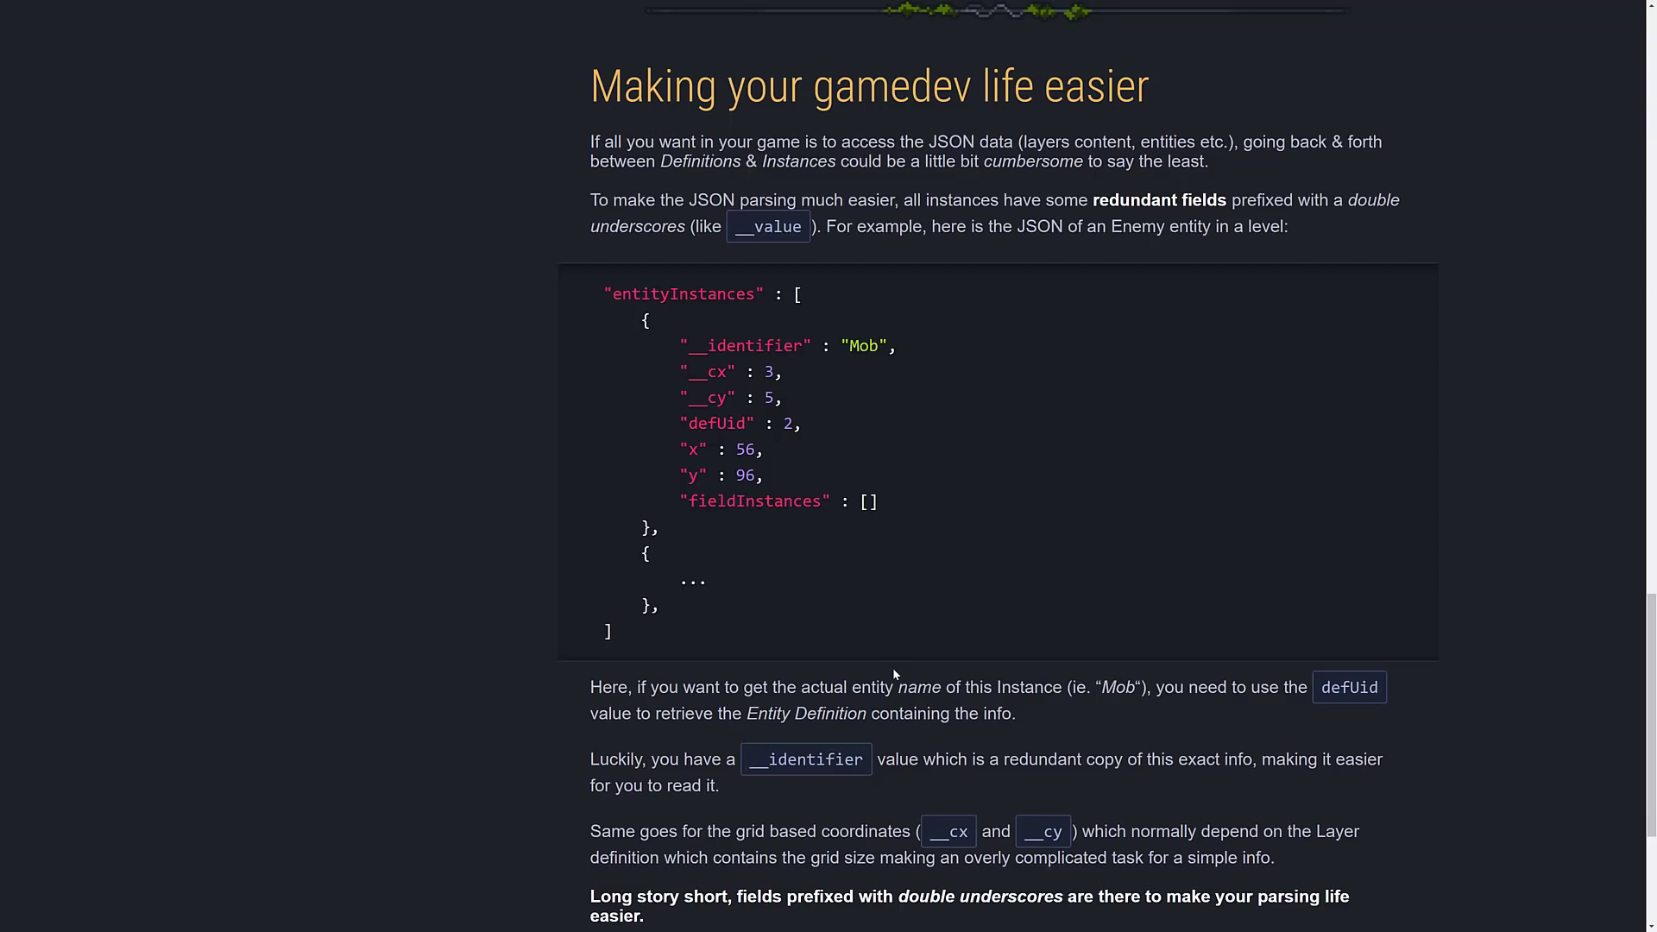
Step: Revisit the LEd editor window, and view the LEd repository's MIT License page on GitHub in the browser
key("alt+Tab")
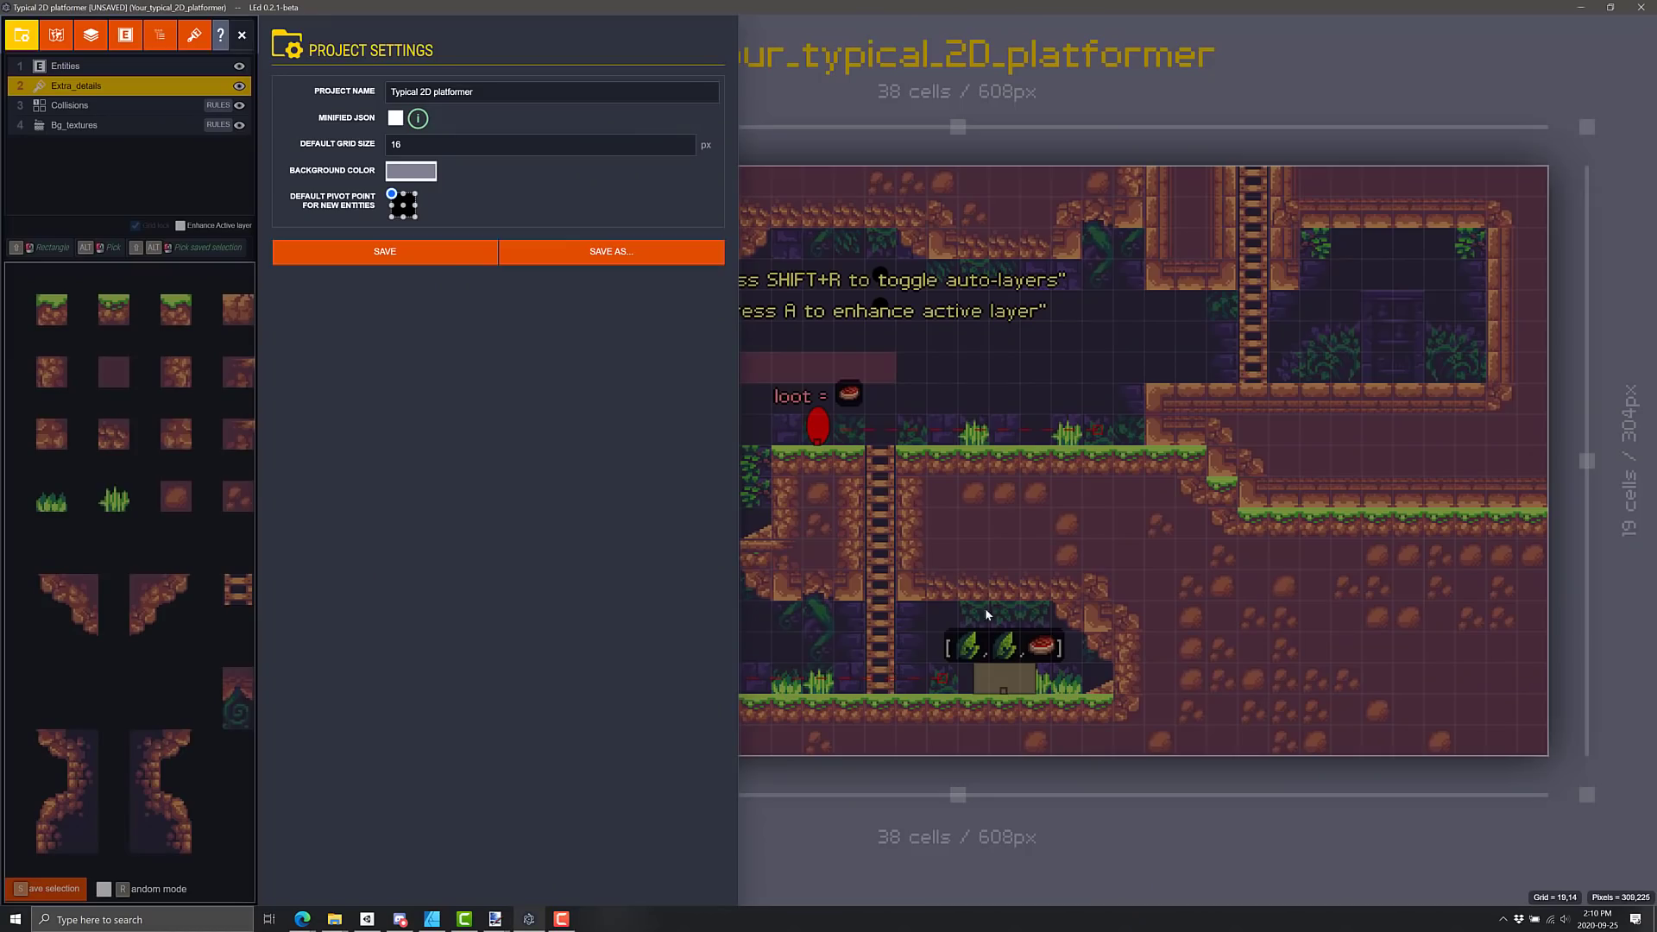
key("alt+Tab")
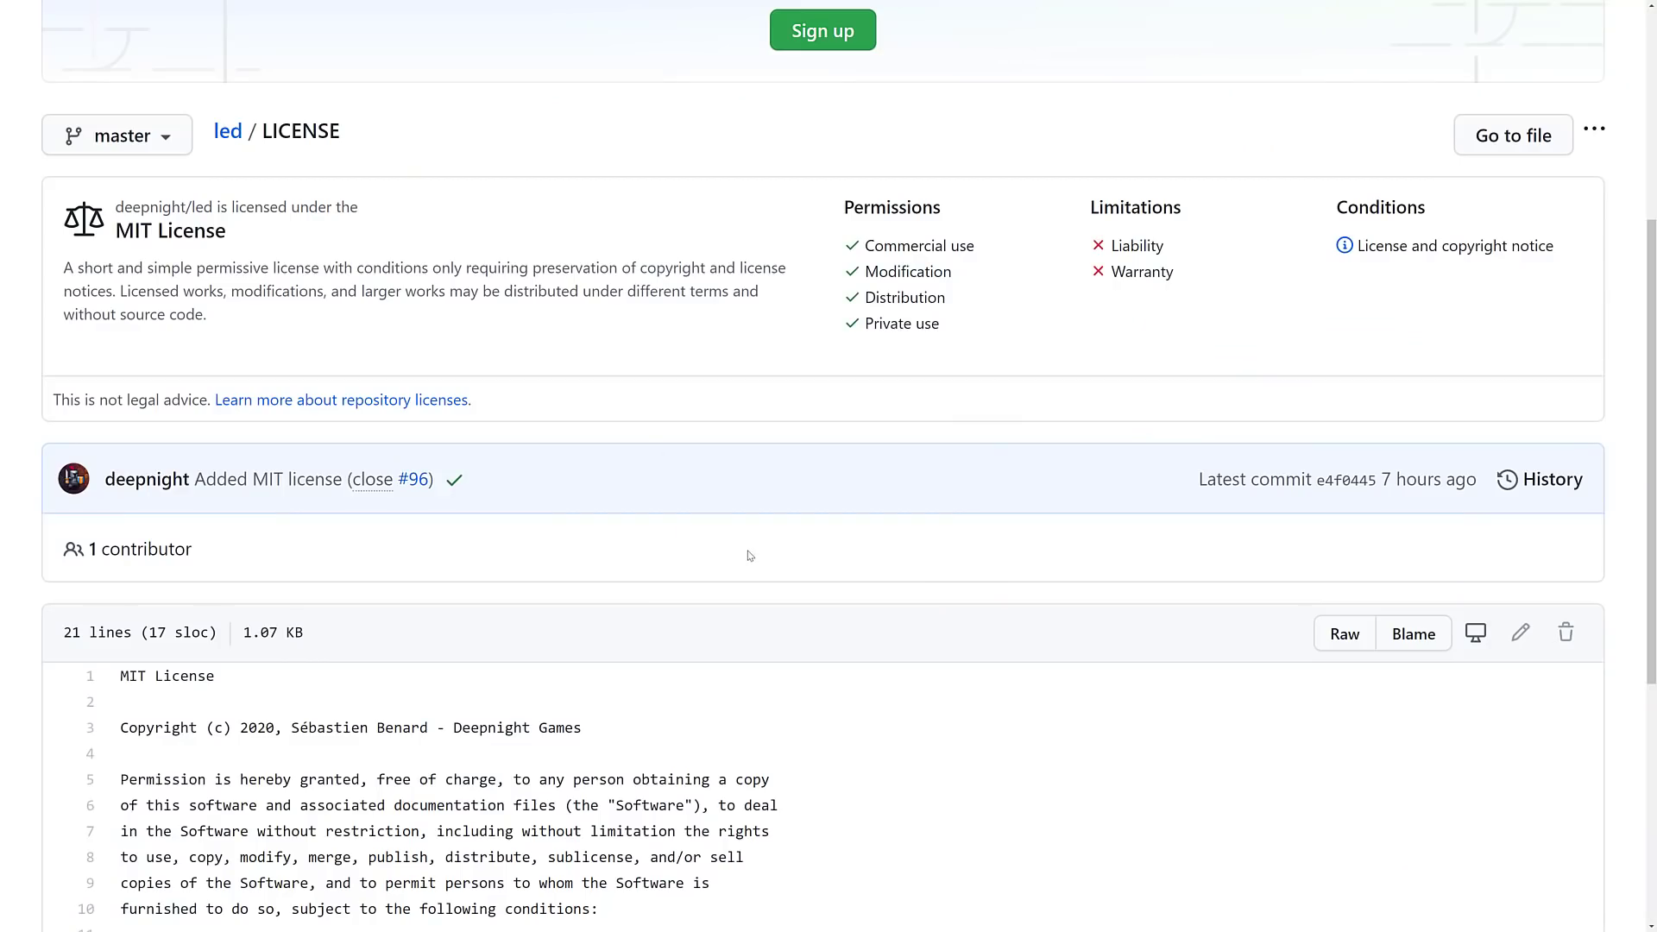
Step: Return to the LEd repository's main page and read the README's build requirements, compiling and running instructions, and related tools
key("alt+Left")
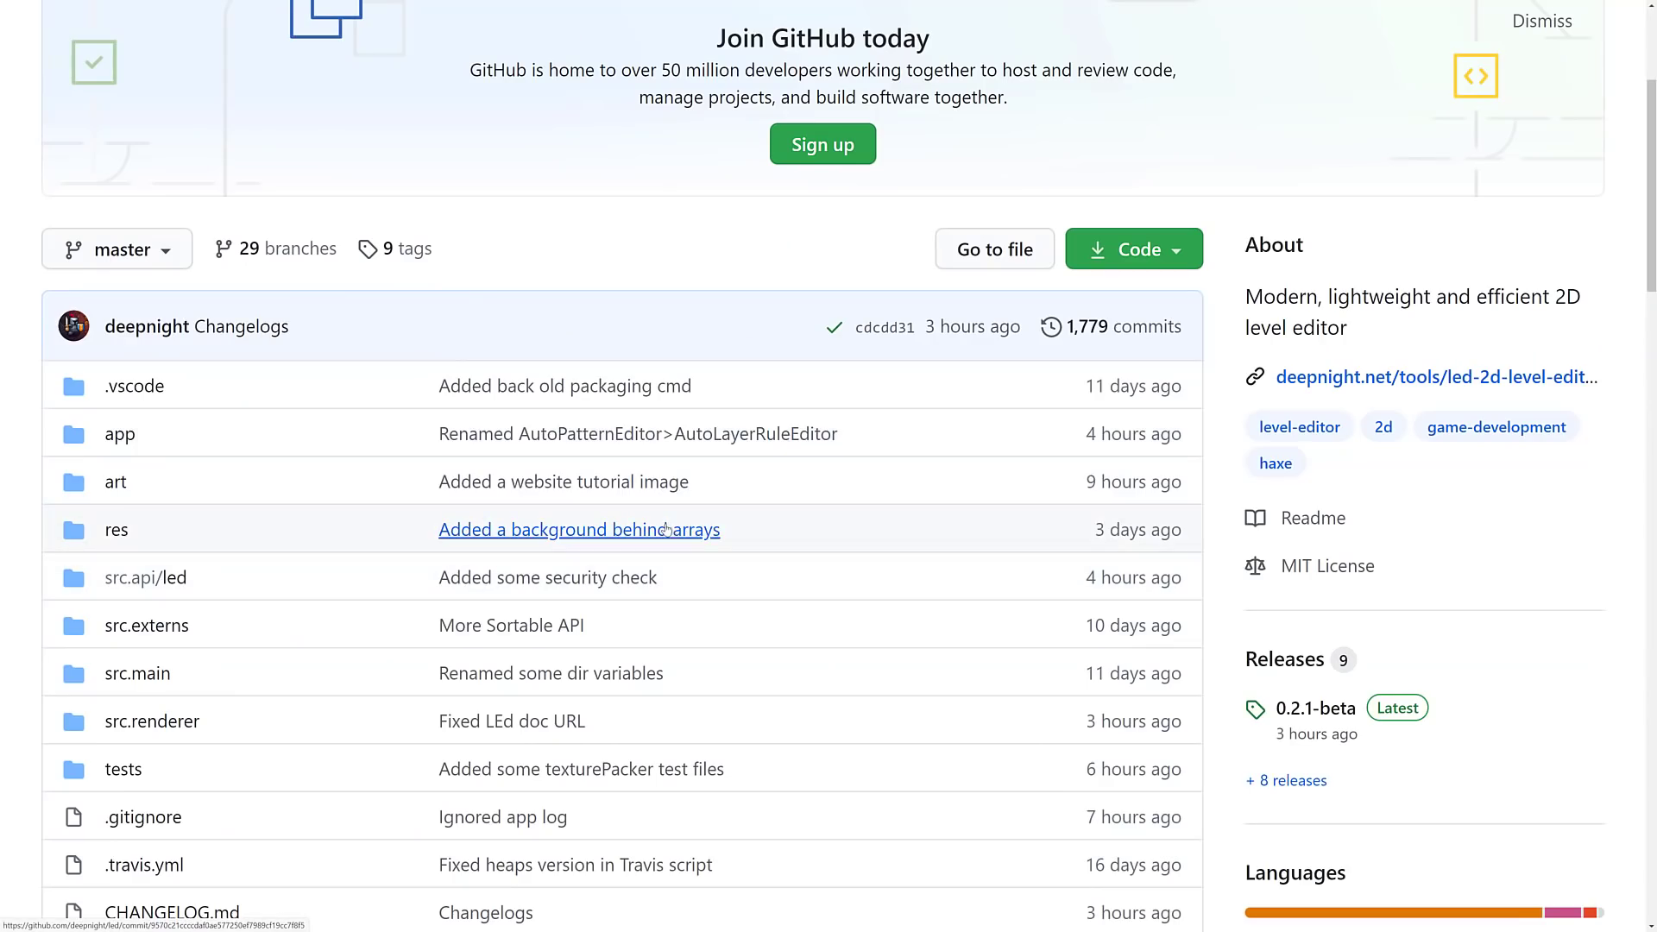
scroll(670, 525, "down", 2)
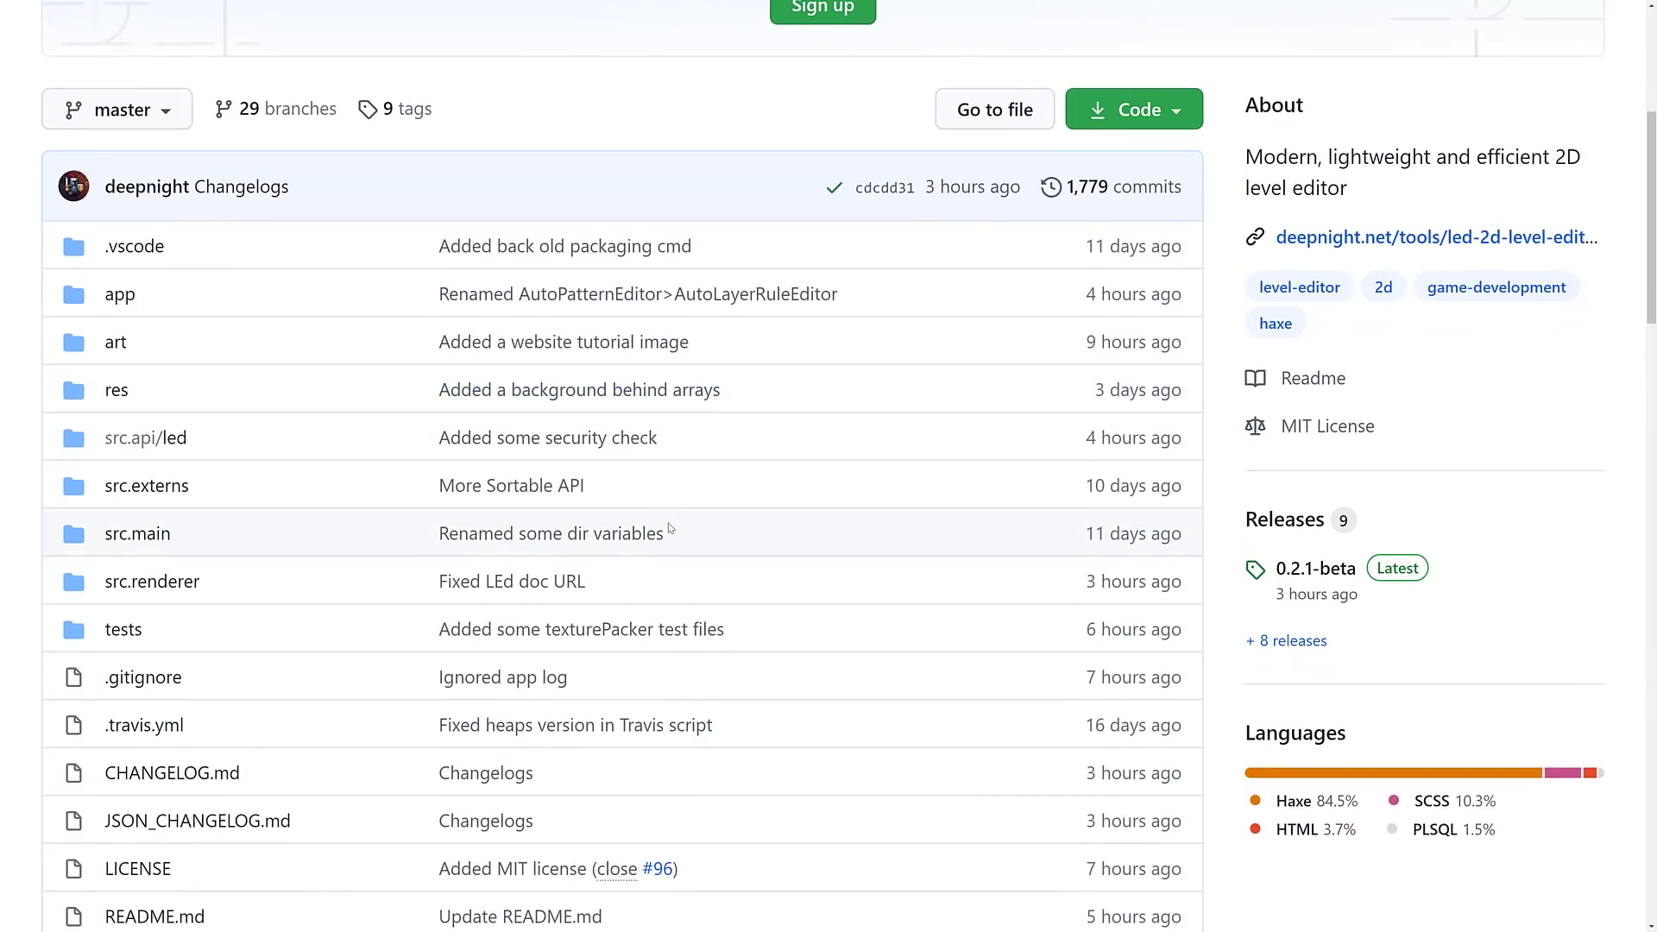
scroll(669, 529, "down", 12)
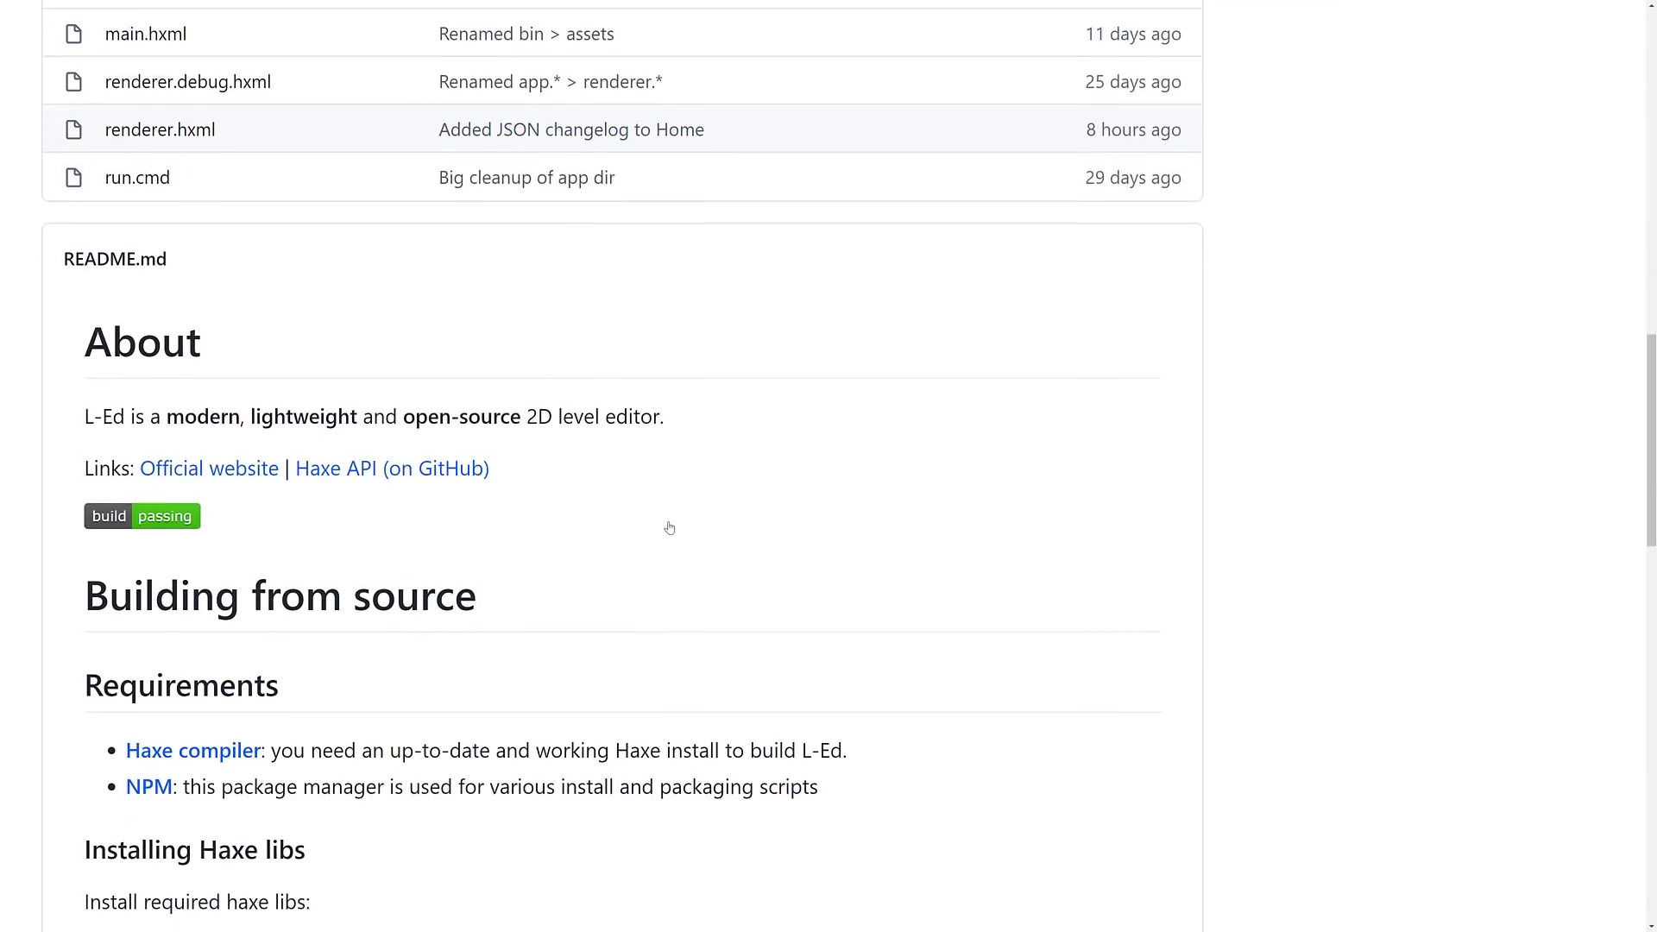
scroll(670, 527, "down", 13)
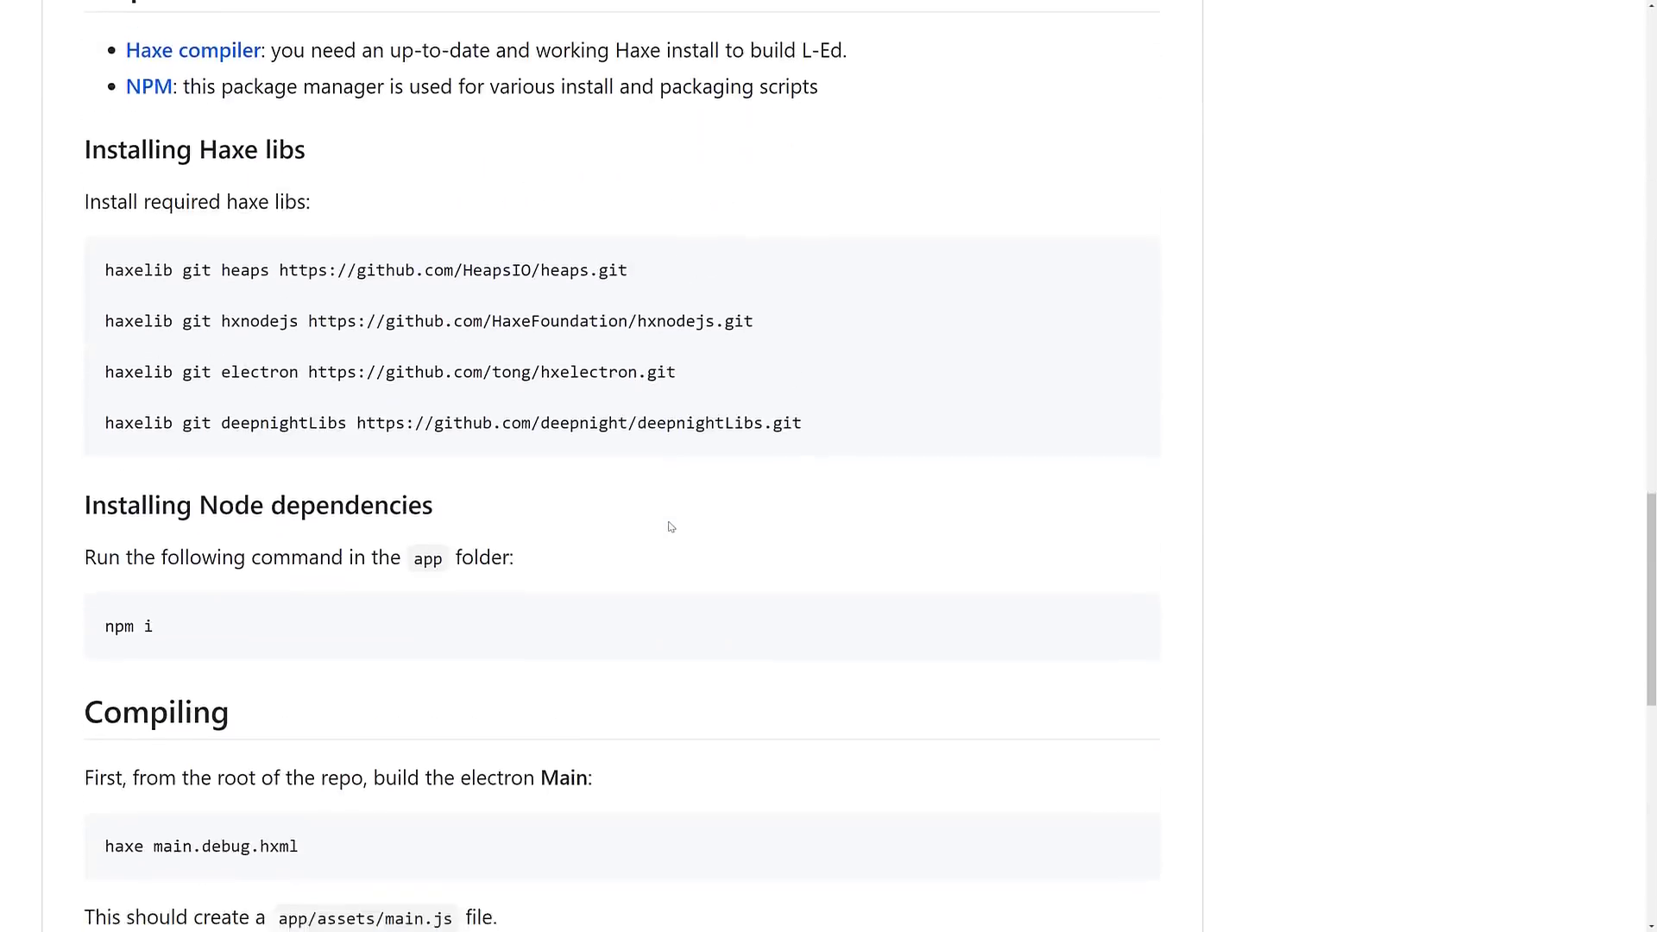
scroll(670, 527, "down", 6)
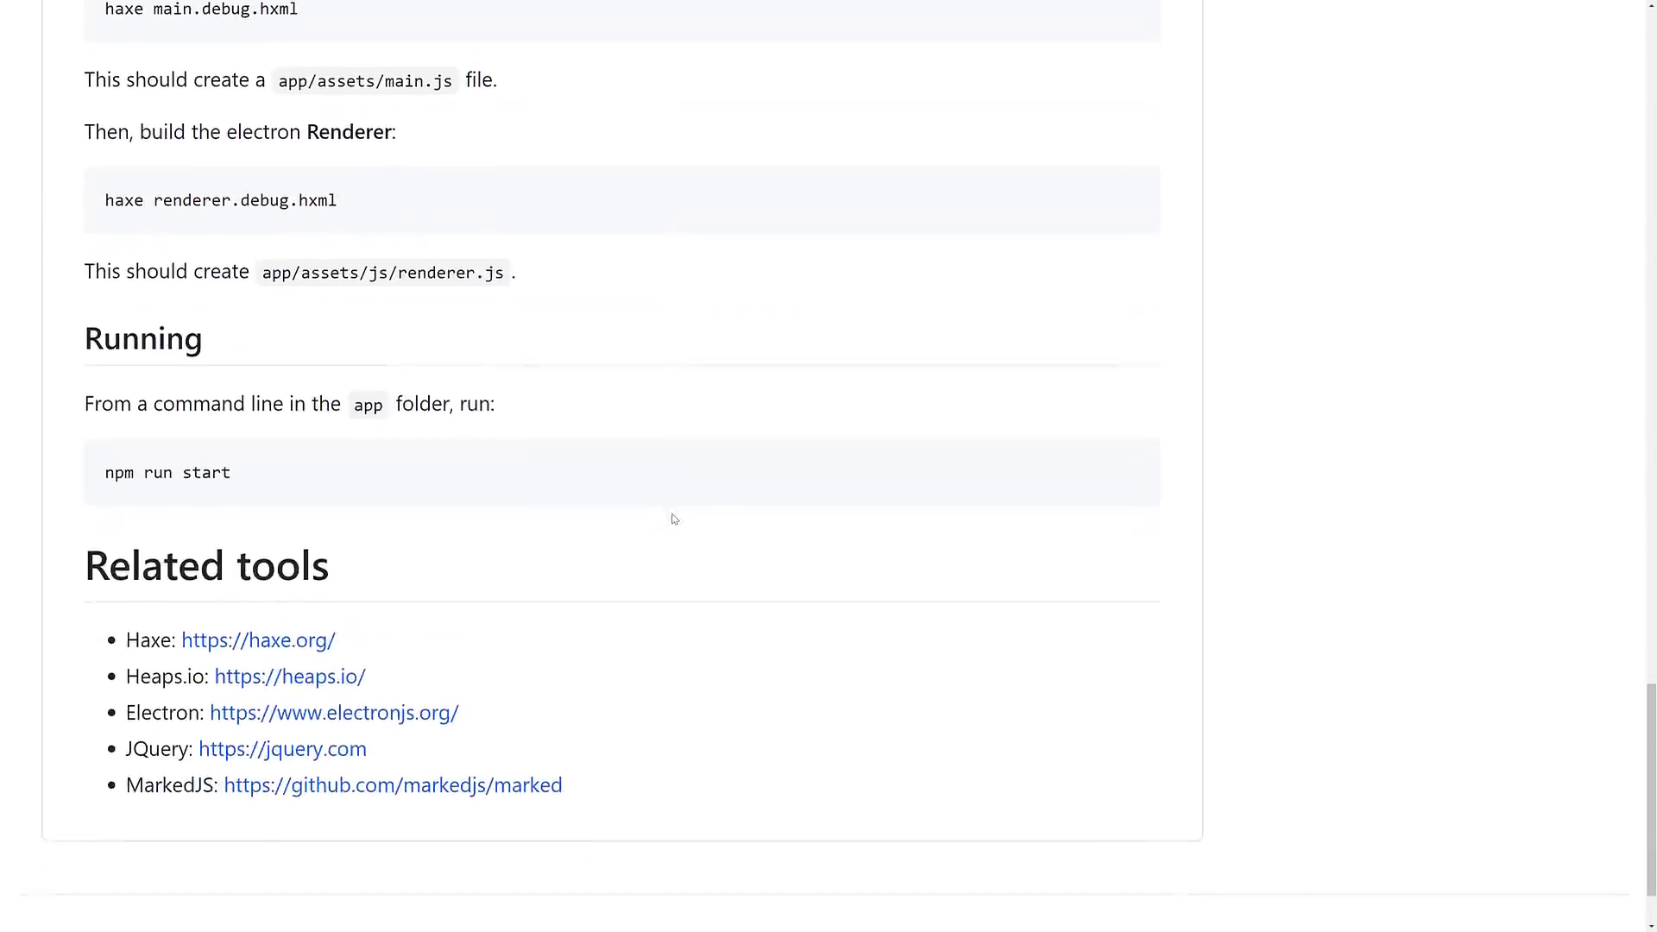
scroll(721, 522, "up", 20)
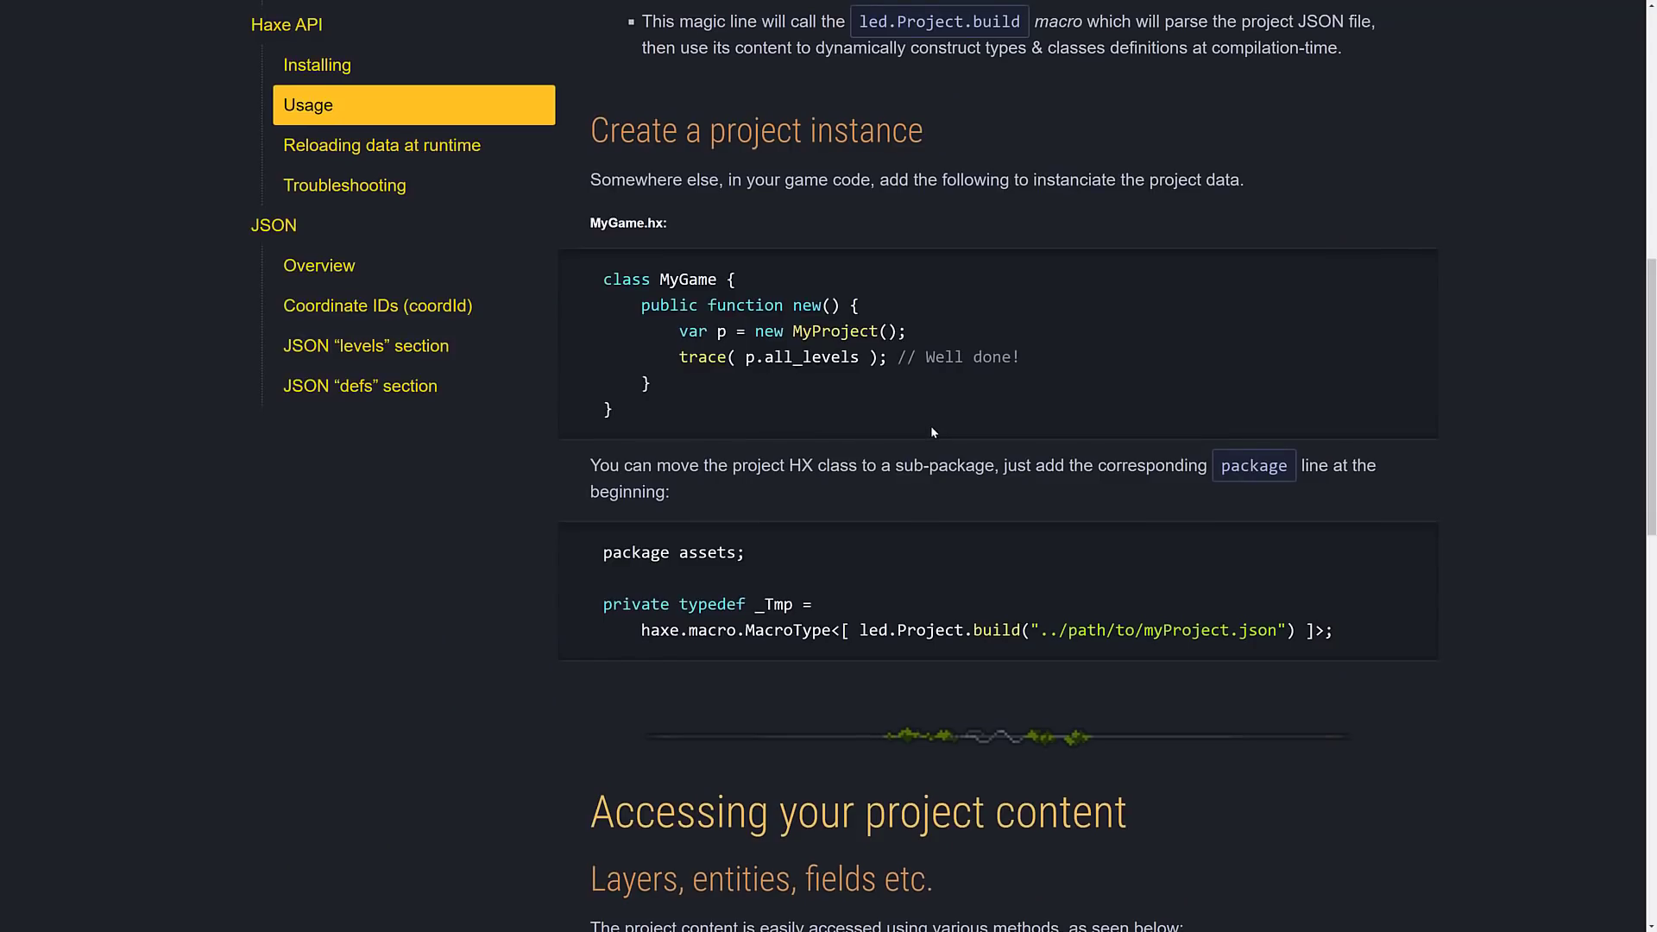
Step: Open the LEd product page on deepnight.net from the documentation site and view its tagline, editor preview and download links
scroll(918, 437, "up", 5)
scroll(919, 437, "up", 3)
left_click(578, 264)
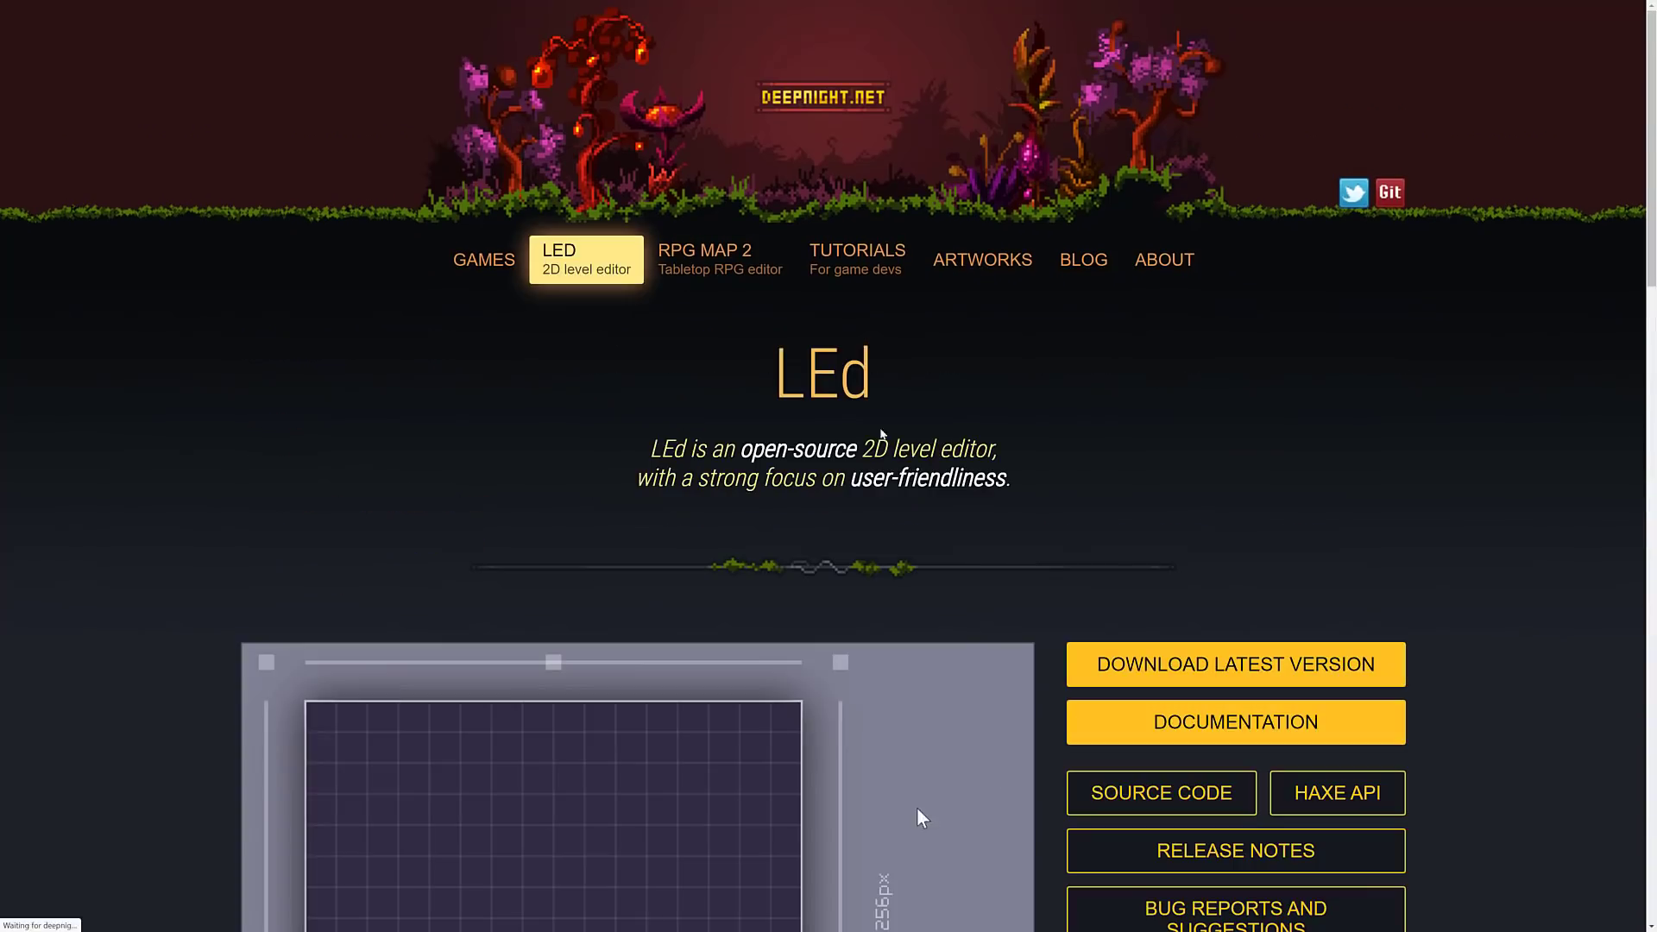
left_click_drag(711, 449, 1038, 490)
left_click(1039, 497)
scroll(1055, 557, "down", 5)
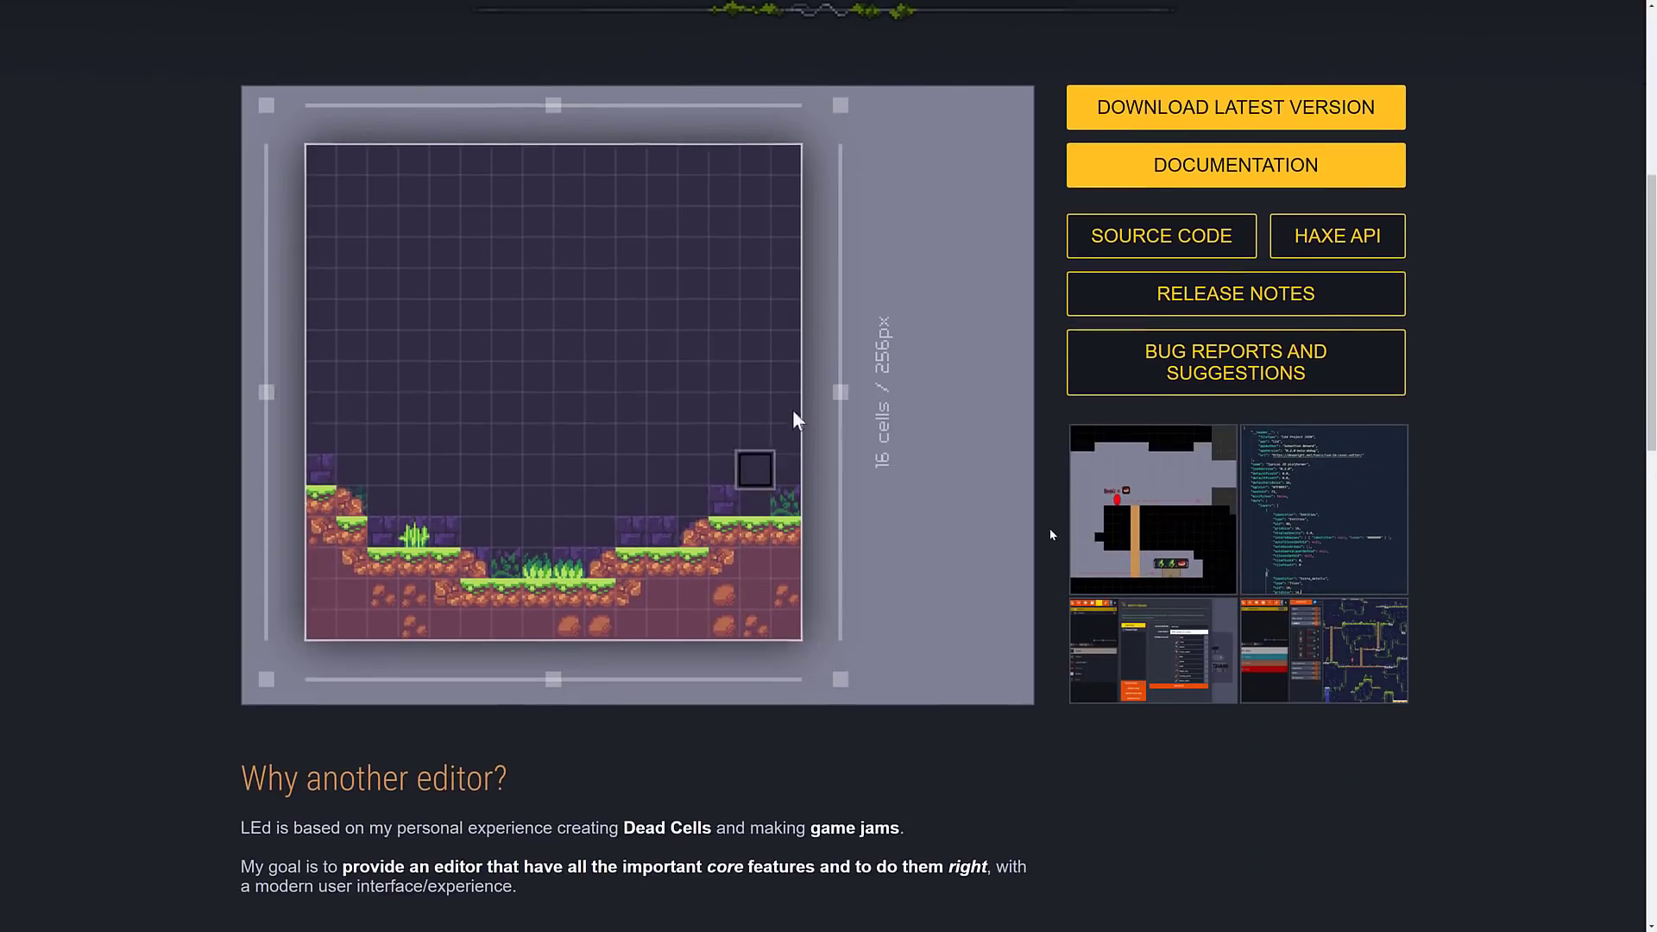